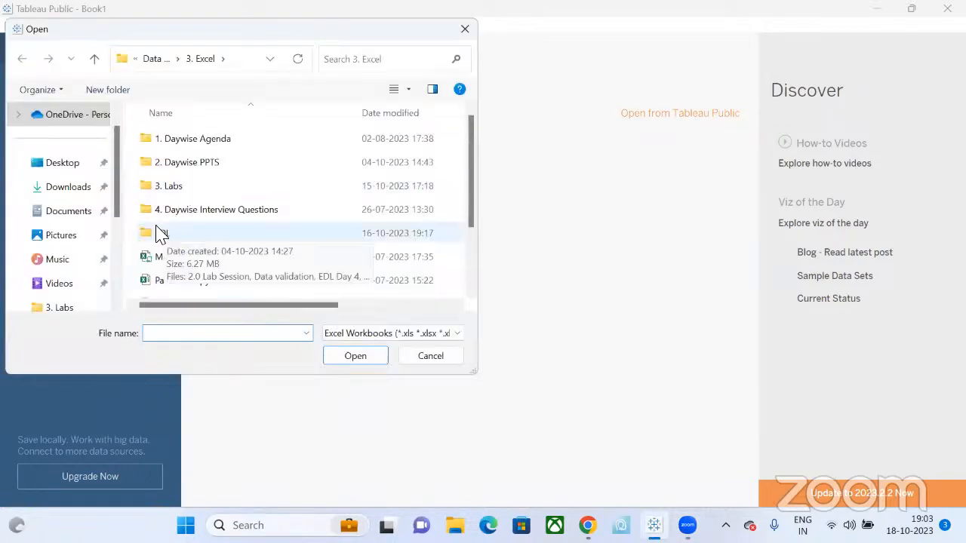
pyautogui.doubleClick(161, 234)
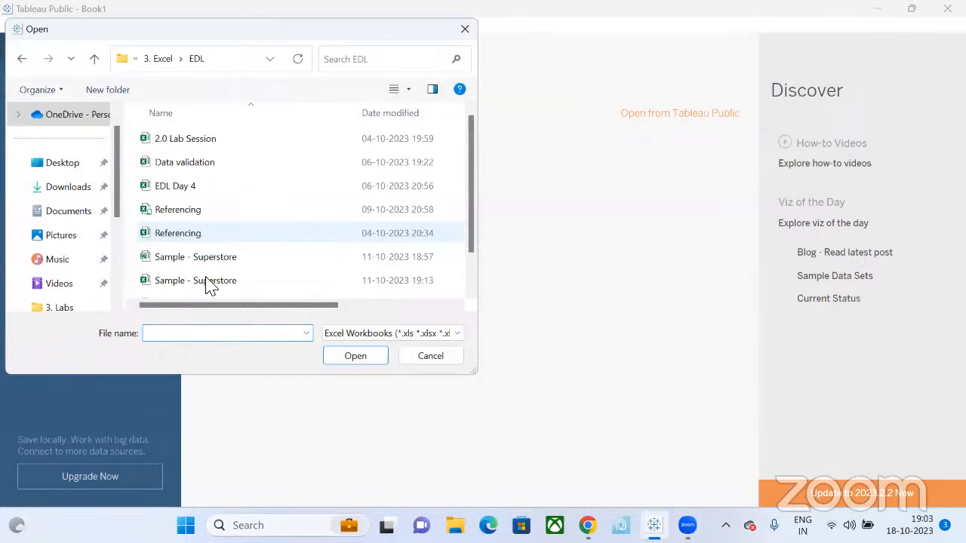
pyautogui.scroll(-1, 217, 253)
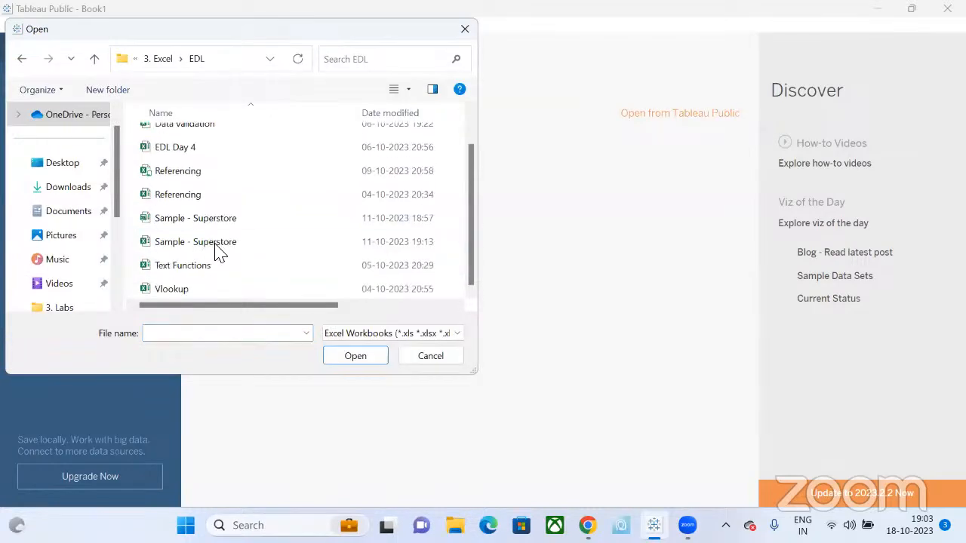
pyautogui.click(440, 360)
pyautogui.moveTo(216, 189)
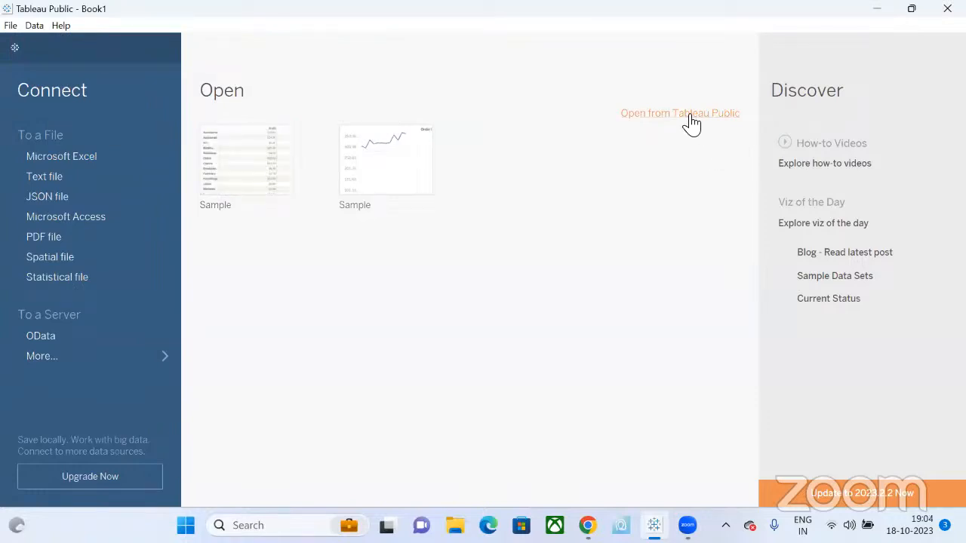
pyautogui.click(661, 119)
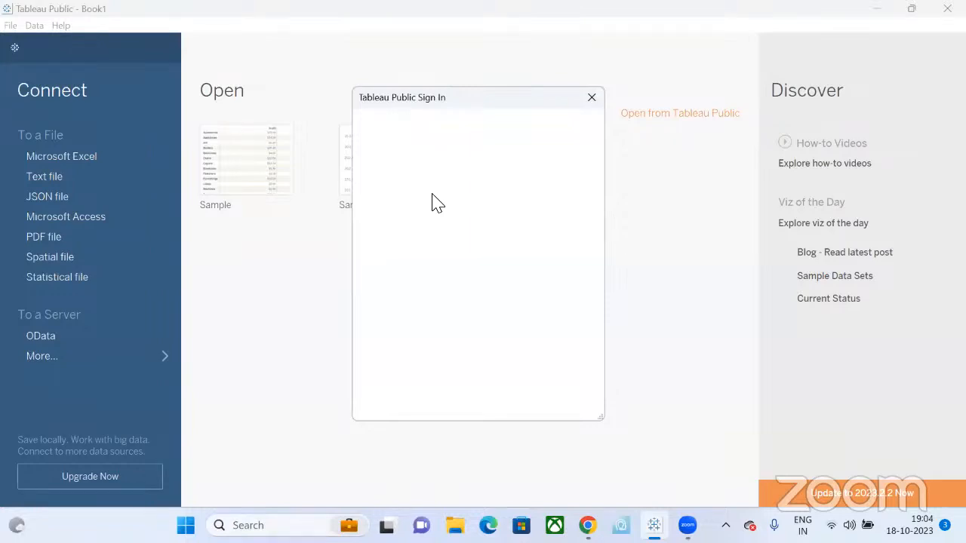
pyautogui.click(593, 99)
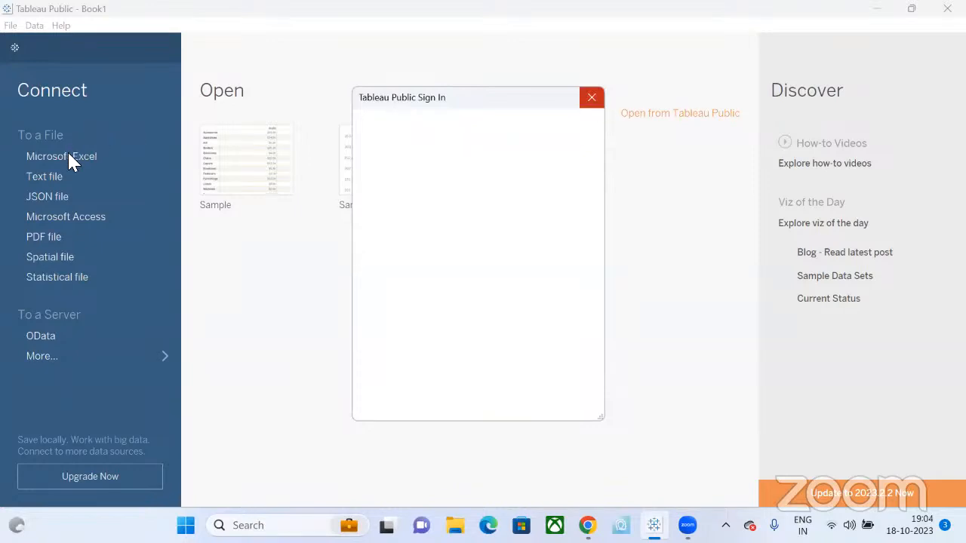
# Step: Connect to the Excel workbook Sample - Superstore_Latest with its Orders table and open the Sheet 1 worksheet
pyautogui.click(89, 161)
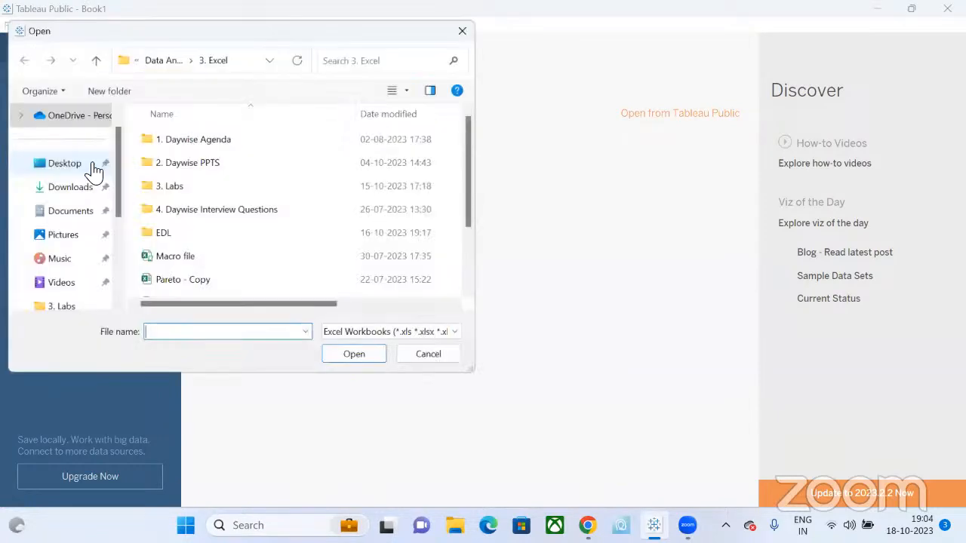
pyautogui.doubleClick(193, 233)
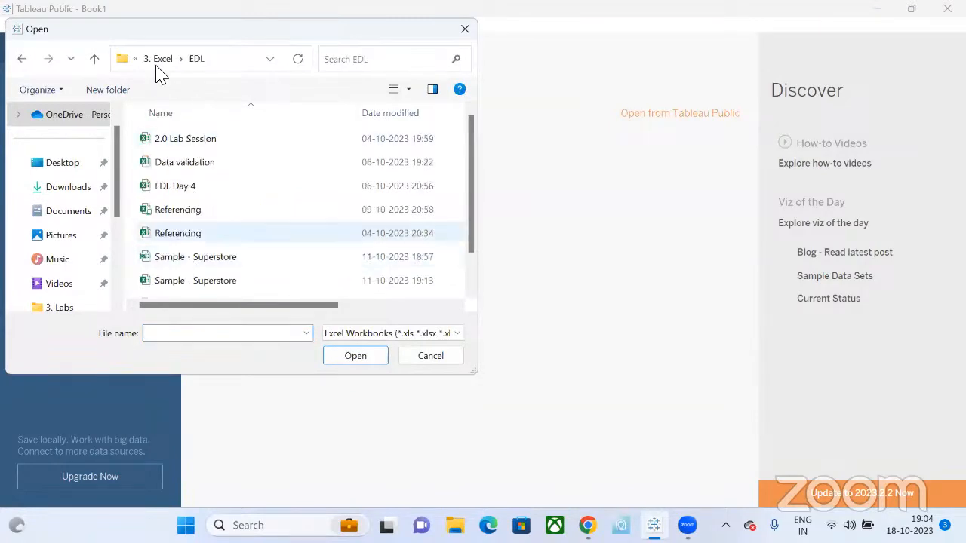
pyautogui.click(158, 61)
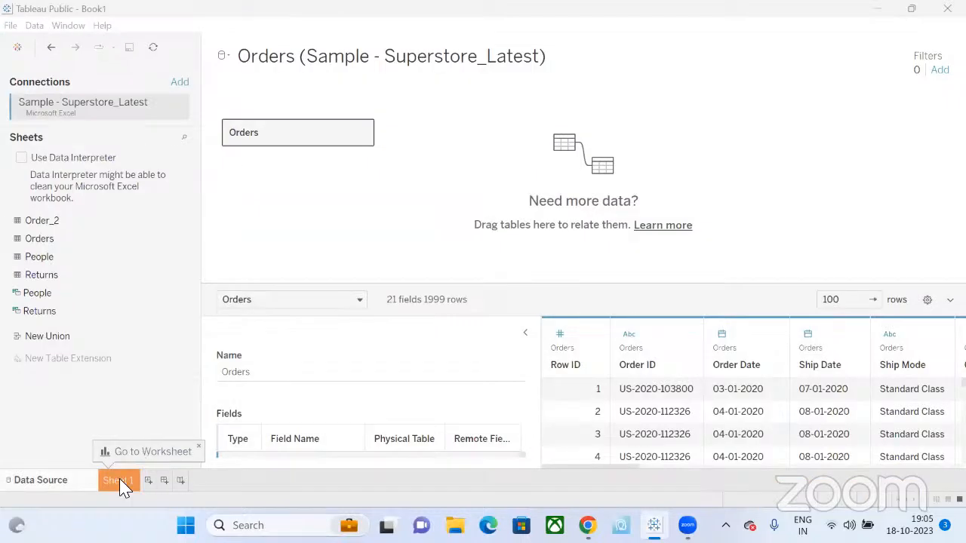
pyautogui.click(123, 482)
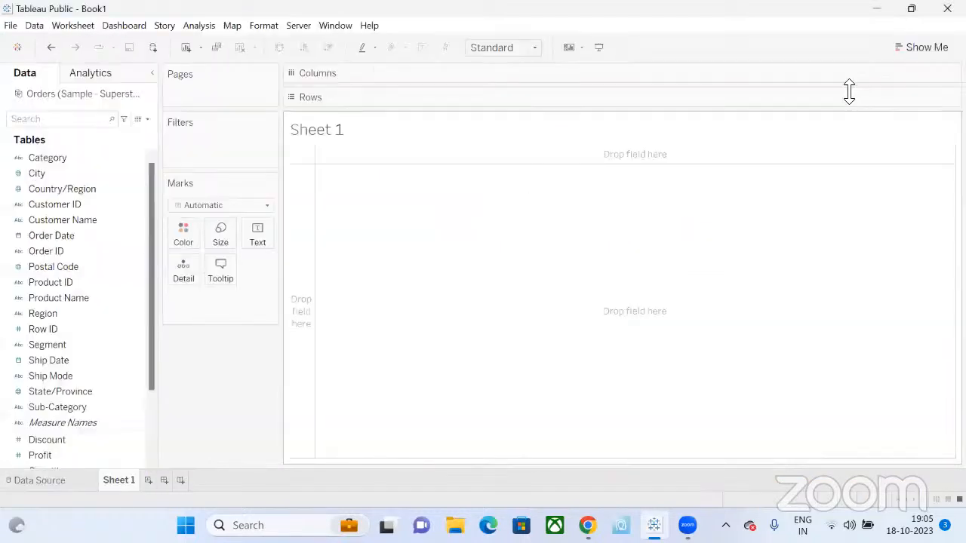
# Step: Show the chart recommendations and review which fields a dual combination chart requires
pyautogui.click(919, 47)
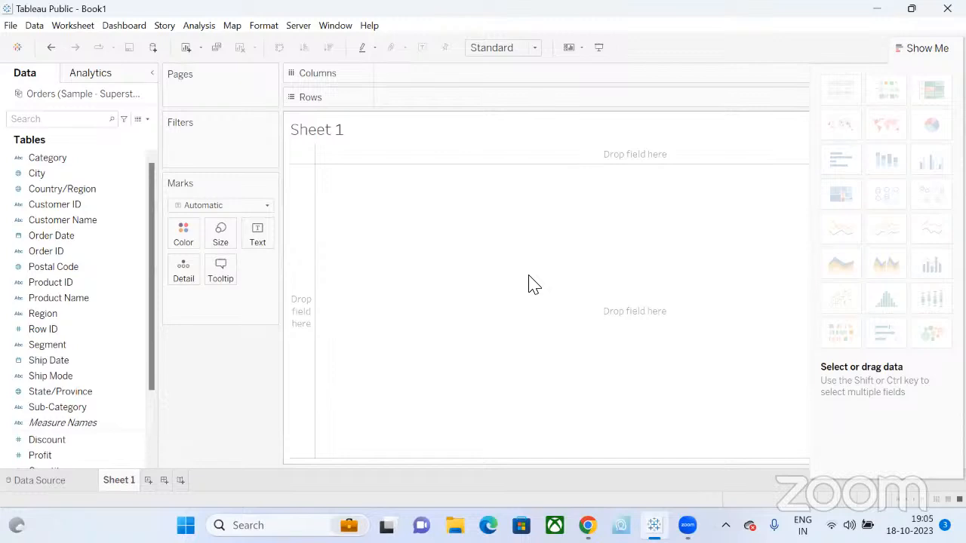
pyautogui.moveTo(818, 287)
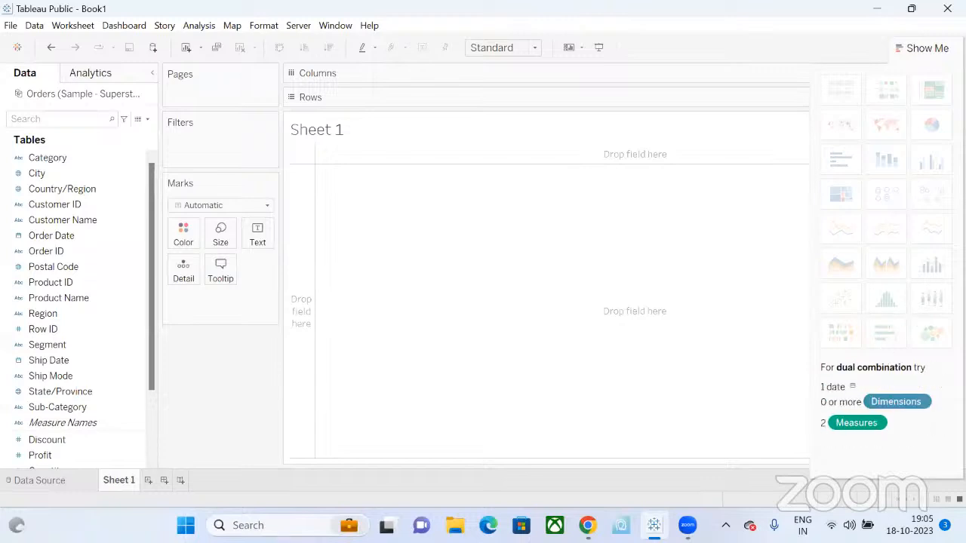
pyautogui.click(140, 377)
pyautogui.click(60, 424)
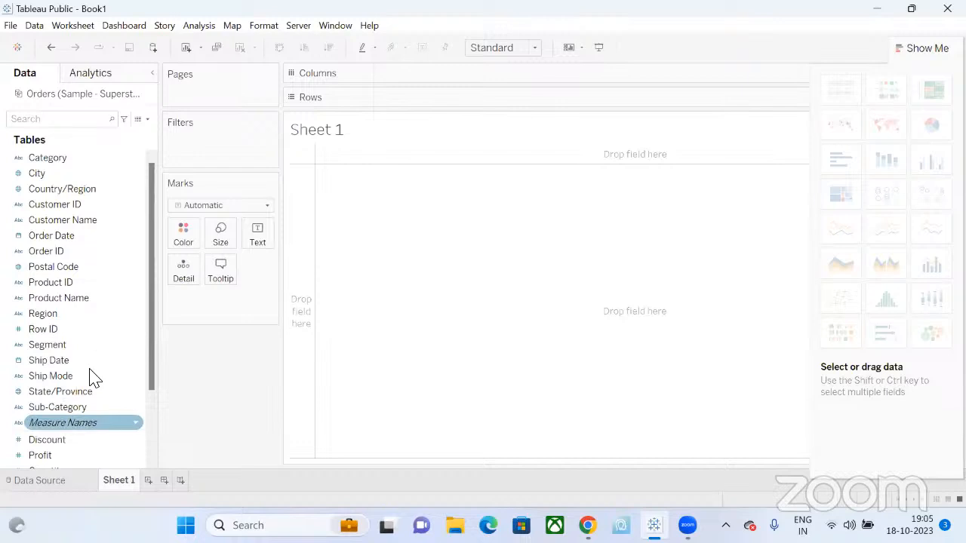
pyautogui.click(65, 439)
pyautogui.click(109, 390)
pyautogui.click(102, 376)
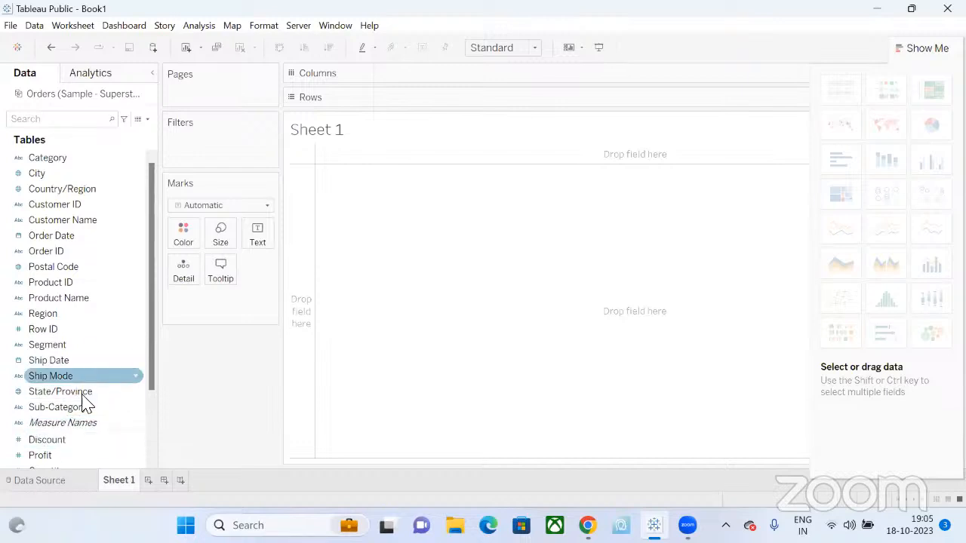
# Step: Place Sub-Category on the columns and Sales followed by Profit on the rows
pyautogui.moveTo(80, 408); pyautogui.dragTo(479, 82)
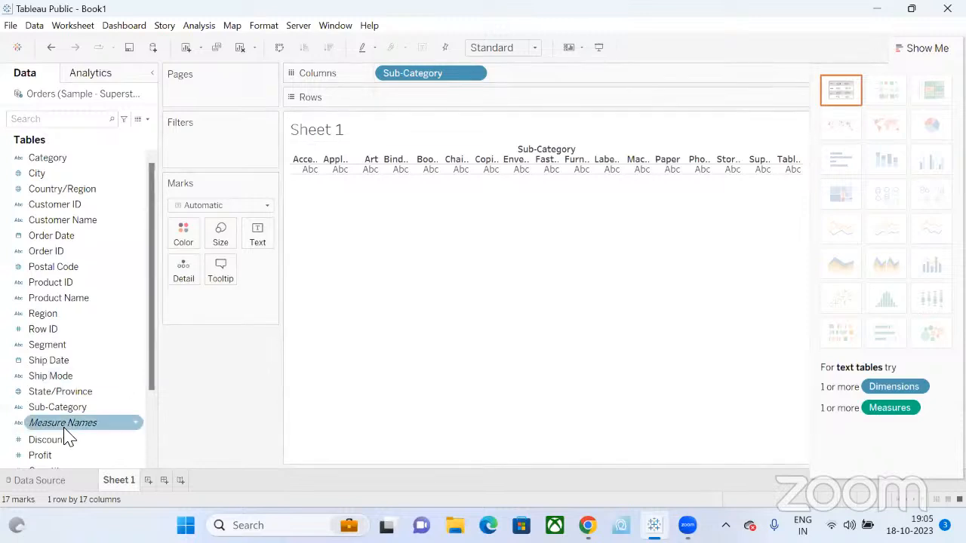
pyautogui.scroll(-3, 65, 436)
pyautogui.moveTo(60, 394); pyautogui.dragTo(446, 111)
pyautogui.moveTo(60, 361); pyautogui.dragTo(565, 109)
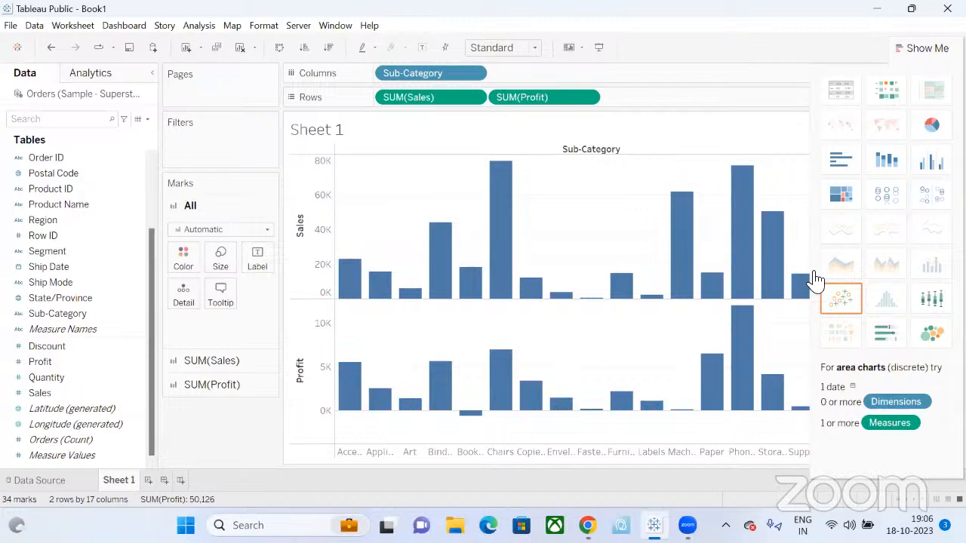
pyautogui.click(588, 103)
pyautogui.click(588, 103)
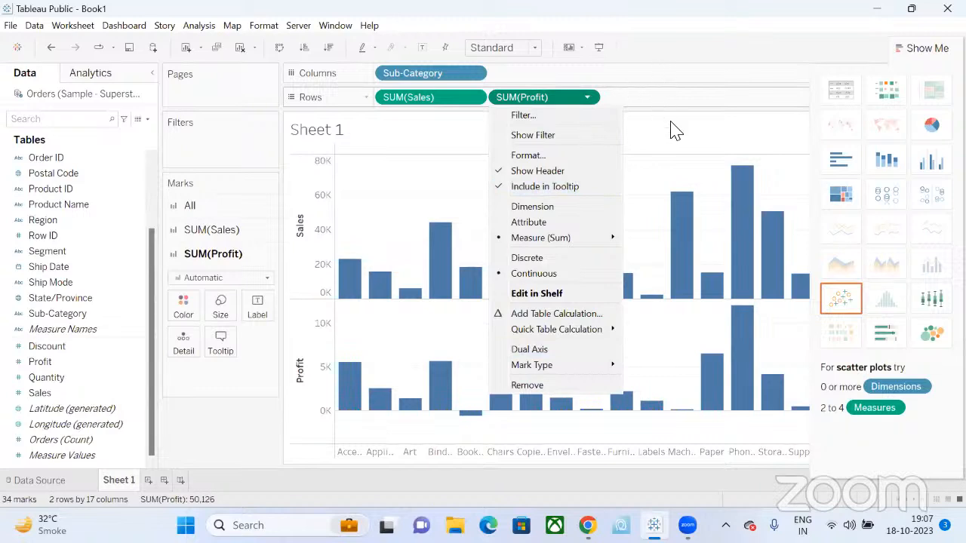
pyautogui.click(577, 97)
pyautogui.moveTo(577, 96); pyautogui.dragTo(589, 108)
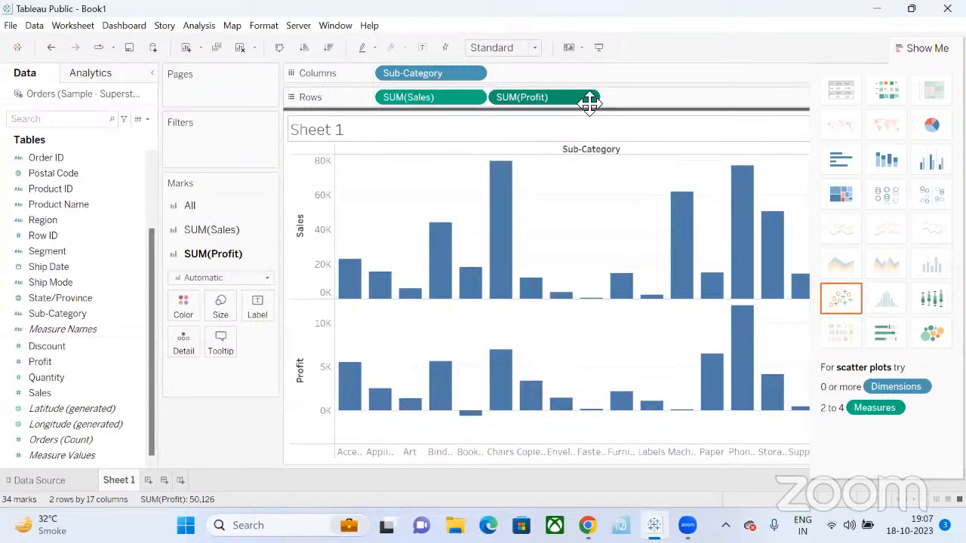
pyautogui.moveTo(586, 97); pyautogui.dragTo(369, 151)
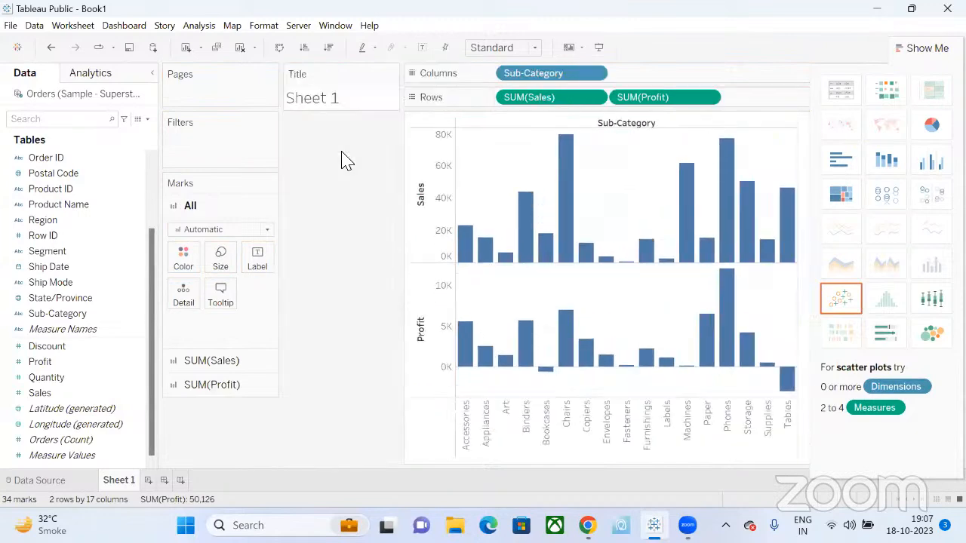
pyautogui.moveTo(339, 82); pyautogui.dragTo(455, 106)
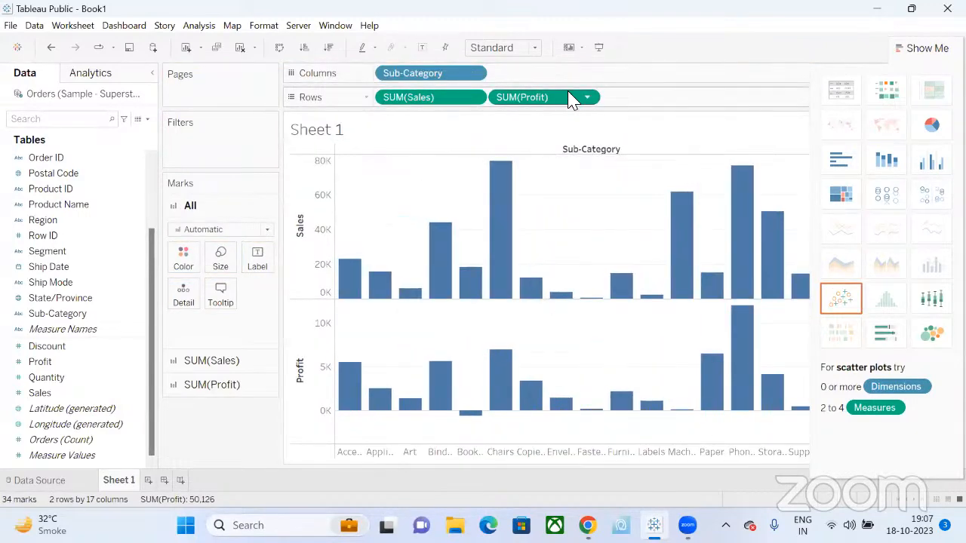
# Step: Combine the Profit measure with Sales as a dual axis
pyautogui.click(589, 99)
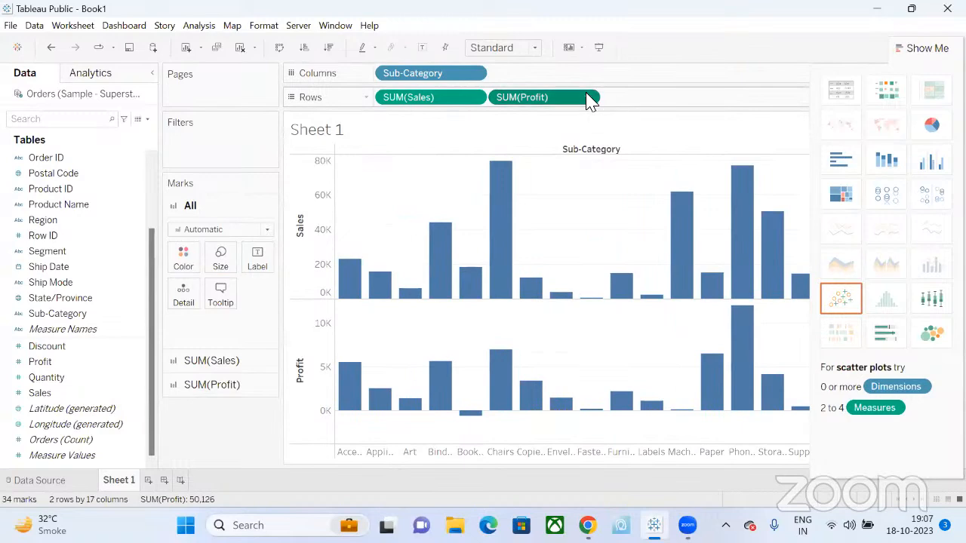
pyautogui.click(588, 99)
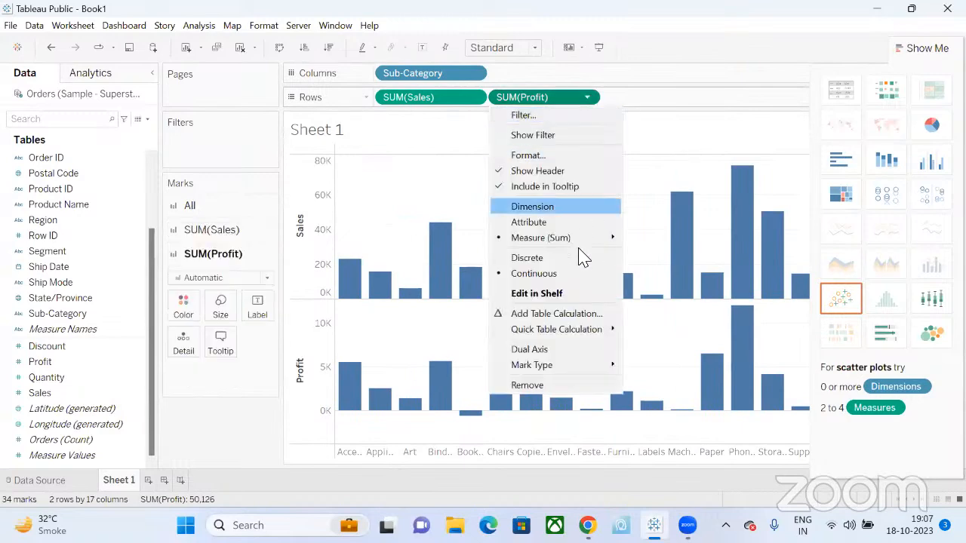
pyautogui.click(561, 346)
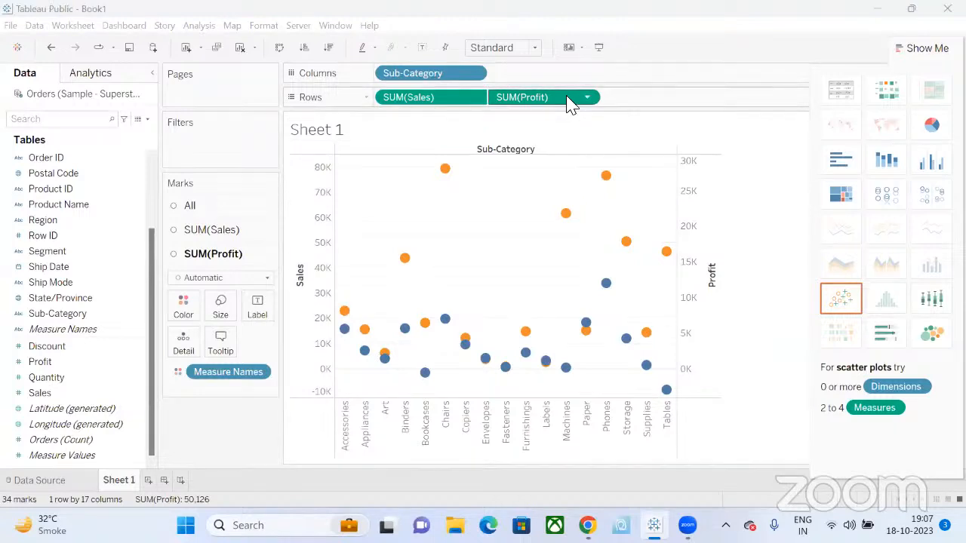
# Step: Remove Profit from the rows, add it again after Sales, and set it to Dual Axis
pyautogui.moveTo(571, 104); pyautogui.dragTo(60, 426)
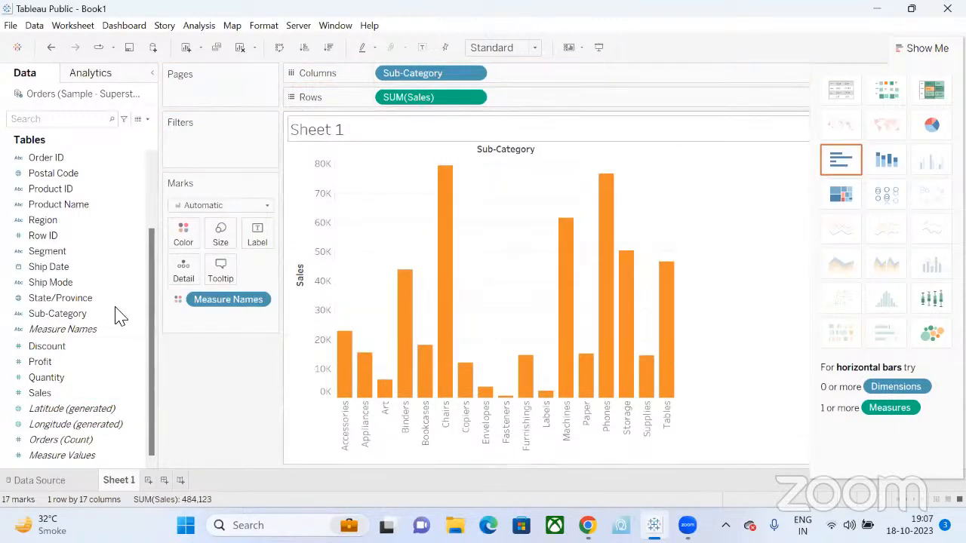
pyautogui.moveTo(60, 364); pyautogui.dragTo(633, 111)
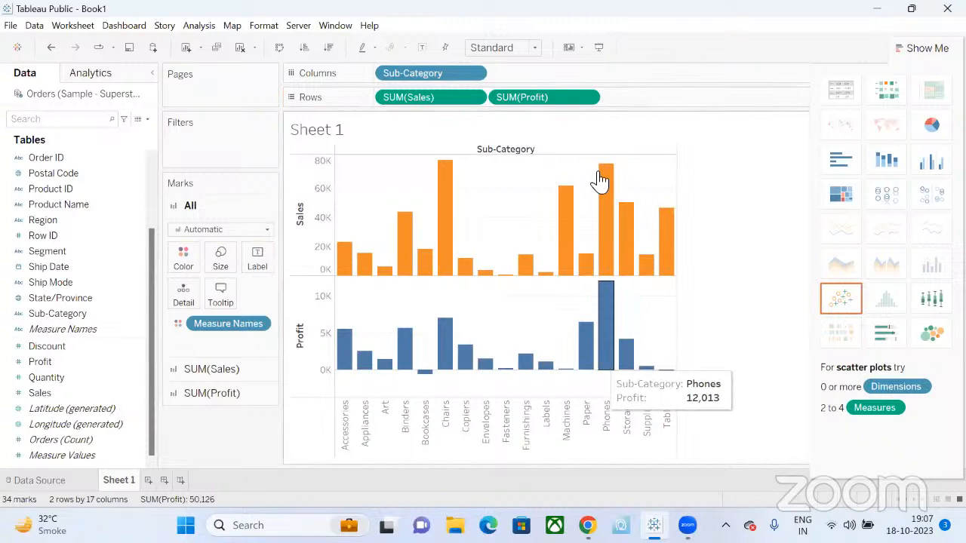
pyautogui.click(587, 98)
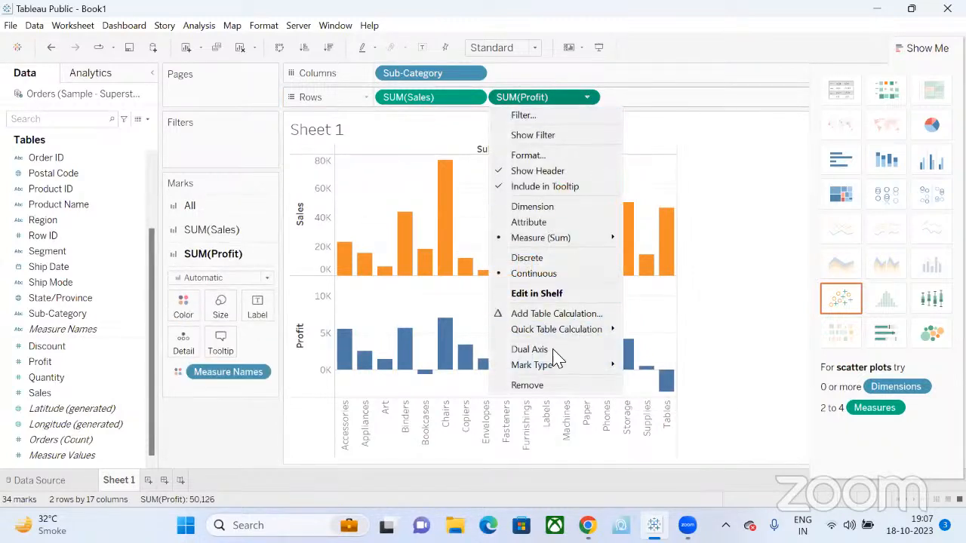
pyautogui.click(531, 350)
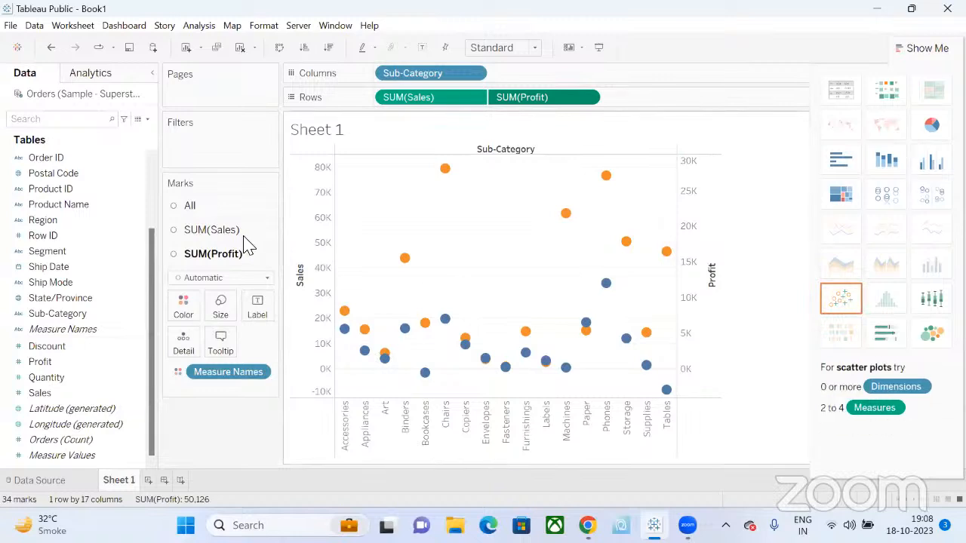
# Step: Set the mark type of the Sales measure to Bar
pyautogui.click(211, 229)
pyautogui.click(219, 252)
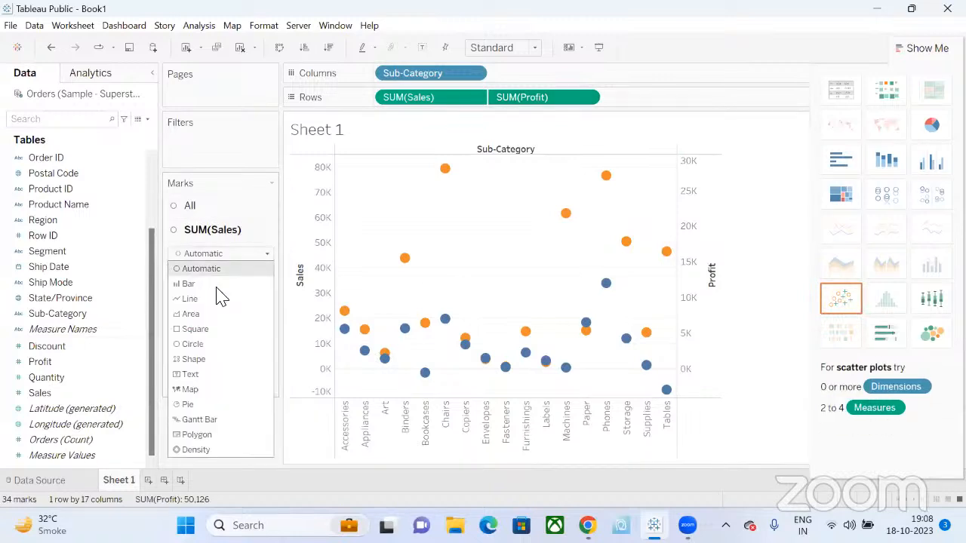
pyautogui.click(218, 282)
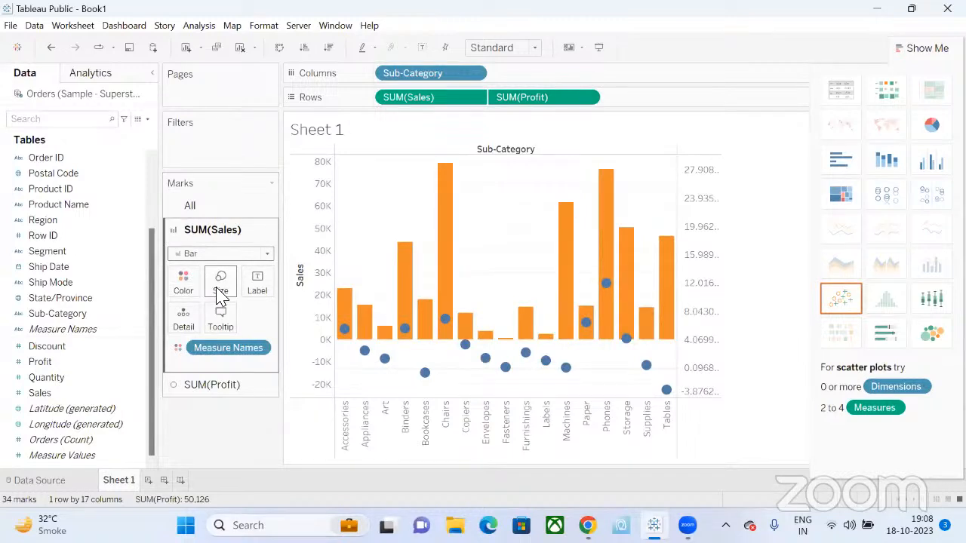
# Step: Set the mark type of the Profit measure to Line and label the line with Profit values
pyautogui.click(214, 385)
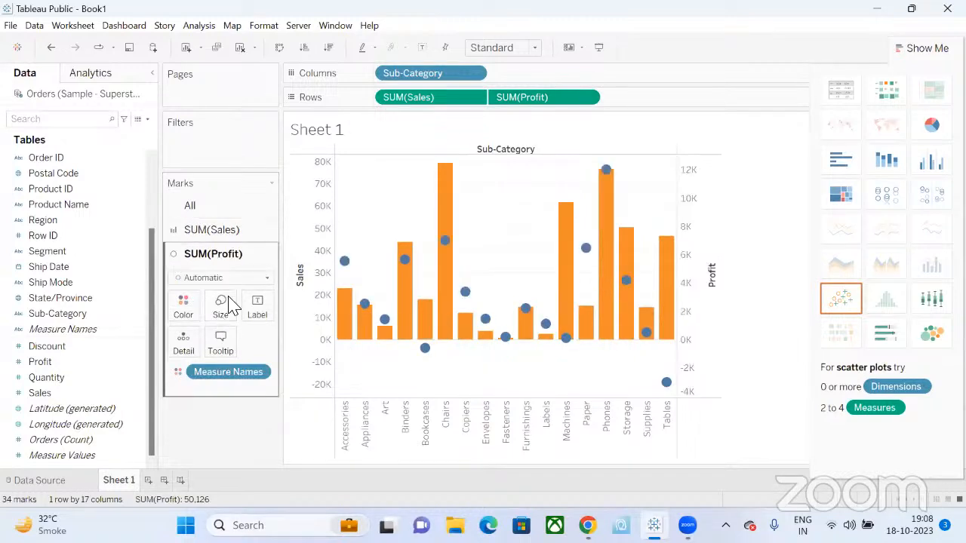
pyautogui.click(234, 278)
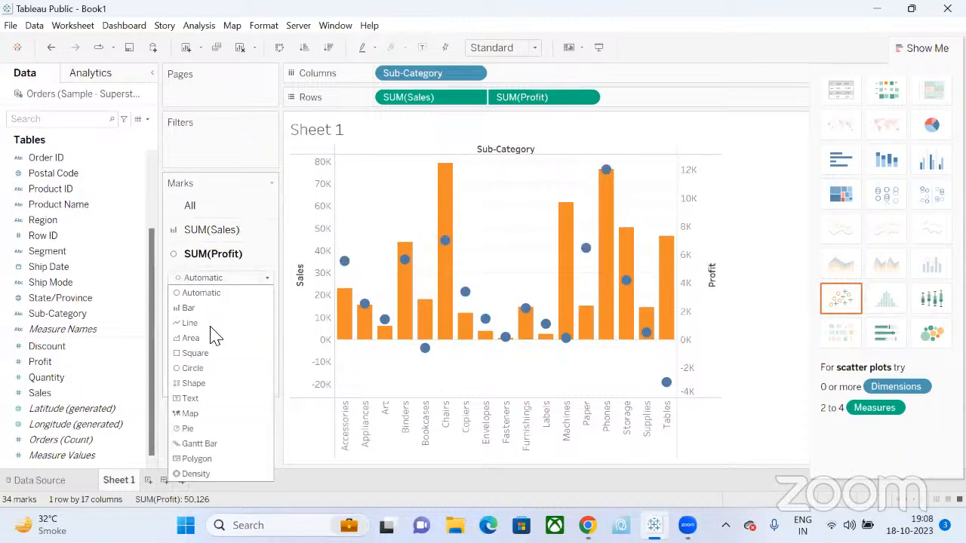
pyautogui.click(195, 323)
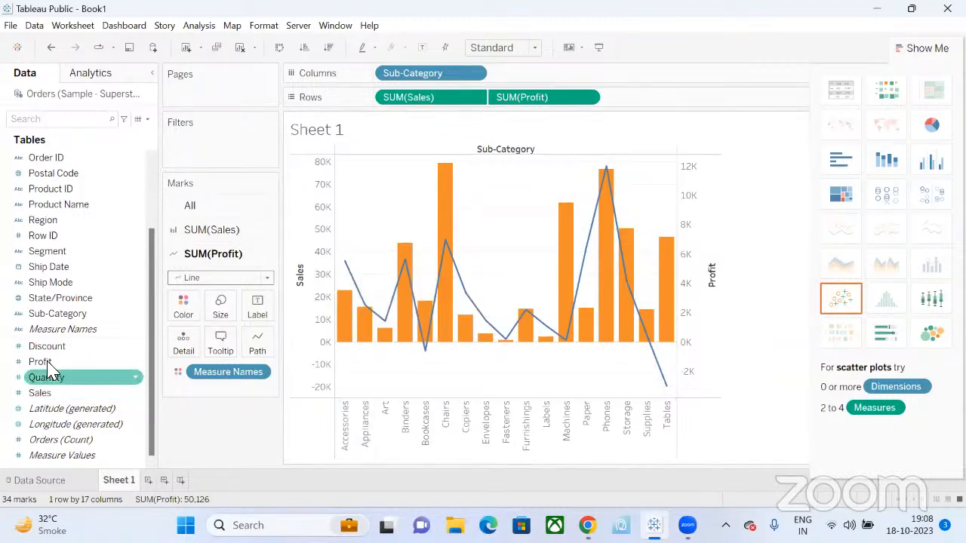
pyautogui.moveTo(47, 363); pyautogui.dragTo(270, 319)
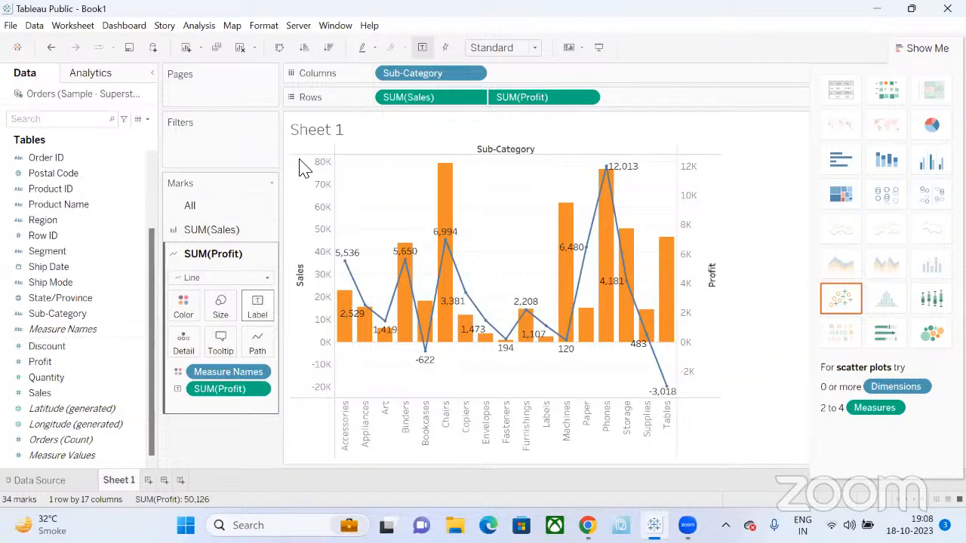
pyautogui.click(603, 126)
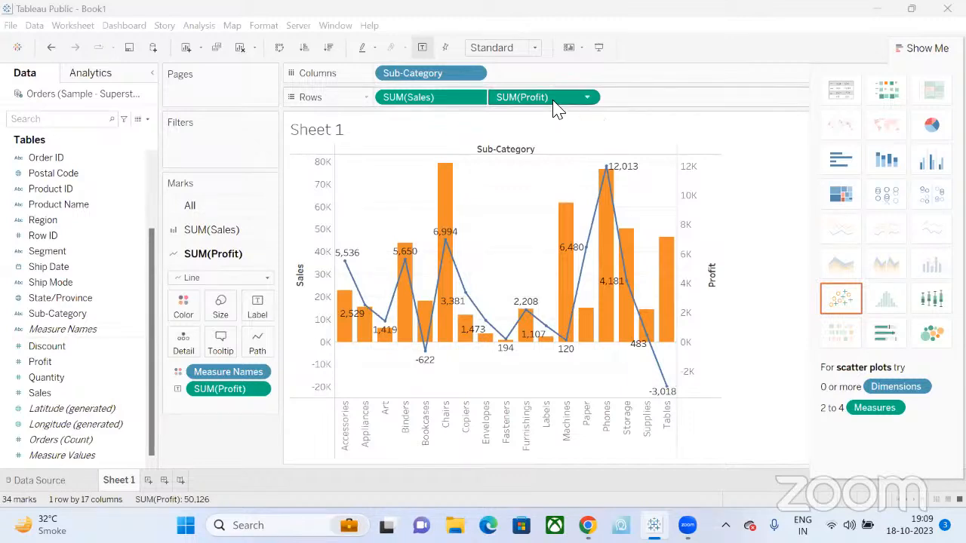
# Step: Clear the worksheet's shelves by removing Profit and Sales from the rows and Sub-Category from the columns
pyautogui.moveTo(557, 107); pyautogui.dragTo(144, 377)
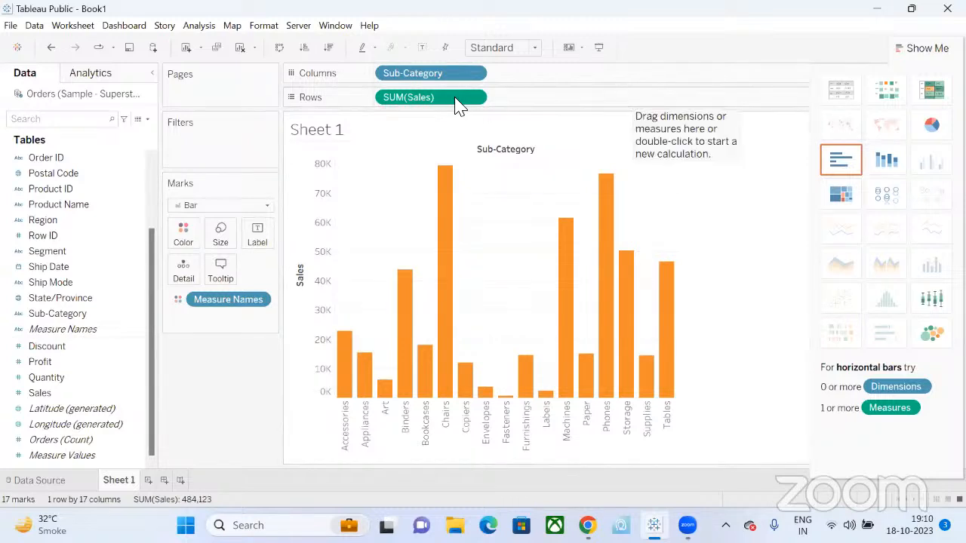
pyautogui.moveTo(458, 98); pyautogui.dragTo(36, 265)
pyautogui.moveTo(429, 74); pyautogui.dragTo(3, 309)
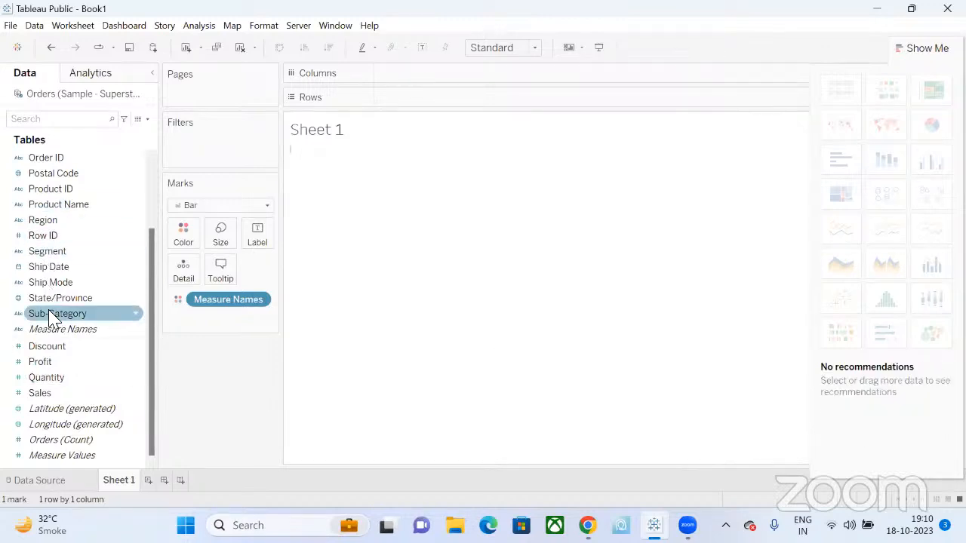
# Step: Place Sub-Category on the columns, and Sales followed by Profit on the rows
pyautogui.moveTo(52, 316); pyautogui.dragTo(431, 75)
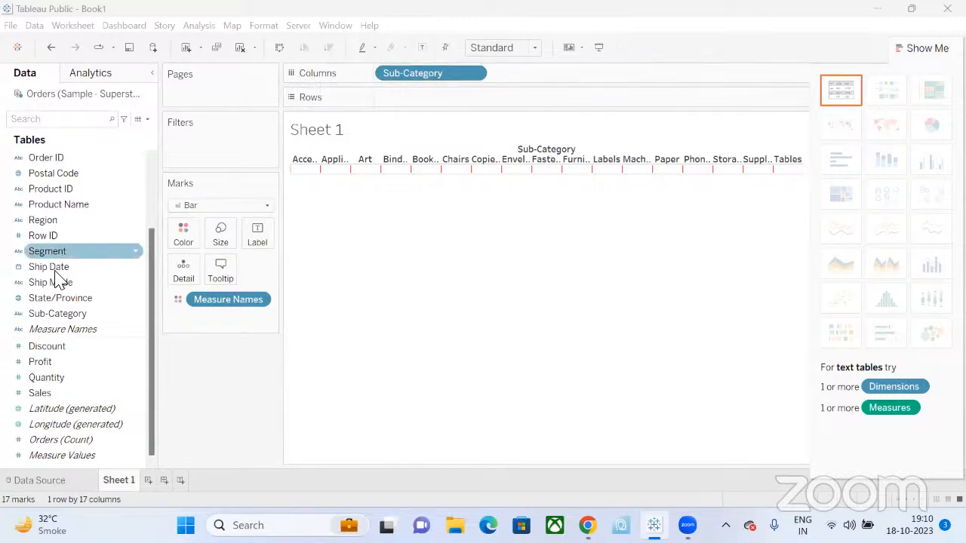
pyautogui.moveTo(54, 394); pyautogui.dragTo(445, 105)
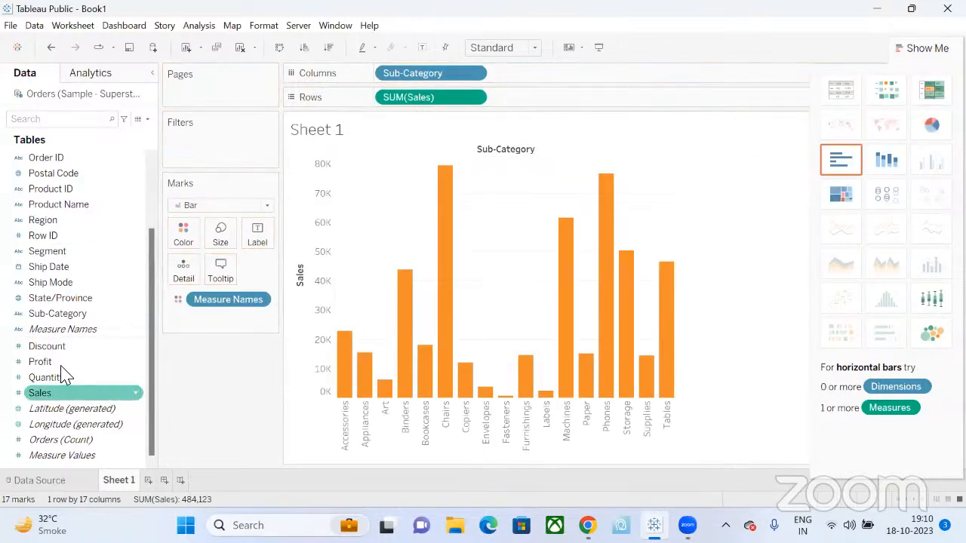
pyautogui.moveTo(45, 361); pyautogui.dragTo(593, 105)
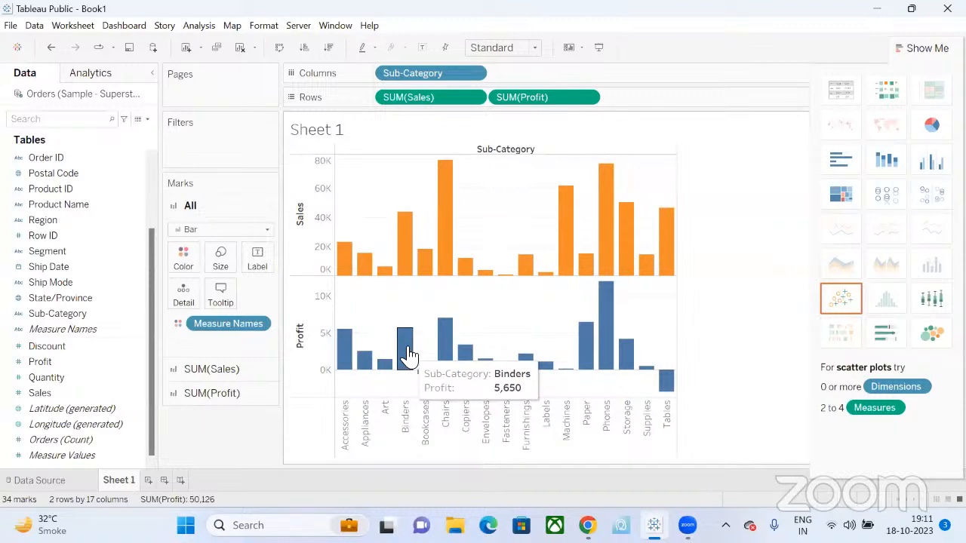
# Step: Set Profit to Dual Axis with Sales and change the Profit mark type to Line
pyautogui.click(588, 98)
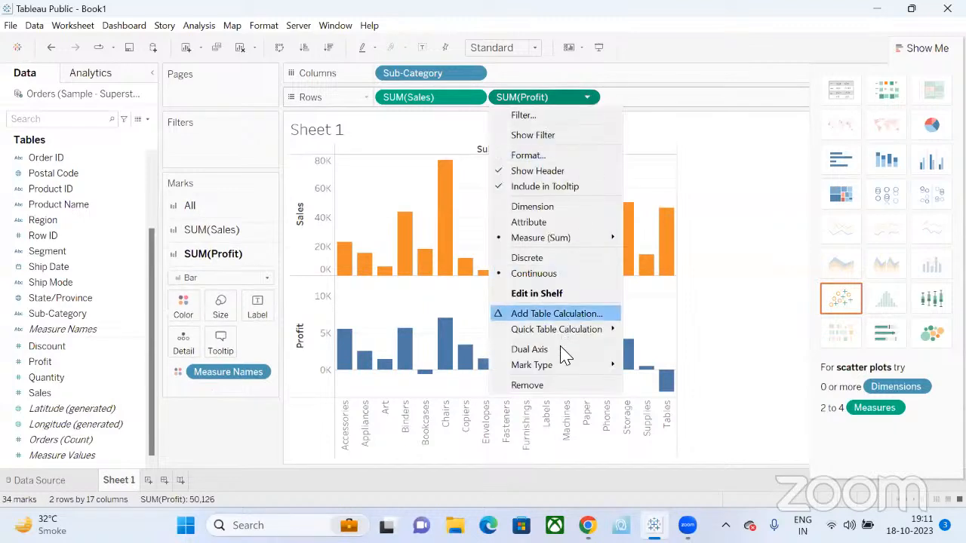
pyautogui.click(565, 350)
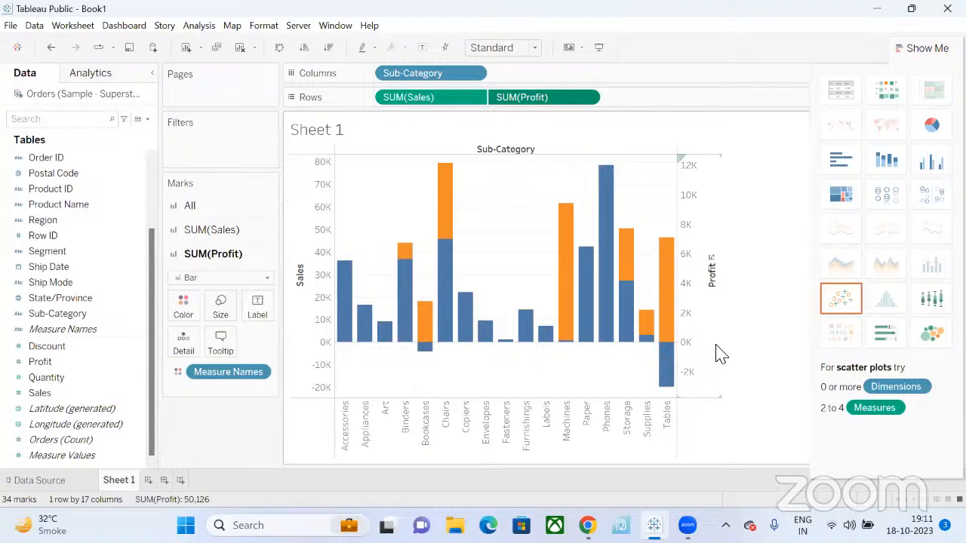
pyautogui.moveTo(621, 292)
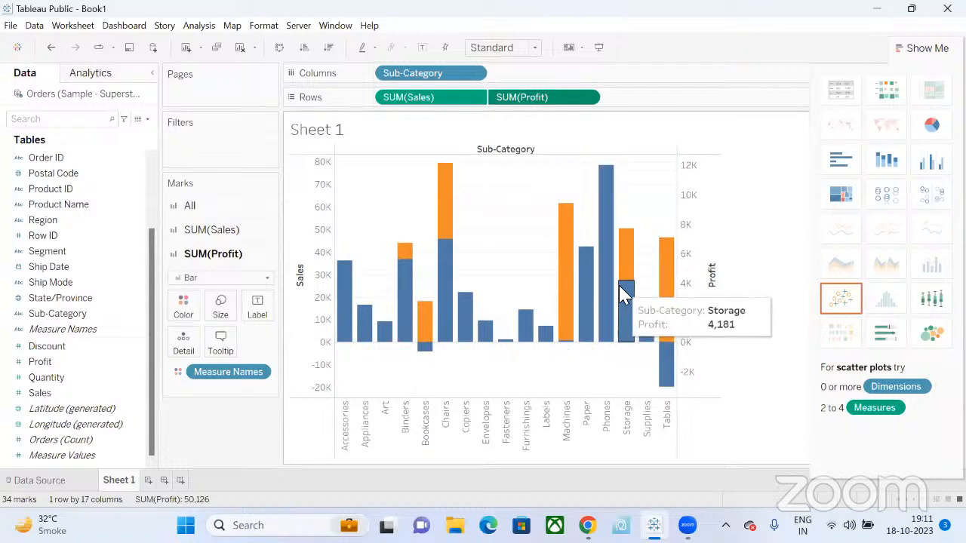
pyautogui.moveTo(622, 344)
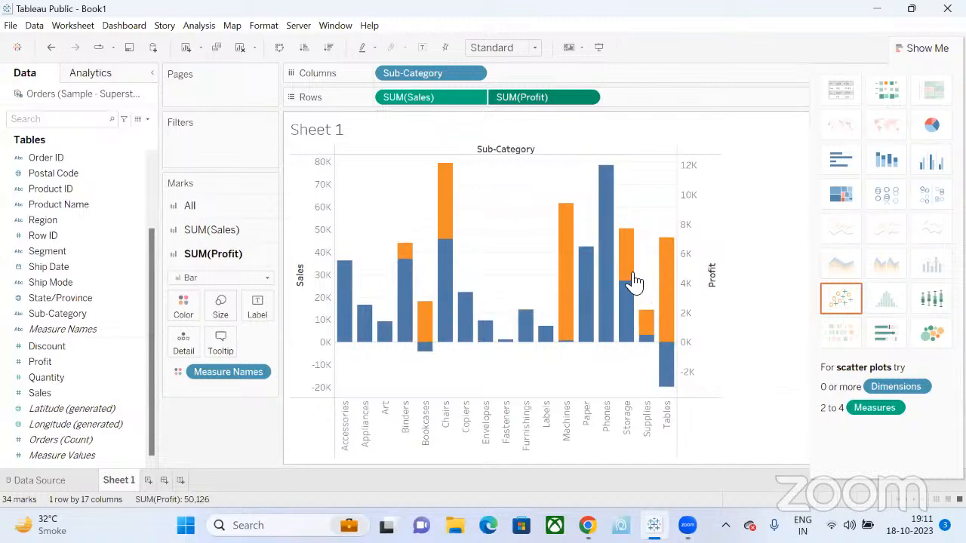
pyautogui.click(230, 279)
pyautogui.press('Escape')
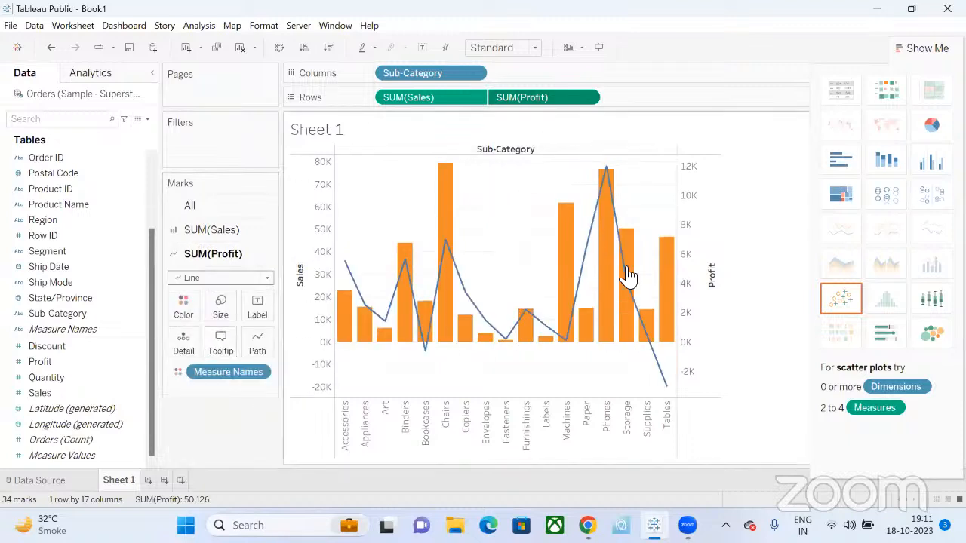
# Step: Sort the sub-categories in descending order by Profit, and re-sort them in descending order by Sales
pyautogui.moveTo(601, 196)
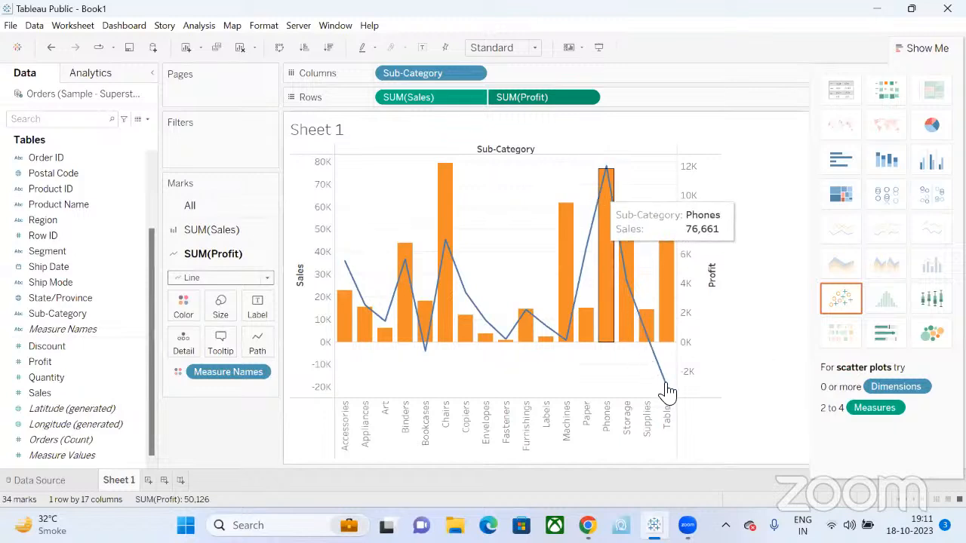
pyautogui.moveTo(668, 392)
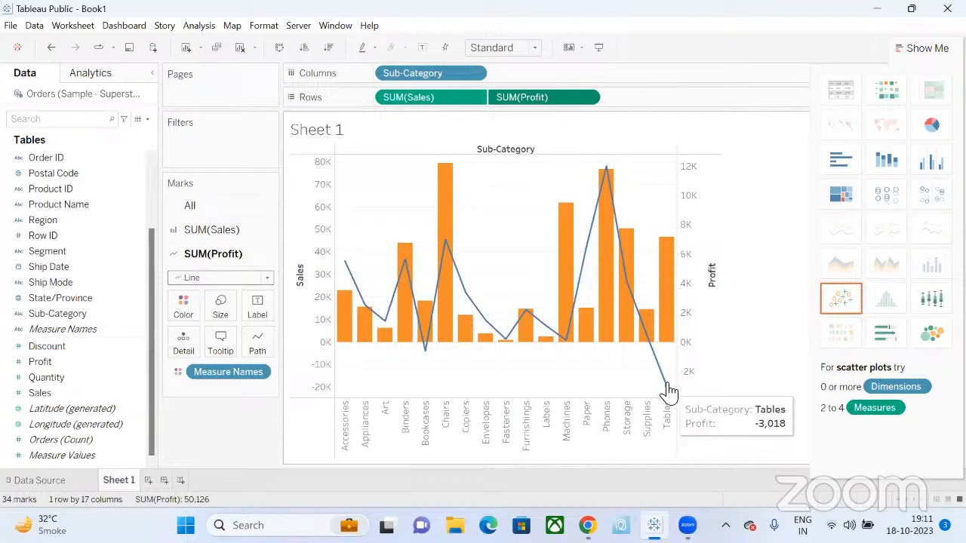
pyautogui.click(333, 50)
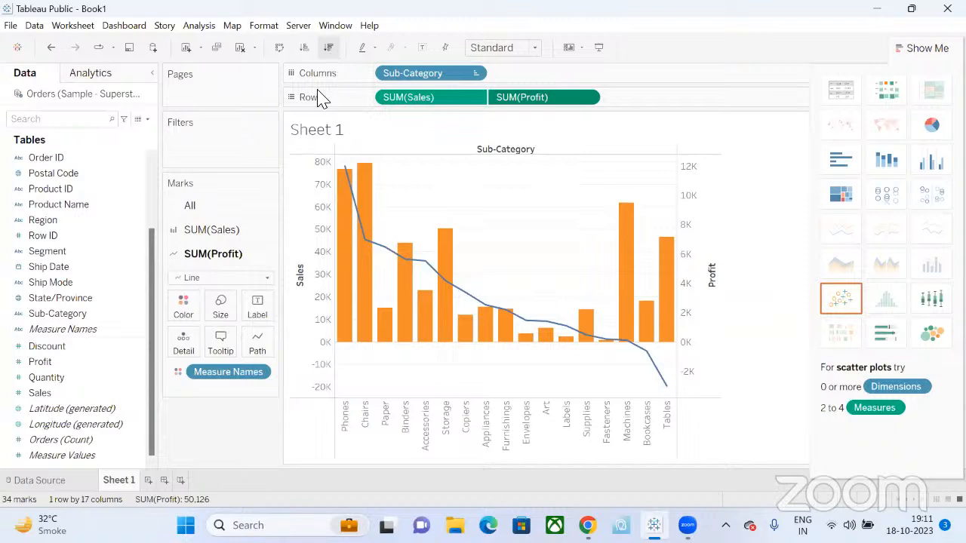
pyautogui.click(253, 232)
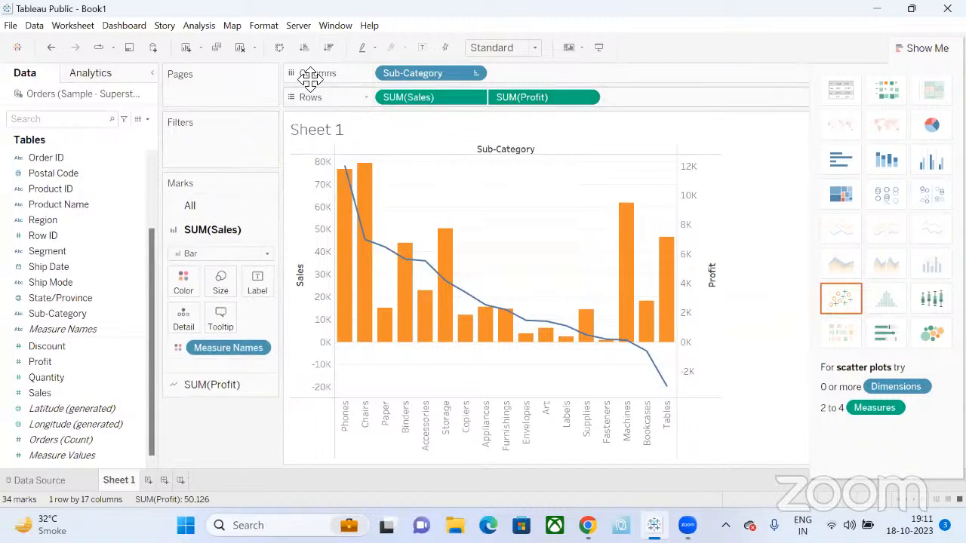
pyautogui.click(330, 47)
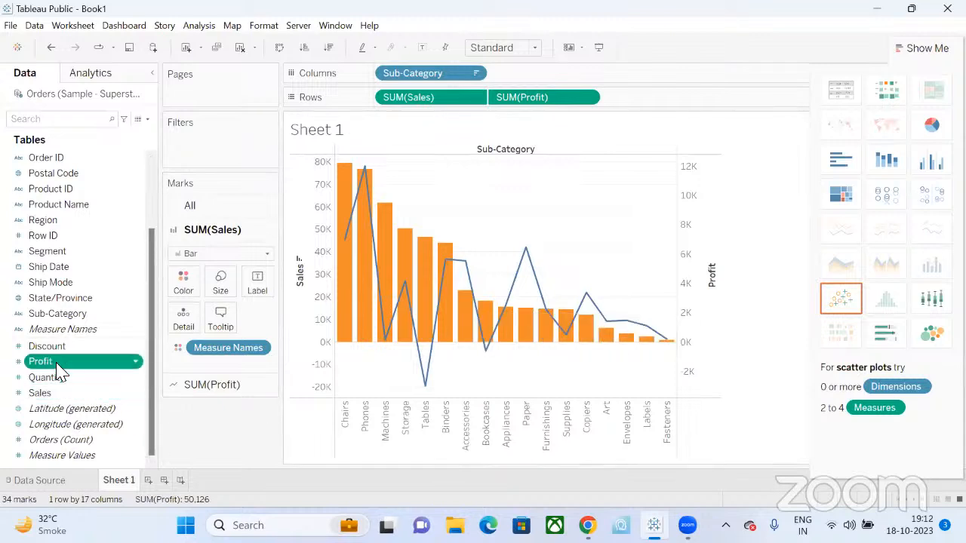
# Step: Label the Profit line with the Profit values
pyautogui.moveTo(57, 363)
pyautogui.mouseDown()
pyautogui.moveTo(312, 296)
pyautogui.moveTo(39, 351)
pyautogui.moveTo(43, 368)
pyautogui.moveTo(48, 360)
pyautogui.mouseUp()
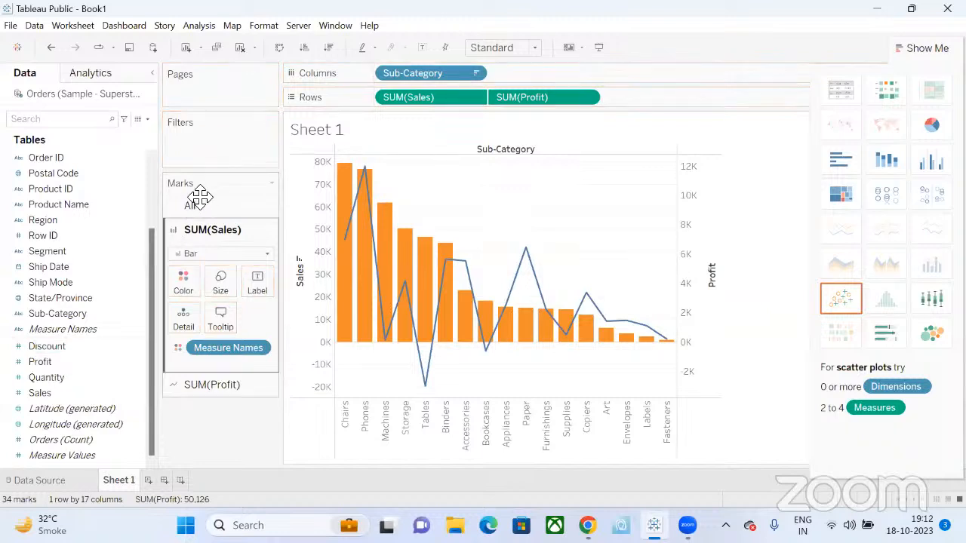
pyautogui.click(214, 386)
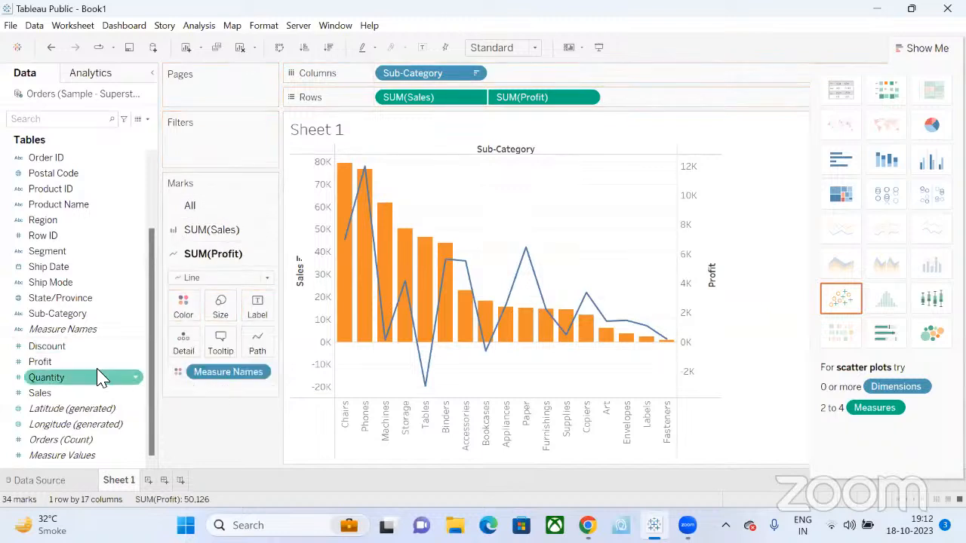
pyautogui.moveTo(79, 363); pyautogui.dragTo(261, 310)
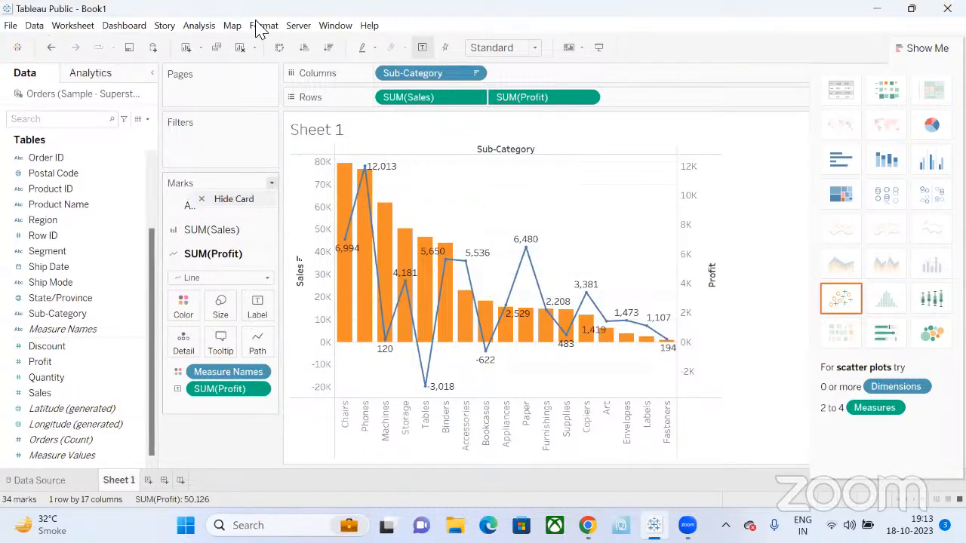
pyautogui.click(65, 26)
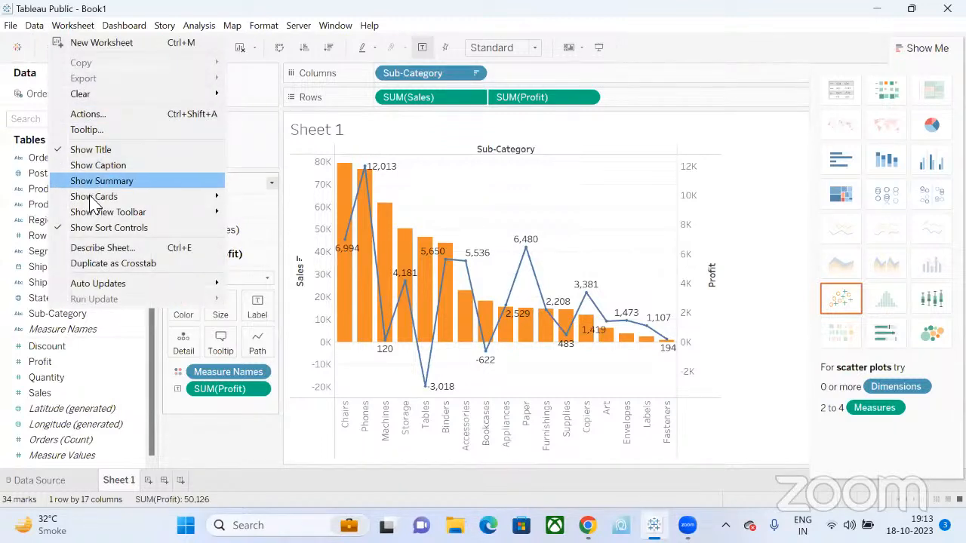
pyautogui.moveTo(93, 200)
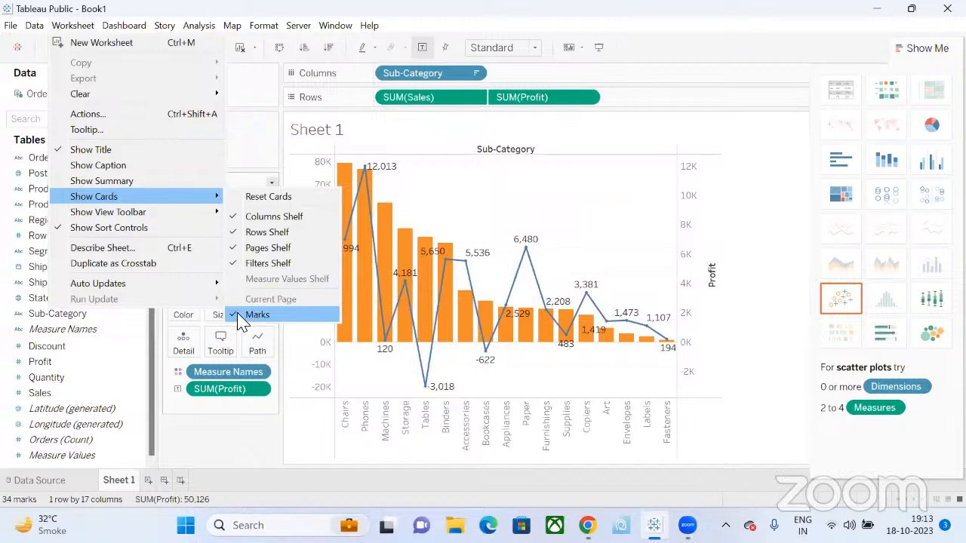
pyautogui.click(608, 123)
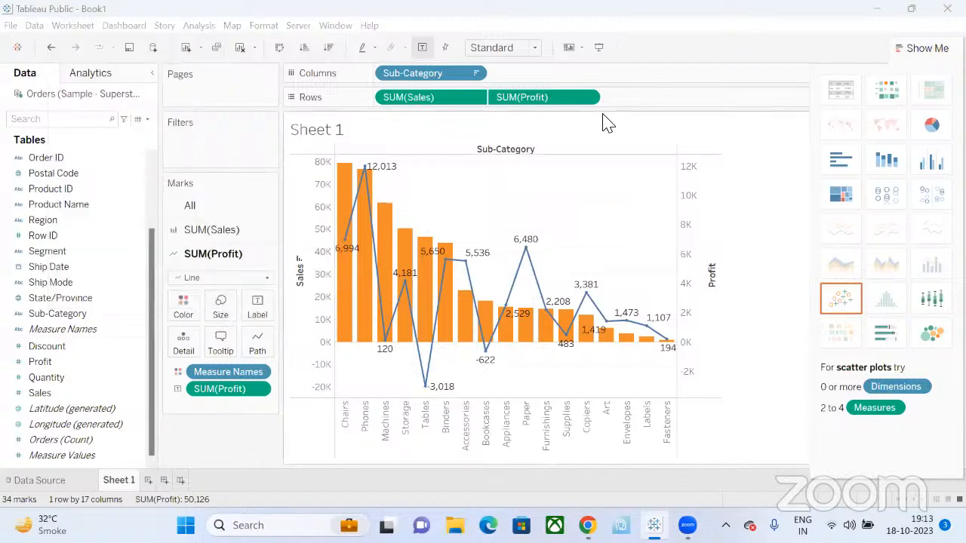
pyautogui.moveTo(530, 245)
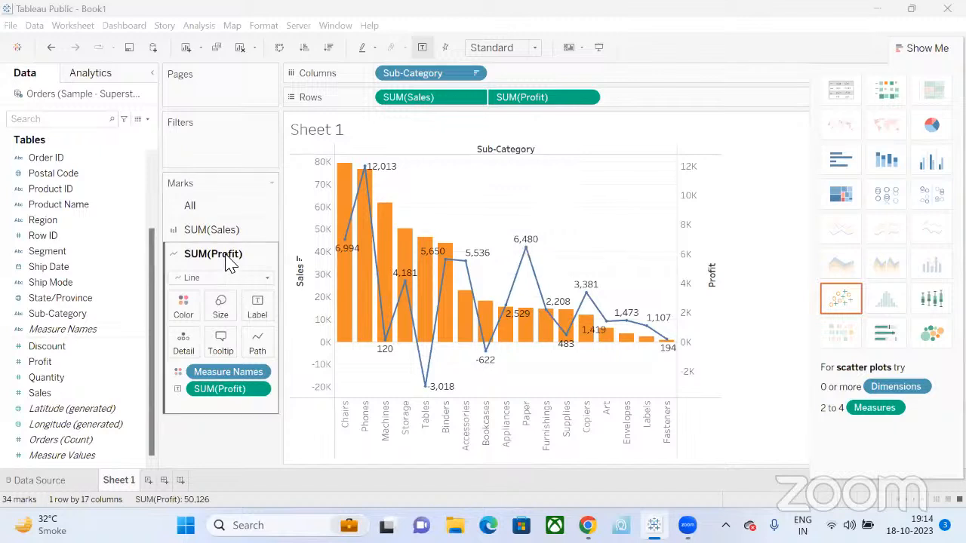
pyautogui.click(267, 279)
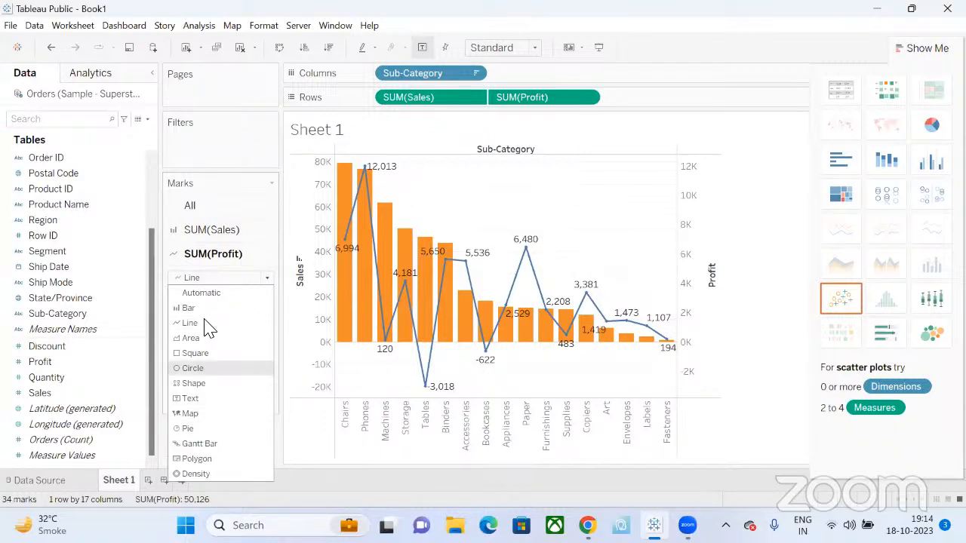
pyautogui.click(224, 268)
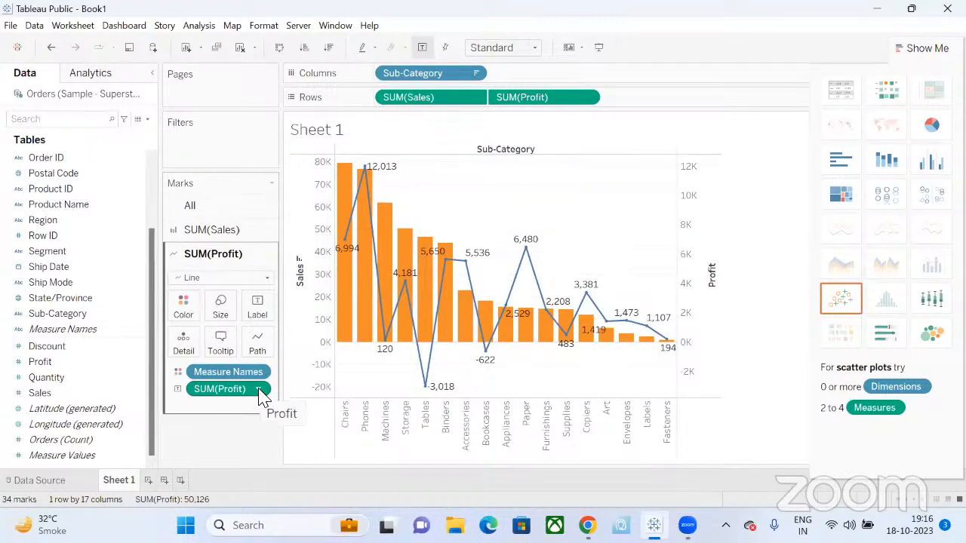
# Step: Open the default pane number format options for the Profit labels
pyautogui.moveTo(379, 173)
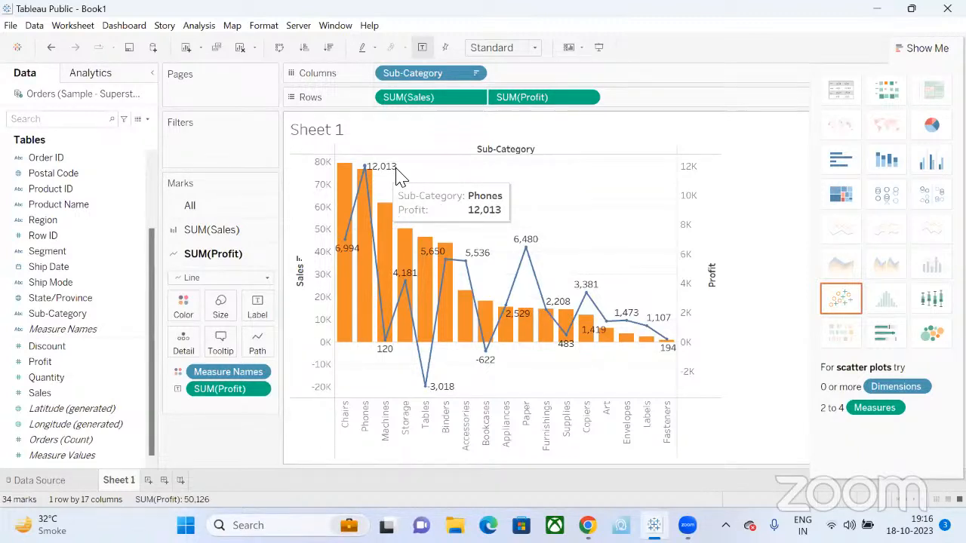
pyautogui.click(258, 389)
pyautogui.click(240, 355)
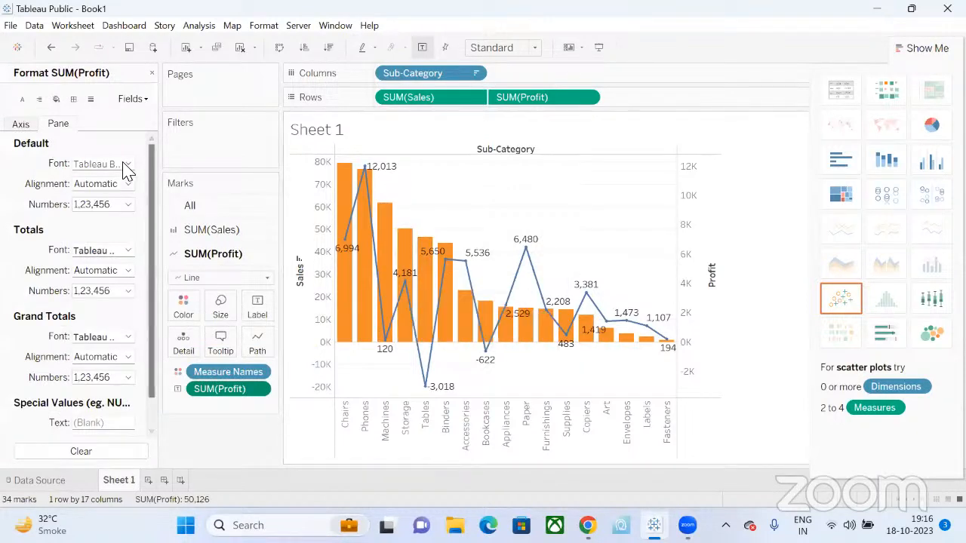
pyautogui.click(127, 210)
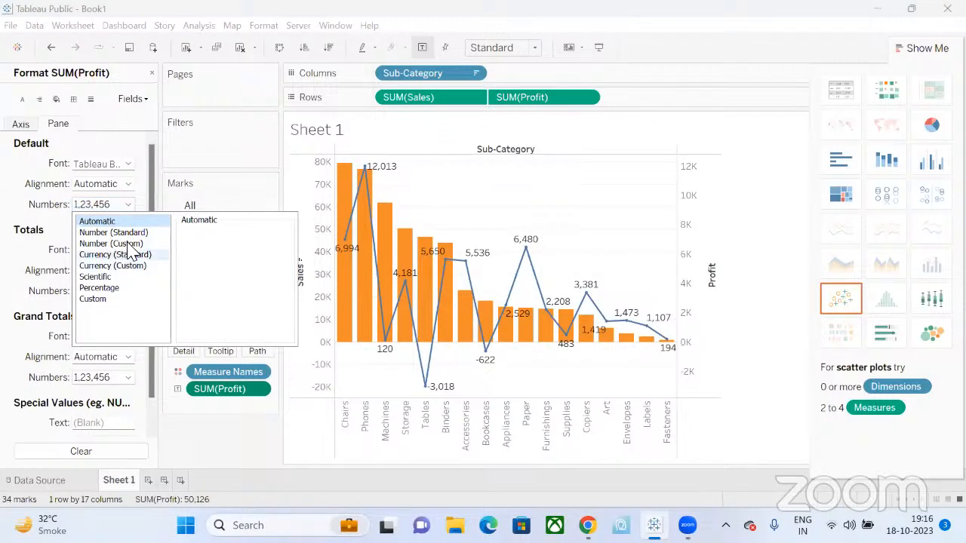
# Step: Try the Number (Custom) format with 1 decimal place in Thousands (K), and the Currency (Standard) format, on the Profit labels
pyautogui.click(121, 233)
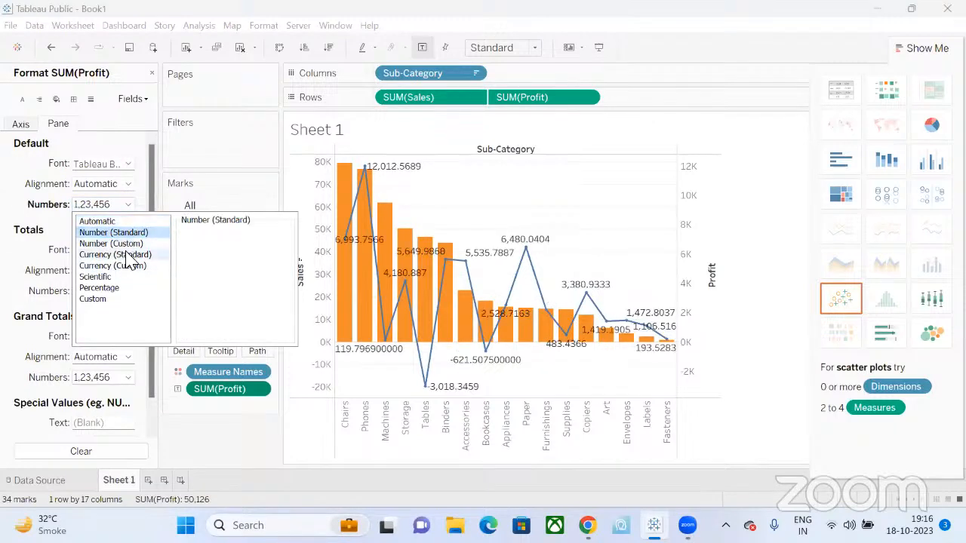
pyautogui.click(132, 244)
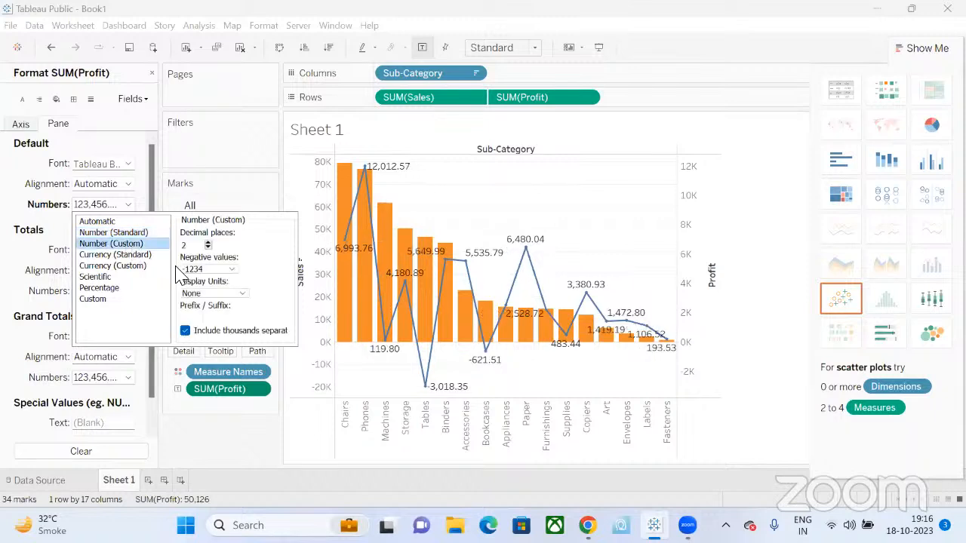
pyautogui.click(219, 296)
pyautogui.click(215, 311)
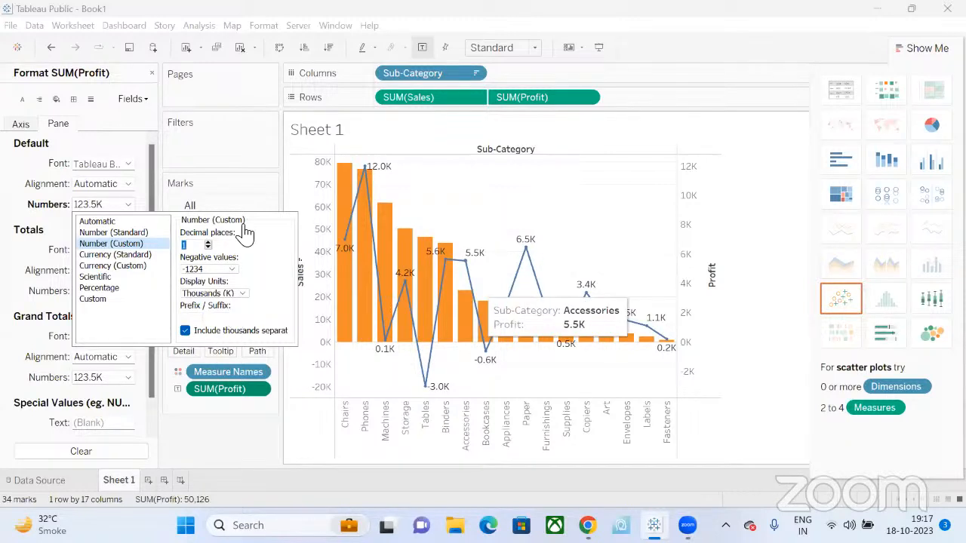
pyautogui.click(228, 293)
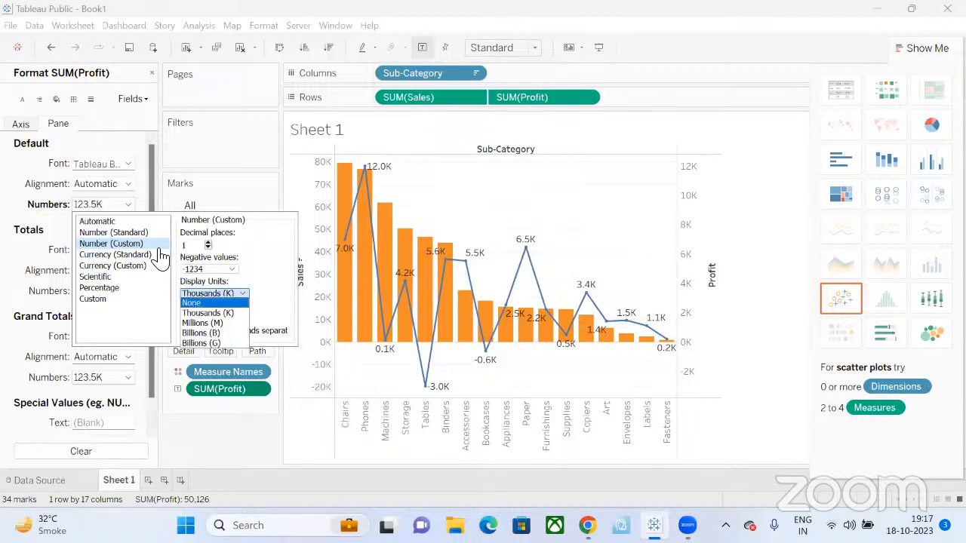
pyautogui.click(157, 252)
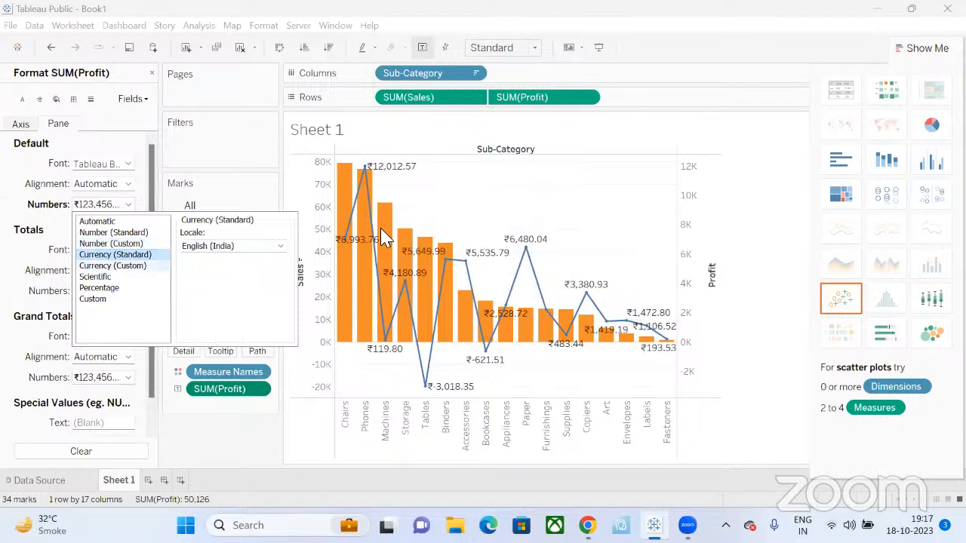
# Step: Format the Profit labels as Currency (Custom) with 1 decimal place and display units in Thousands (K)
pyautogui.click(157, 266)
pyautogui.click(226, 293)
pyautogui.click(208, 313)
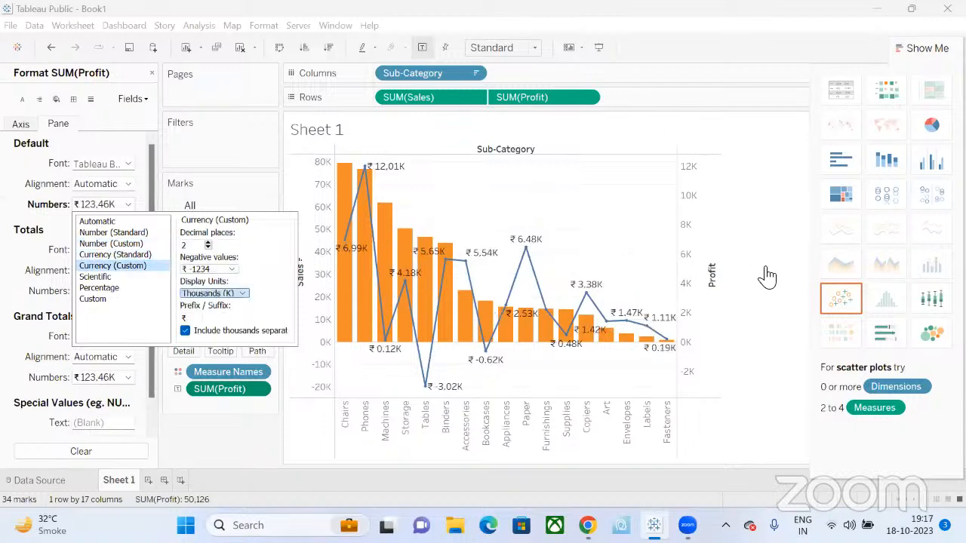
pyautogui.click(209, 247)
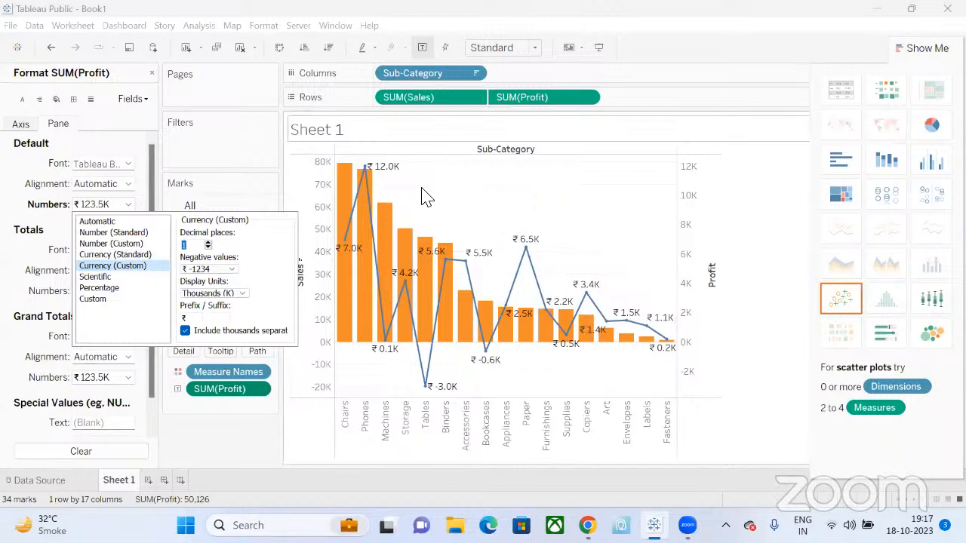
pyautogui.click(426, 196)
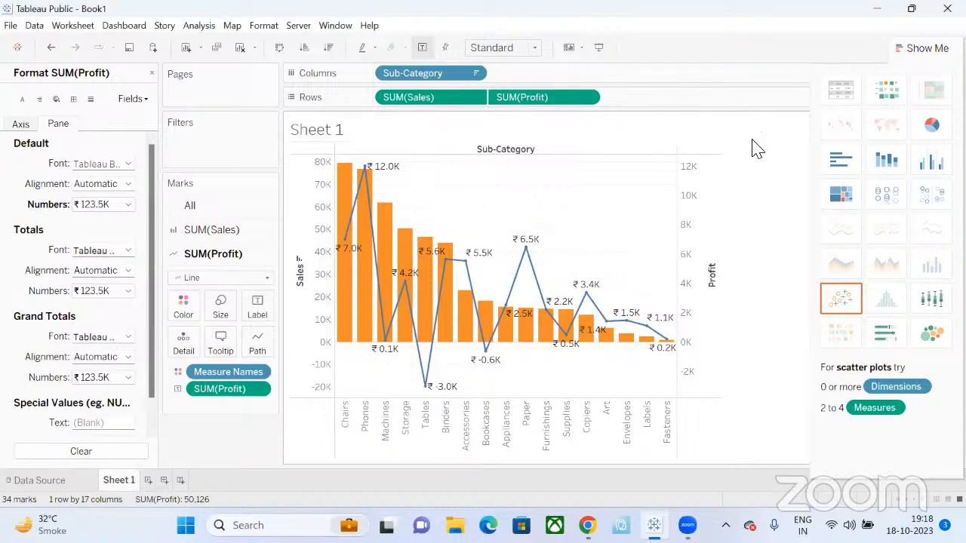
# Step: Add a new blank worksheet to the workbook
pyautogui.click(148, 479)
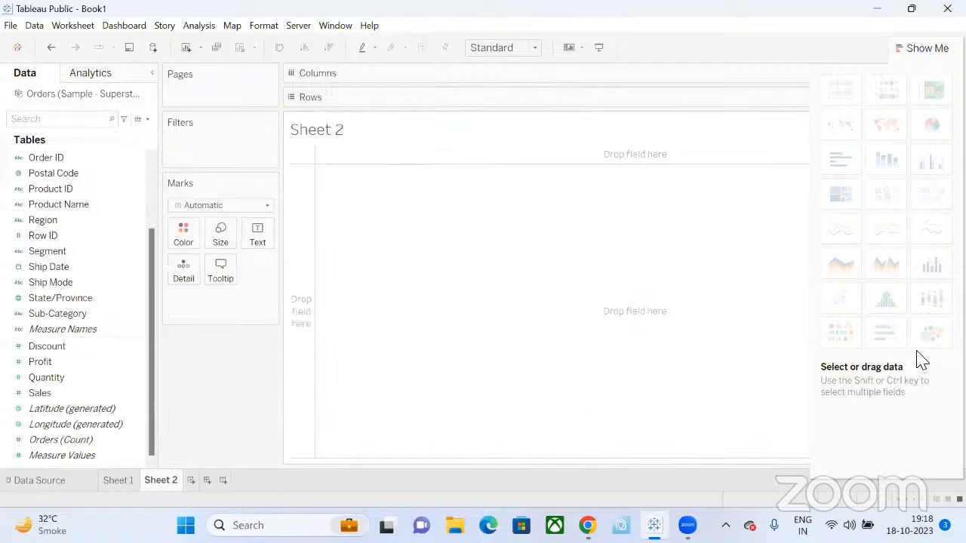
pyautogui.moveTo(928, 340)
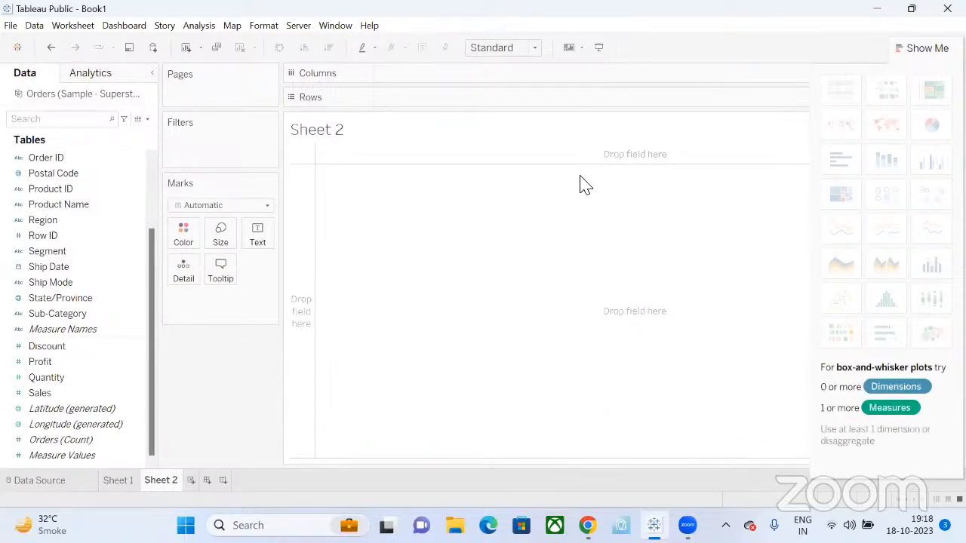
# Step: Create a packed bubbles chart of Sales by Sub-Category
pyautogui.click(66, 301)
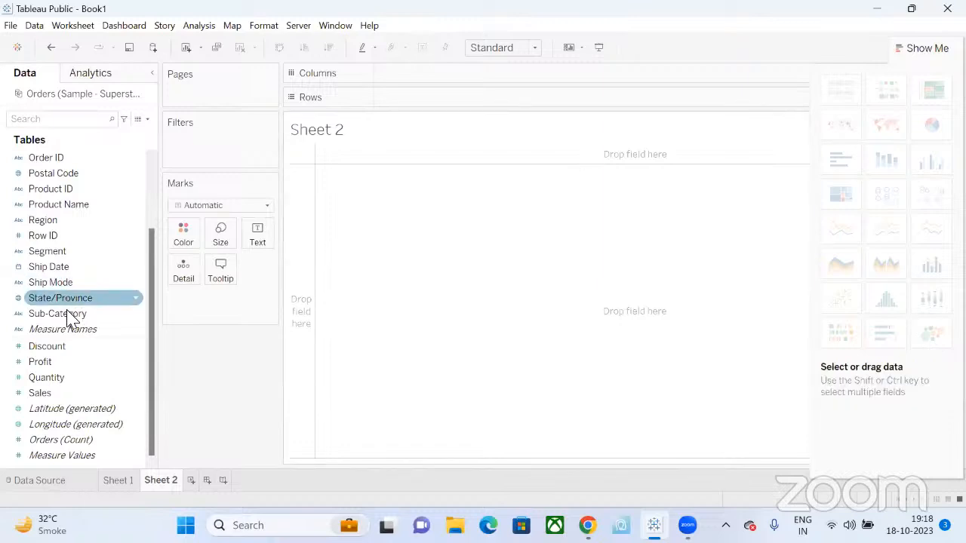
pyautogui.click(68, 312)
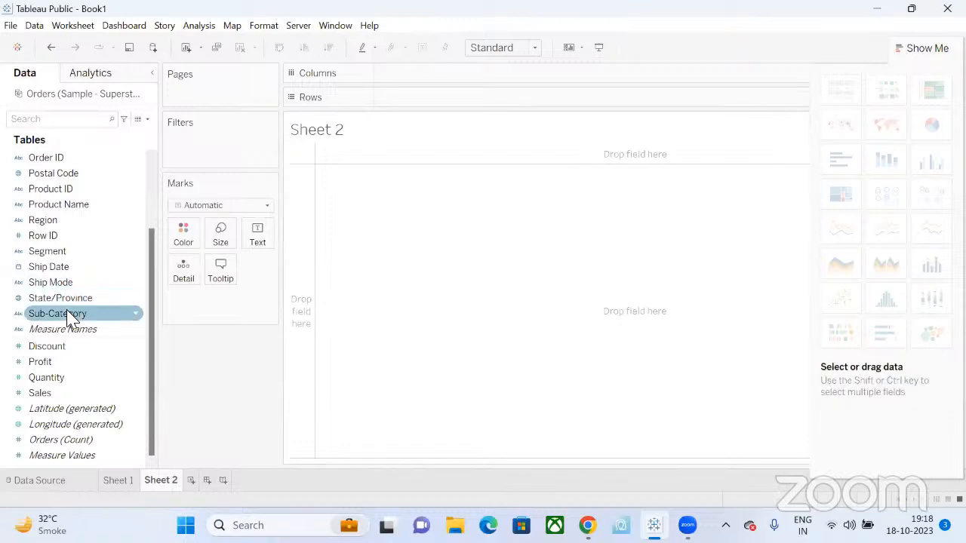
pyautogui.keyDown('ctrl'); pyautogui.click(40, 393); pyautogui.keyUp('ctrl')
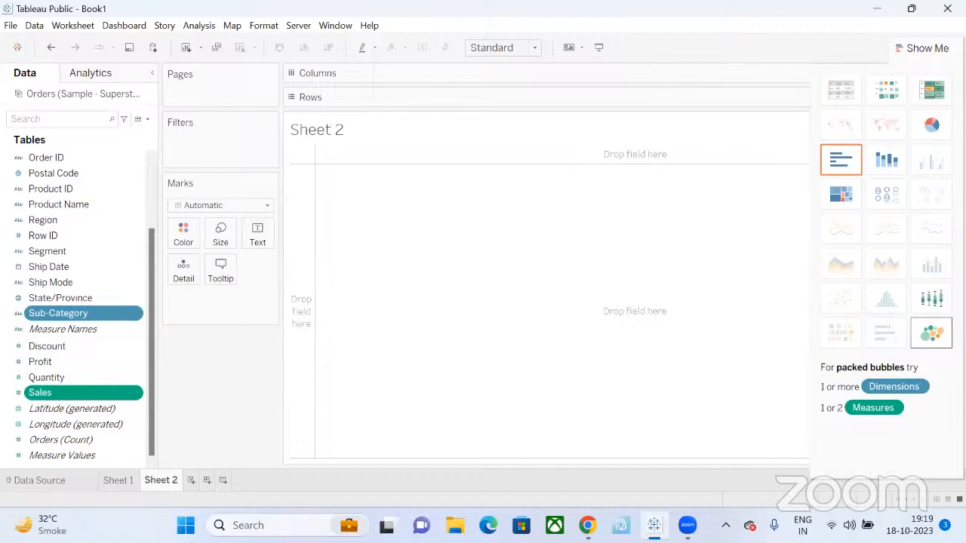
pyautogui.click(931, 333)
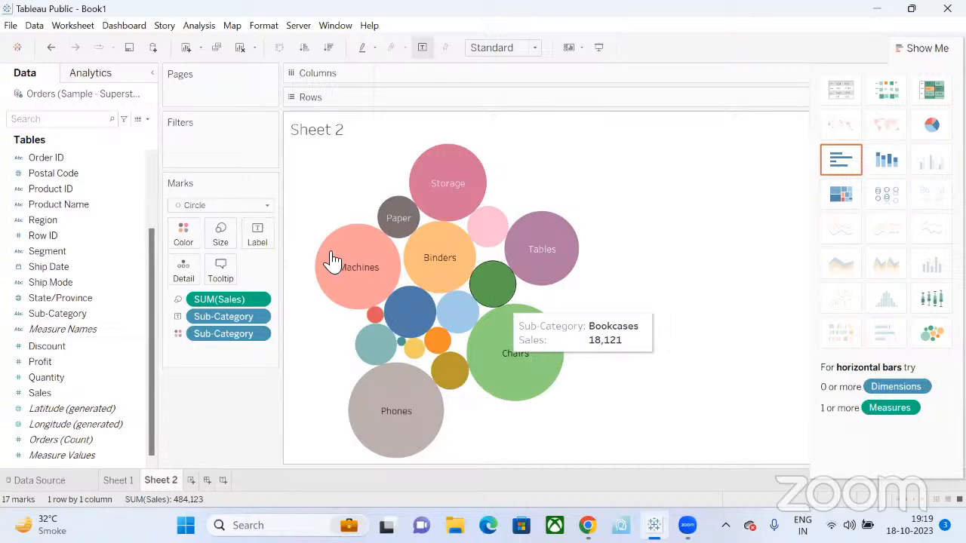
pyautogui.moveTo(332, 261)
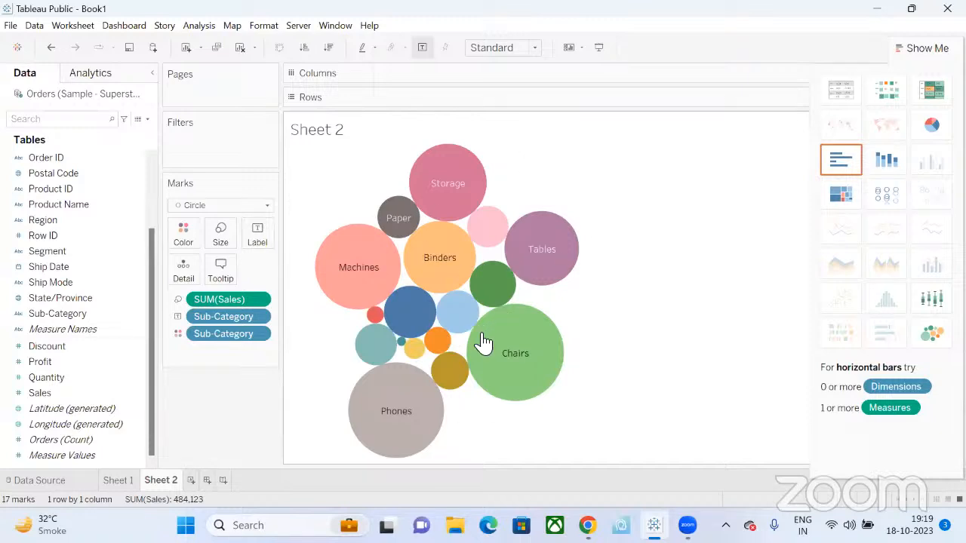
pyautogui.moveTo(484, 341)
# Step: Add another worksheet and place Category on its columns
pyautogui.click(191, 482)
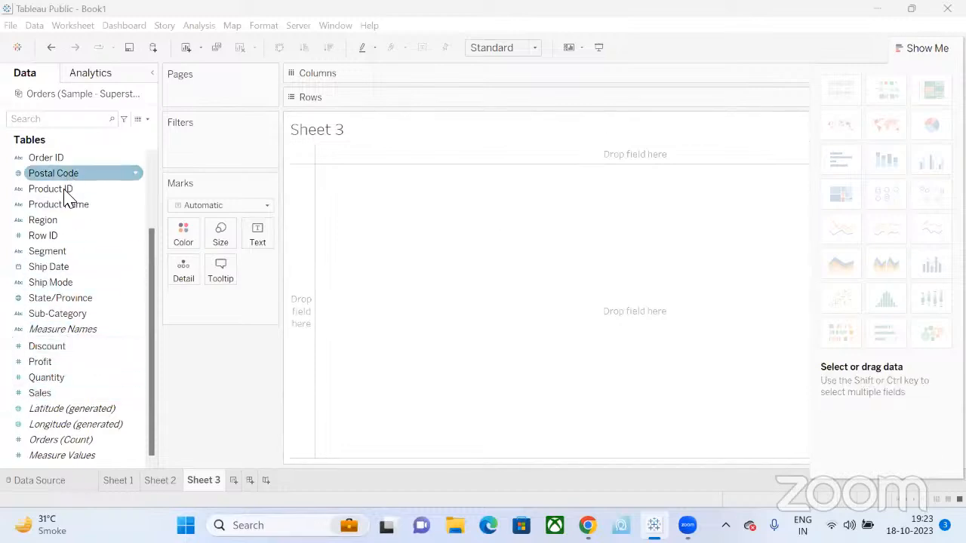
pyautogui.scroll(3, 67, 185)
pyautogui.moveTo(67, 165); pyautogui.dragTo(414, 81)
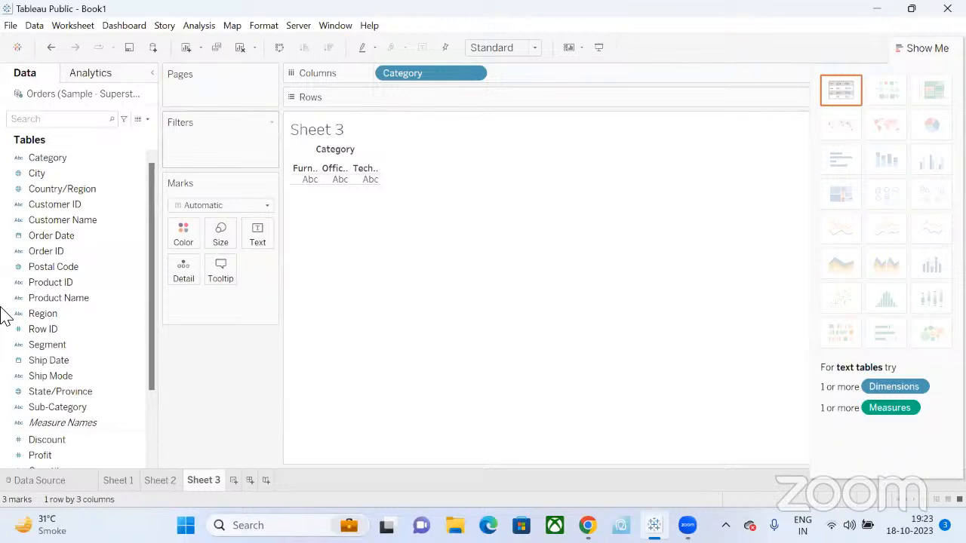
# Step: Combine Sales with Category and convert the view to a pie chart
pyautogui.moveTo(50, 391); pyautogui.dragTo(501, 104)
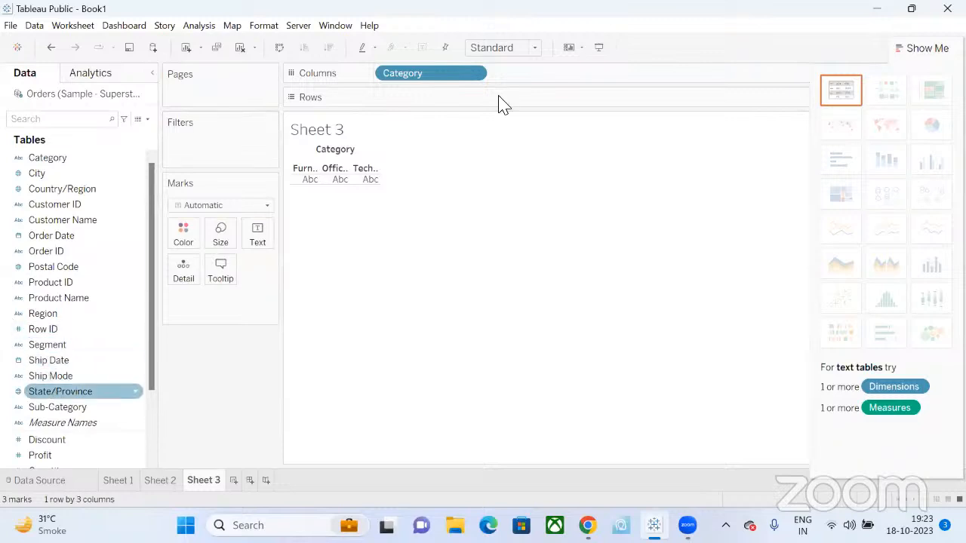
pyautogui.press('Down')
pyautogui.press('Down')
pyautogui.press('Down')
pyautogui.press('Down')
pyautogui.press('Down')
pyautogui.press('Down')
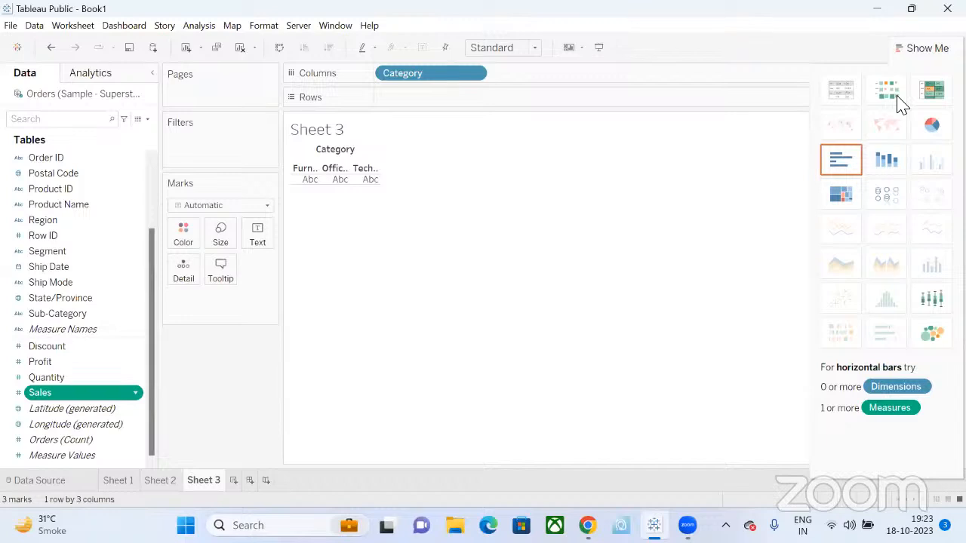
pyautogui.moveTo(40, 393); pyautogui.dragTo(508, 98)
pyautogui.click(931, 125)
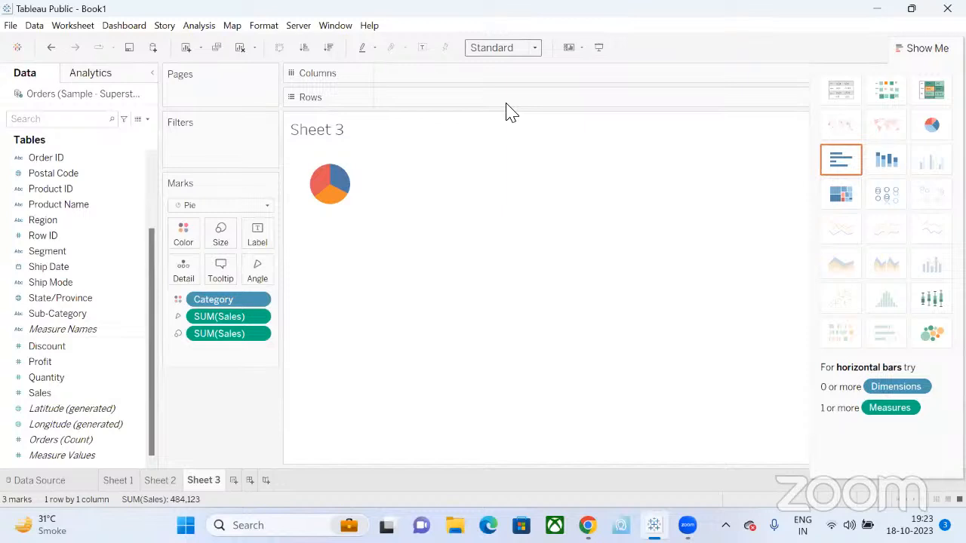
# Step: Fit the pie chart to Entire View and increase the size of the pie
pyautogui.click(508, 108)
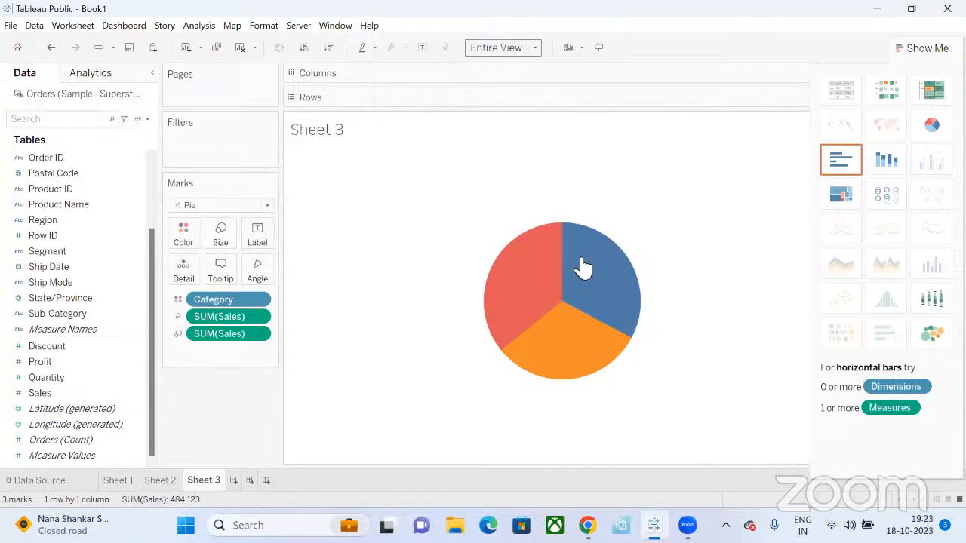
pyautogui.click(221, 243)
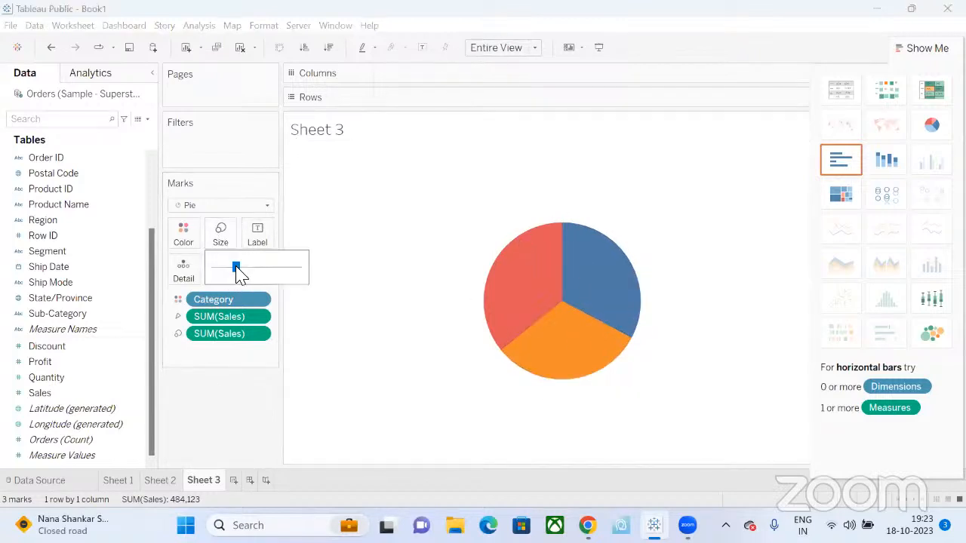
pyautogui.moveTo(237, 273); pyautogui.dragTo(254, 276)
pyautogui.click(361, 186)
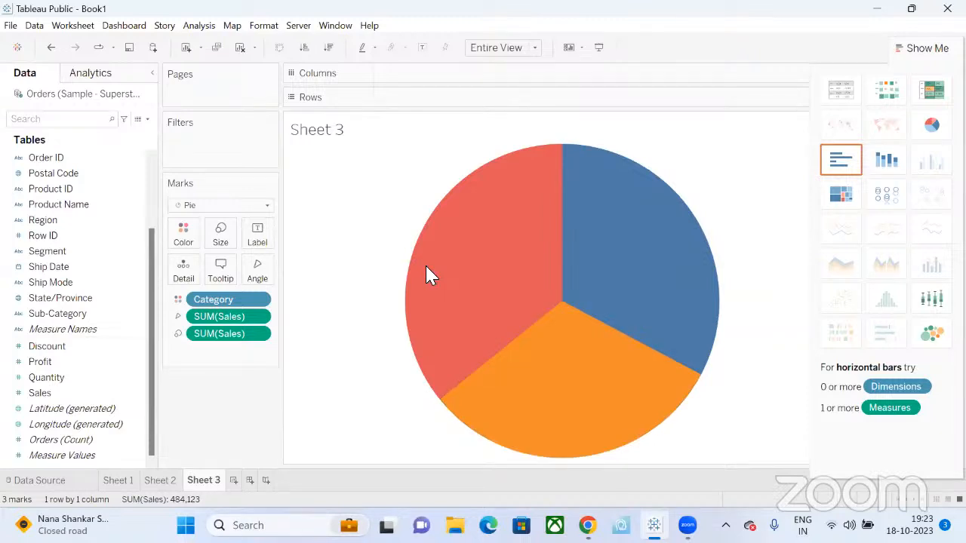
pyautogui.moveTo(468, 303)
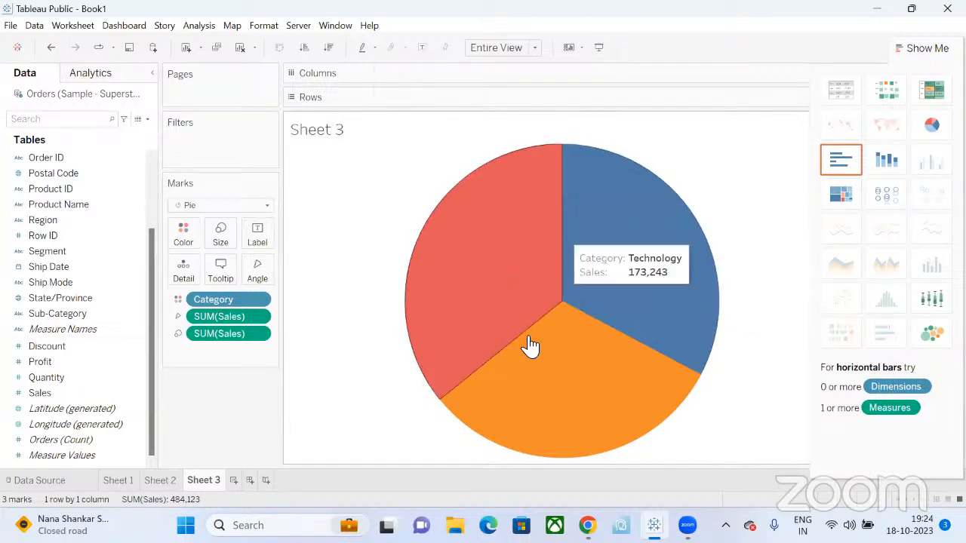
# Step: Enter an ad hoc AVG(0) calculation on the rows of the pie chart
pyautogui.doubleClick(449, 101)
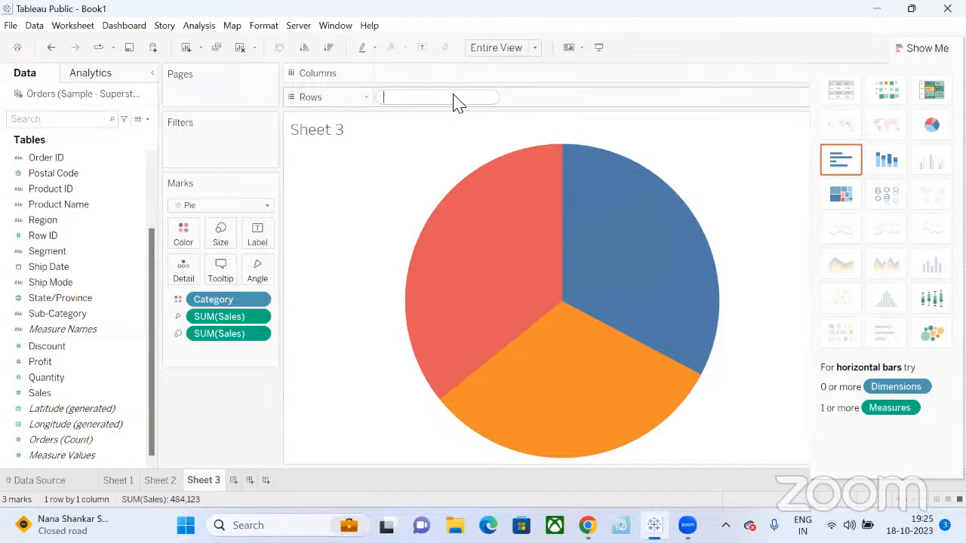
pyautogui.write('-')
pyautogui.press('BackSpace')
pyautogui.write('avg')
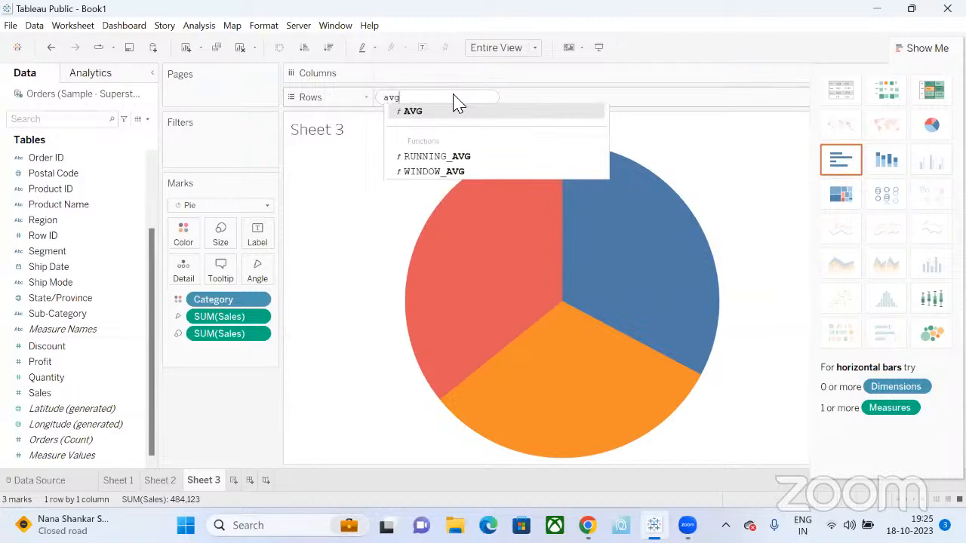
pyautogui.press('Return')
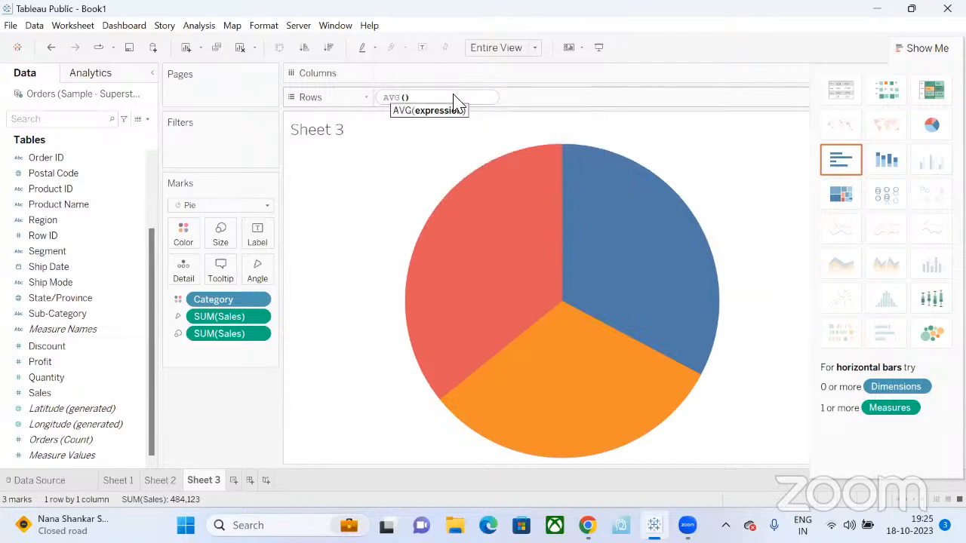
pyautogui.write('0)')
pyautogui.press('Return')
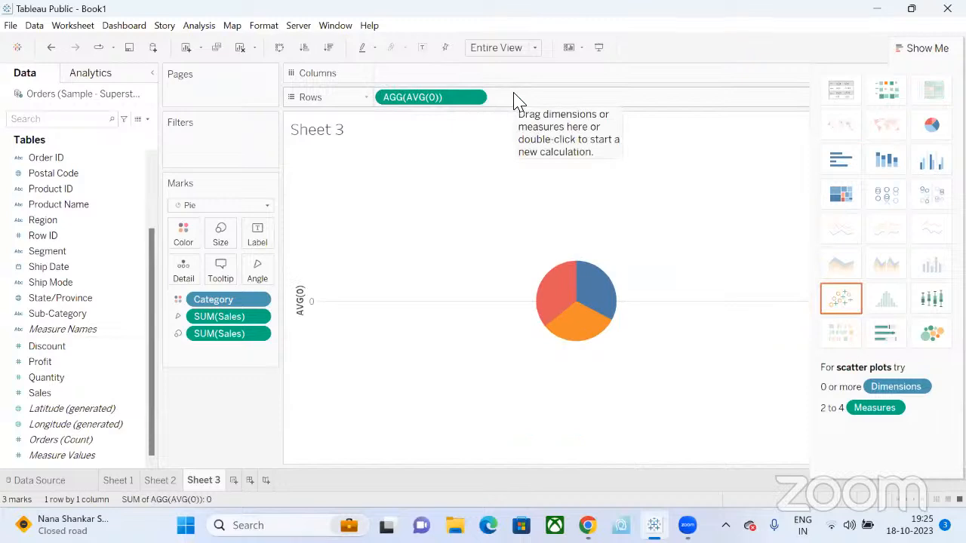
# Step: Add a second AVG(0) calculation to the rows and save the first one as a data field named AVG(0)
pyautogui.doubleClick(518, 102)
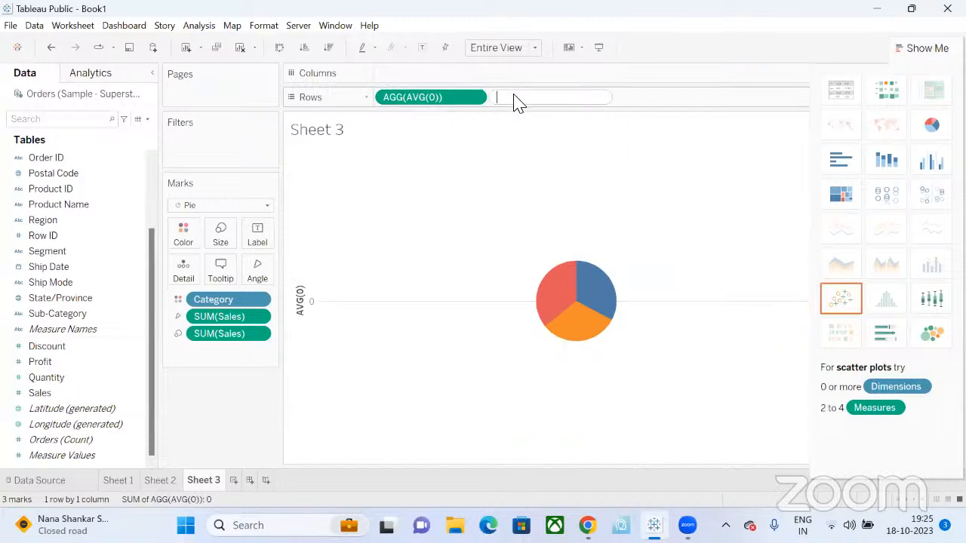
pyautogui.click(642, 98)
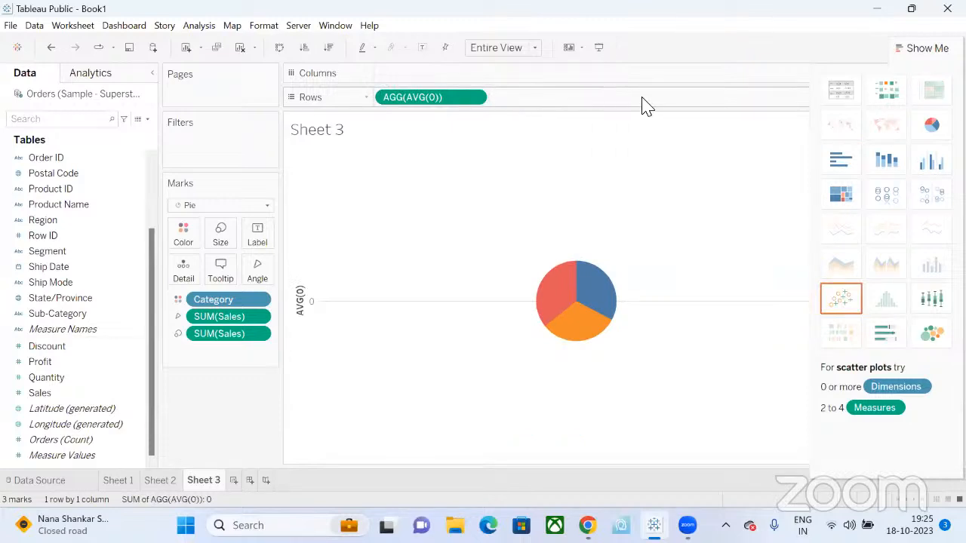
pyautogui.doubleClick(536, 99)
pyautogui.write('avg')
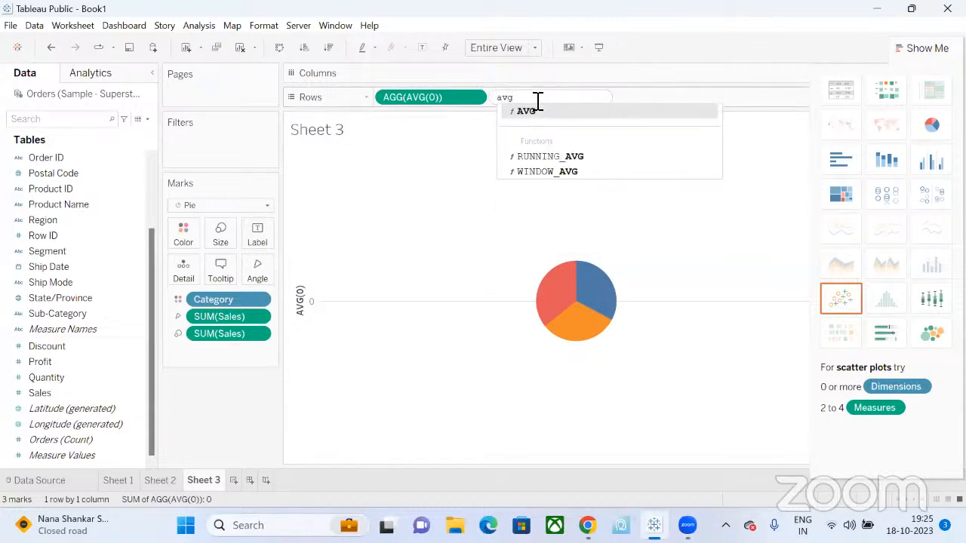
pyautogui.press('Return')
pyautogui.write('0')
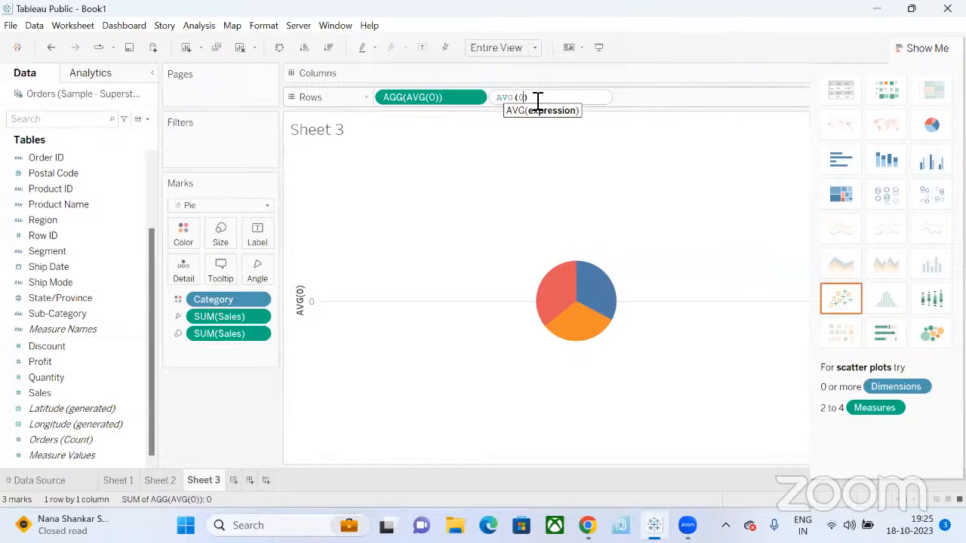
pyautogui.press('Return')
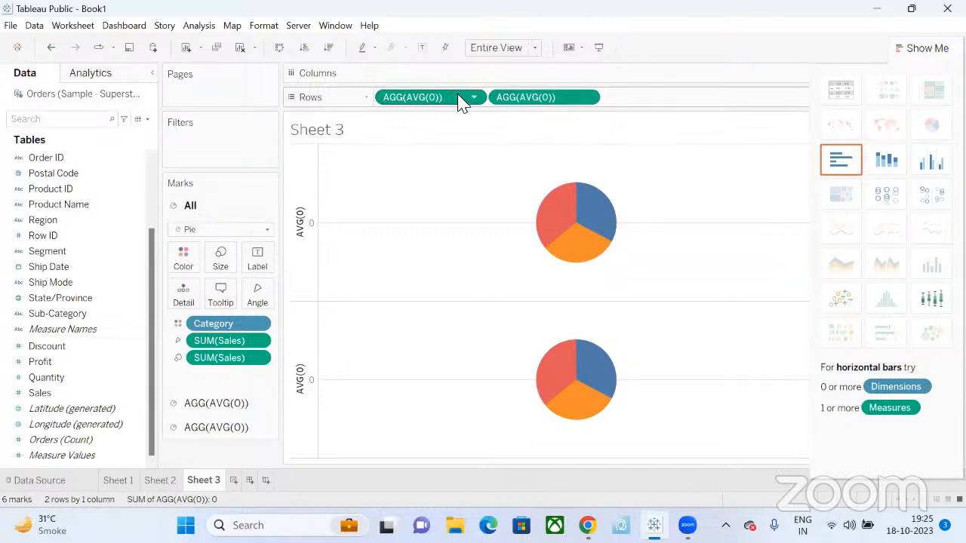
pyautogui.moveTo(459, 103); pyautogui.dragTo(34, 219)
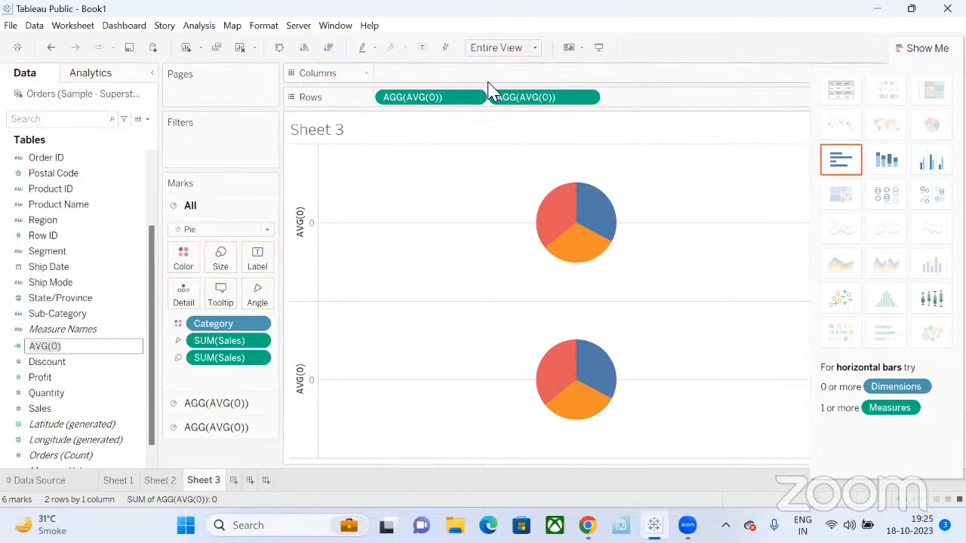
pyautogui.press('Return')
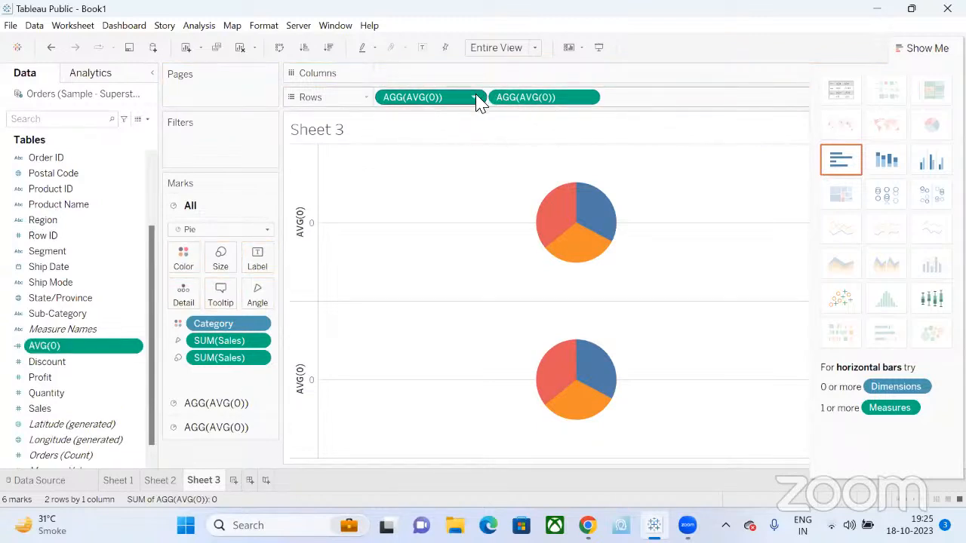
# Step: Remove both AVG(0) calculations from the rows and delete the saved AVG(0) field from the data source
pyautogui.click(474, 98)
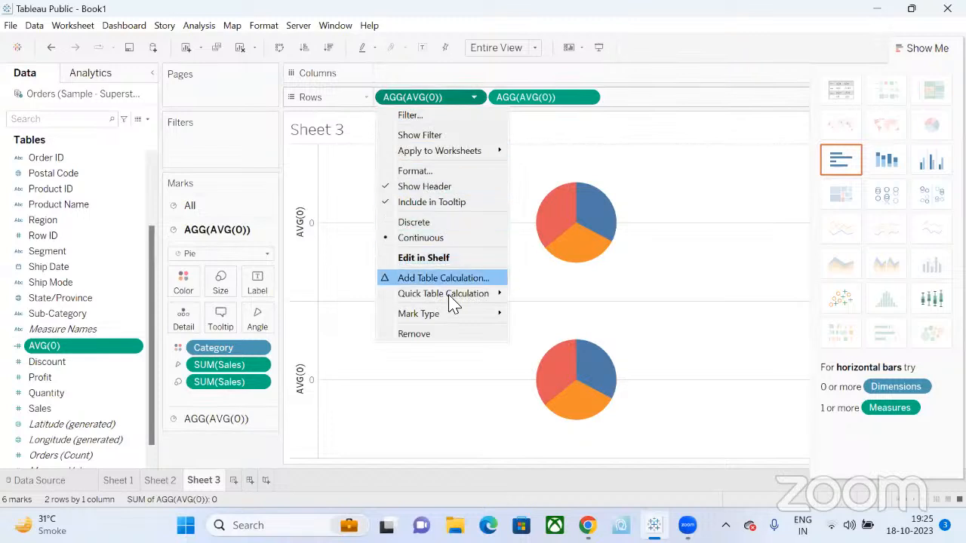
pyautogui.click(443, 336)
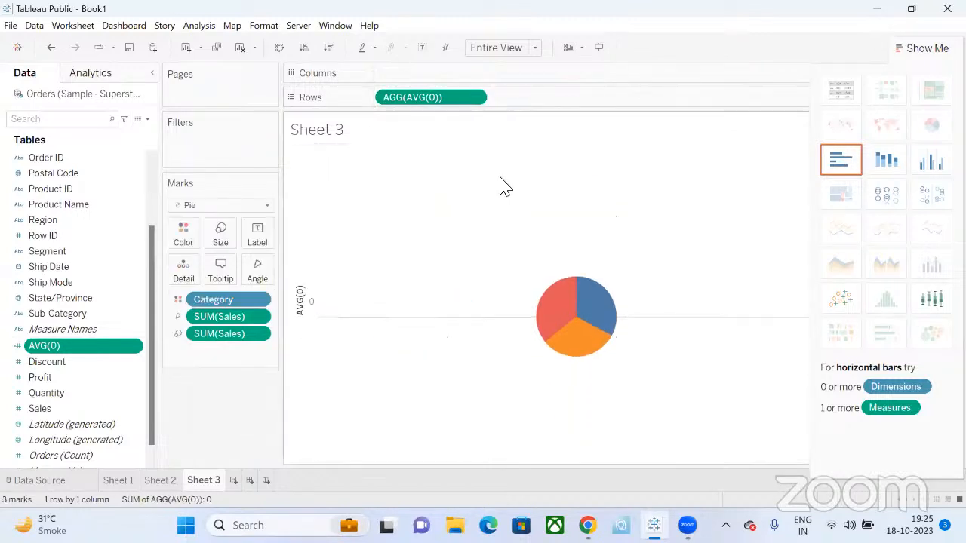
pyautogui.click(475, 99)
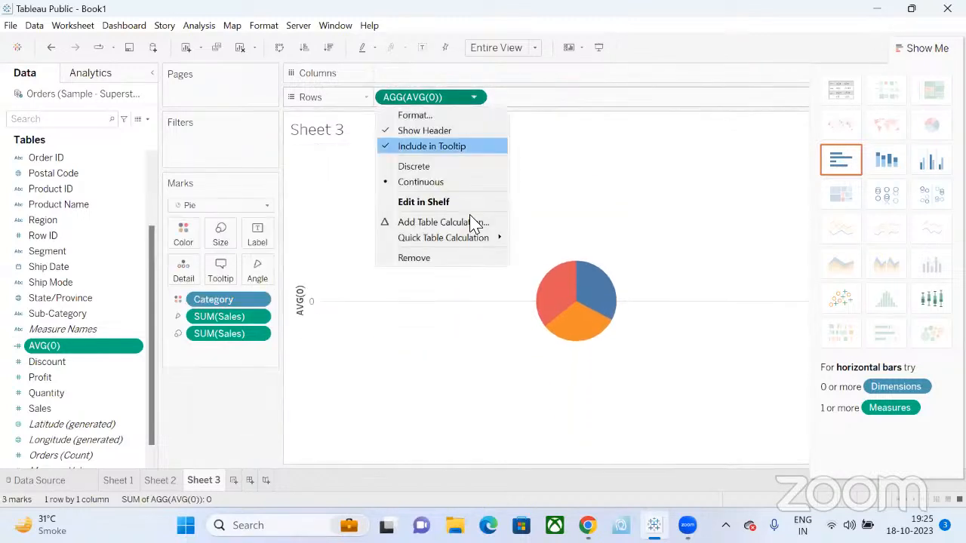
pyautogui.click(451, 259)
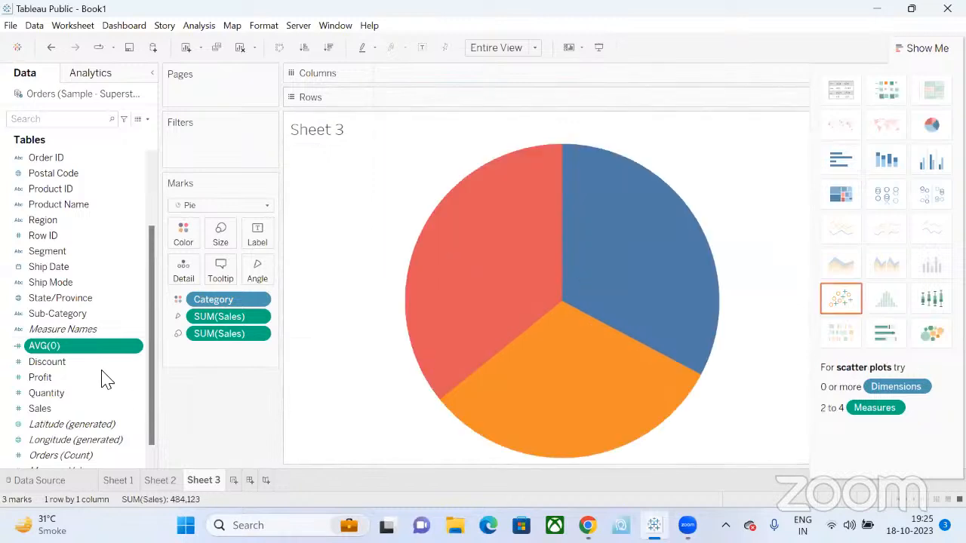
pyautogui.rightClick(137, 351)
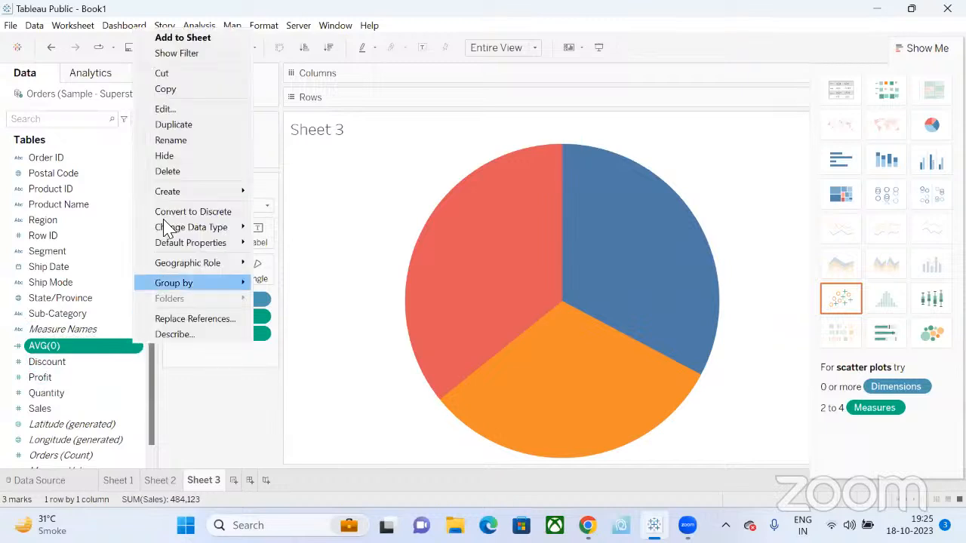
pyautogui.click(179, 171)
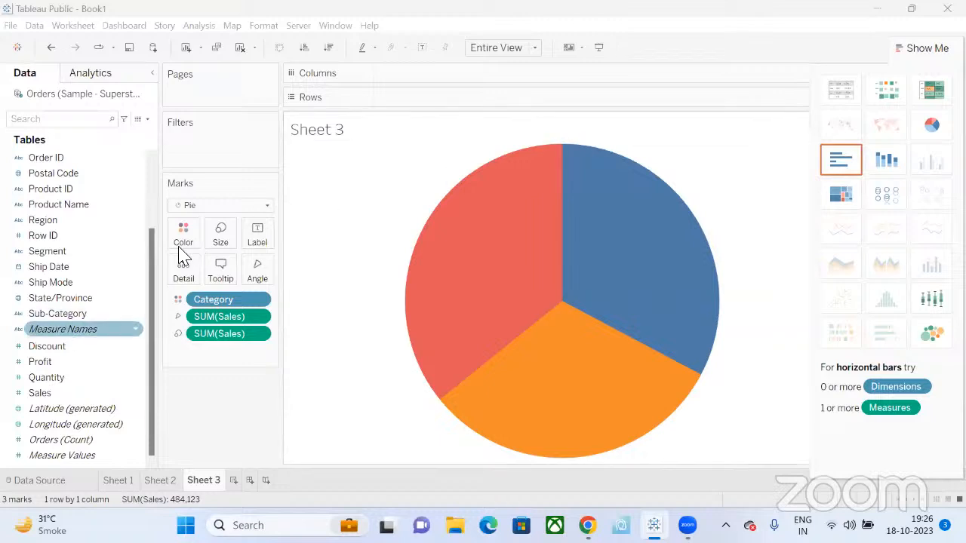
# Step: Place a fresh AVG(0) calculation on the rows of the cleared pie chart
pyautogui.doubleClick(419, 98)
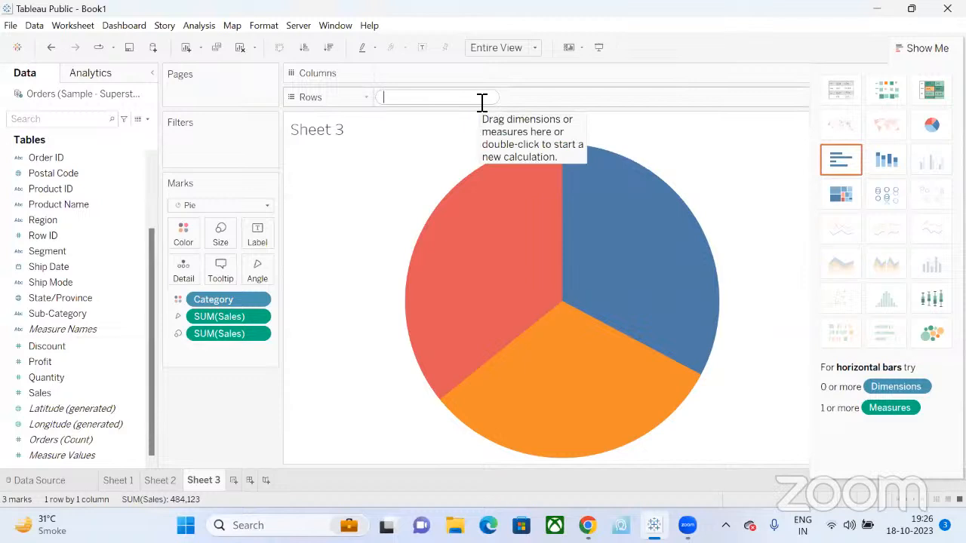
pyautogui.write('avg')
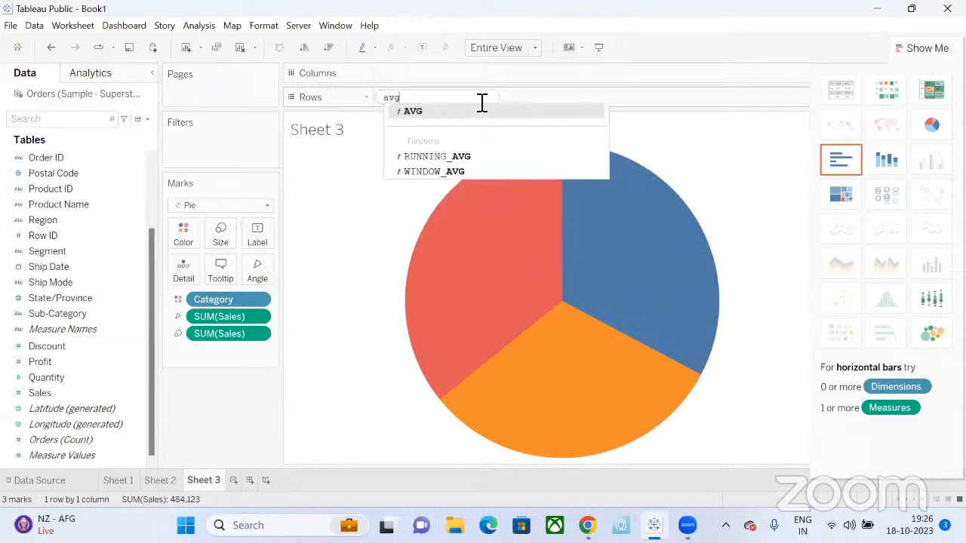
pyautogui.press('Return')
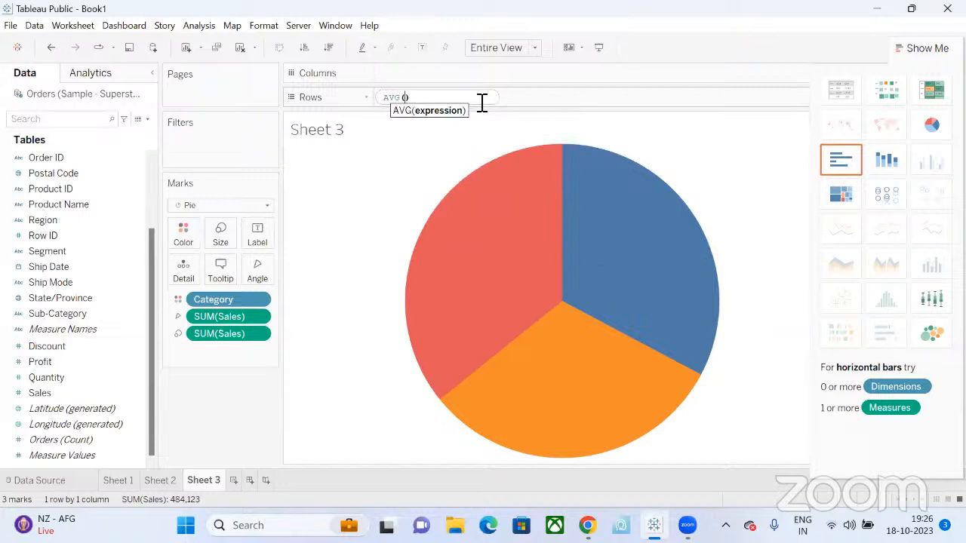
pyautogui.write('0')
pyautogui.press('Return')
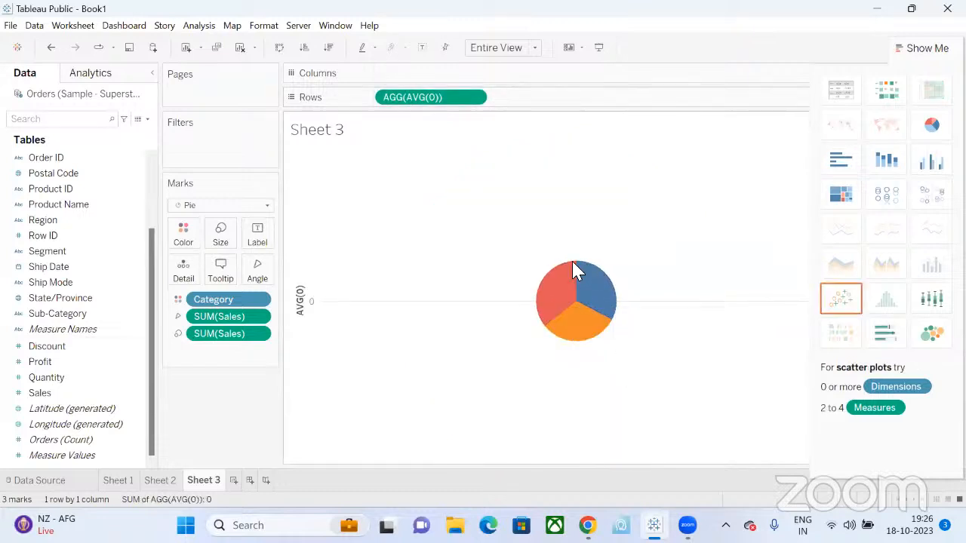
# Step: Add a second AVG(0) calculation to the rows and combine both calculations into a dual axis
pyautogui.doubleClick(556, 98)
pyautogui.write('avg')
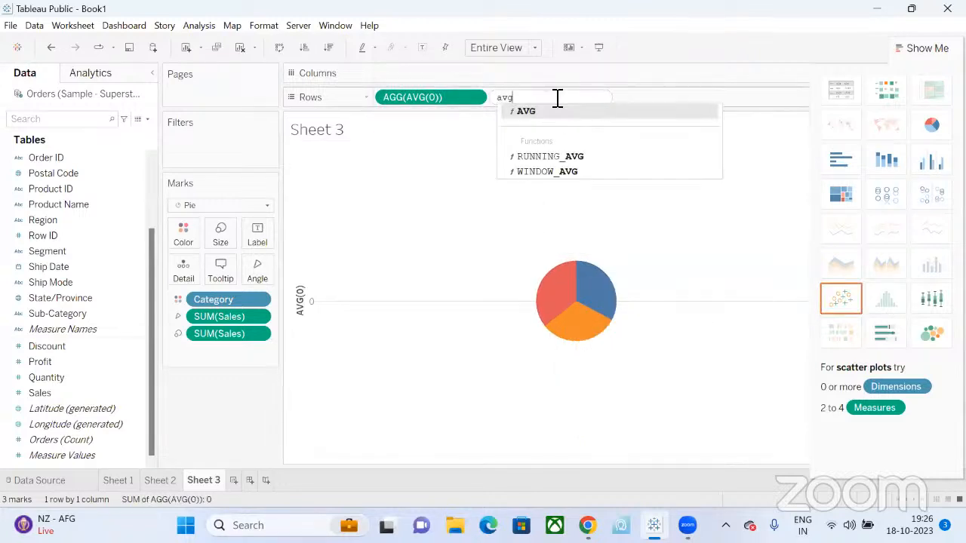
pyautogui.press('Return')
pyautogui.write('0')
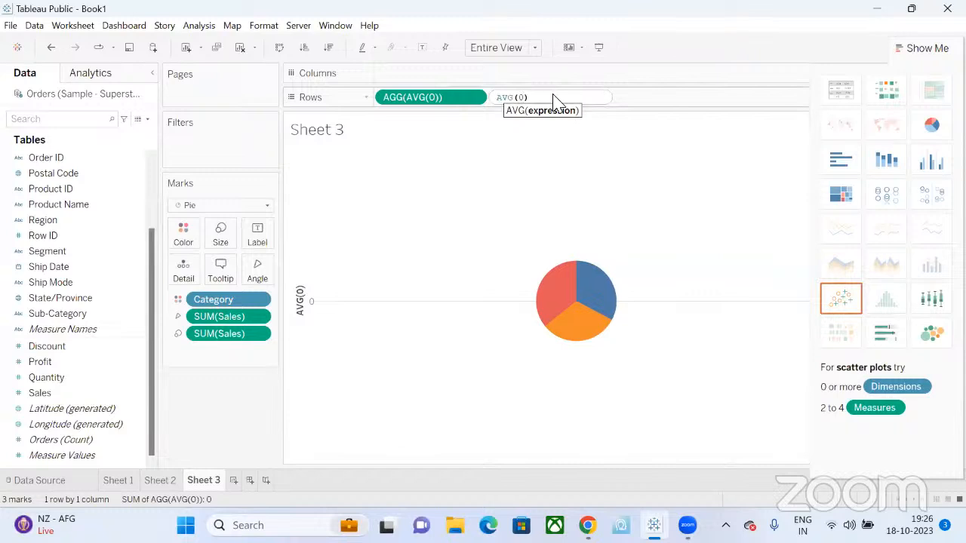
pyautogui.press('Return')
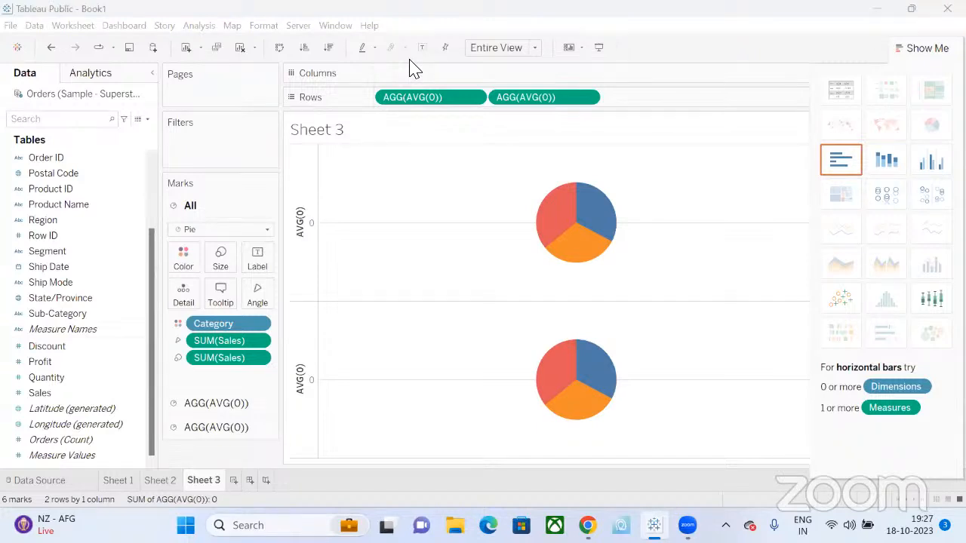
pyautogui.click(589, 98)
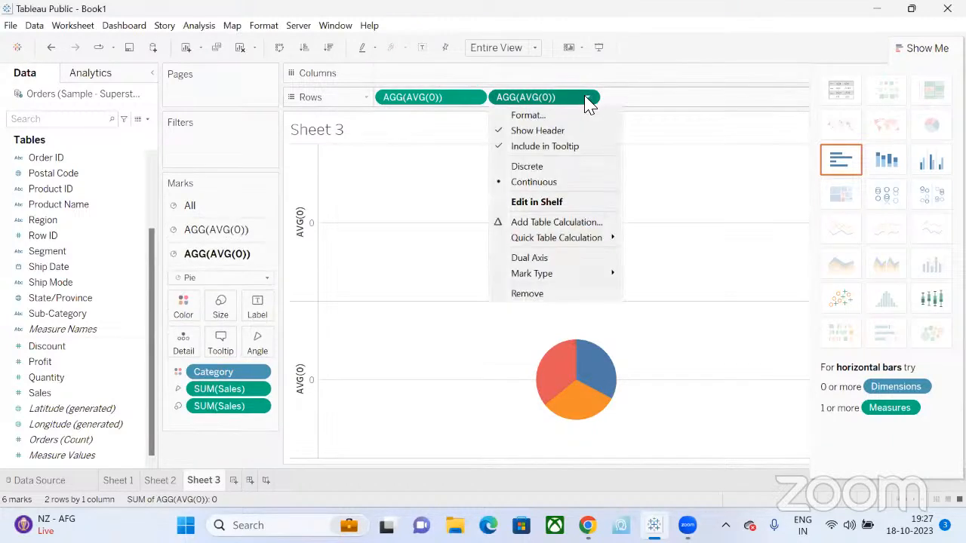
pyautogui.click(538, 258)
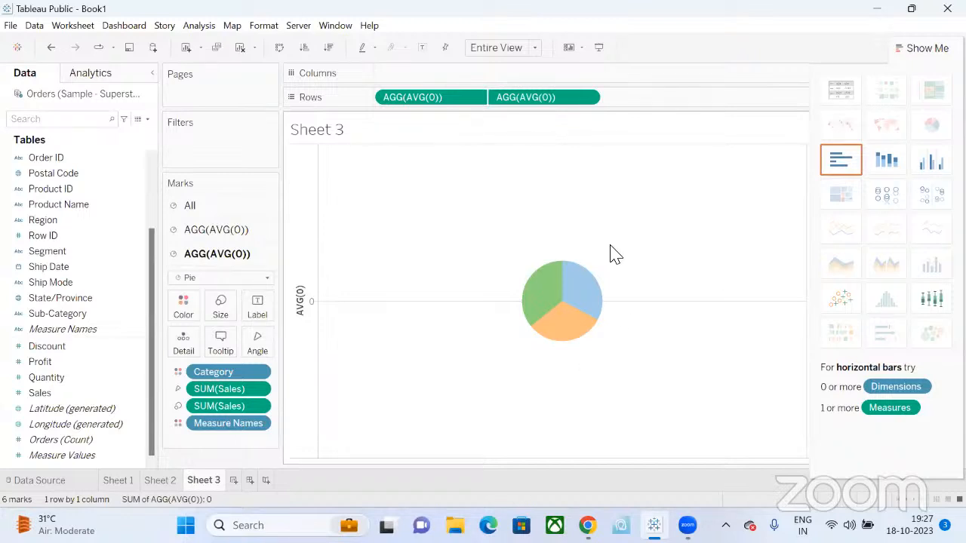
# Step: Enlarge the pie marks of the first AVG(0) axis
pyautogui.moveTo(542, 283)
pyautogui.click(240, 239)
pyautogui.click(219, 285)
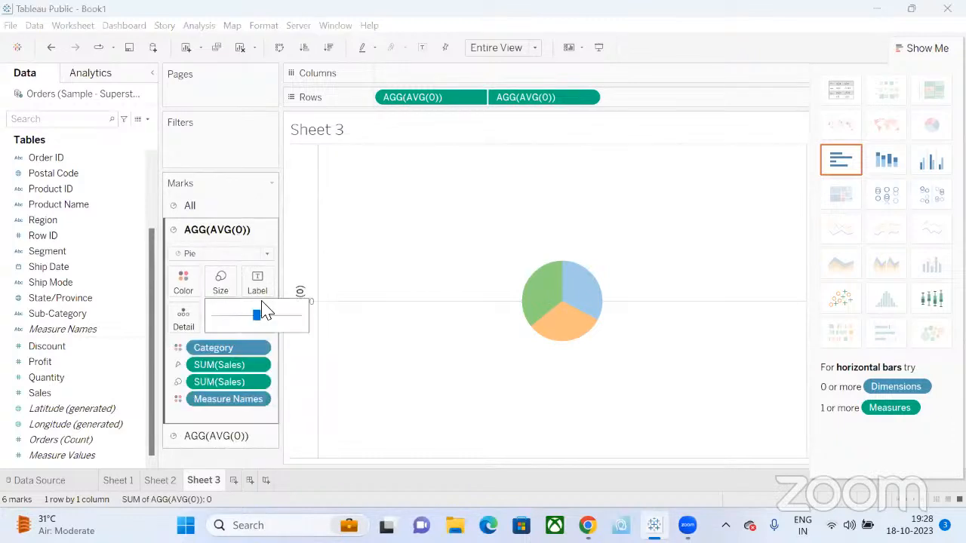
pyautogui.click(273, 315)
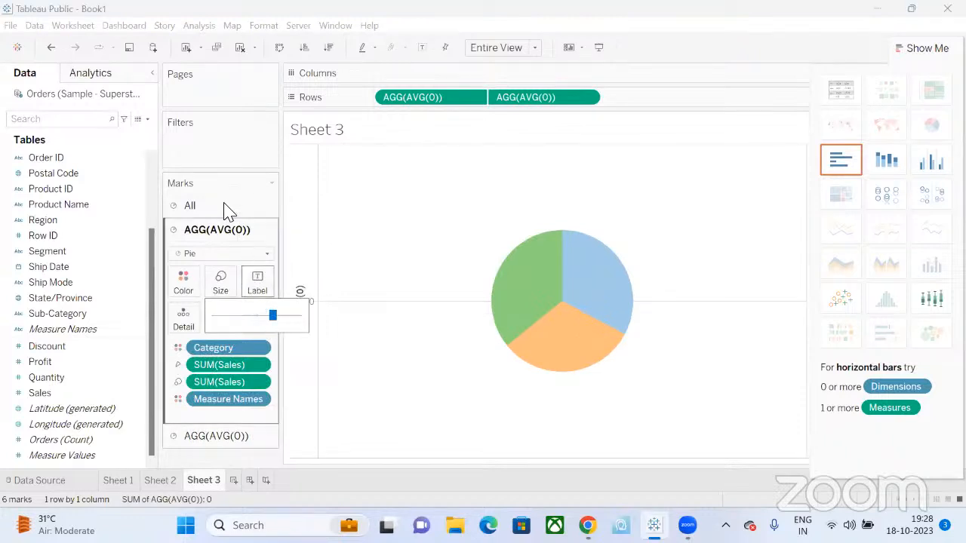
pyautogui.click(224, 240)
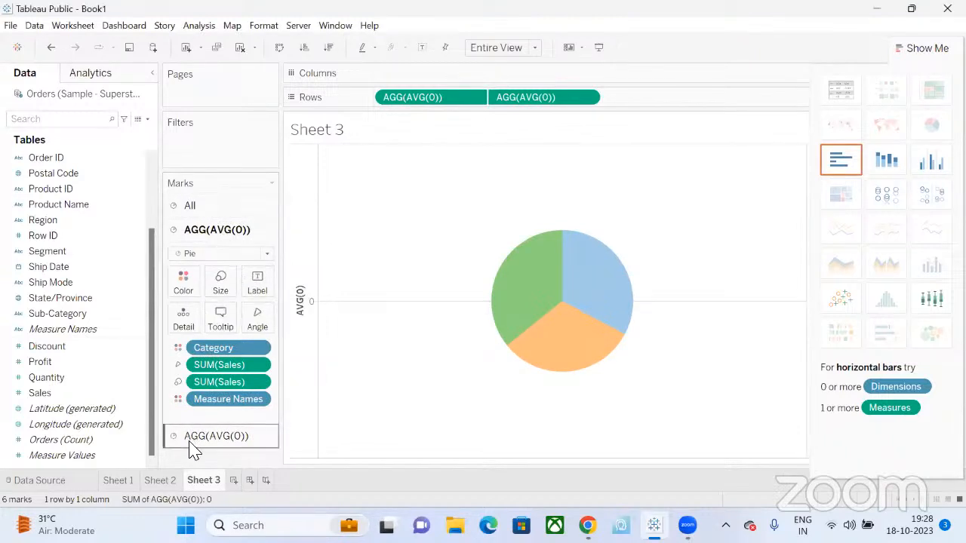
# Step: Shrink the pie marks of the second AVG(0) axis to make a small inner circle
pyautogui.click(198, 436)
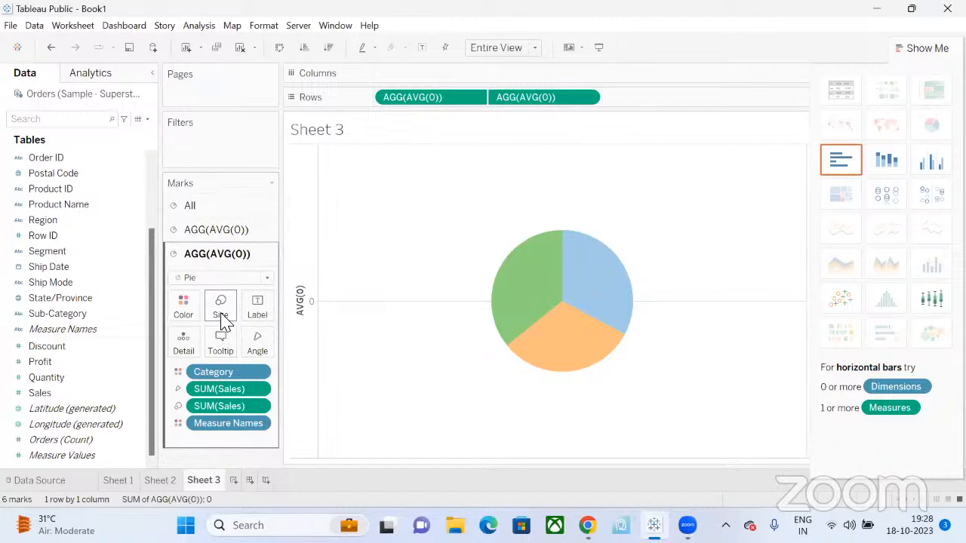
pyautogui.click(220, 303)
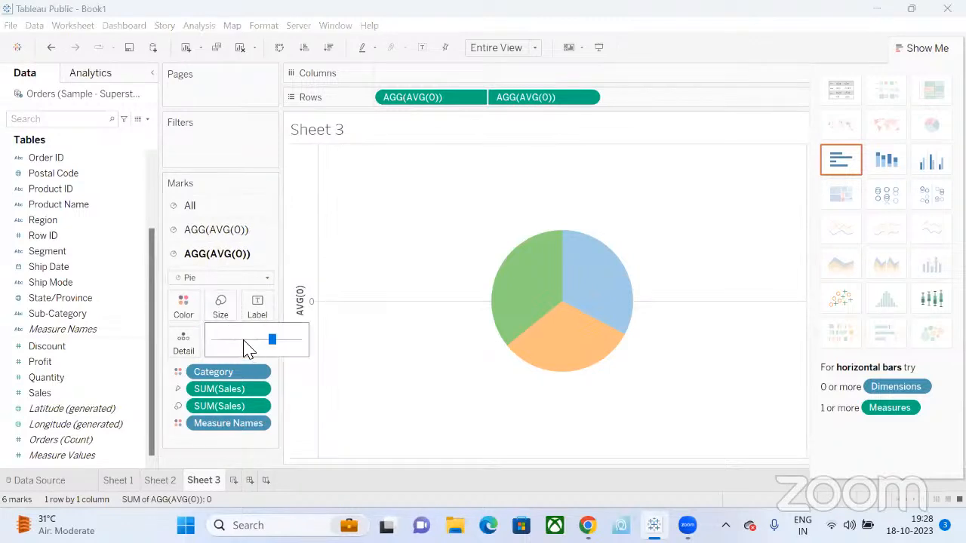
pyautogui.click(243, 341)
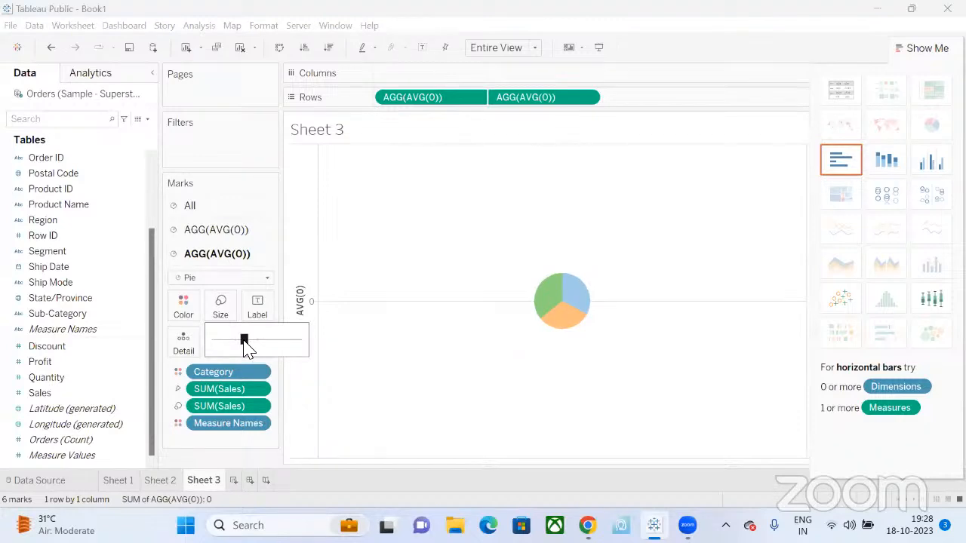
pyautogui.click(371, 383)
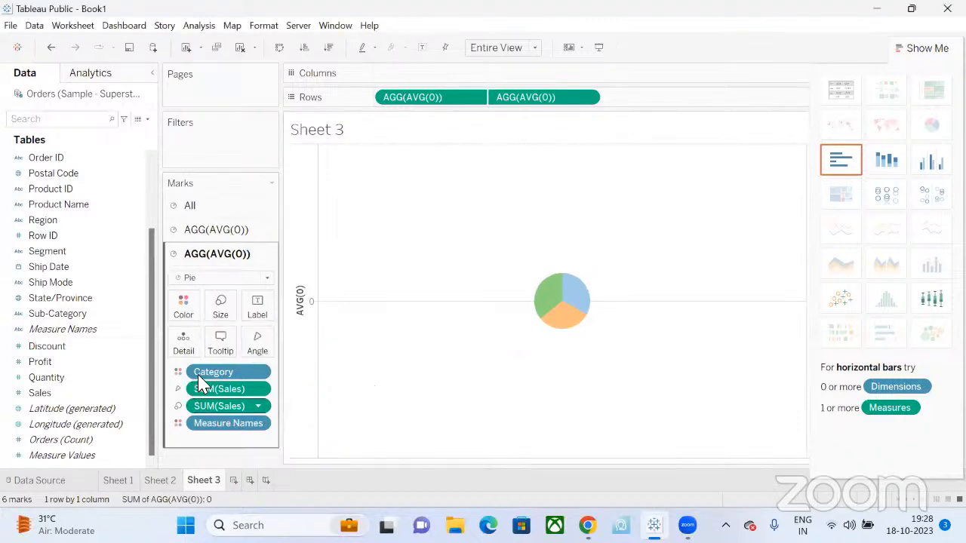
# Step: Remove Category, both Sales fields and Measure Names from the second AVG(0) marks and color its circle white
pyautogui.moveTo(210, 377); pyautogui.dragTo(31, 412)
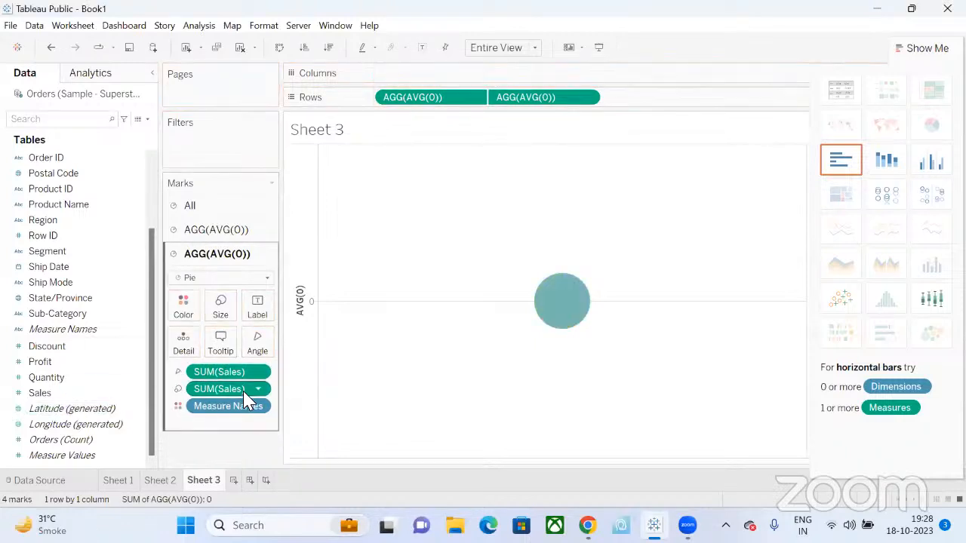
pyautogui.moveTo(230, 374); pyautogui.dragTo(188, 369)
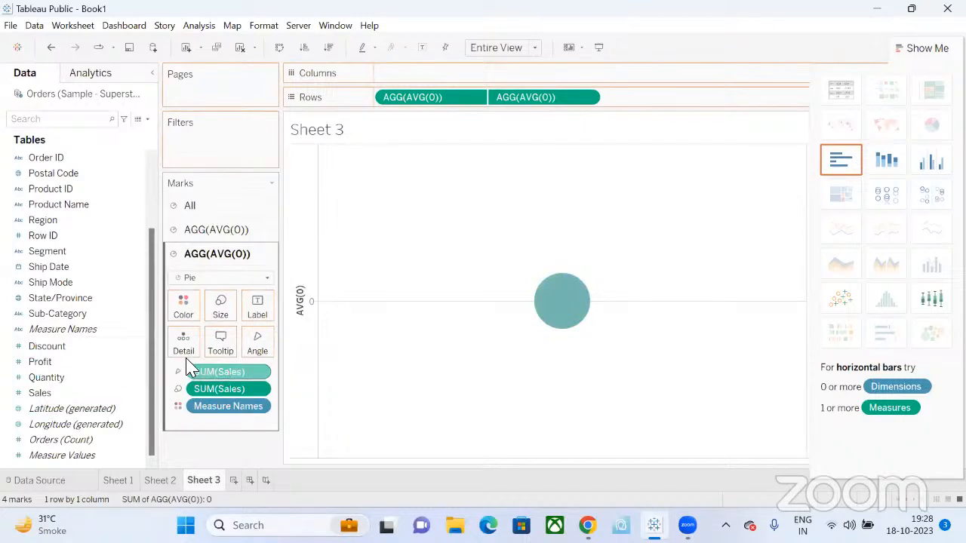
pyautogui.moveTo(188, 367); pyautogui.dragTo(85, 408)
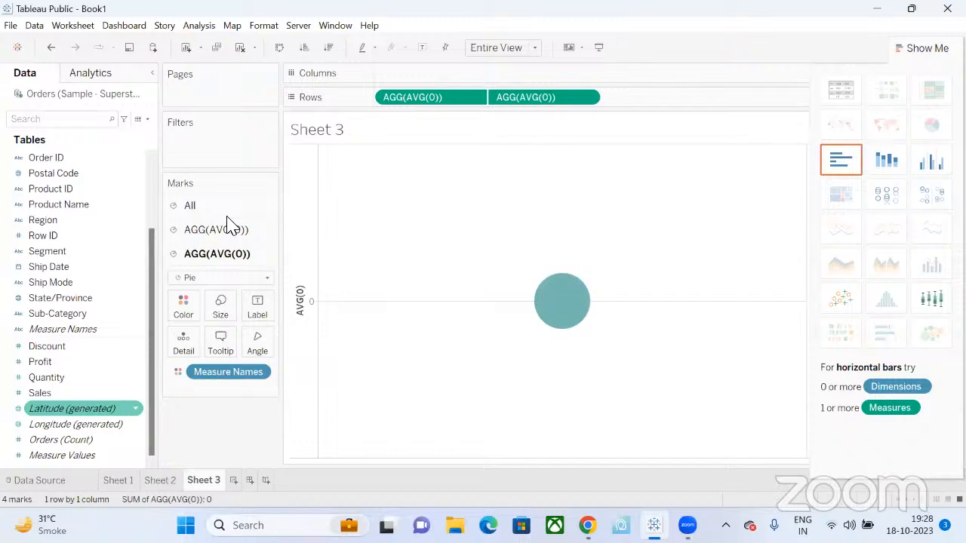
pyautogui.moveTo(228, 372); pyautogui.dragTo(84, 378)
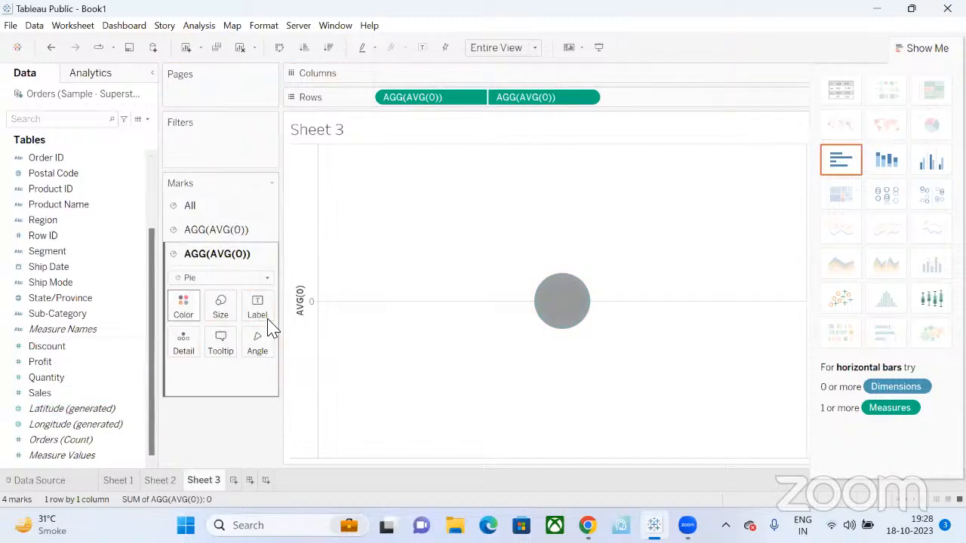
pyautogui.click(183, 306)
pyautogui.click(200, 126)
# Step: Resize the first AVG(0) pie to form a ring around the white circle and check the inner circle's color settings
pyautogui.click(216, 230)
pyautogui.click(221, 283)
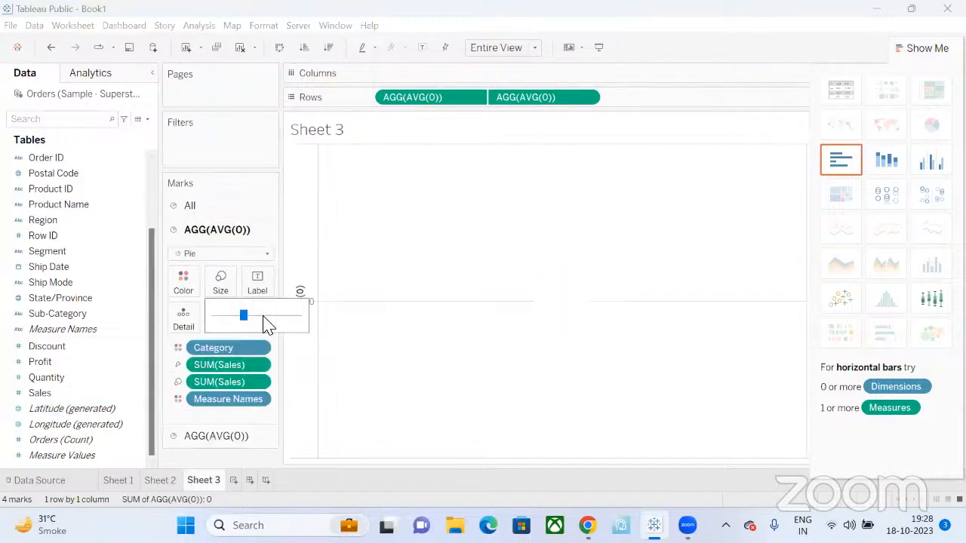
pyautogui.click(264, 317)
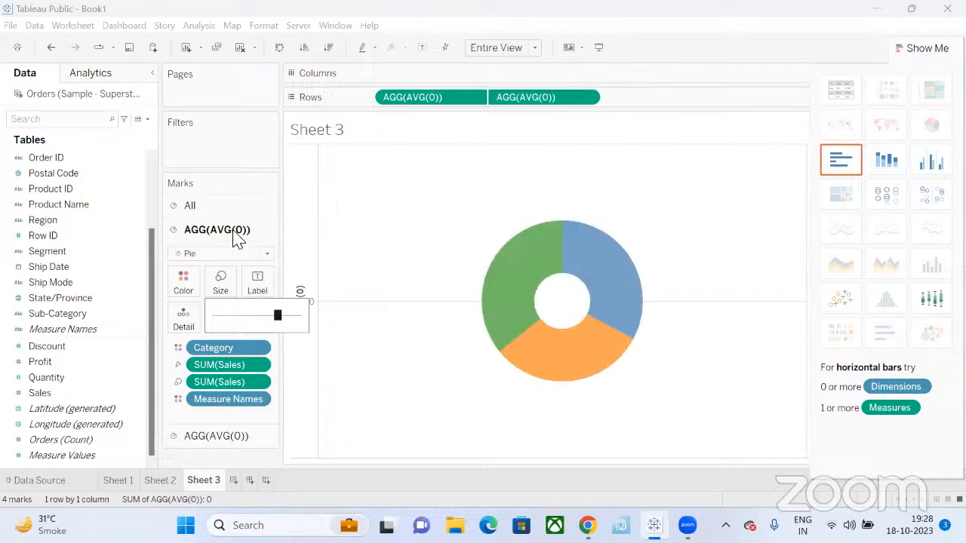
pyautogui.click(226, 442)
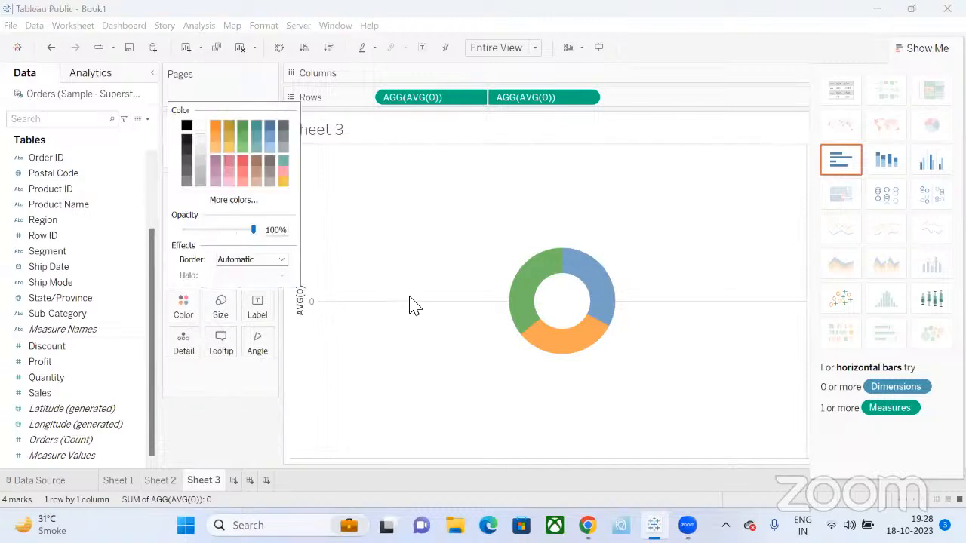
pyautogui.click(567, 308)
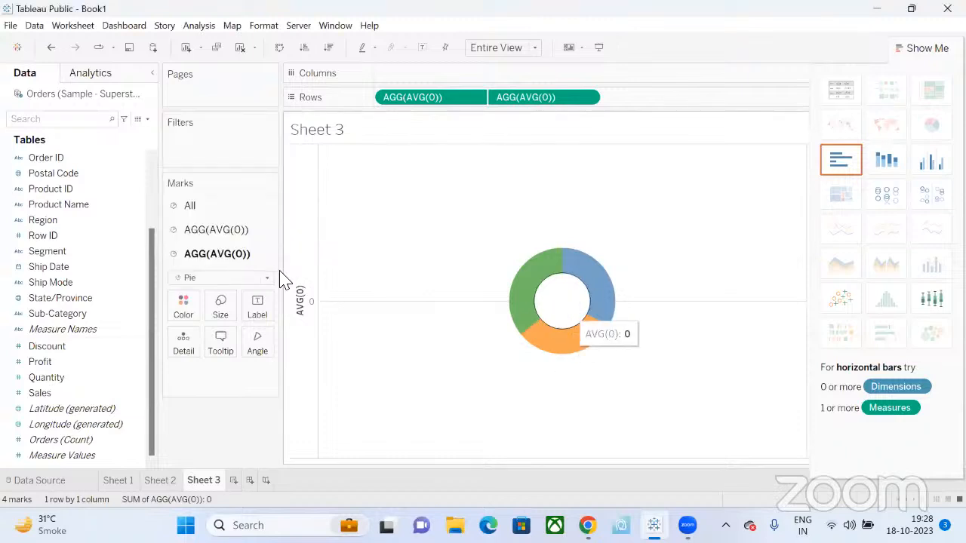
# Step: Label the slices of the outer ring with Sales using the first AVG(0) marks
pyautogui.click(224, 234)
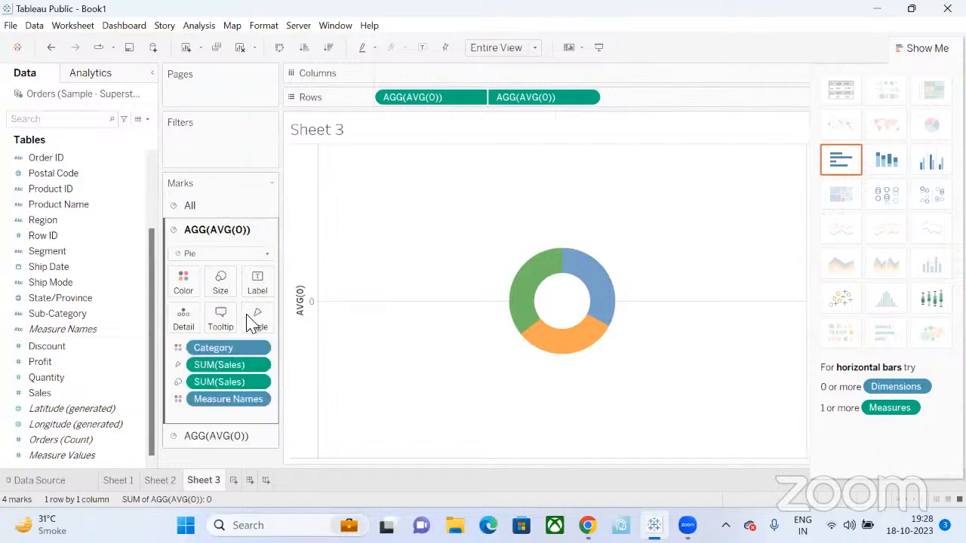
pyautogui.click(219, 280)
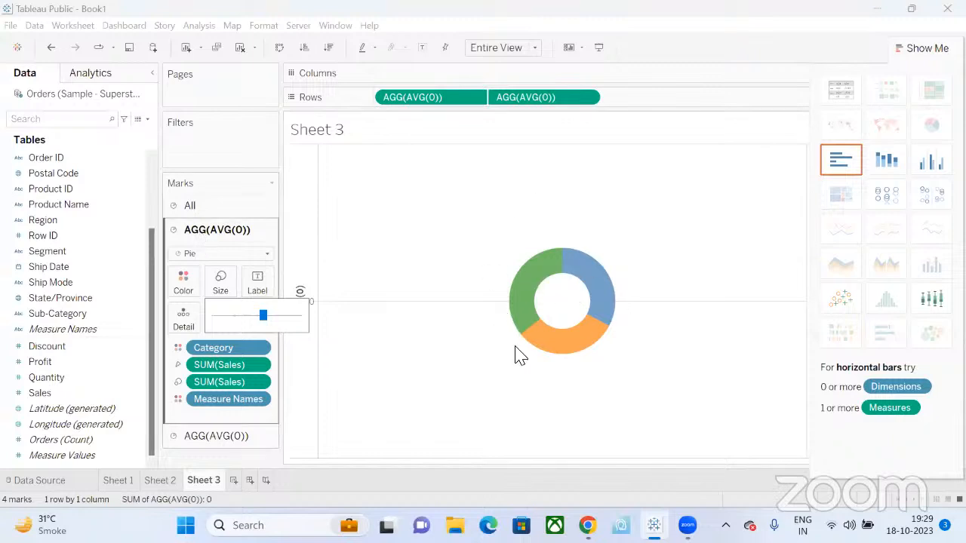
pyautogui.click(252, 411)
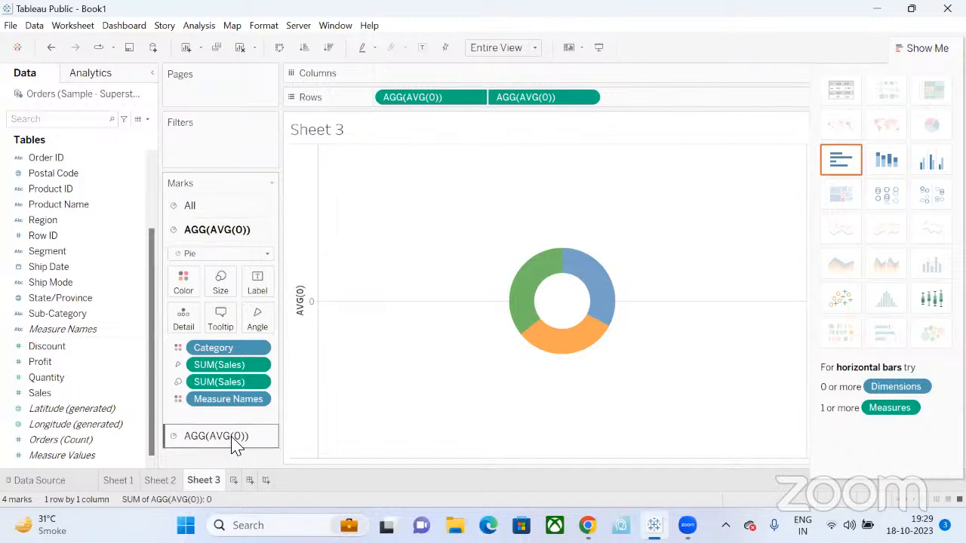
pyautogui.moveTo(559, 295)
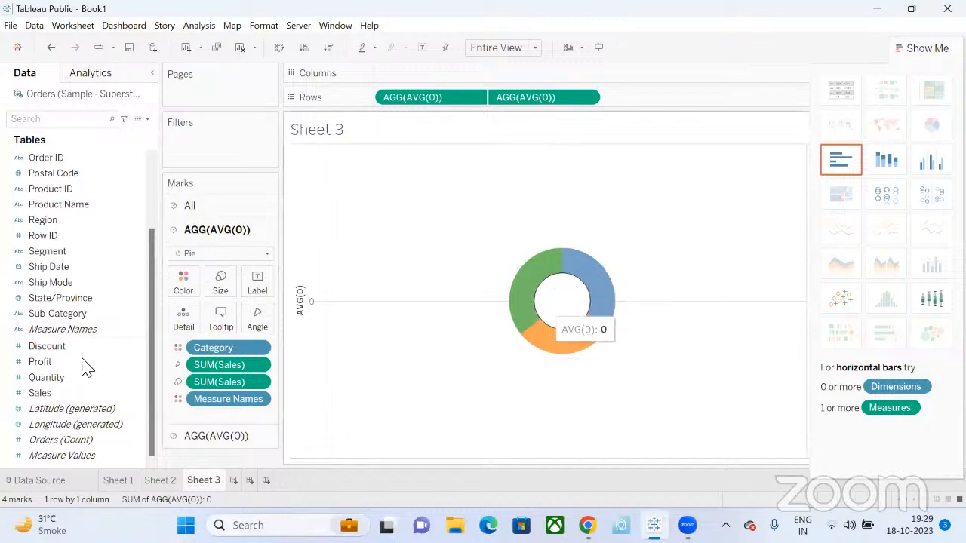
pyautogui.moveTo(50, 390); pyautogui.dragTo(257, 283)
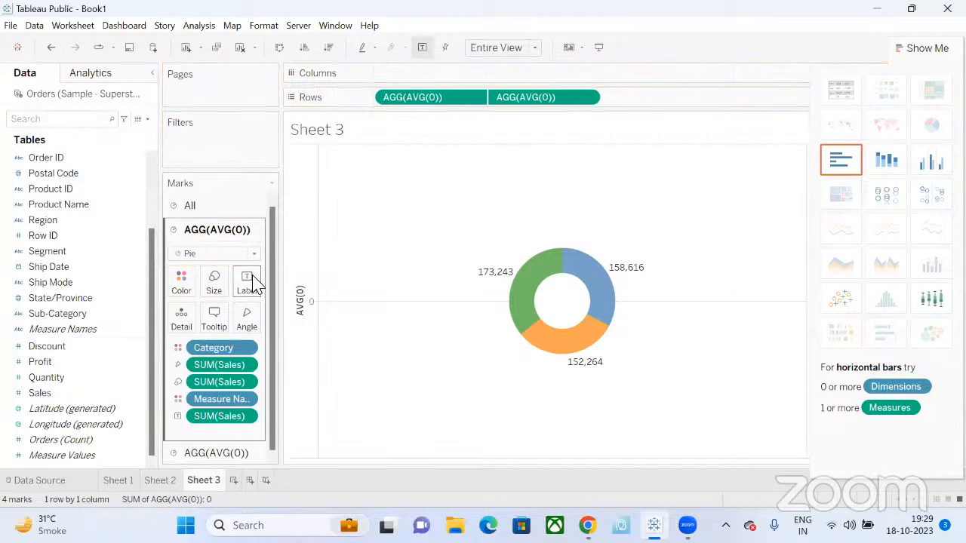
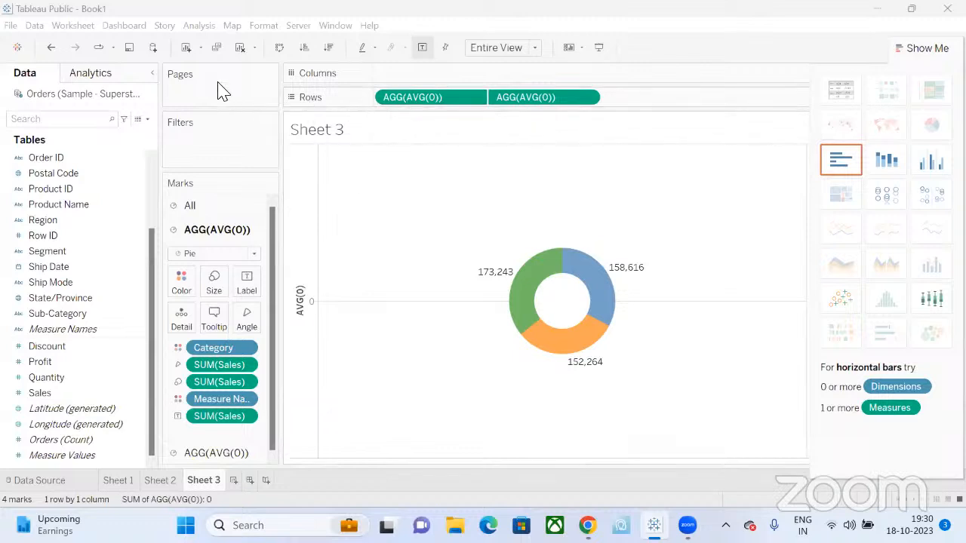
# Step: Clear all fields and marks from Sheet 3
pyautogui.click(239, 47)
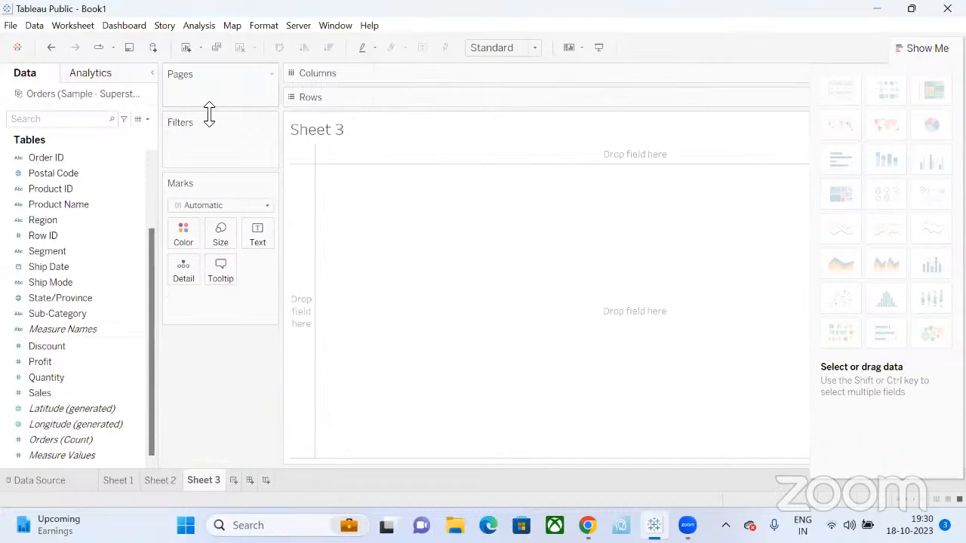
pyautogui.moveTo(931, 126)
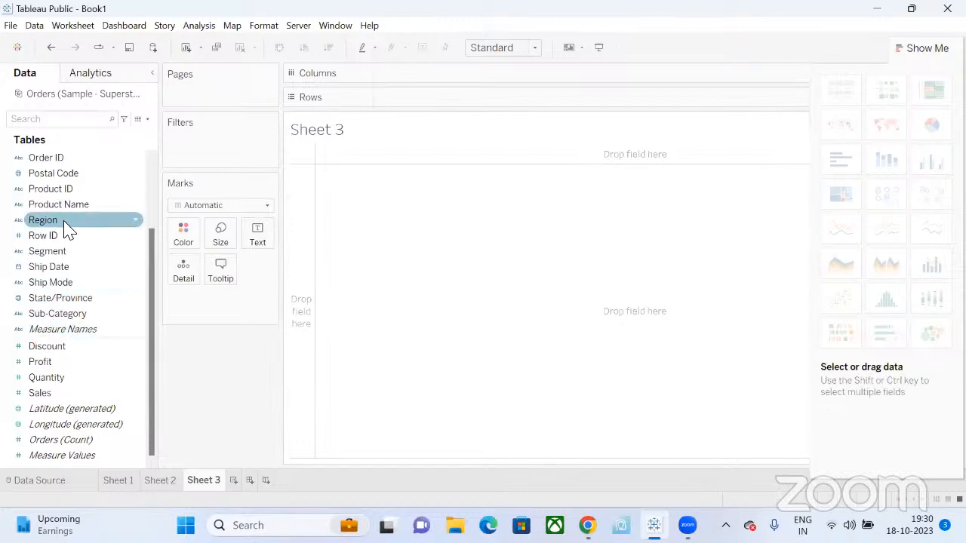
pyautogui.scroll(2, 66, 230)
pyautogui.scroll(1, 67, 230)
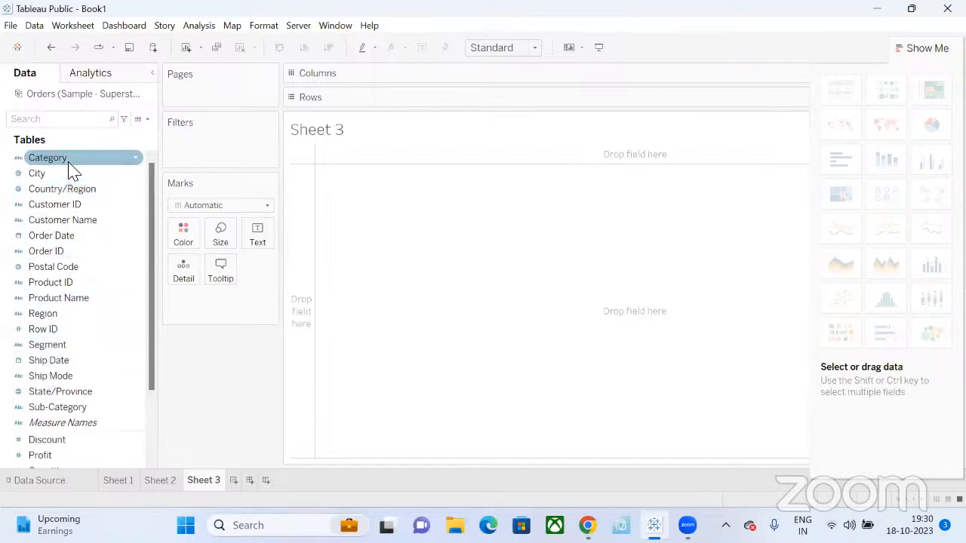
pyautogui.moveTo(72, 167); pyautogui.dragTo(228, 254)
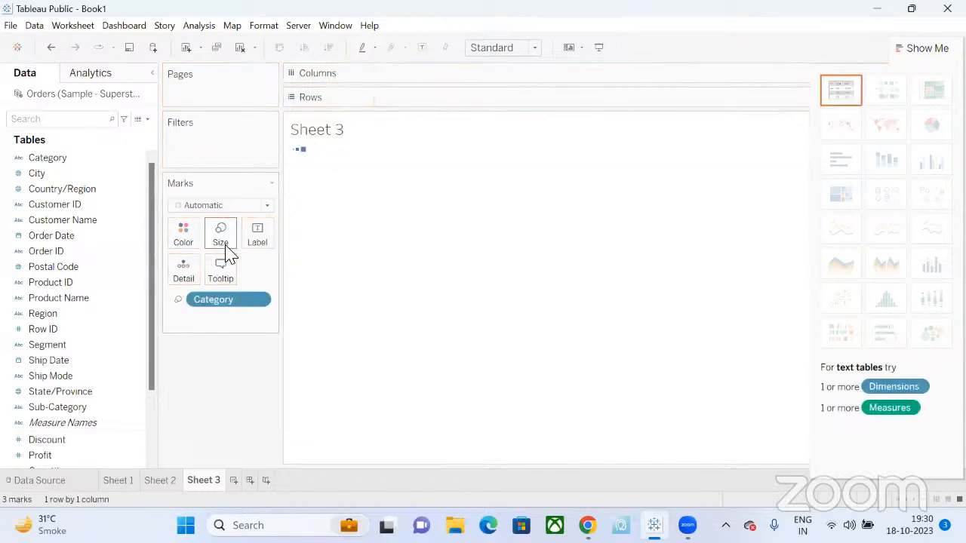
pyautogui.hotkey('ctrl', 'z')
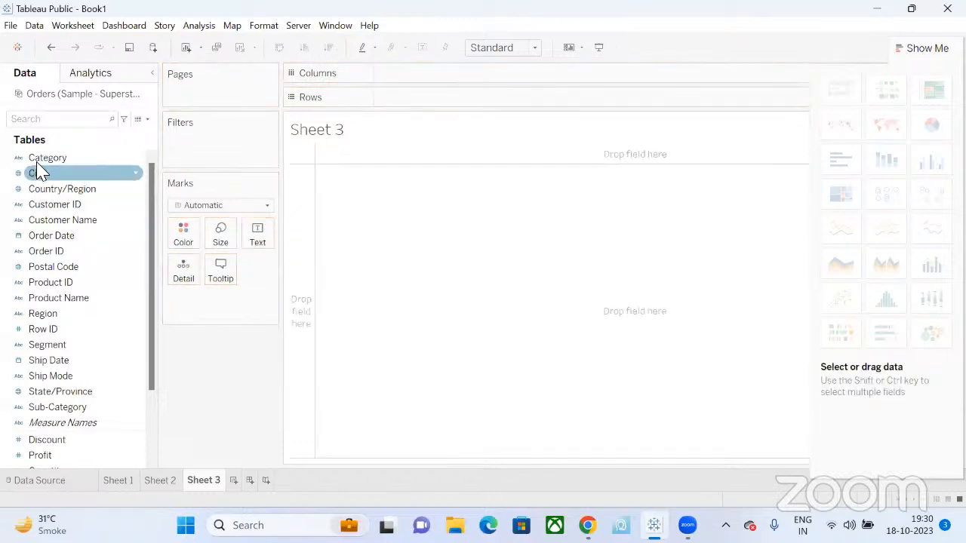
# Step: Create a pie chart from the Category and Sales fields on the cleared sheet
pyautogui.click(38, 157)
pyautogui.scroll(-2, 54, 261)
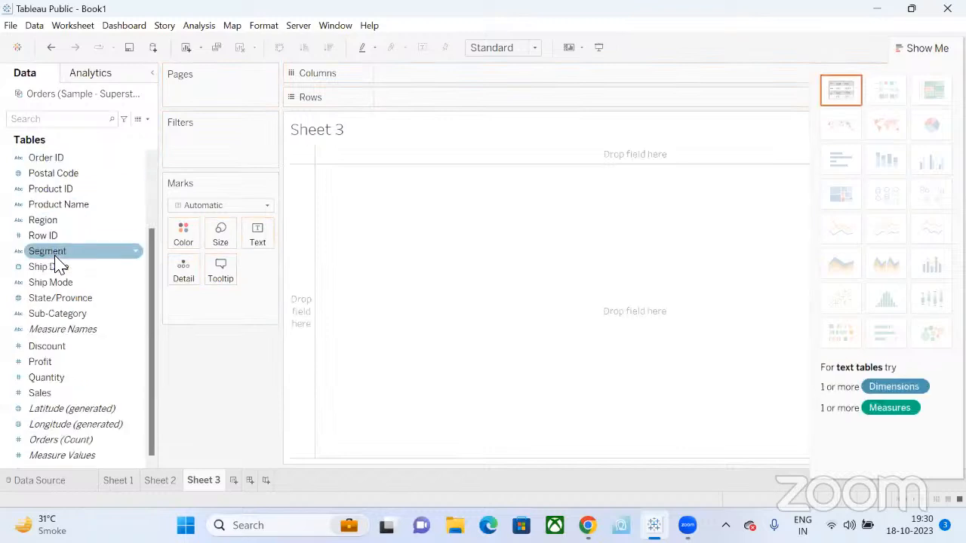
pyautogui.click(54, 394)
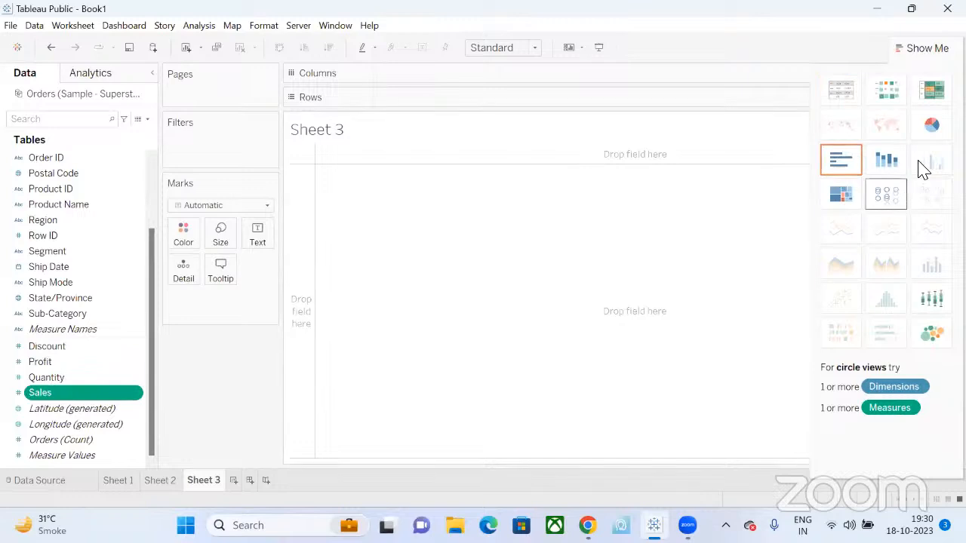
pyautogui.click(929, 129)
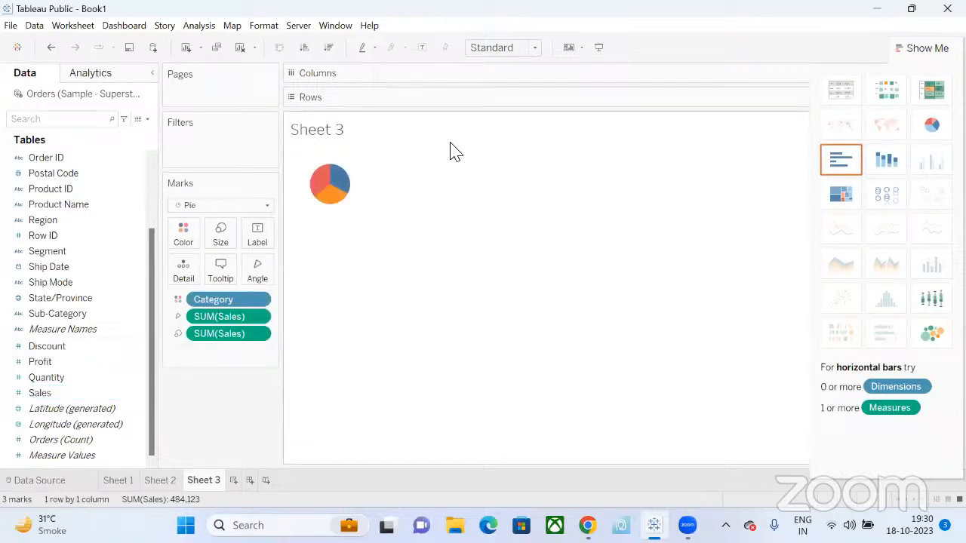
pyautogui.click(429, 65)
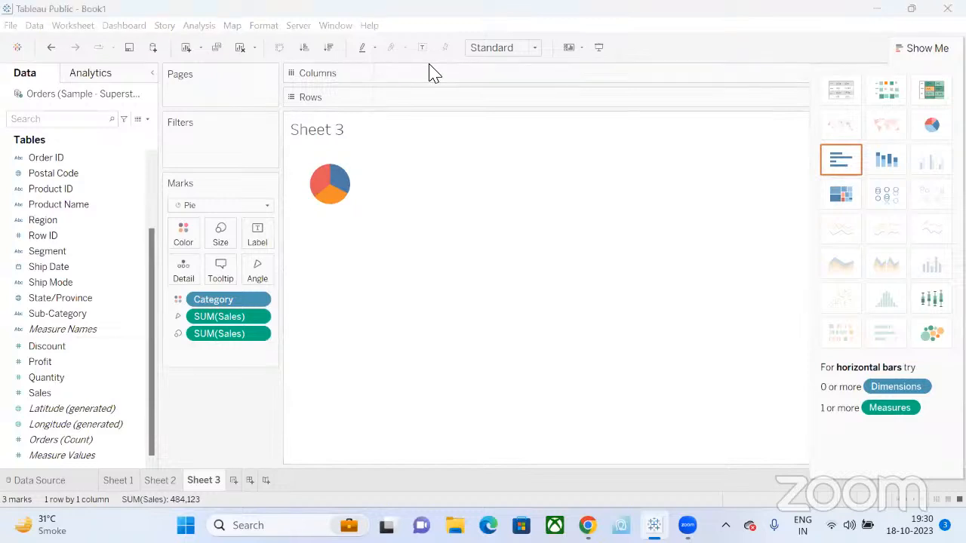
# Step: Fit the Category pie chart to Entire View and label its slices with Sales
pyautogui.click(533, 54)
pyautogui.click(517, 103)
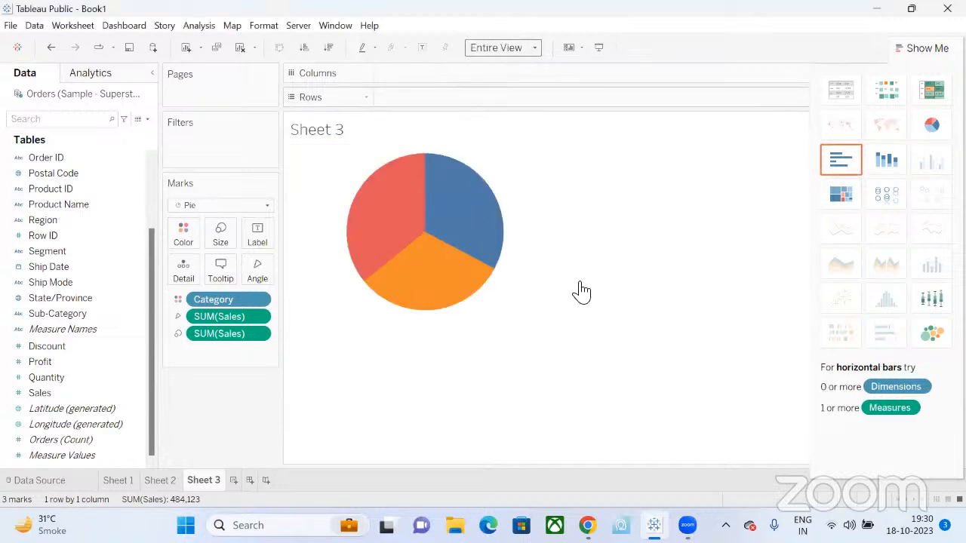
pyautogui.moveTo(602, 290)
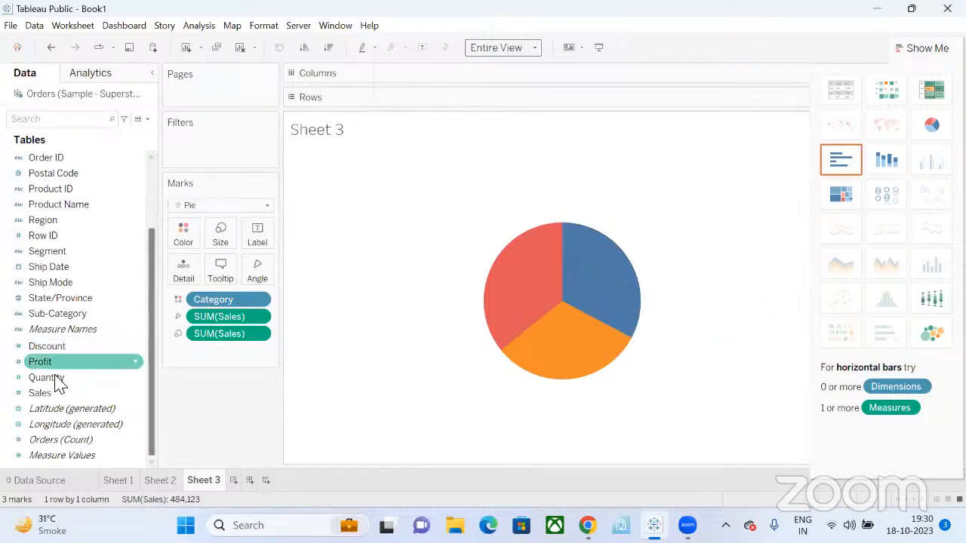
pyautogui.moveTo(47, 392); pyautogui.dragTo(255, 240)
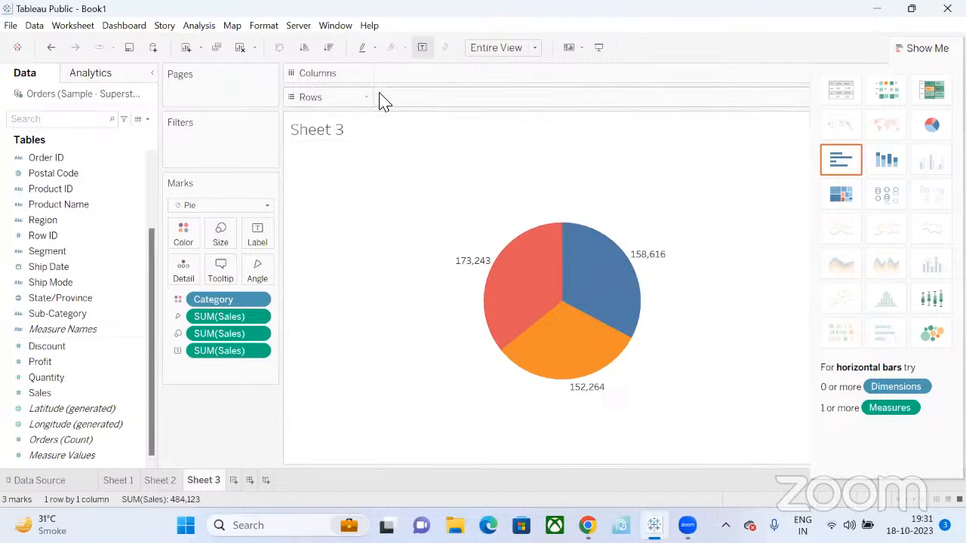
# Step: Add two AVG(0) calculations to Rows to produce two stacked copies of the pie
pyautogui.doubleClick(422, 98)
pyautogui.write('avg')
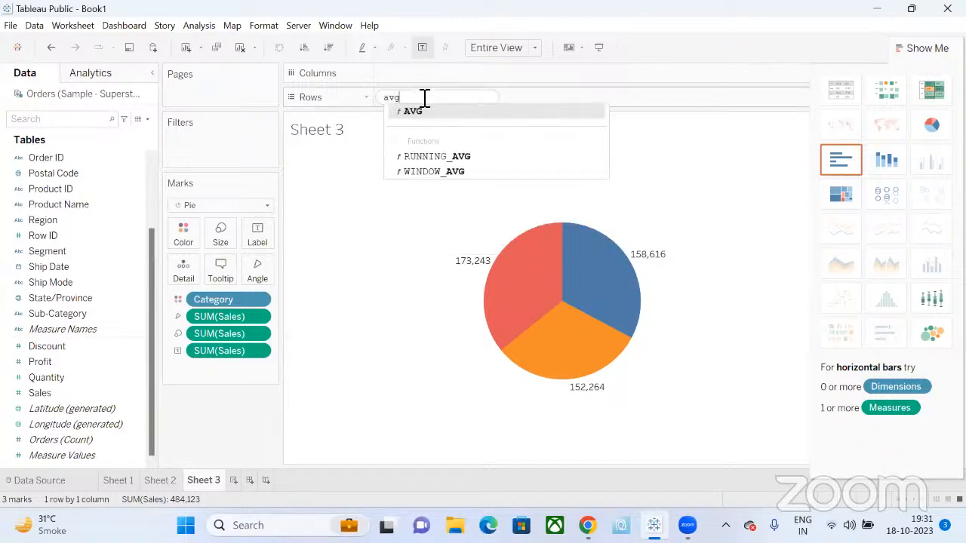
pyautogui.press('Return')
pyautogui.write('o')
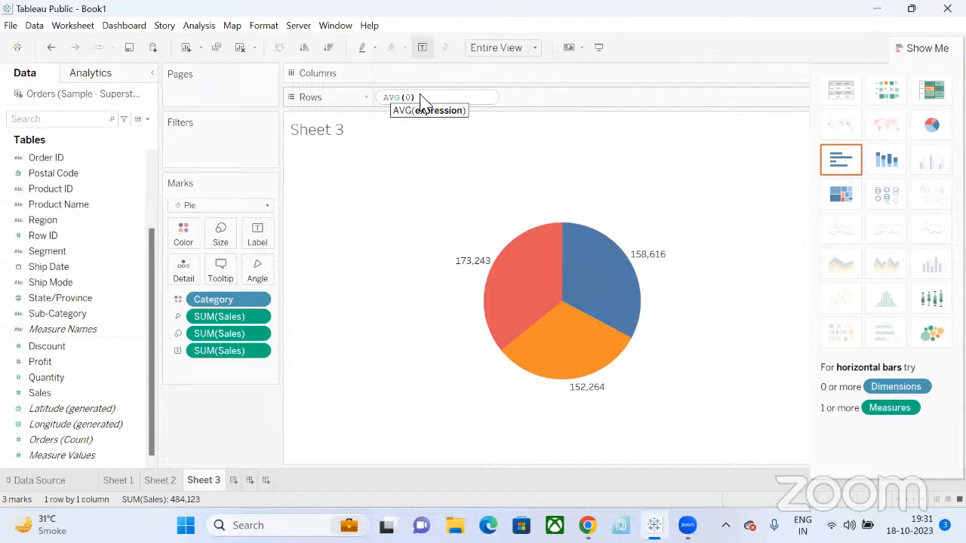
pyautogui.press('Return')
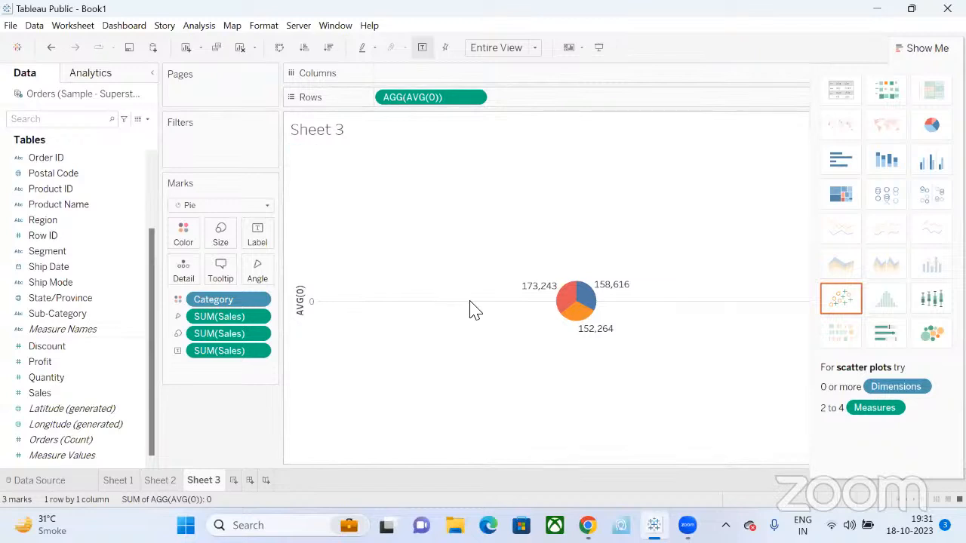
pyautogui.doubleClick(514, 97)
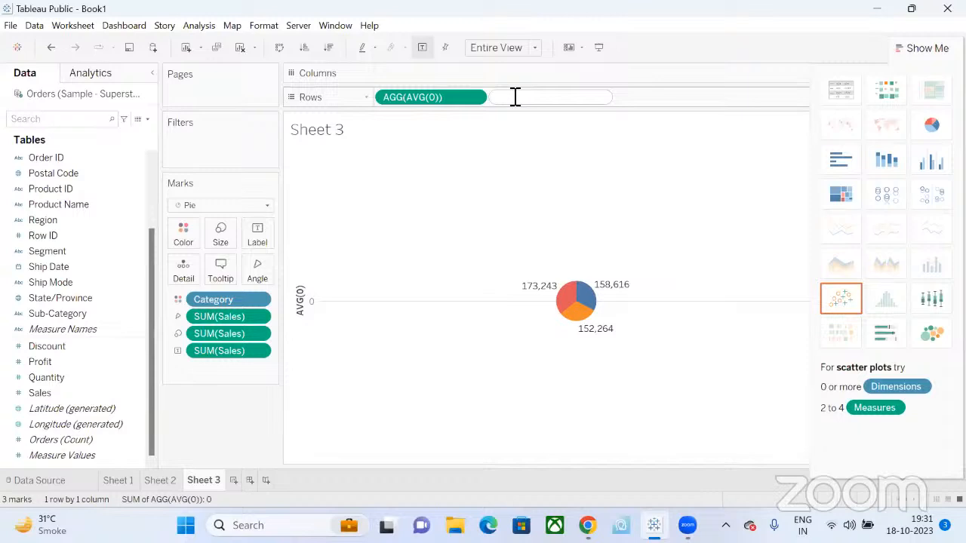
pyautogui.write('avg(0)')
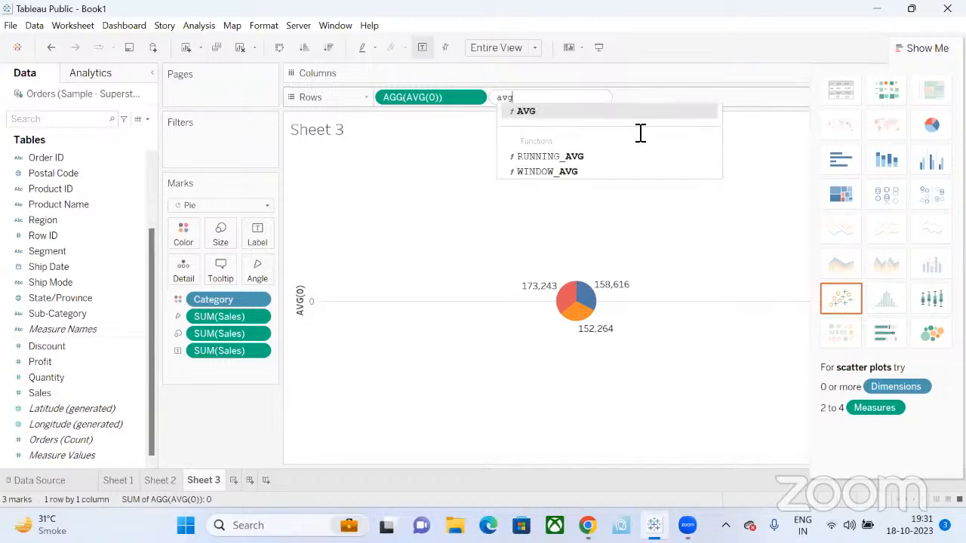
pyautogui.press('Return')
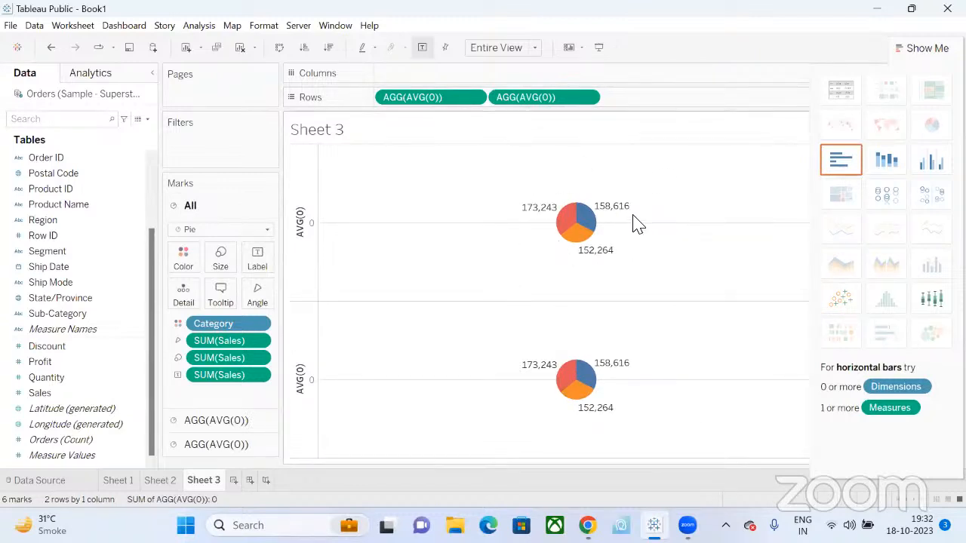
# Step: Combine the two AVG(0) pies into one by making the second AVG(0) a dual axis
pyautogui.click(586, 97)
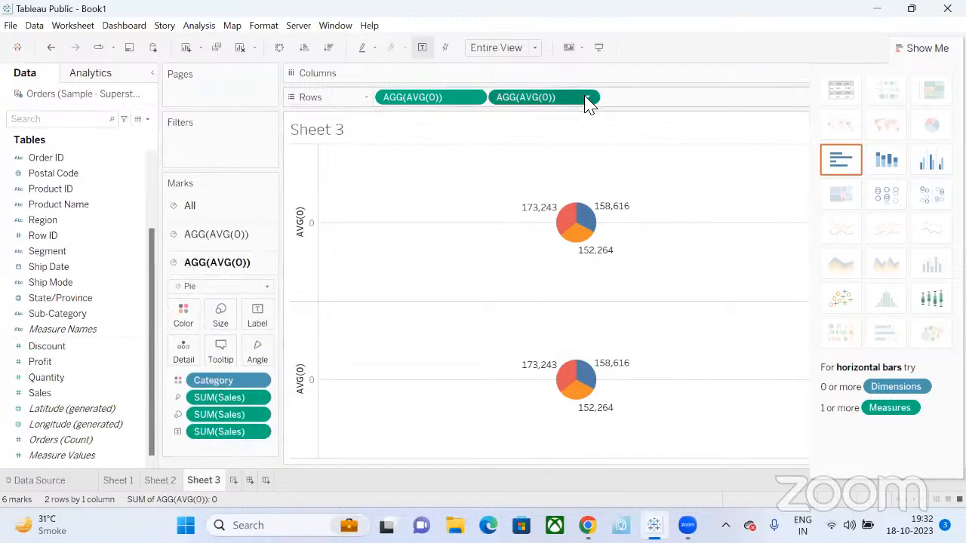
pyautogui.click(729, 158)
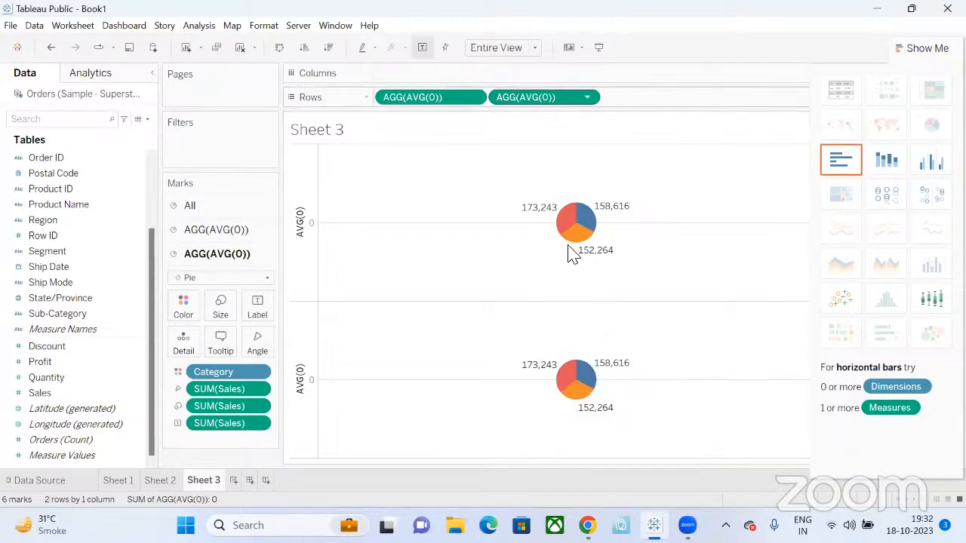
pyautogui.click(587, 97)
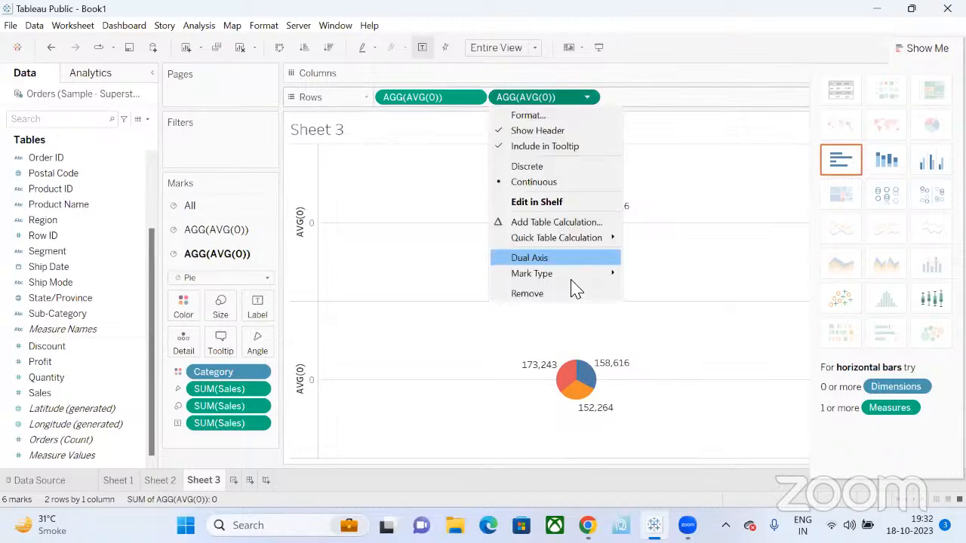
pyautogui.click(529, 257)
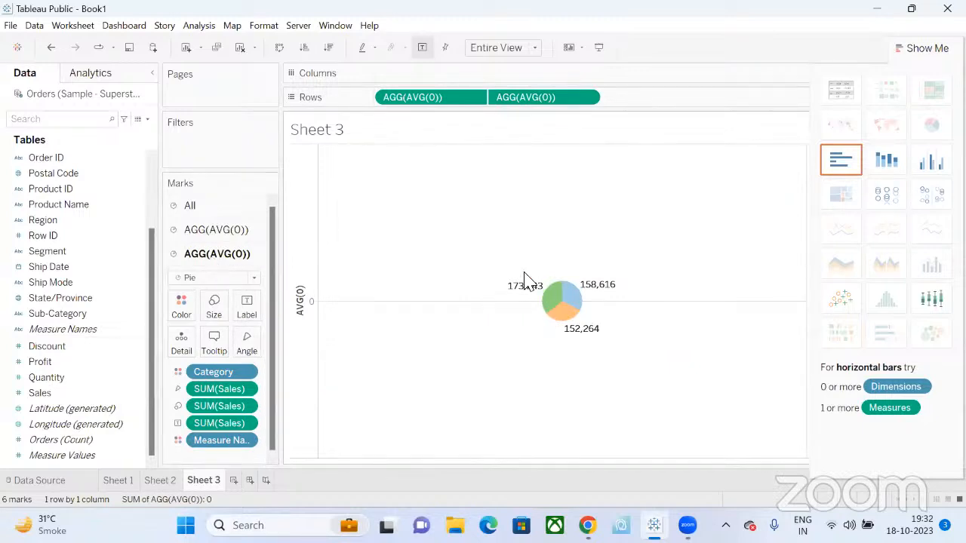
# Step: Remove Category, all the Sales fields and Measure Names from the marks of the second AVG(0)
pyautogui.click(212, 231)
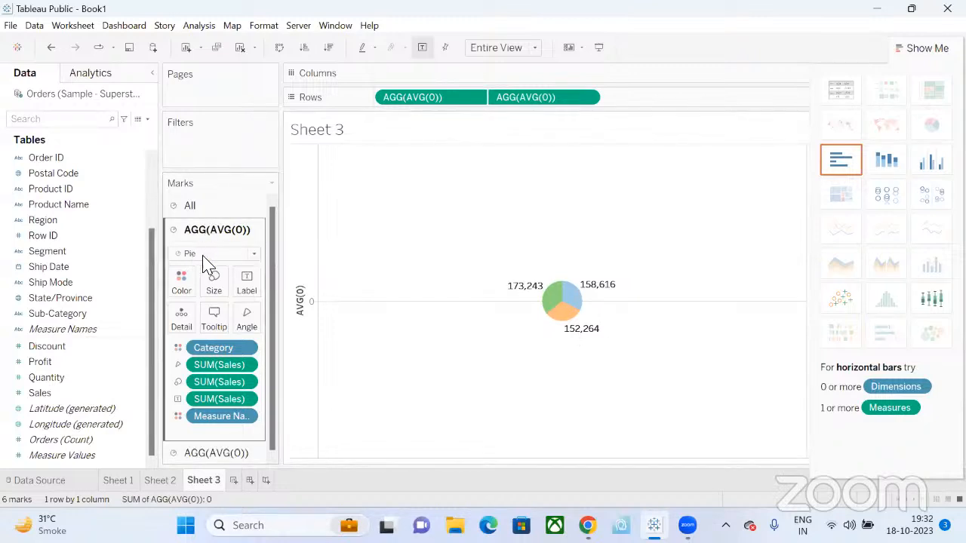
pyautogui.click(195, 454)
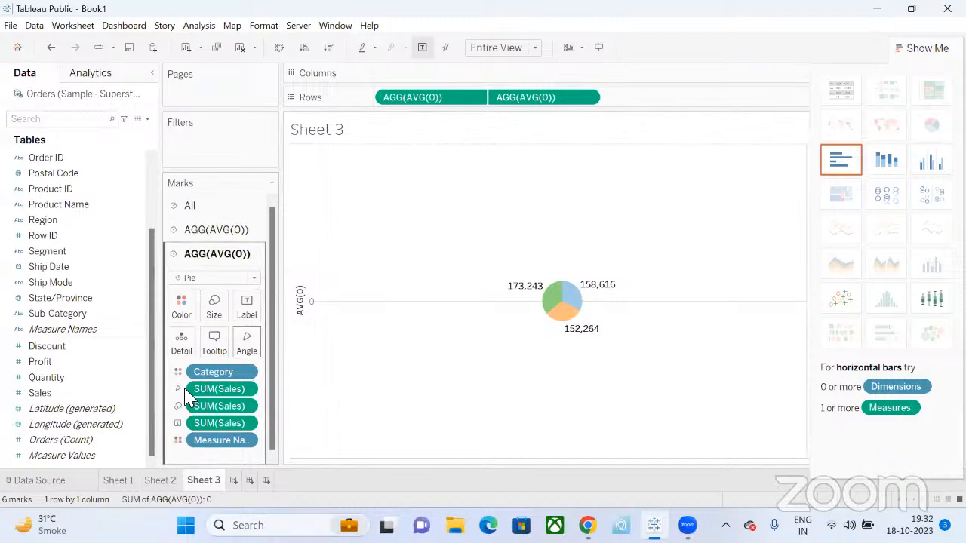
pyautogui.moveTo(215, 375); pyautogui.dragTo(143, 408)
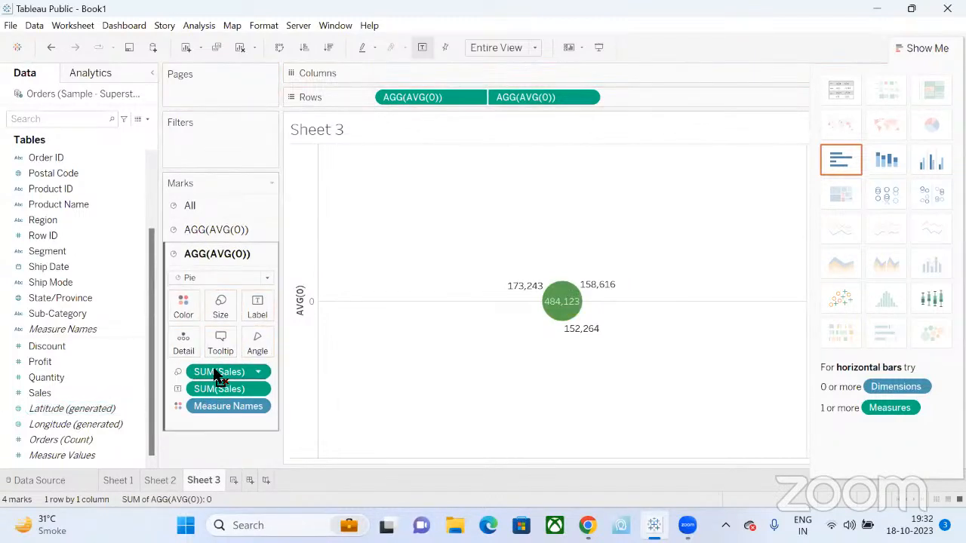
pyautogui.moveTo(215, 373); pyautogui.dragTo(151, 396)
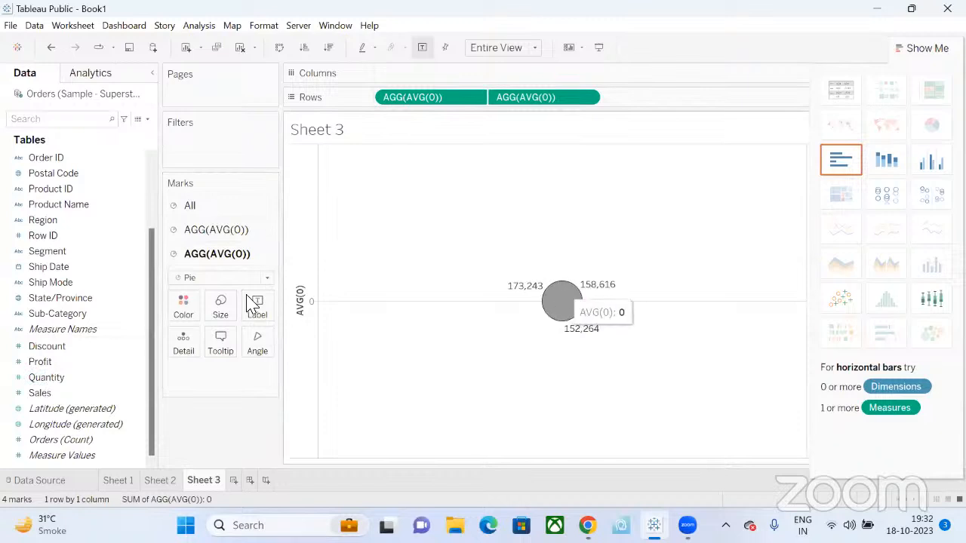
# Step: Color the second AVG(0) pie white
pyautogui.click(198, 308)
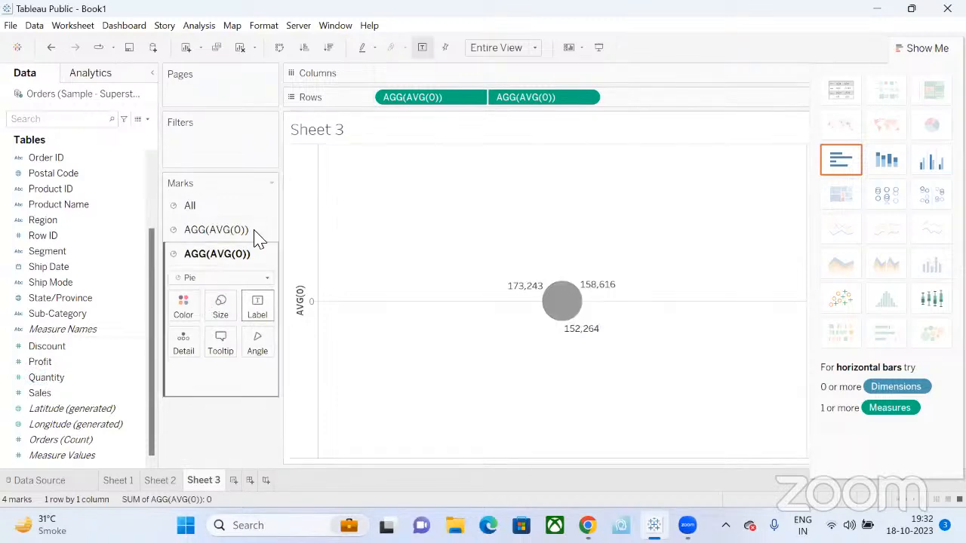
pyautogui.click(200, 125)
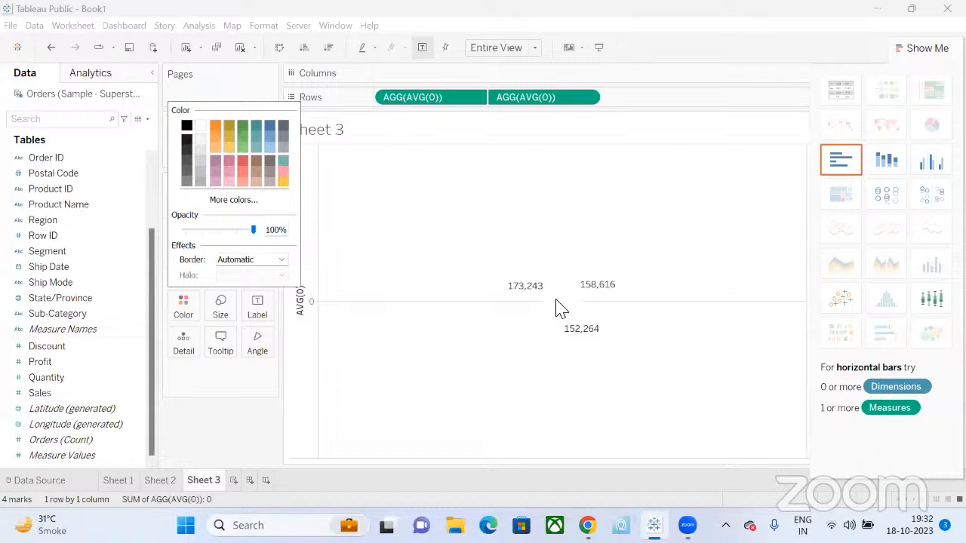
pyautogui.click(558, 307)
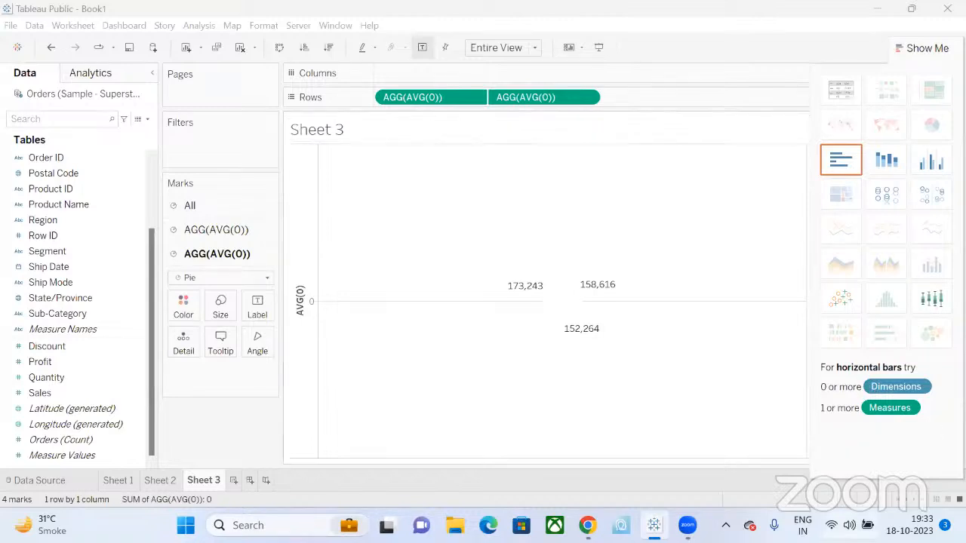
pyautogui.click(849, 525)
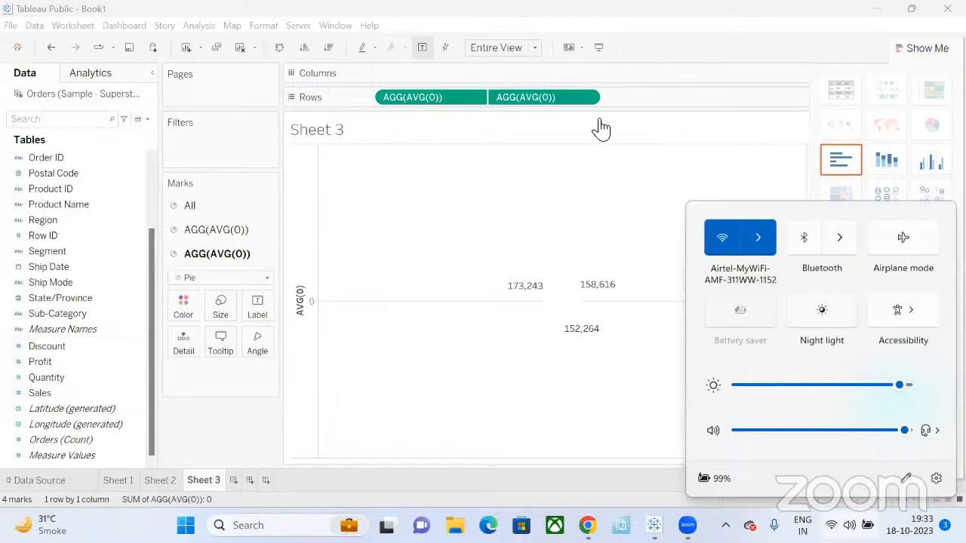
pyautogui.click(590, 363)
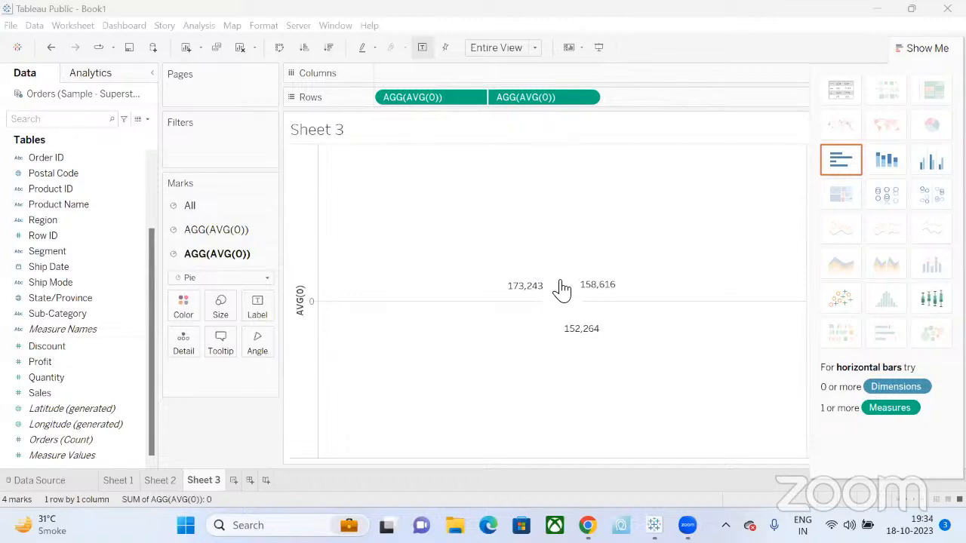
pyautogui.moveTo(558, 288)
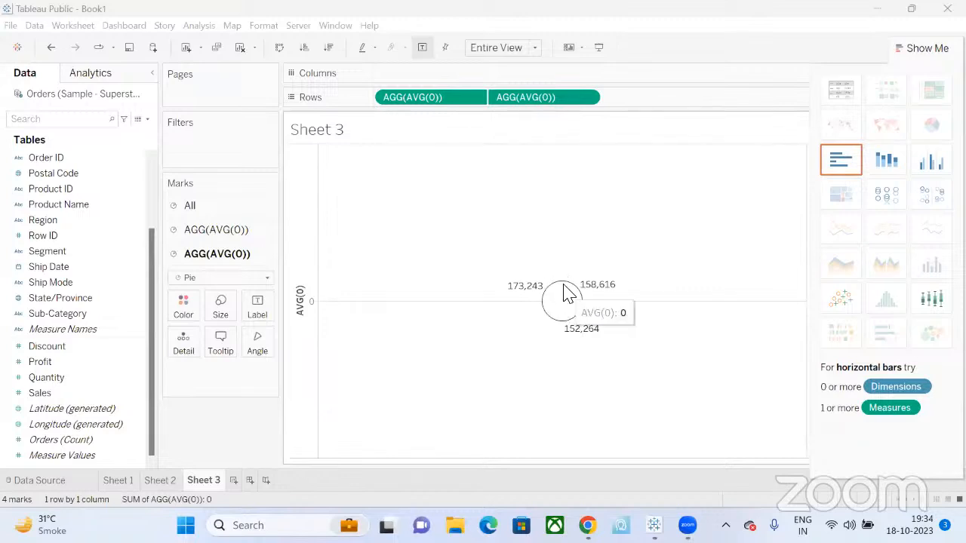
pyautogui.moveTo(540, 309)
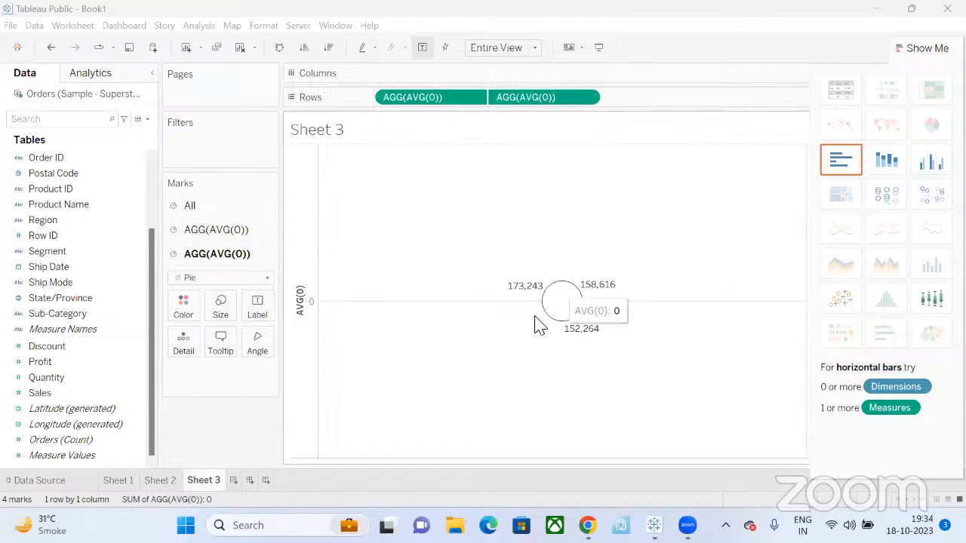
# Step: Enlarge the first AVG(0) pie into a ring around the white circle and add Category to its slice labels
pyautogui.click(243, 231)
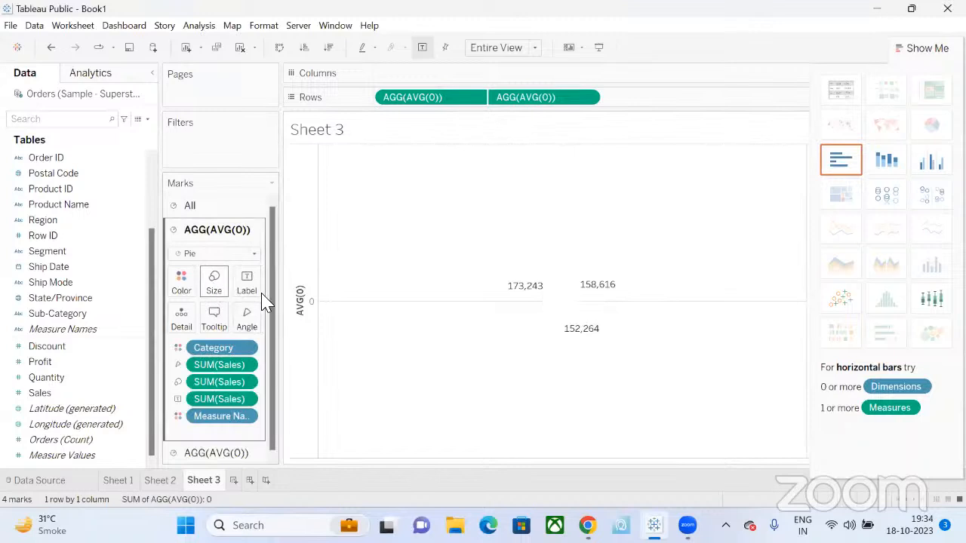
pyautogui.click(217, 285)
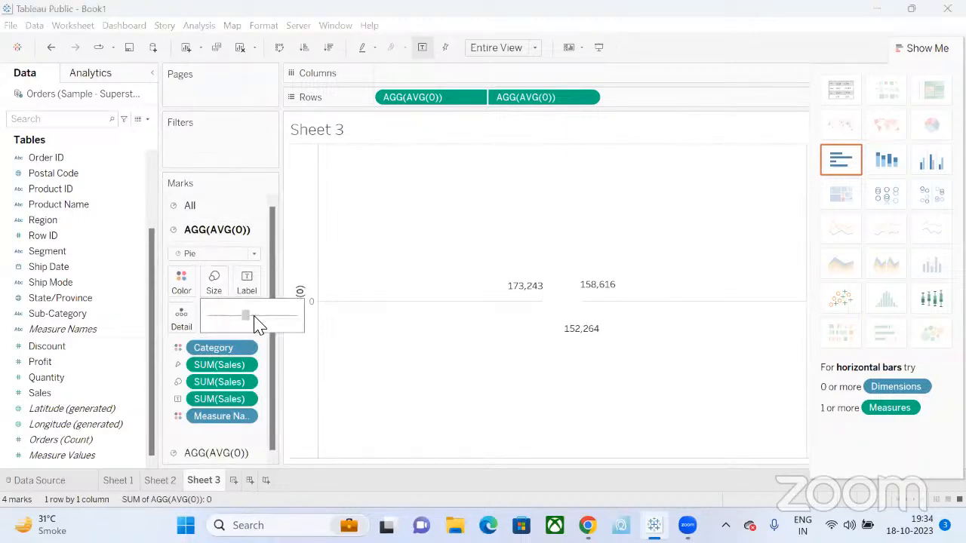
pyautogui.moveTo(256, 322)
pyautogui.mouseDown()
pyautogui.moveTo(267, 323)
pyautogui.moveTo(253, 317)
pyautogui.mouseUp()
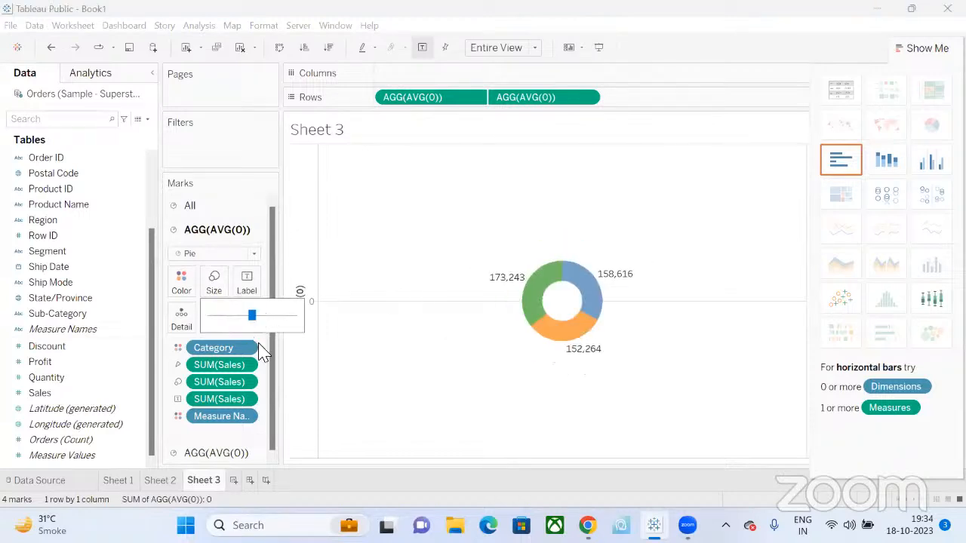
pyautogui.click(511, 285)
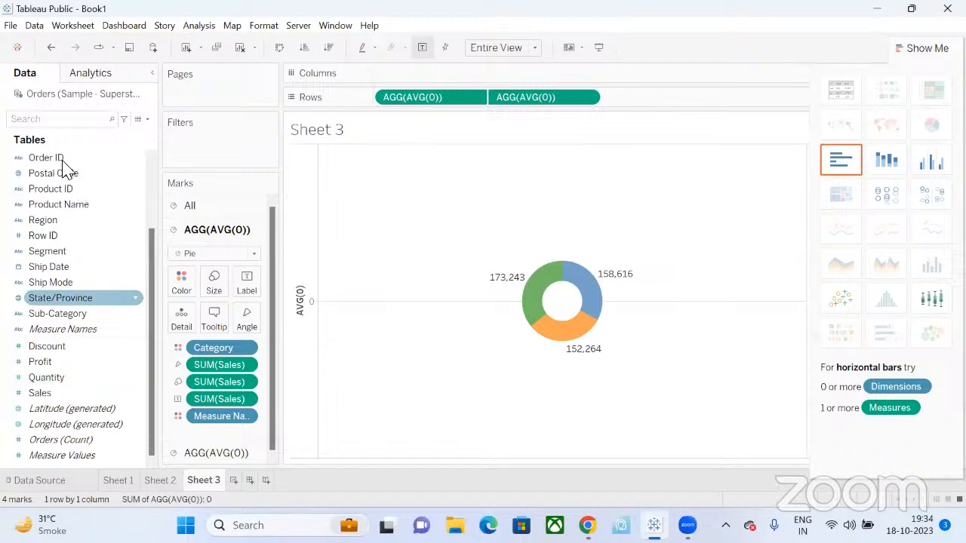
pyautogui.scroll(3, 65, 163)
pyautogui.moveTo(227, 254); pyautogui.dragTo(247, 282)
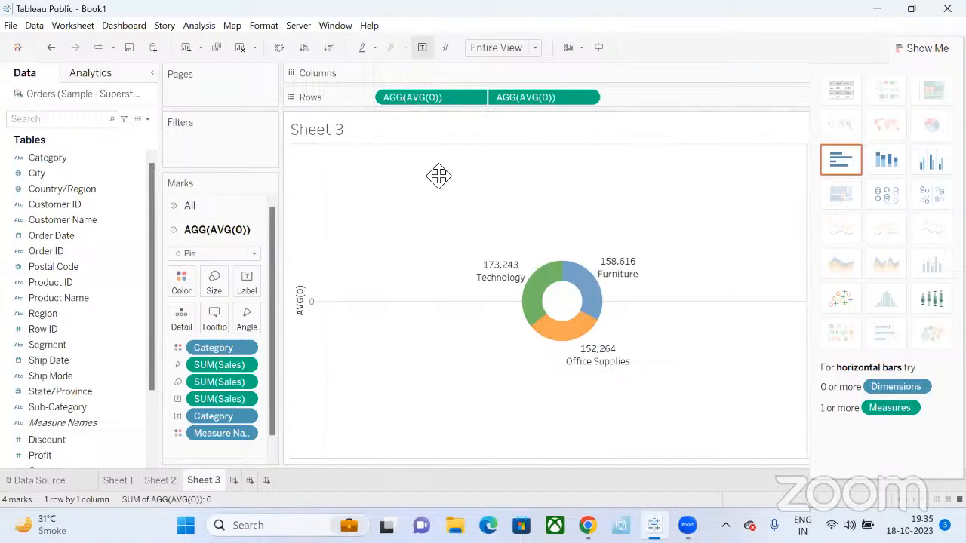
pyautogui.click(355, 78)
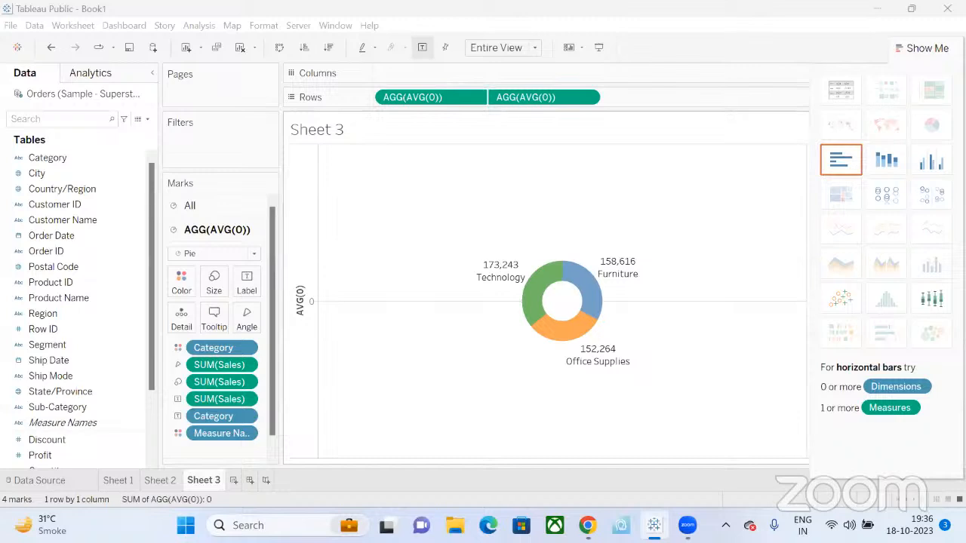
pyautogui.click(921, 520)
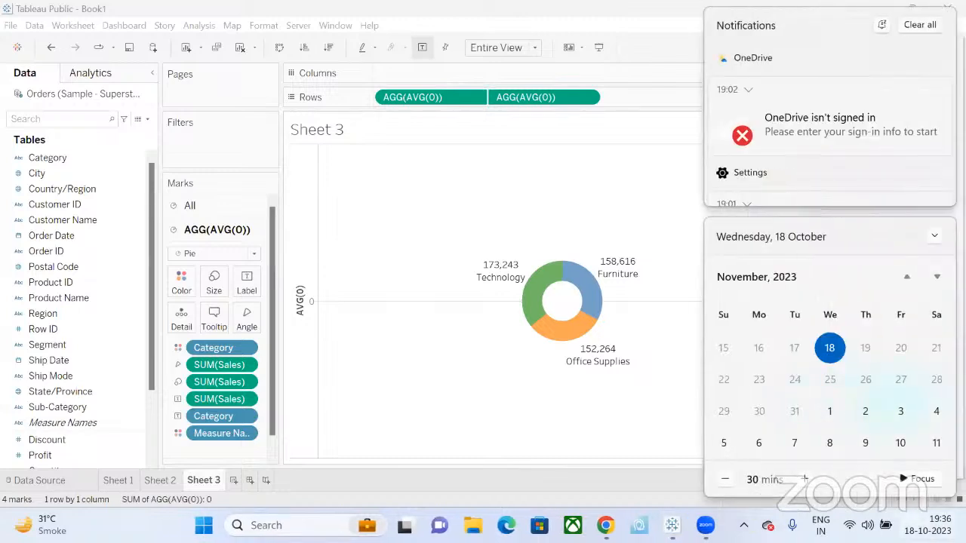
pyautogui.press('Escape')
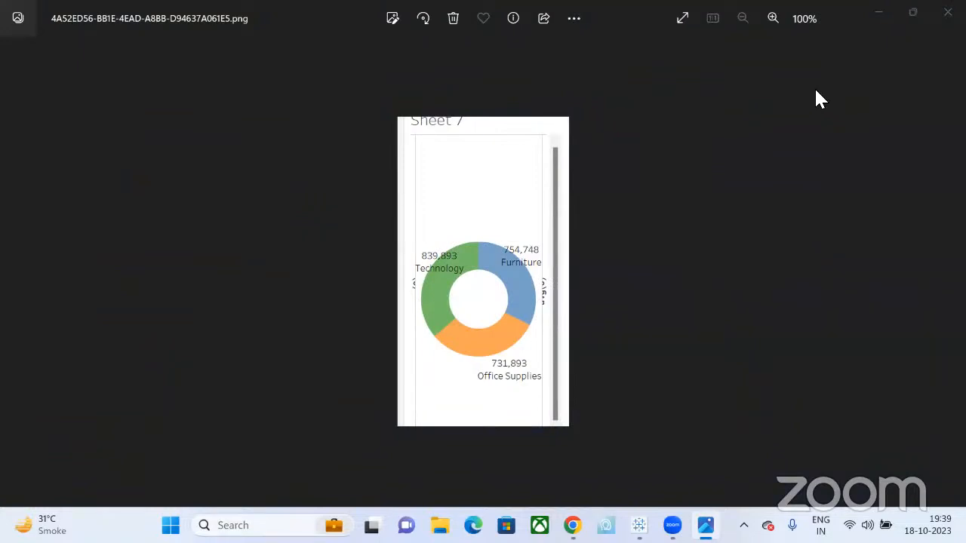
pyautogui.click(948, 12)
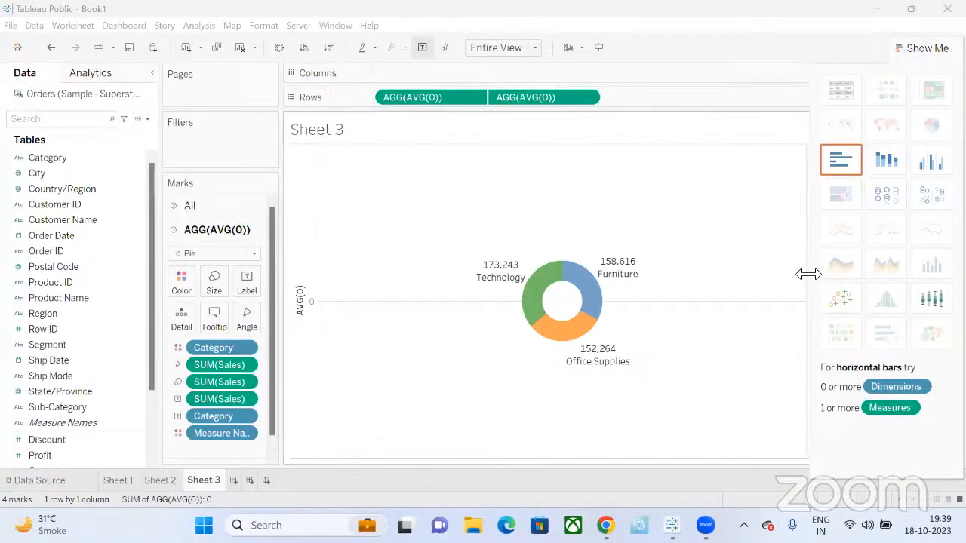
# Step: Narrow the AVG(0) axis areas so their titles are hidden, and close Show Me
pyautogui.moveTo(807, 274)
pyautogui.mouseDown()
pyautogui.moveTo(657, 264)
pyautogui.moveTo(830, 261)
pyautogui.moveTo(826, 270)
pyautogui.mouseUp()
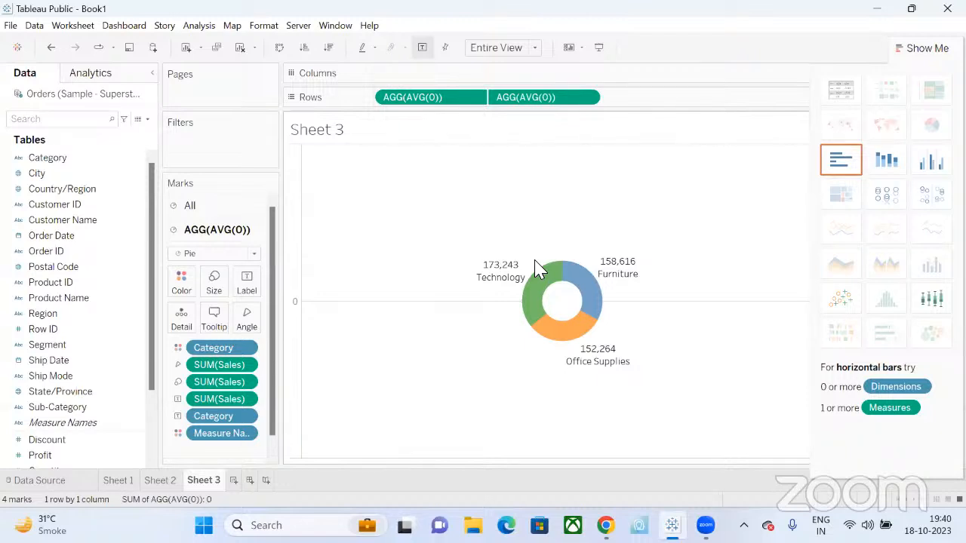
pyautogui.click(533, 70)
pyautogui.click(911, 52)
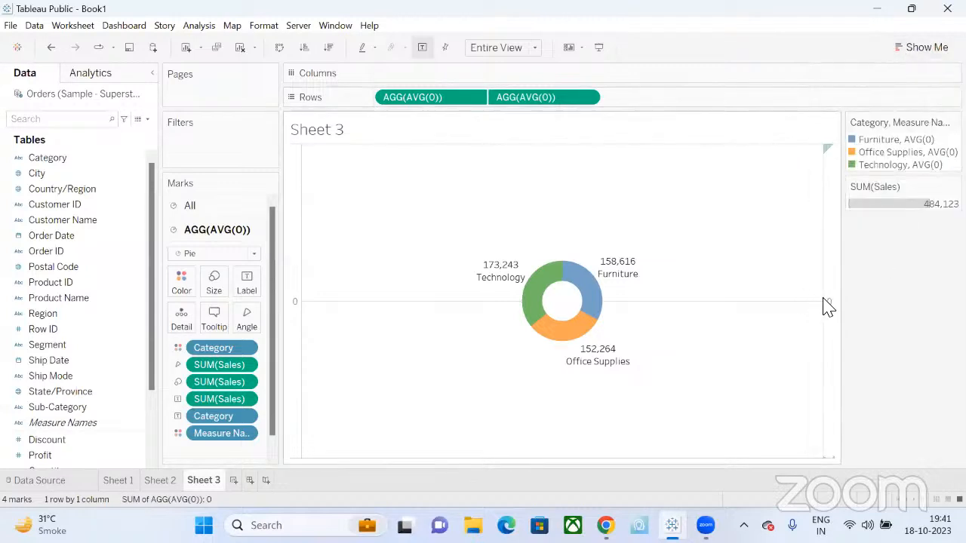
# Step: Widen the AVG(0) axis areas on both sides of the donut chart so their titles show again
pyautogui.moveTo(820, 304); pyautogui.dragTo(770, 311)
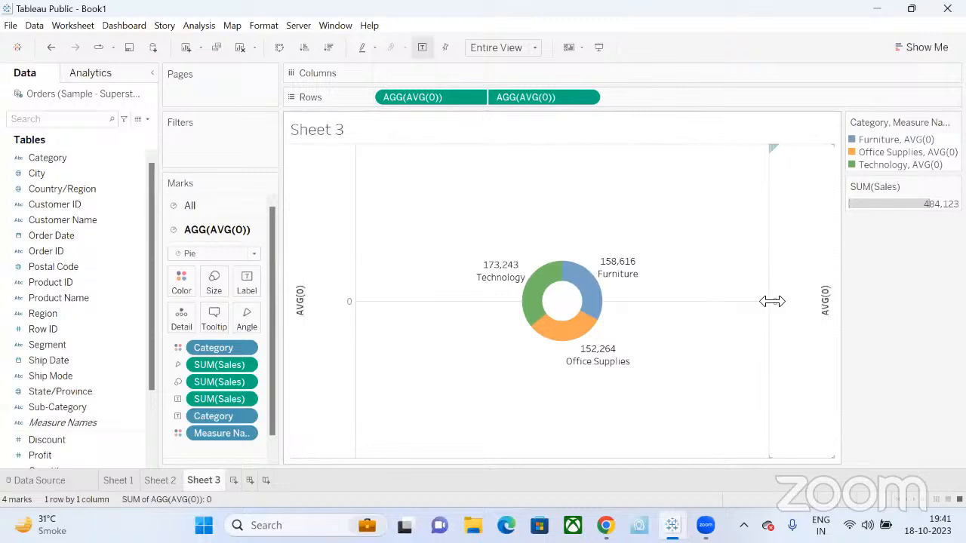
pyautogui.moveTo(772, 301); pyautogui.dragTo(808, 305)
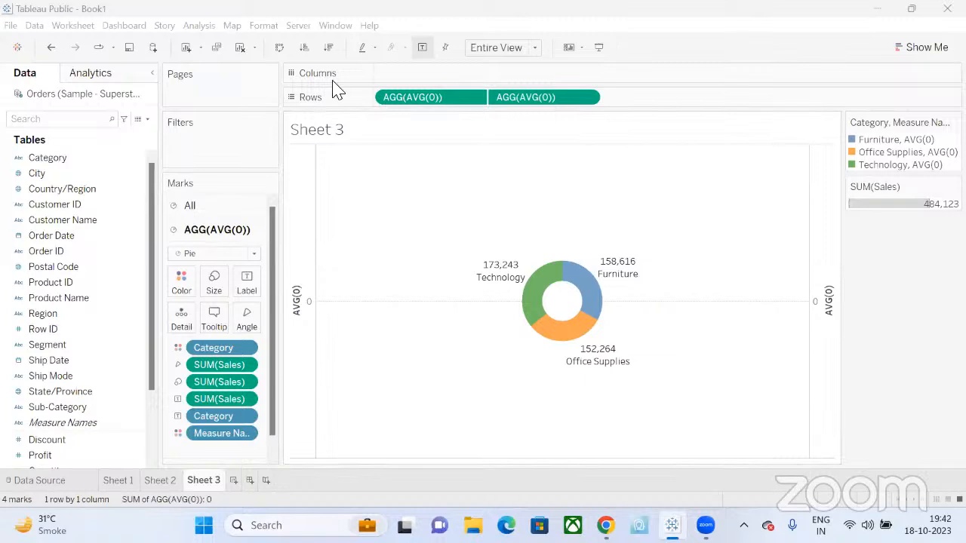
# Step: Create a new worksheet and build a bar chart with Sub-Category in Columns and Sales in Rows
pyautogui.click(230, 482)
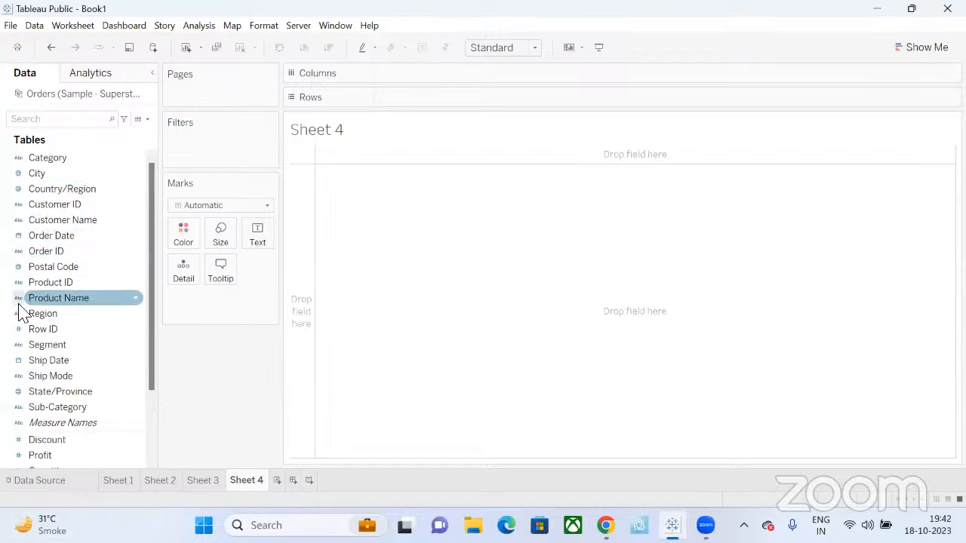
pyautogui.moveTo(74, 407); pyautogui.dragTo(526, 88)
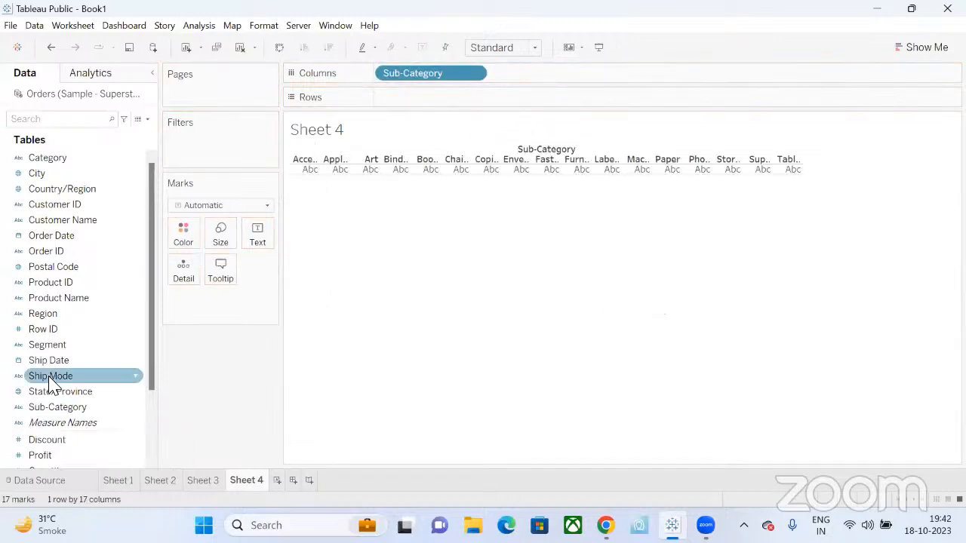
pyautogui.scroll(-2, 54, 448)
pyautogui.moveTo(41, 424); pyautogui.dragTo(468, 104)
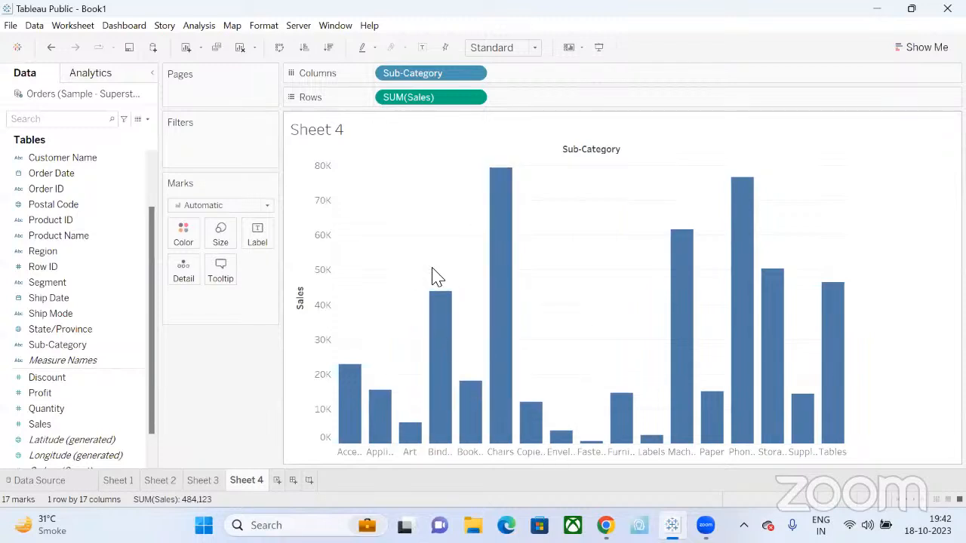
# Step: Reduce the mark size of the Sub-Category bars until they become thin sticks
pyautogui.moveTo(458, 310)
pyautogui.moveTo(769, 370)
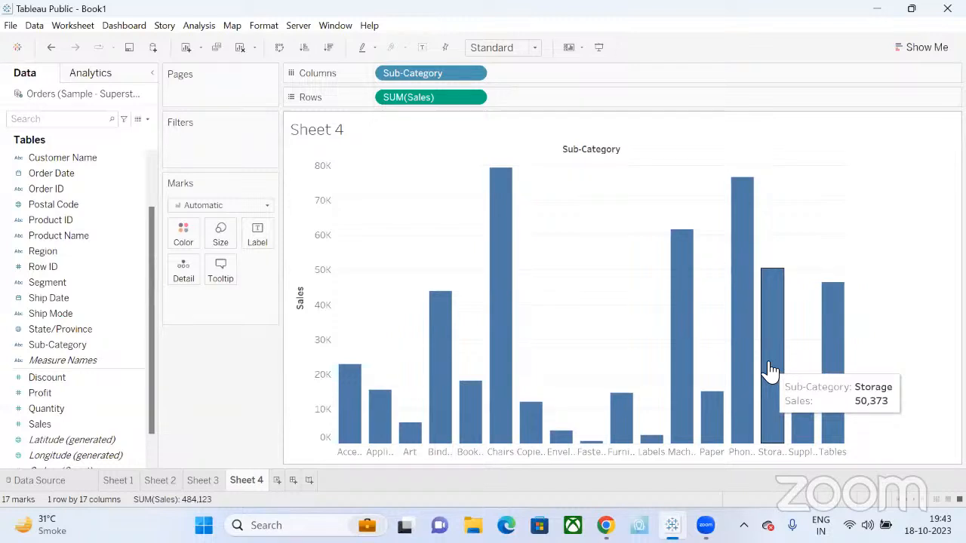
pyautogui.moveTo(502, 354)
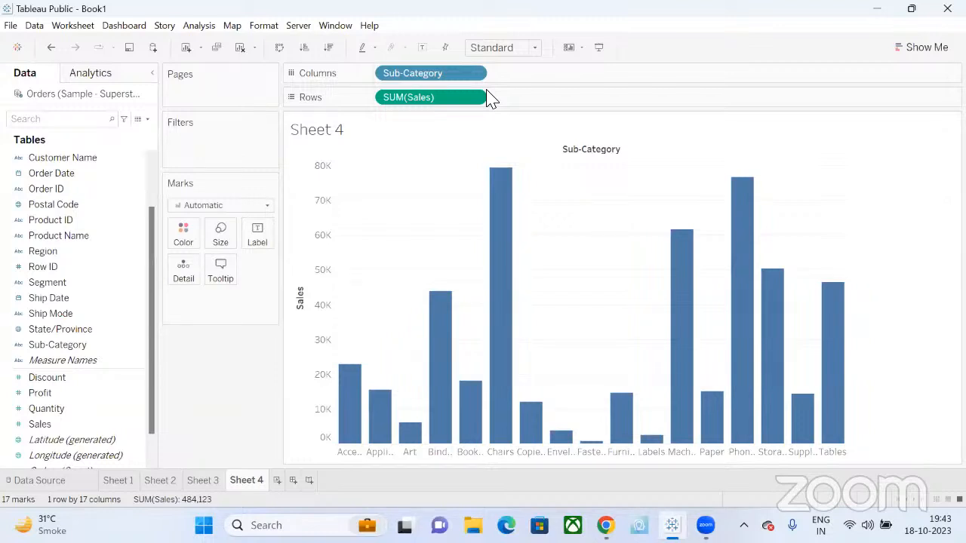
pyautogui.click(222, 245)
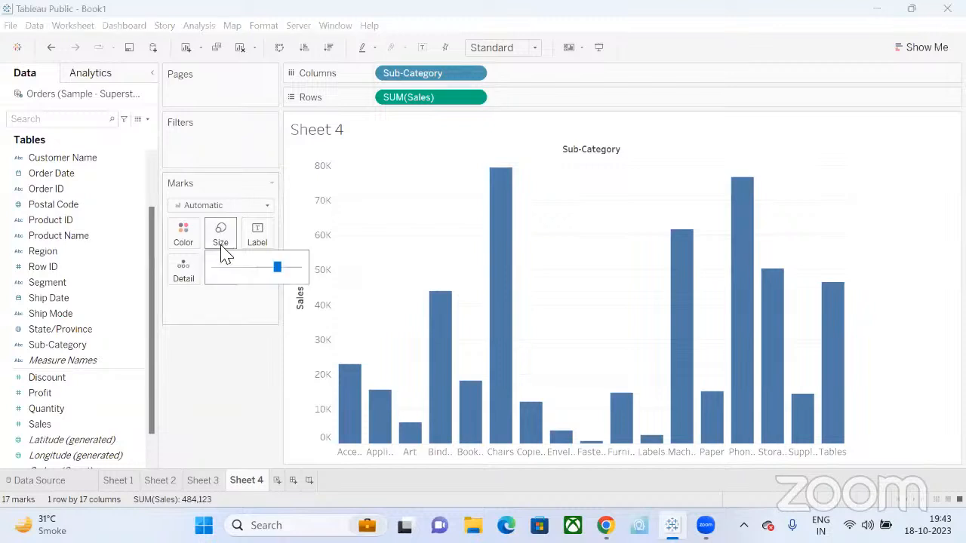
pyautogui.click(242, 267)
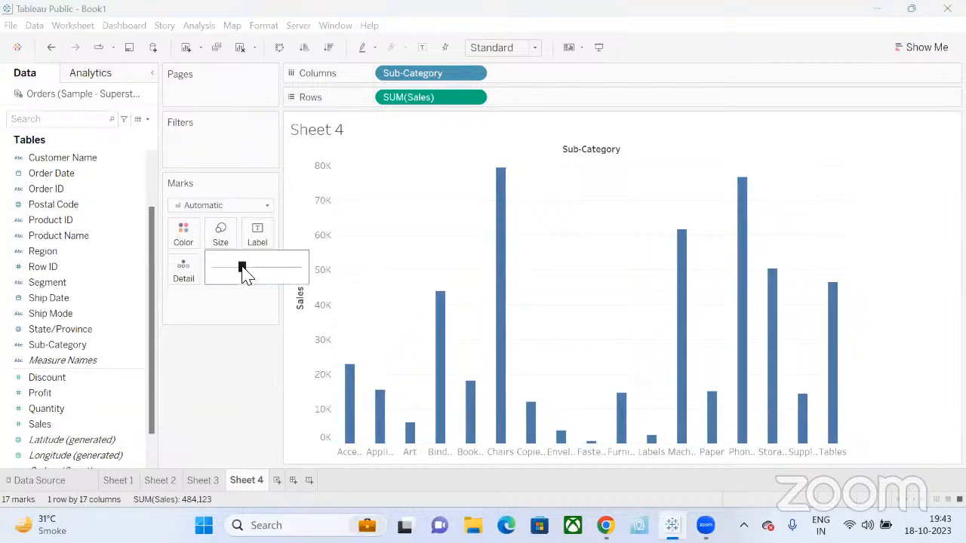
pyautogui.click(234, 267)
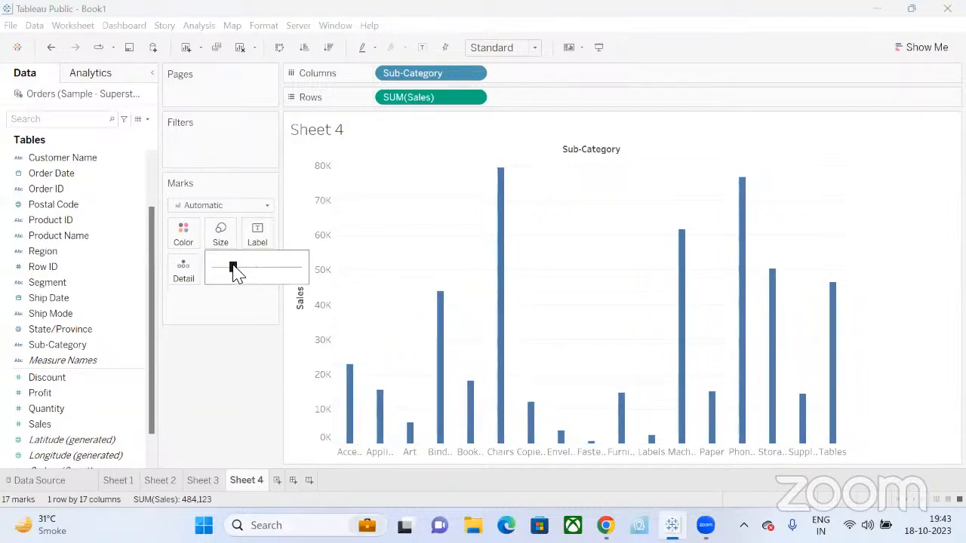
pyautogui.moveTo(235, 273); pyautogui.dragTo(227, 275)
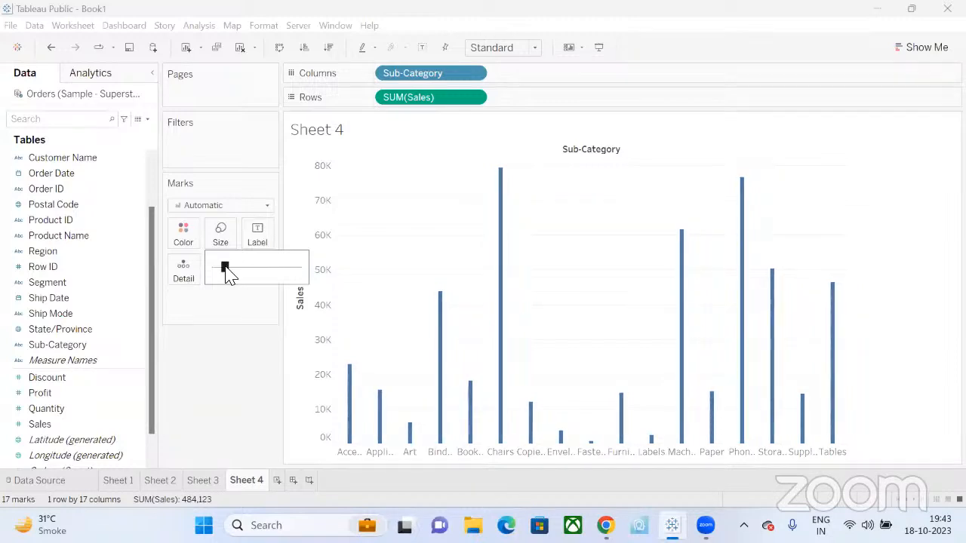
pyautogui.click(337, 132)
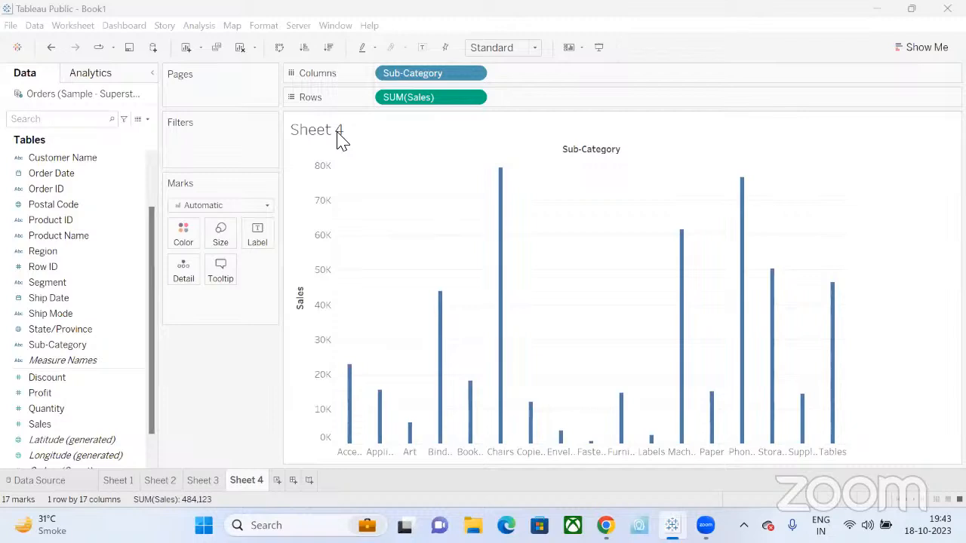
pyautogui.click(611, 132)
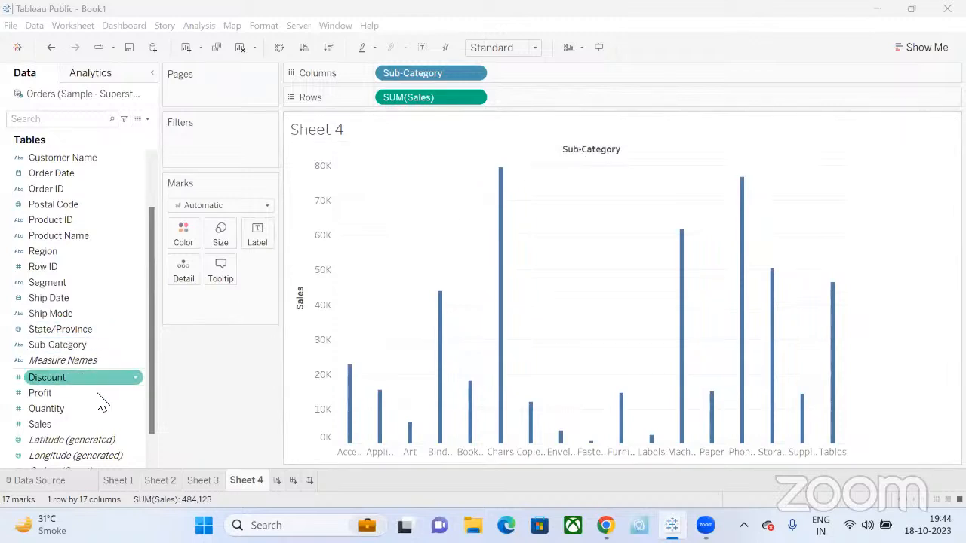
# Step: Place a second Sales field in Rows instead of Profit and combine the two Sales measures as a dual axis
pyautogui.moveTo(82, 432); pyautogui.dragTo(50, 441)
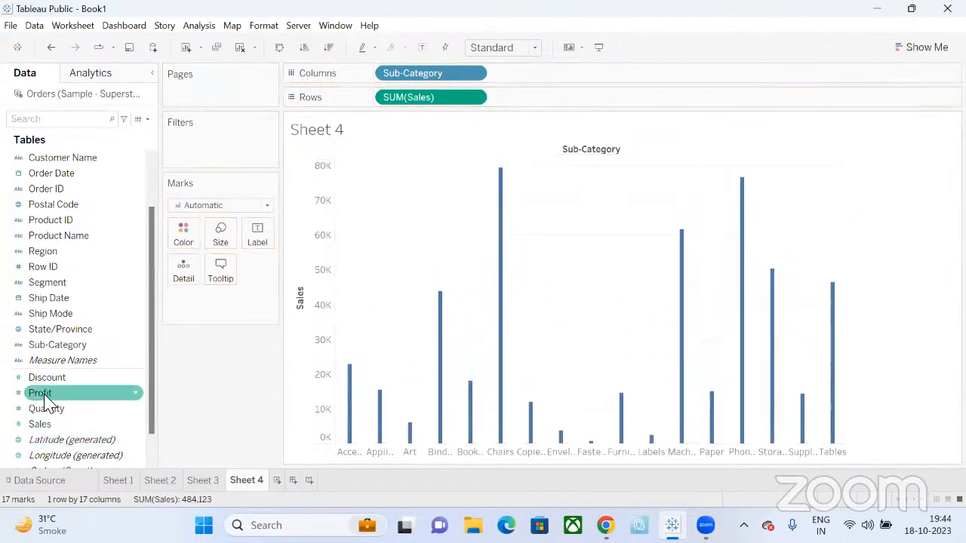
pyautogui.moveTo(45, 400); pyautogui.dragTo(624, 104)
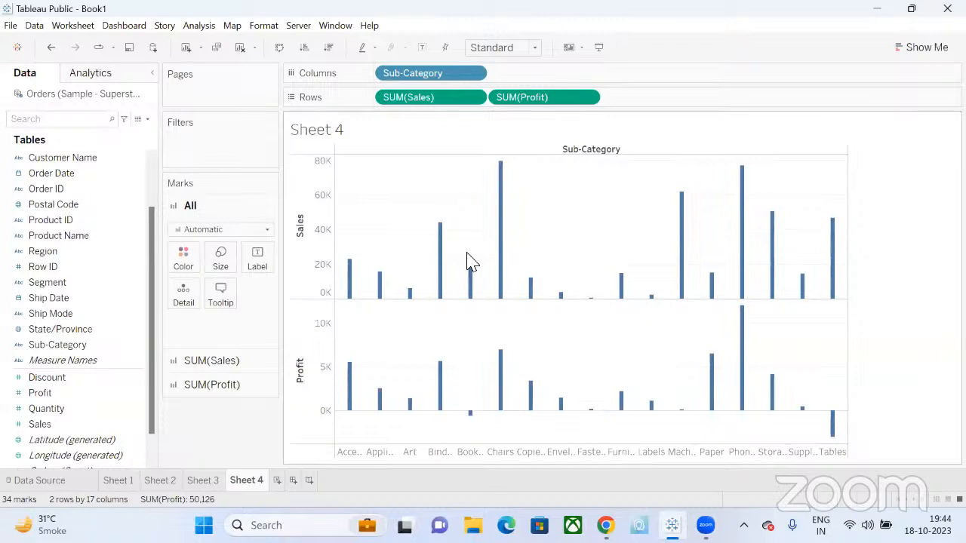
pyautogui.moveTo(538, 97)
pyautogui.mouseDown()
pyautogui.moveTo(48, 358)
pyautogui.moveTo(45, 431)
pyautogui.moveTo(237, 286)
pyautogui.moveTo(548, 110)
pyautogui.mouseUp()
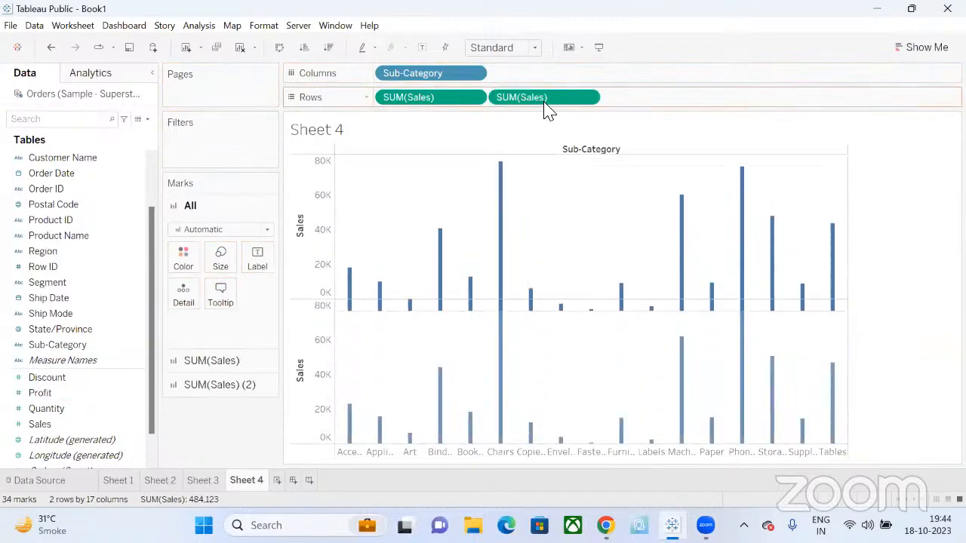
pyautogui.click(588, 99)
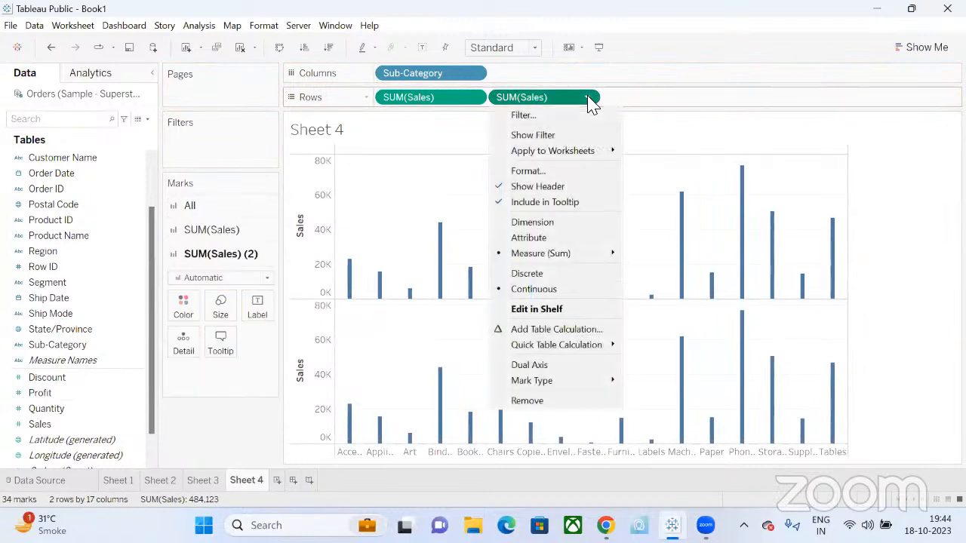
pyautogui.click(530, 366)
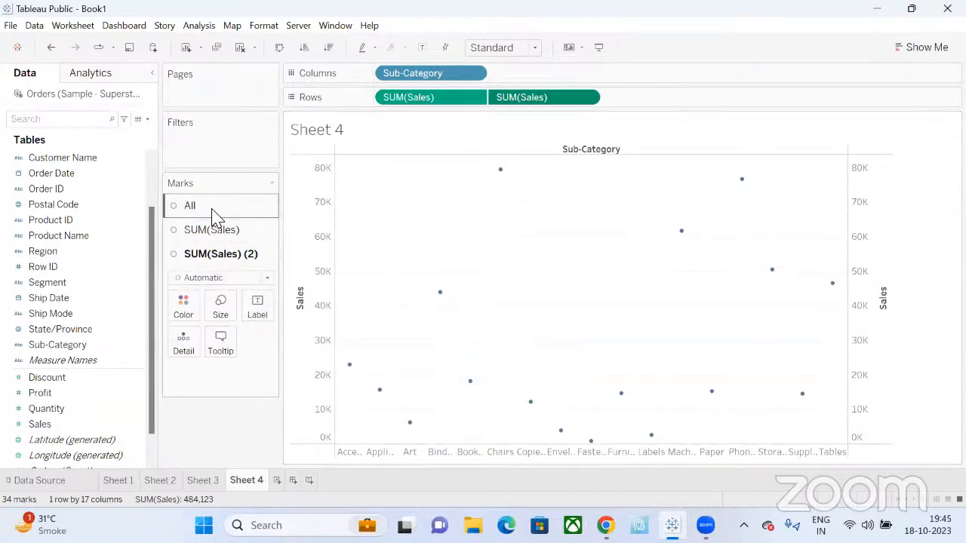
# Step: Set the mark type of the first Sales measure to Bar and of the second to Circle
pyautogui.click(213, 232)
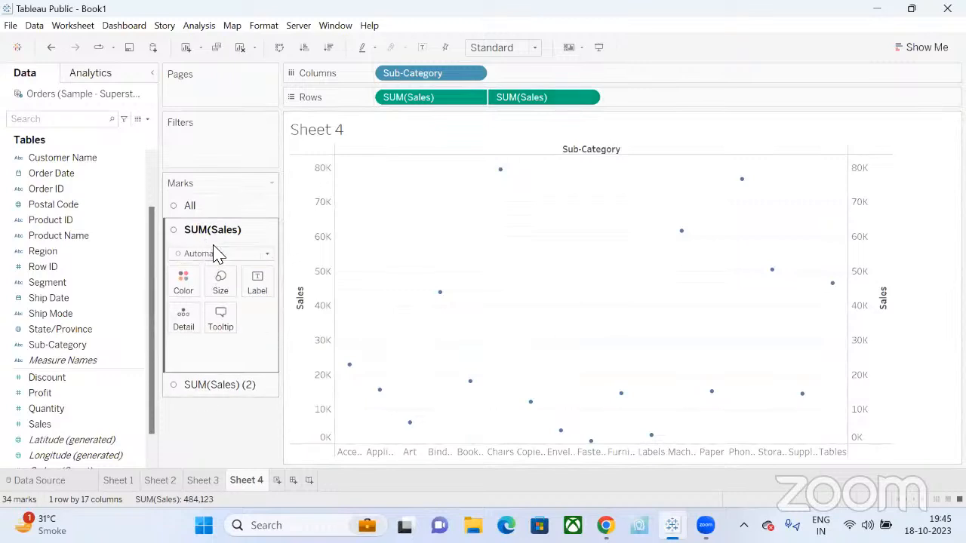
pyautogui.click(216, 257)
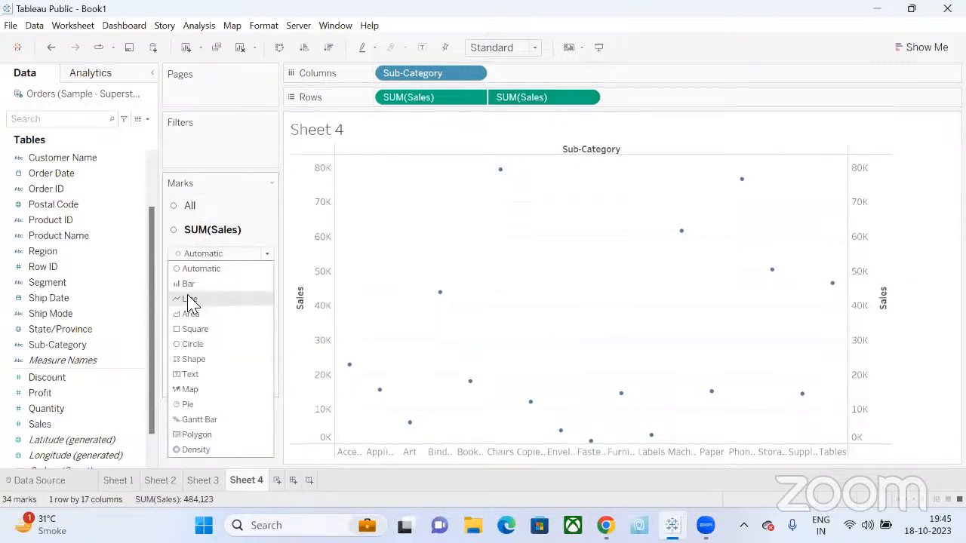
pyautogui.click(189, 284)
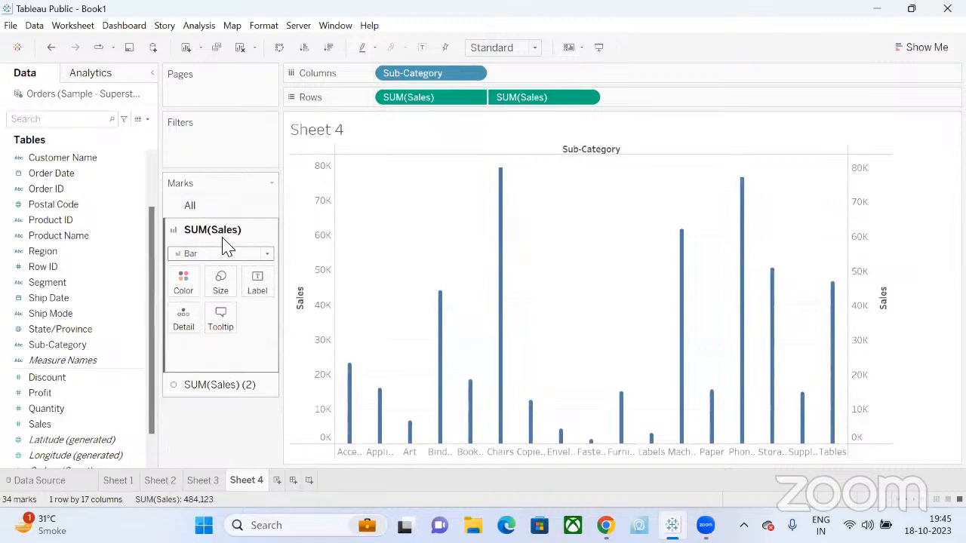
pyautogui.click(227, 386)
pyautogui.click(197, 277)
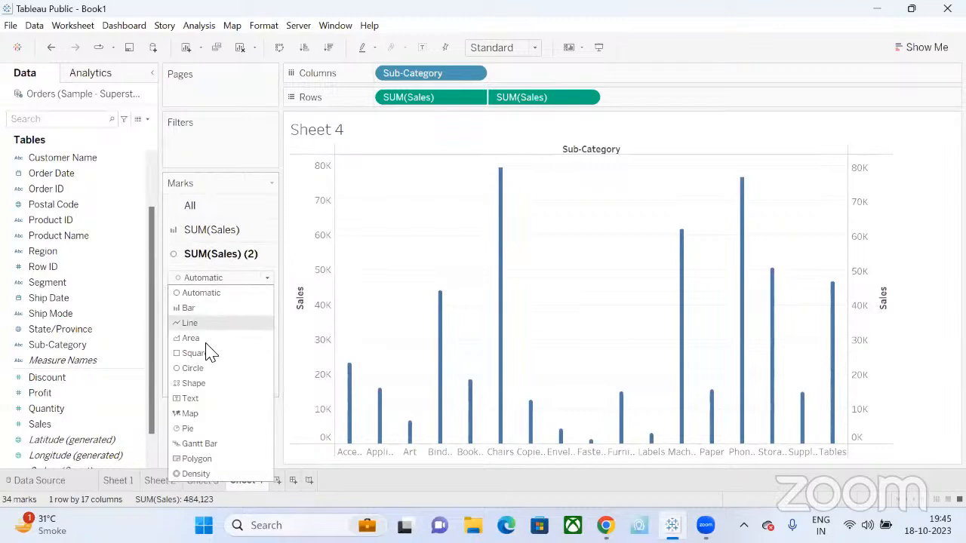
pyautogui.click(205, 370)
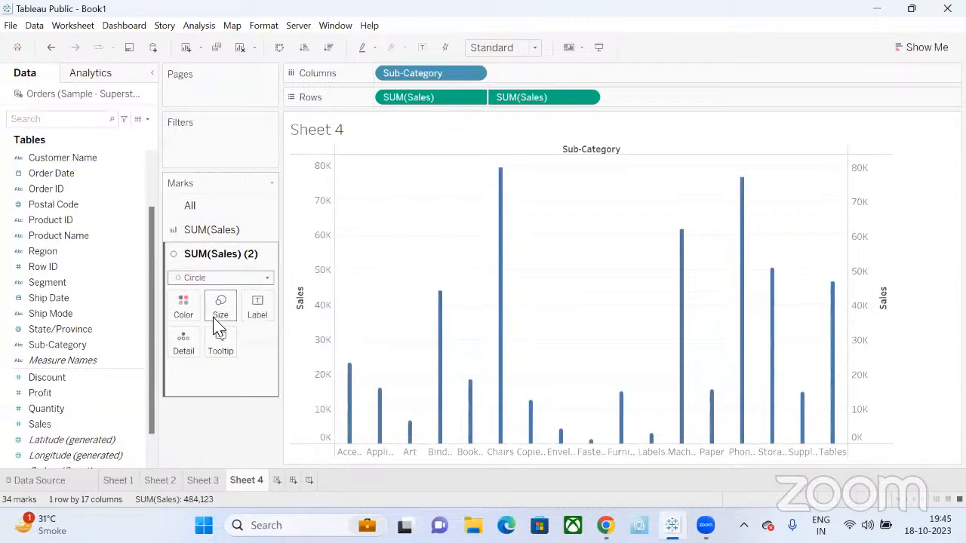
# Step: Color the second Sales measure's circles orange and enlarge them into lollipop heads on the bars
pyautogui.click(190, 317)
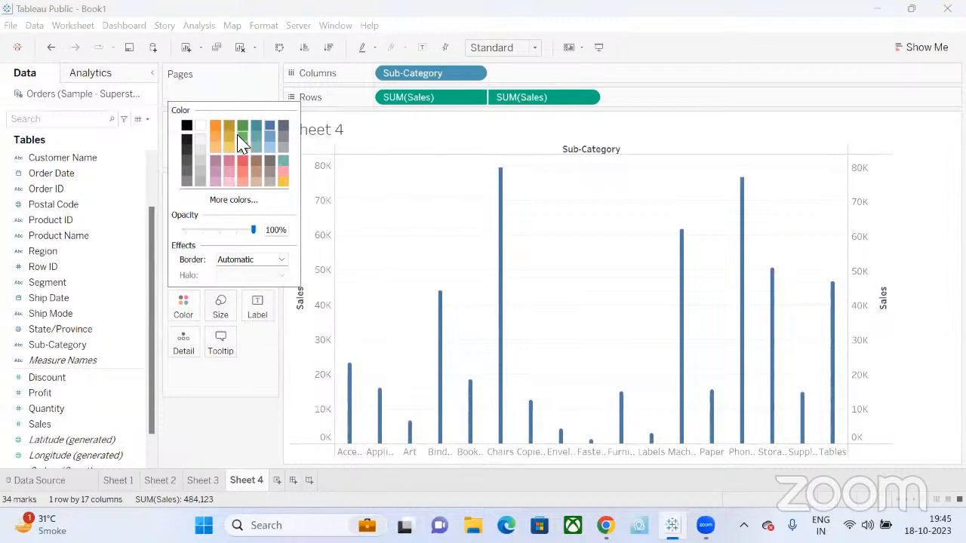
pyautogui.click(215, 126)
pyautogui.click(197, 426)
pyautogui.moveTo(837, 296)
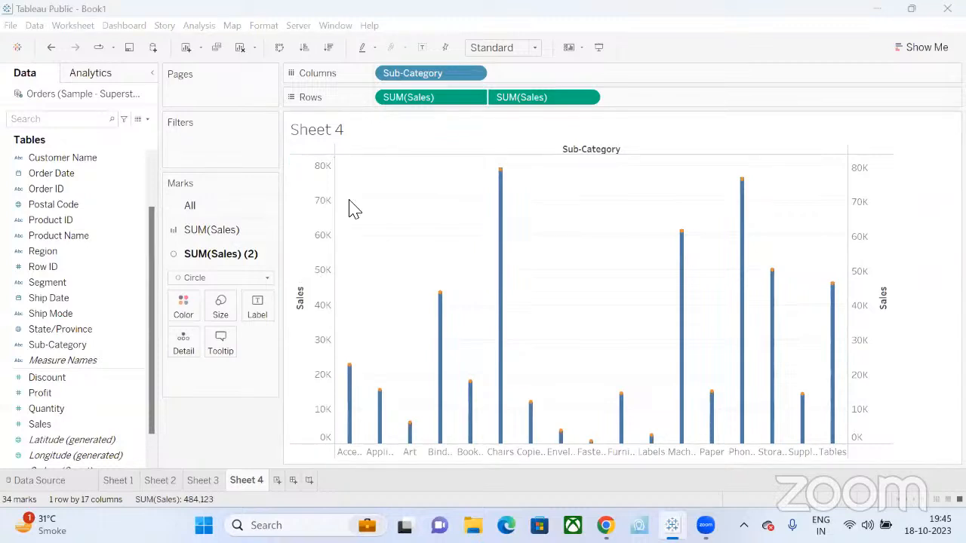
pyautogui.click(222, 313)
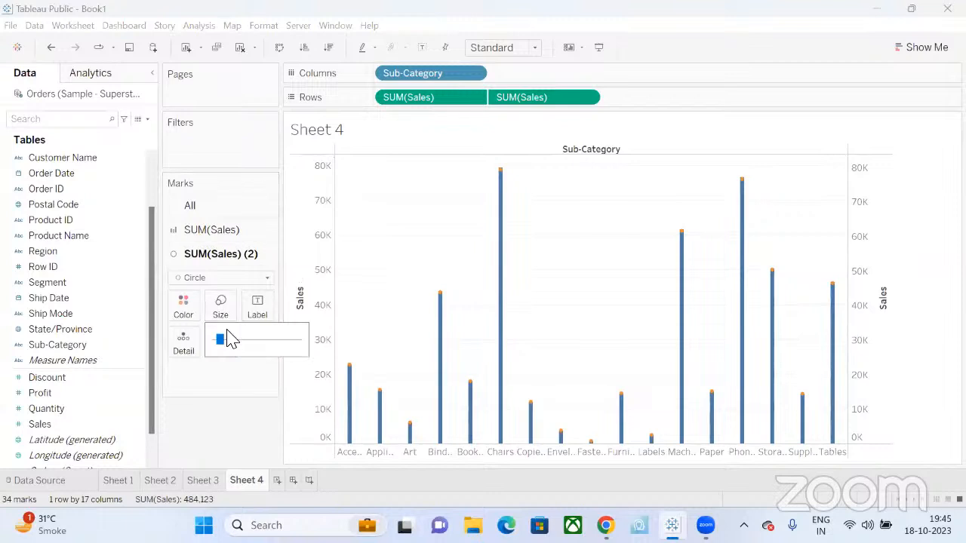
pyautogui.moveTo(234, 341); pyautogui.dragTo(248, 339)
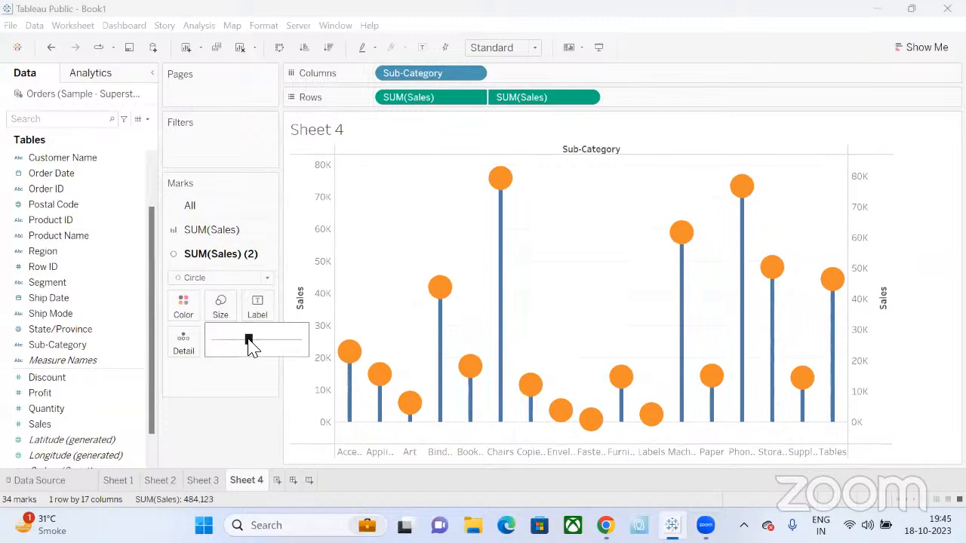
pyautogui.click(233, 384)
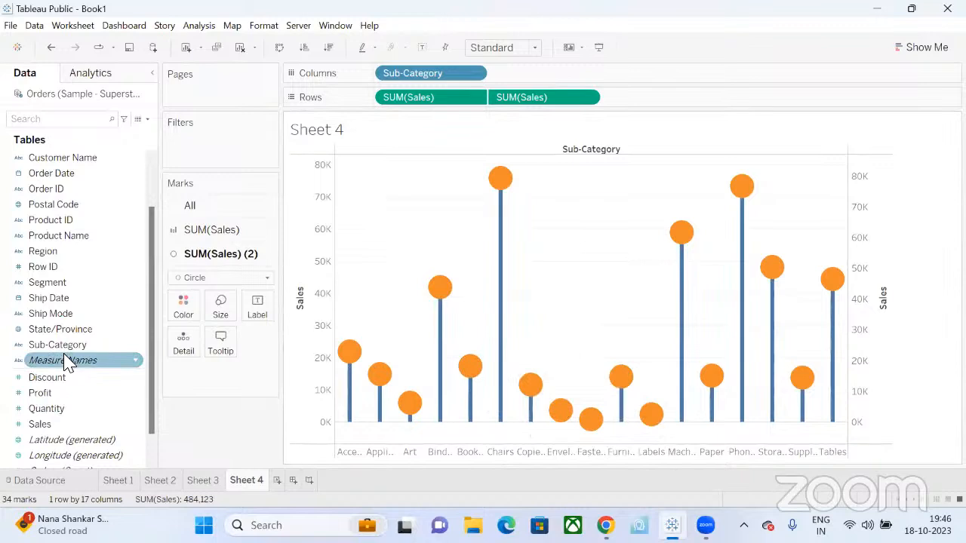
# Step: Label the circles with their Sales values and align the labels horizontally to Left
pyautogui.moveTo(71, 423); pyautogui.dragTo(261, 308)
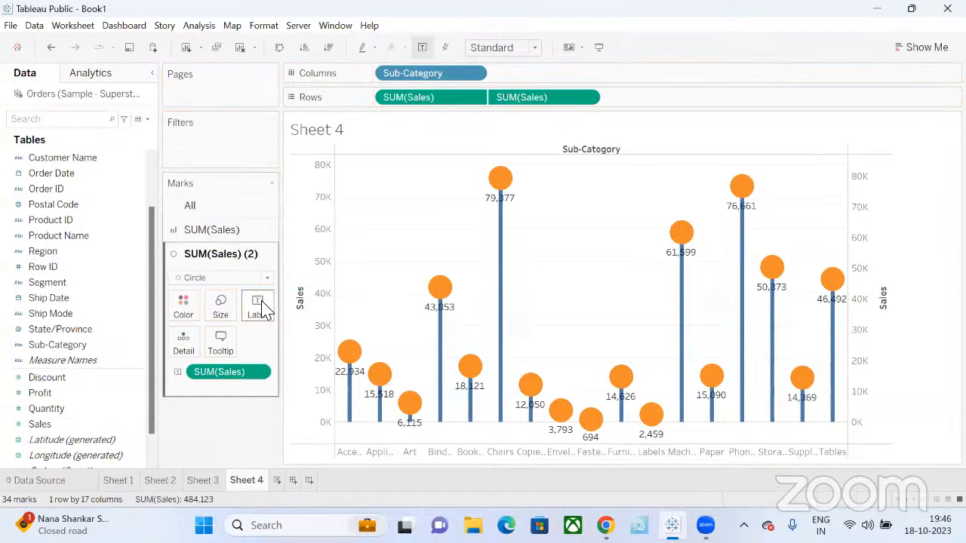
pyautogui.click(262, 309)
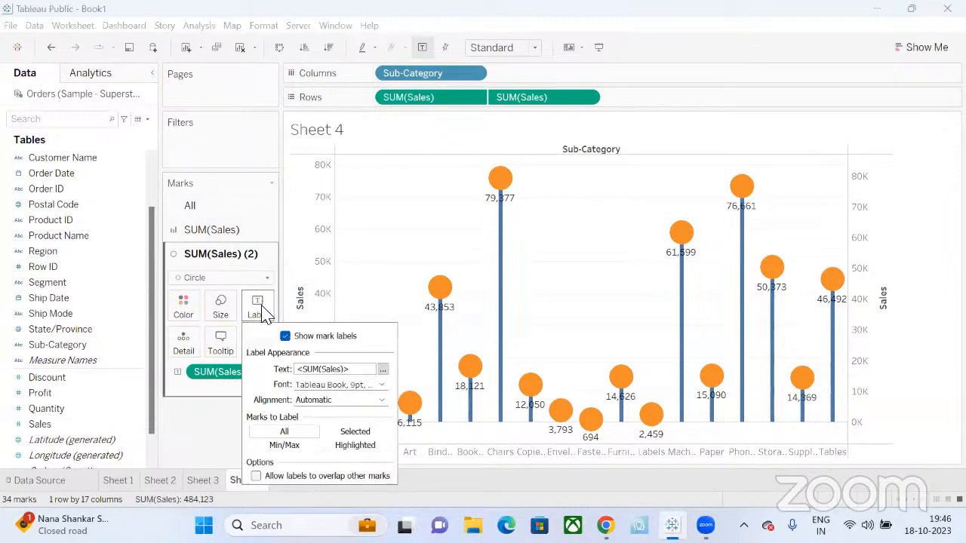
pyautogui.click(320, 405)
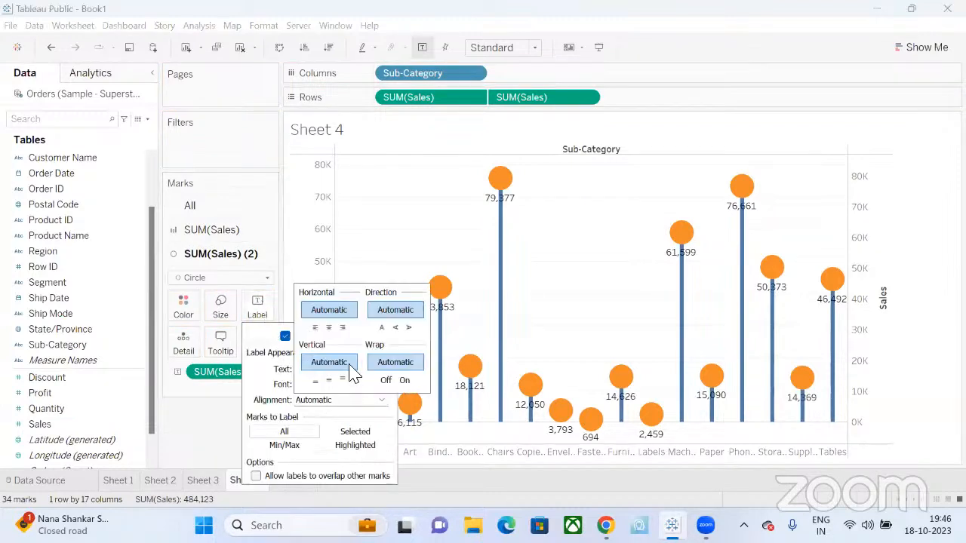
pyautogui.click(315, 327)
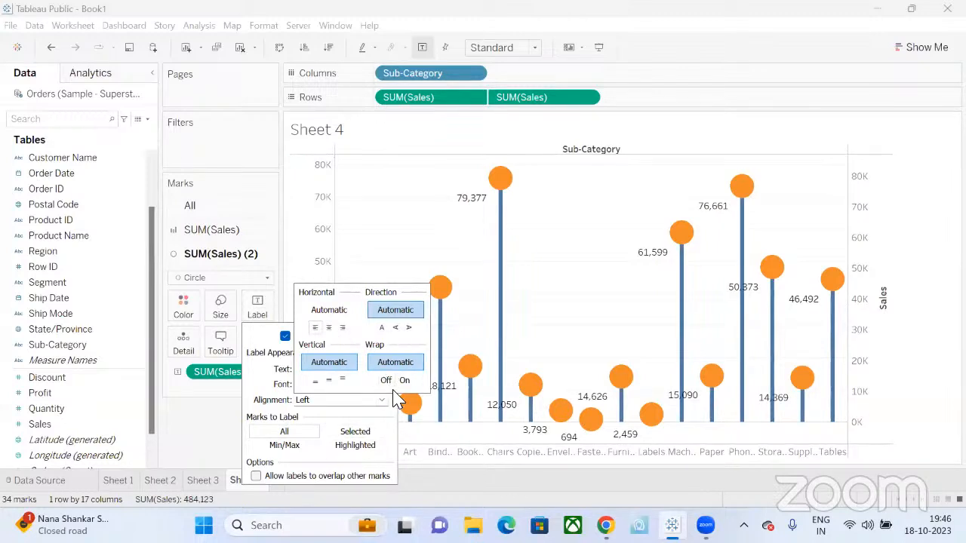
pyautogui.click(452, 492)
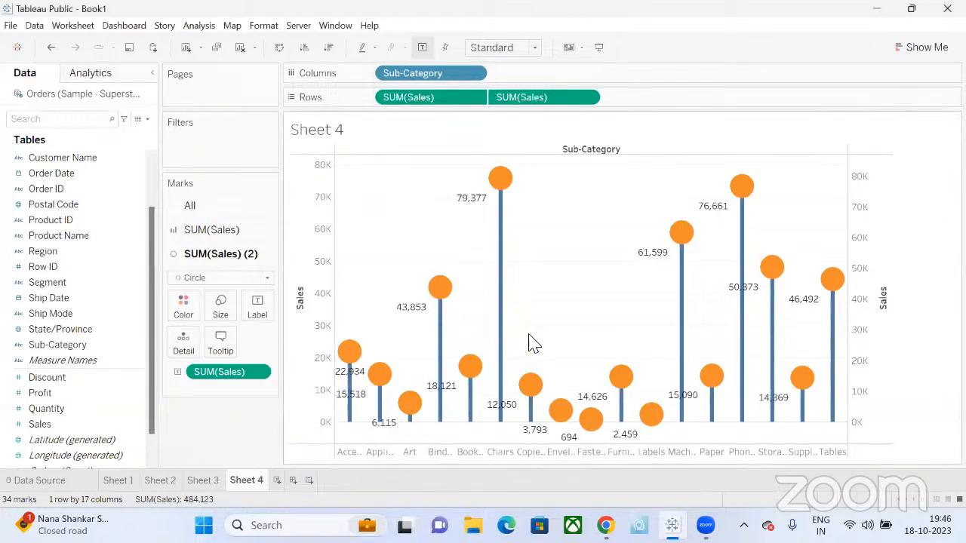
# Step: Align the circle labels horizontally to Right and vertically to Middle
pyautogui.click(258, 305)
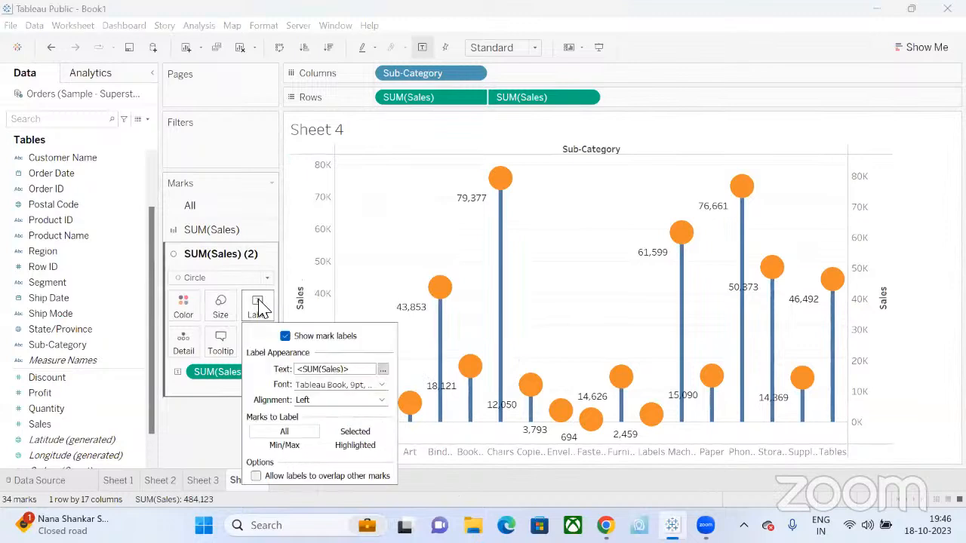
pyautogui.click(332, 400)
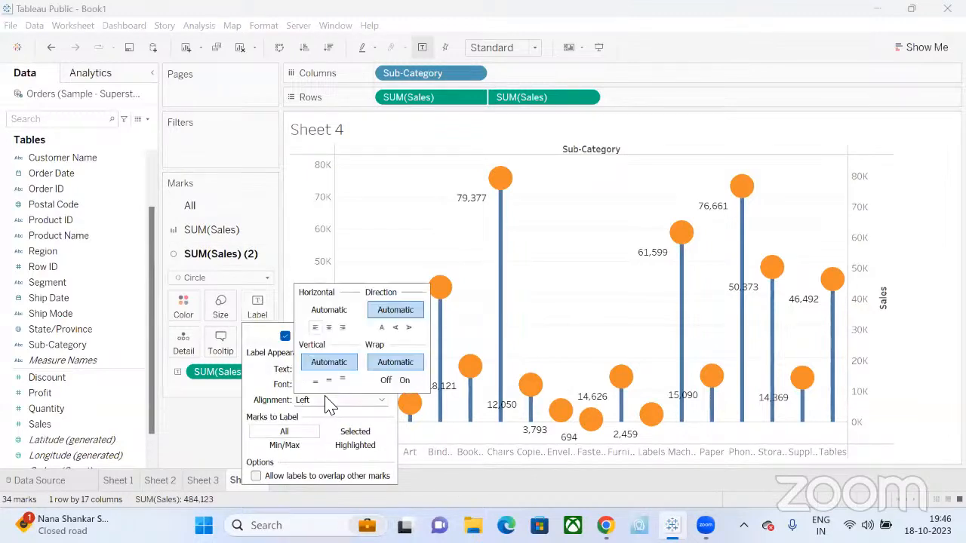
pyautogui.click(342, 329)
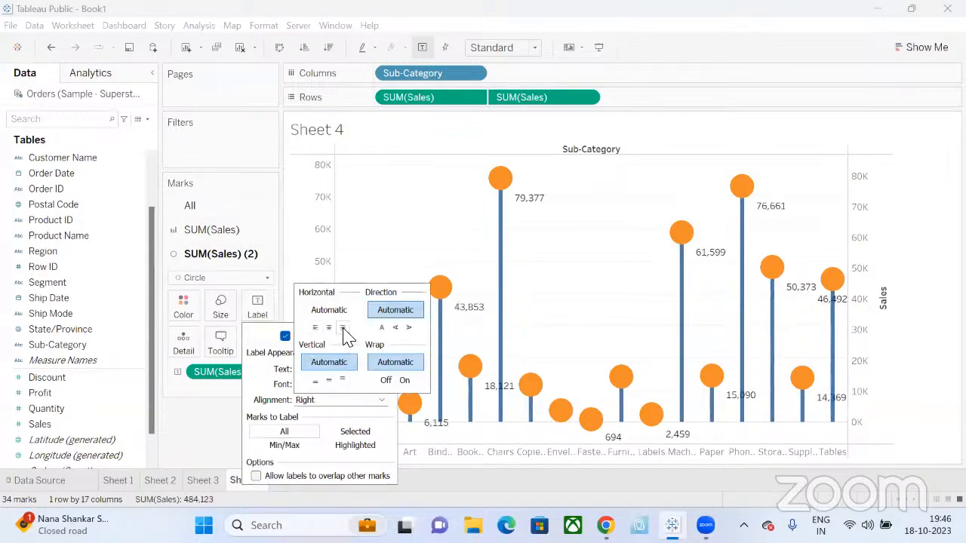
pyautogui.click(328, 379)
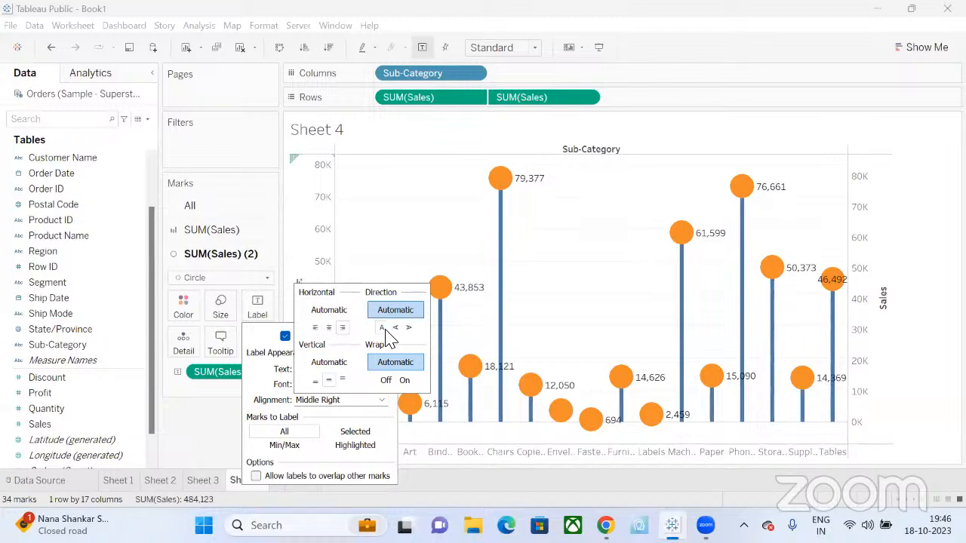
pyautogui.click(219, 413)
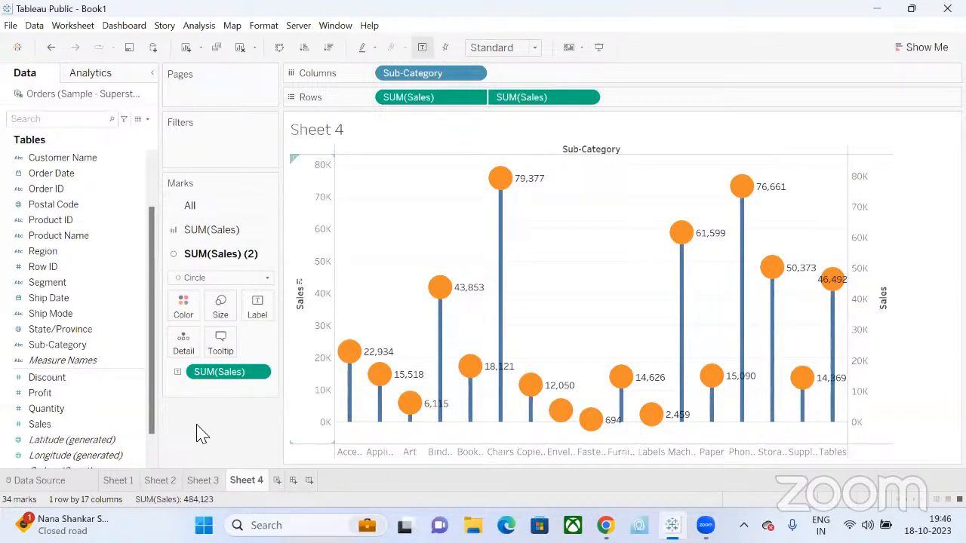
# Step: Format the circles' Sales label values as Number (Custom) in Thousands (K) with 1 decimal place
pyautogui.click(263, 372)
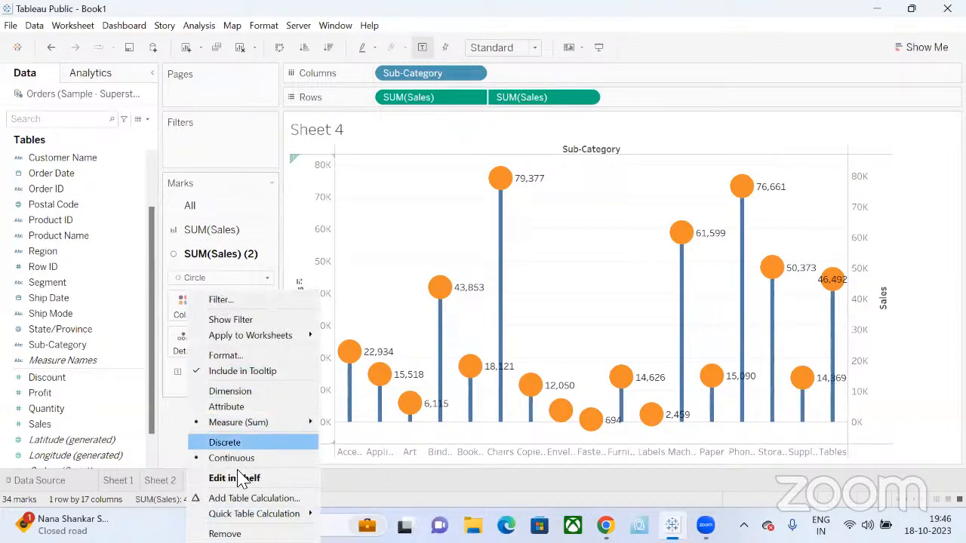
pyautogui.click(255, 356)
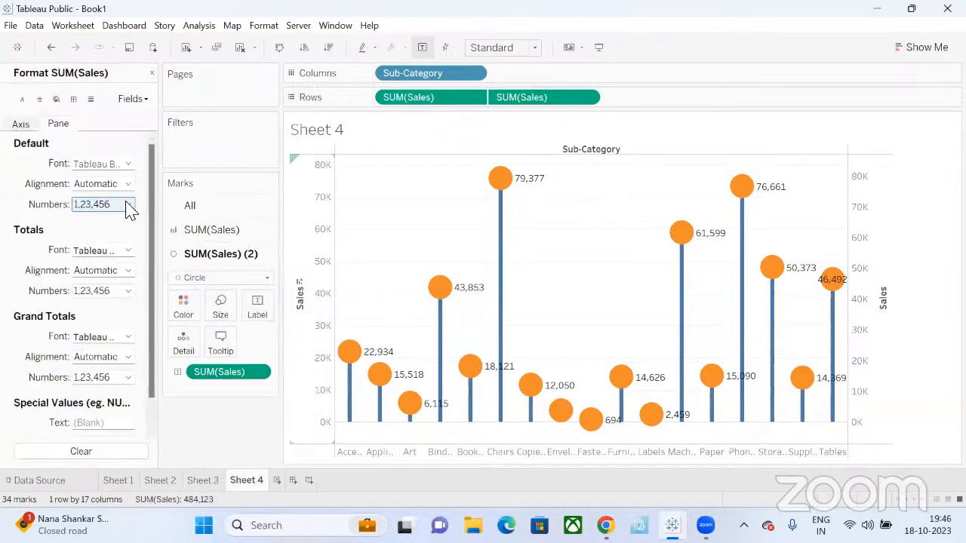
pyautogui.click(128, 207)
pyautogui.click(115, 243)
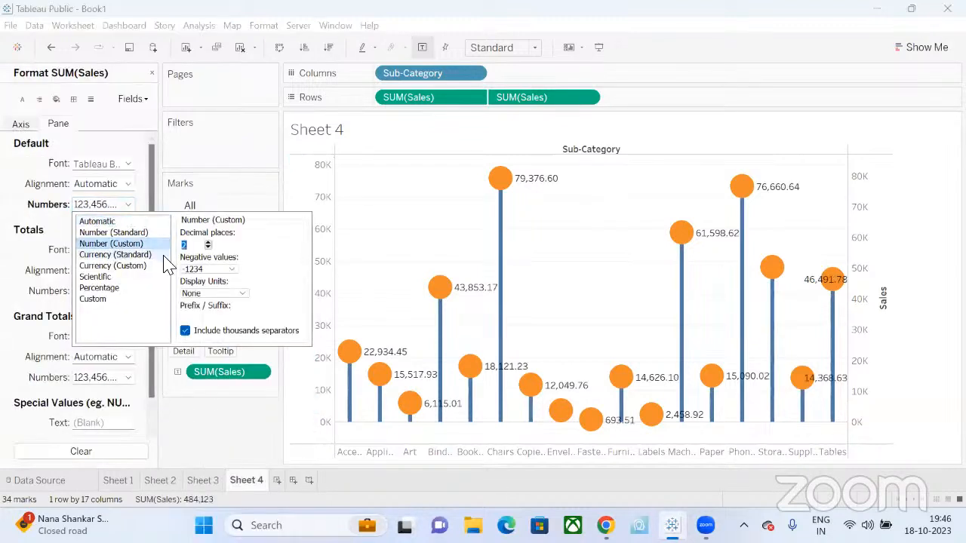
pyautogui.click(224, 293)
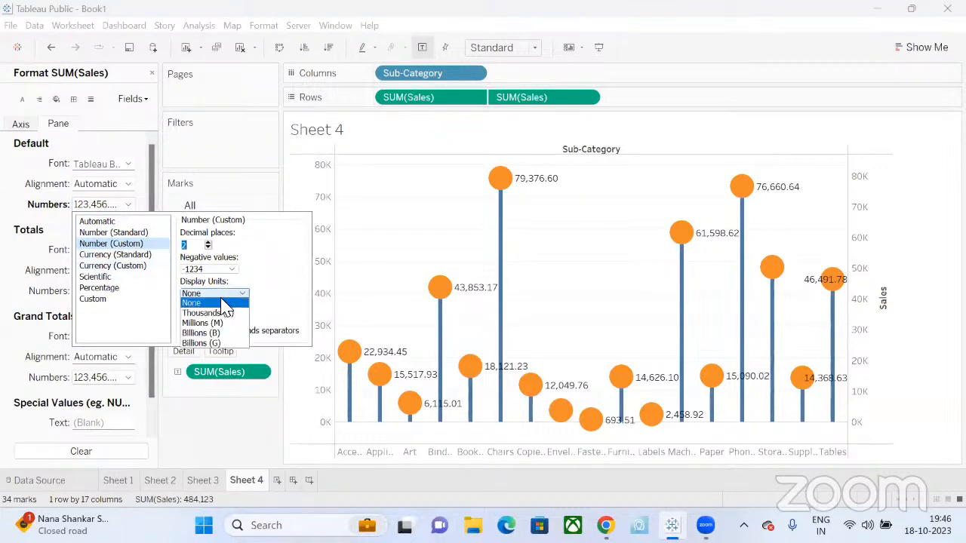
pyautogui.click(216, 313)
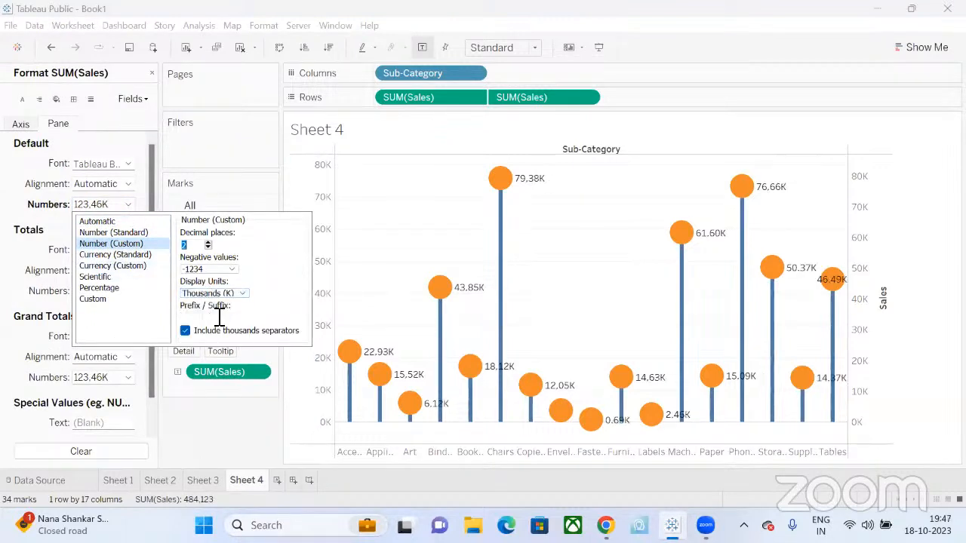
pyautogui.click(208, 247)
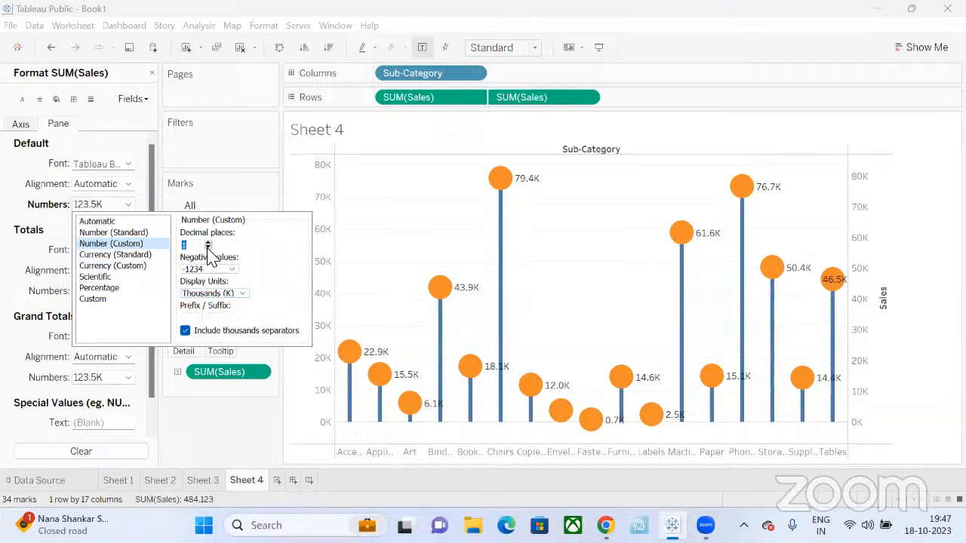
# Step: Format the Sales label values as Currency (Custom) with the ₹ prefix, Thousands (K) units and 1 decimal place
pyautogui.click(136, 265)
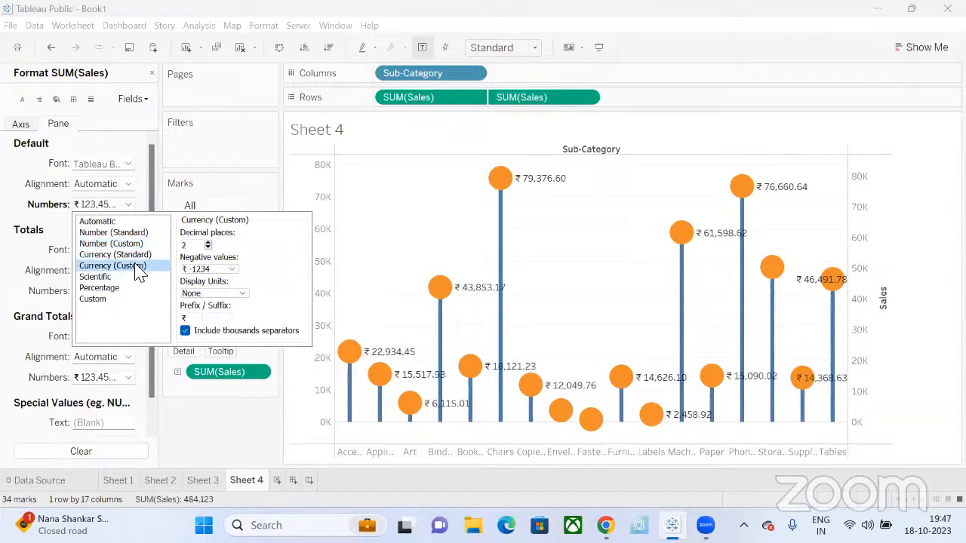
pyautogui.click(214, 296)
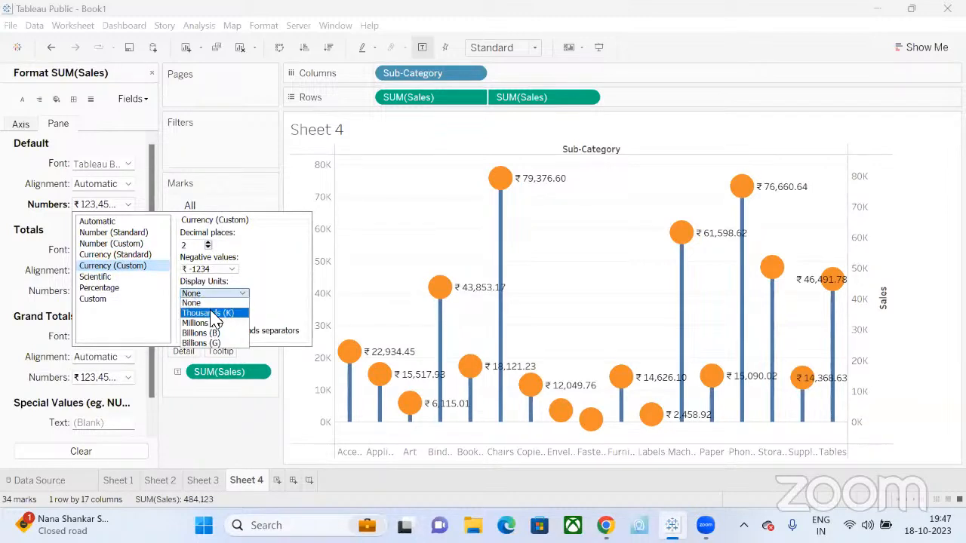
pyautogui.click(214, 313)
pyautogui.click(207, 248)
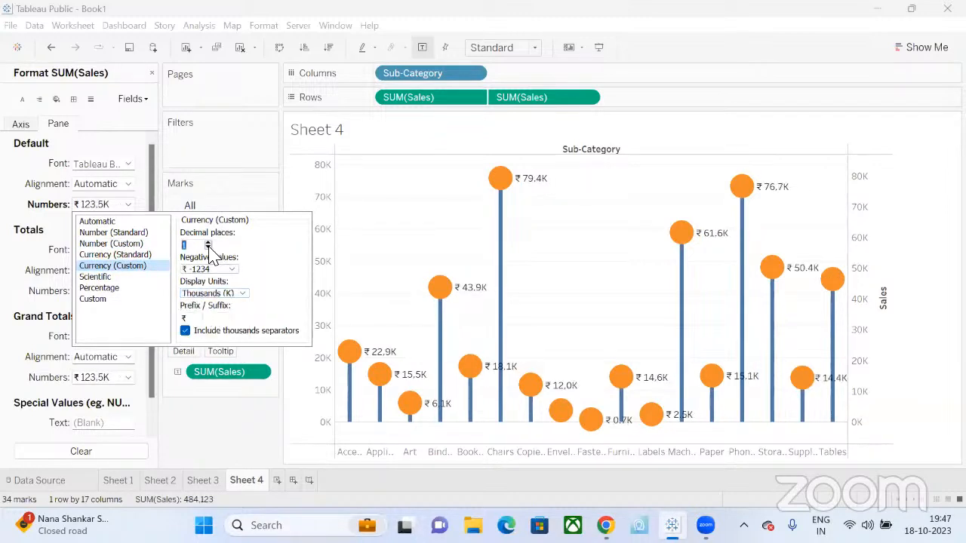
pyautogui.click(204, 389)
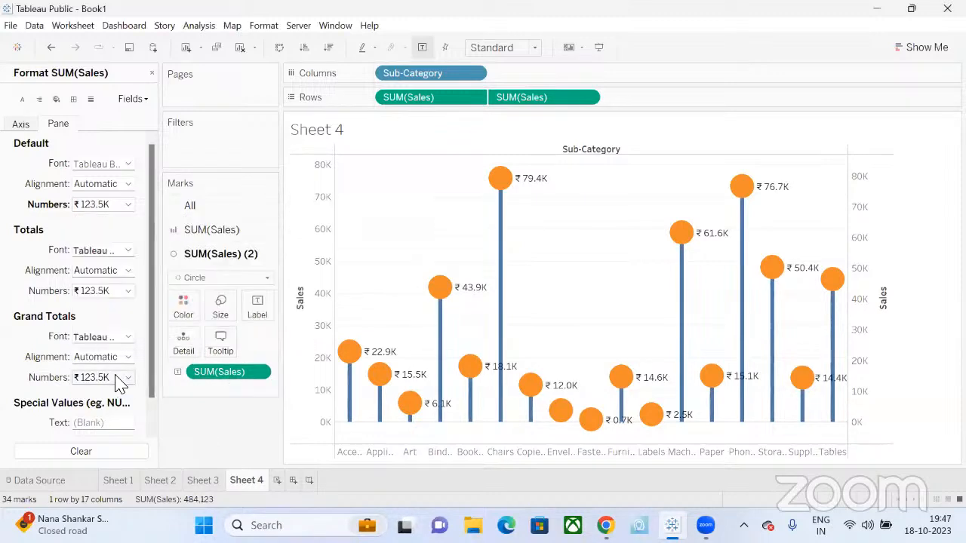
# Step: Set the default pane alignment of the Sales field to Right horizontally and Middle vertically
pyautogui.click(128, 184)
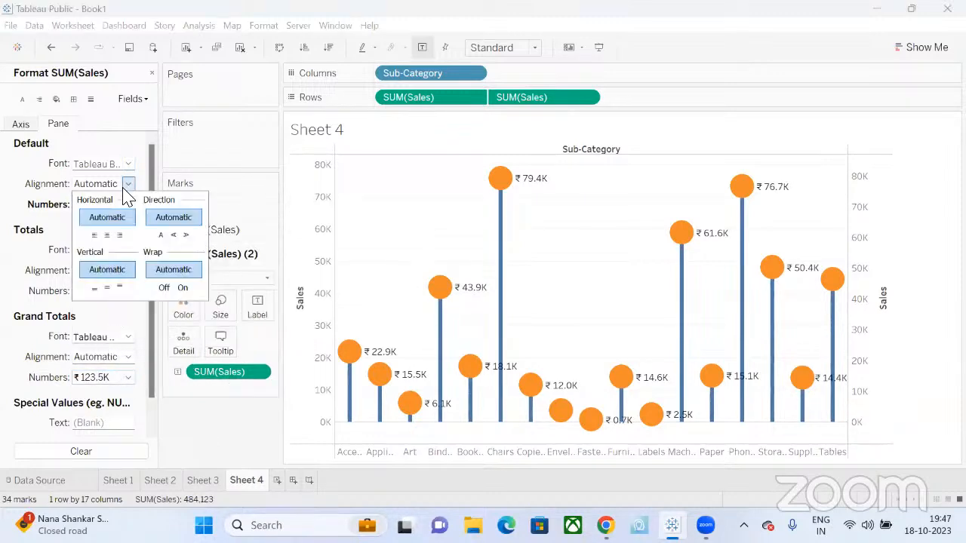
pyautogui.click(107, 236)
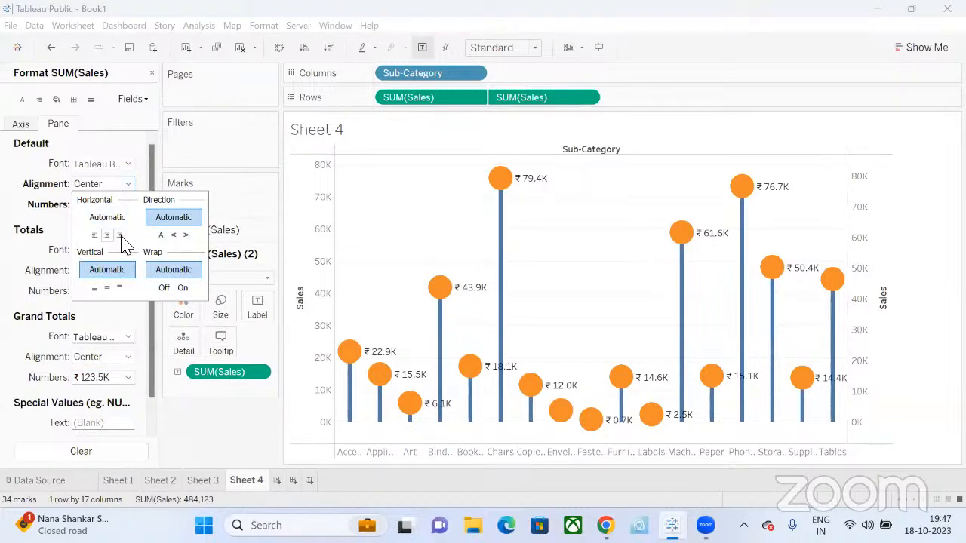
pyautogui.click(119, 235)
pyautogui.click(107, 287)
pyautogui.click(194, 409)
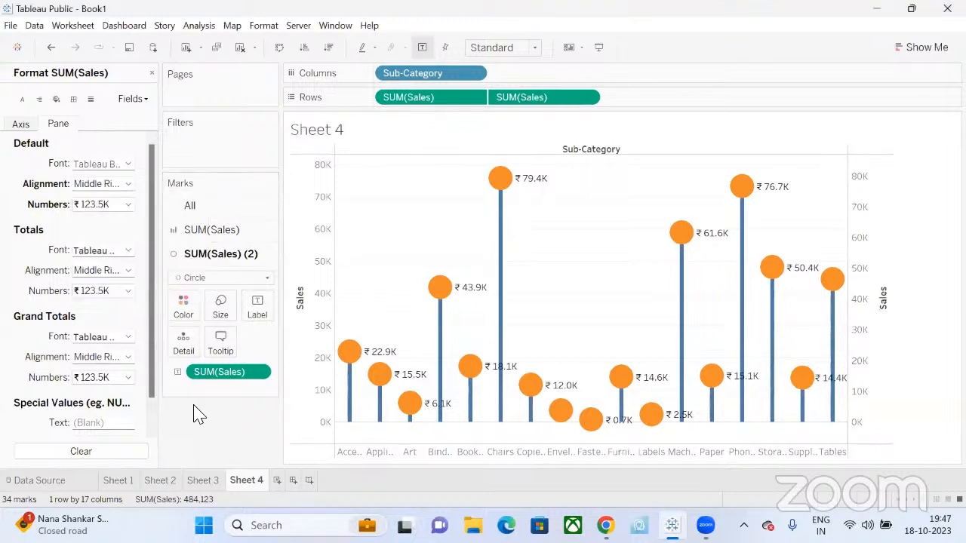
# Step: Change the horizontal alignment of the circle labels to Center so the values sit on the circles
pyautogui.click(257, 309)
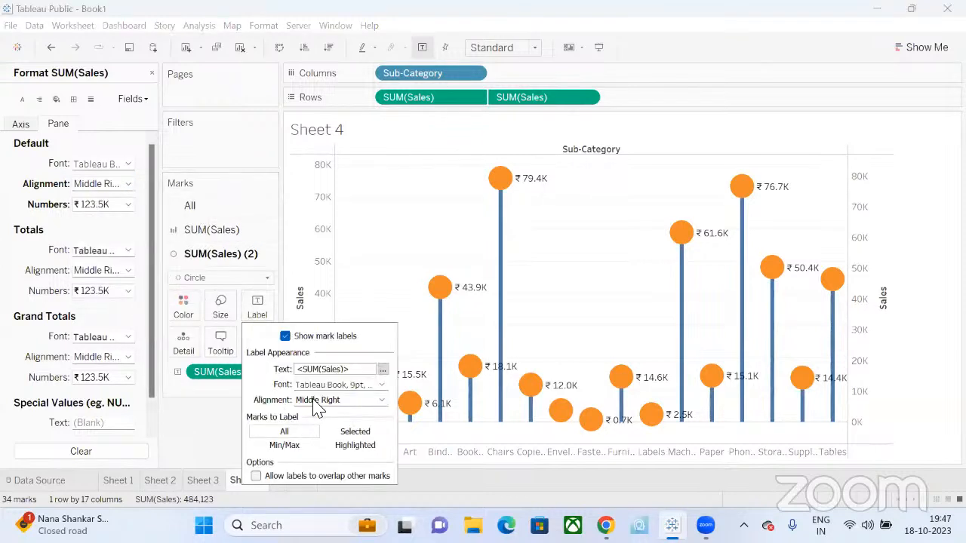
pyautogui.click(315, 400)
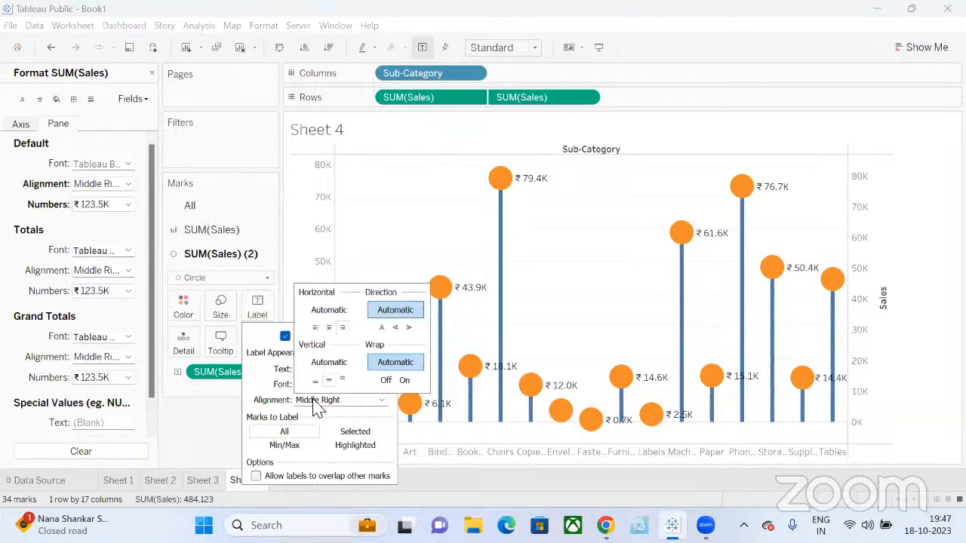
pyautogui.click(328, 329)
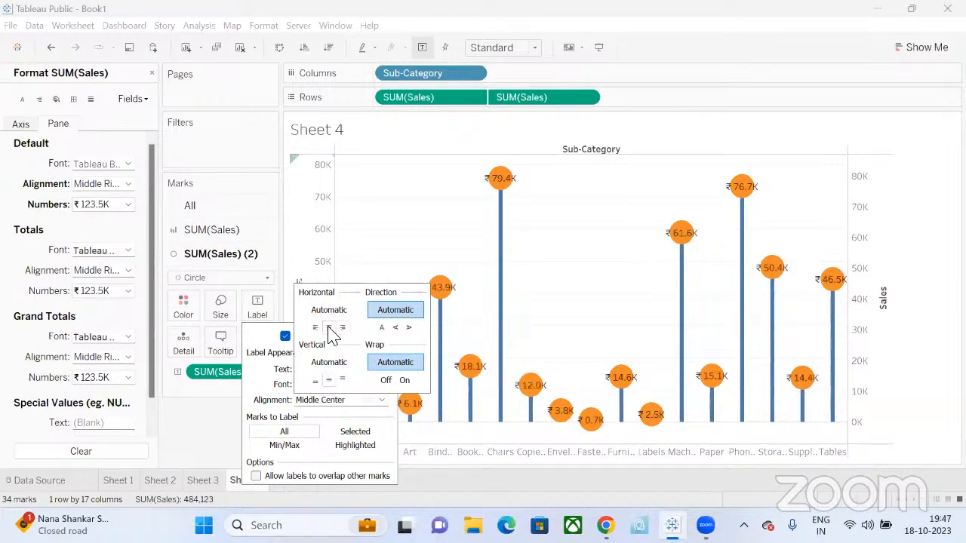
pyautogui.click(189, 440)
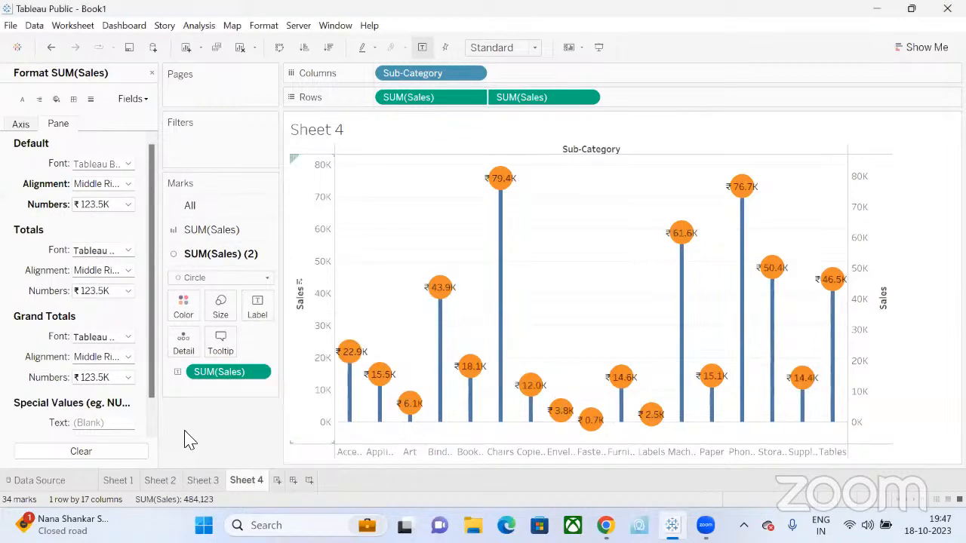
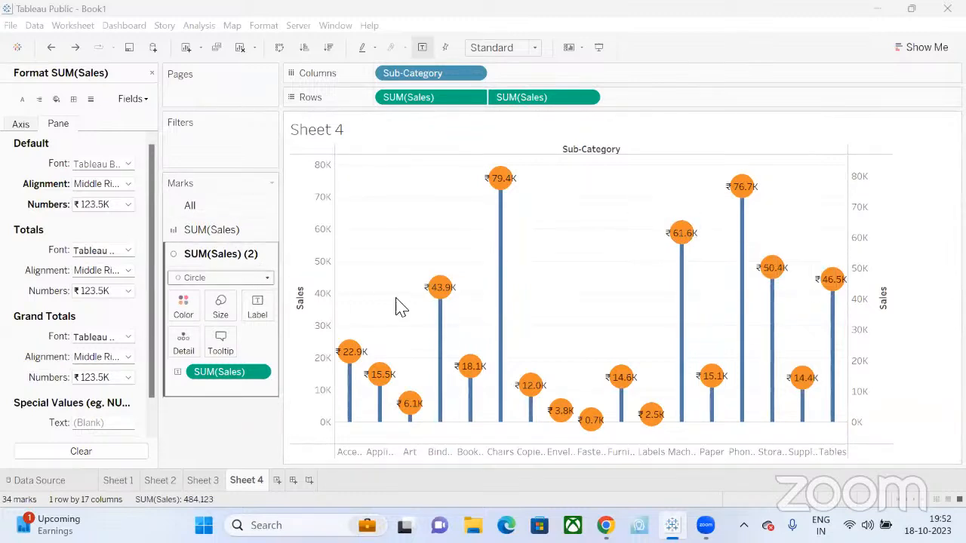
# Step: Try Square as the mark type of the second Sales measure and return it to Circle
pyautogui.moveTo(482, 239)
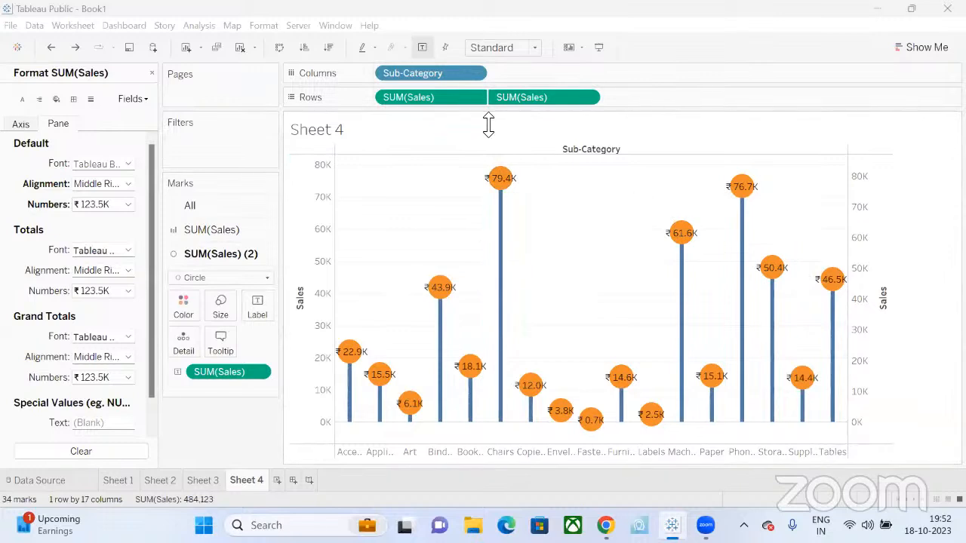
pyautogui.click(266, 280)
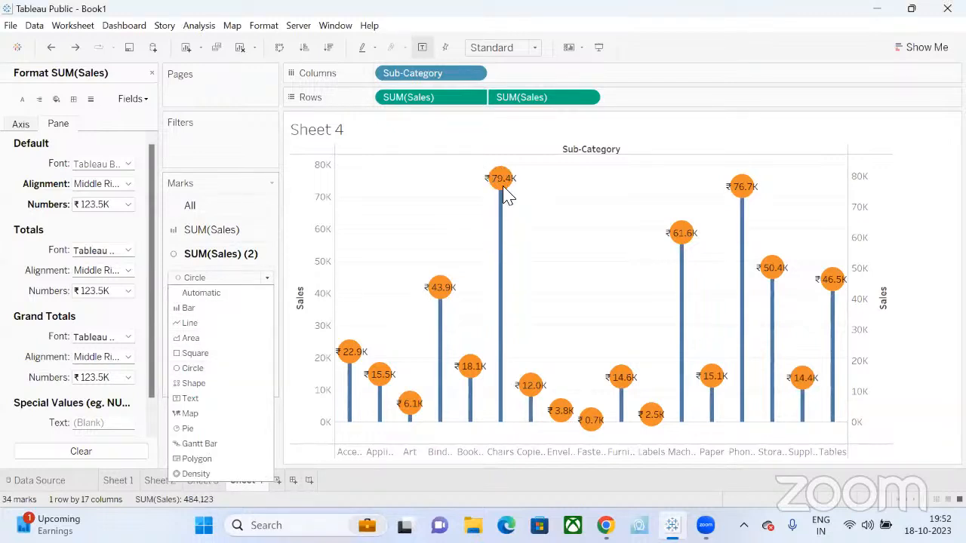
pyautogui.click(188, 358)
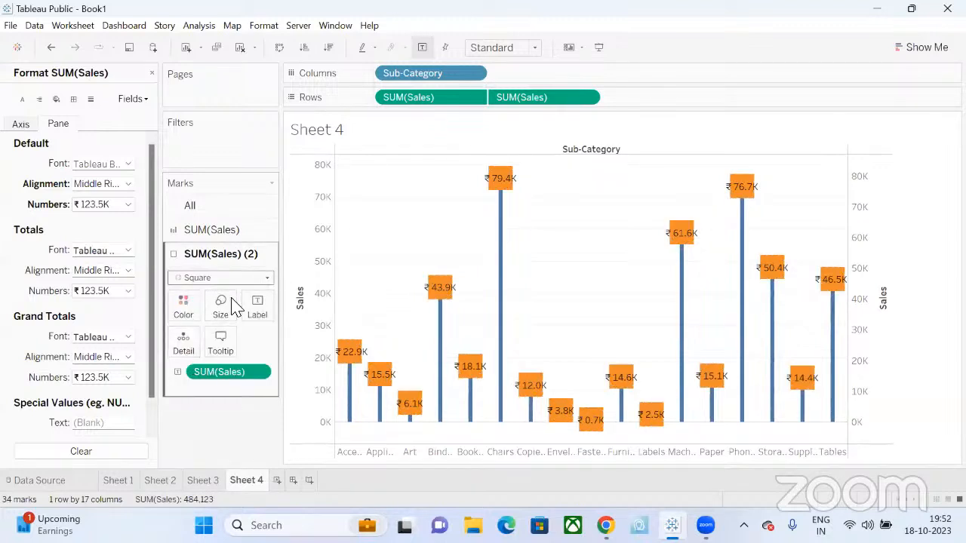
pyautogui.click(250, 278)
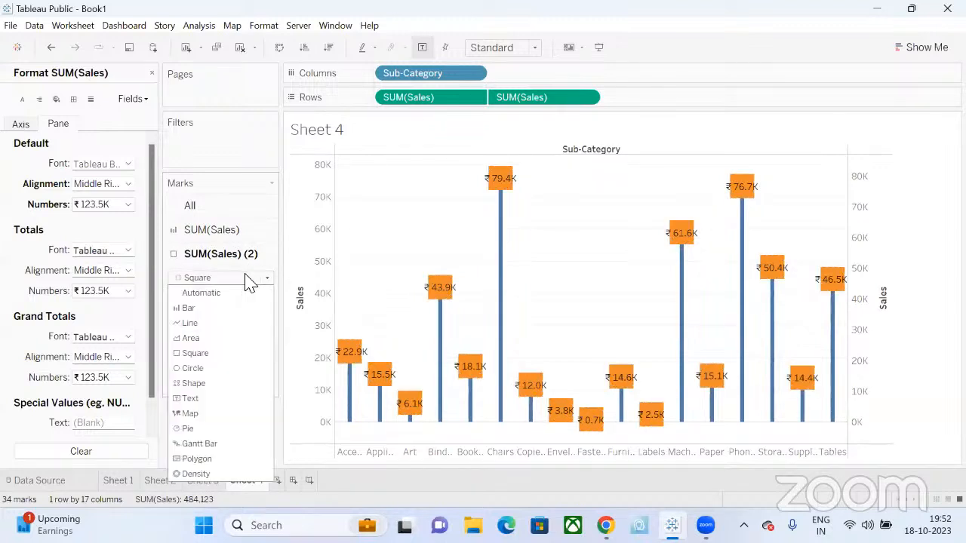
pyautogui.click(197, 368)
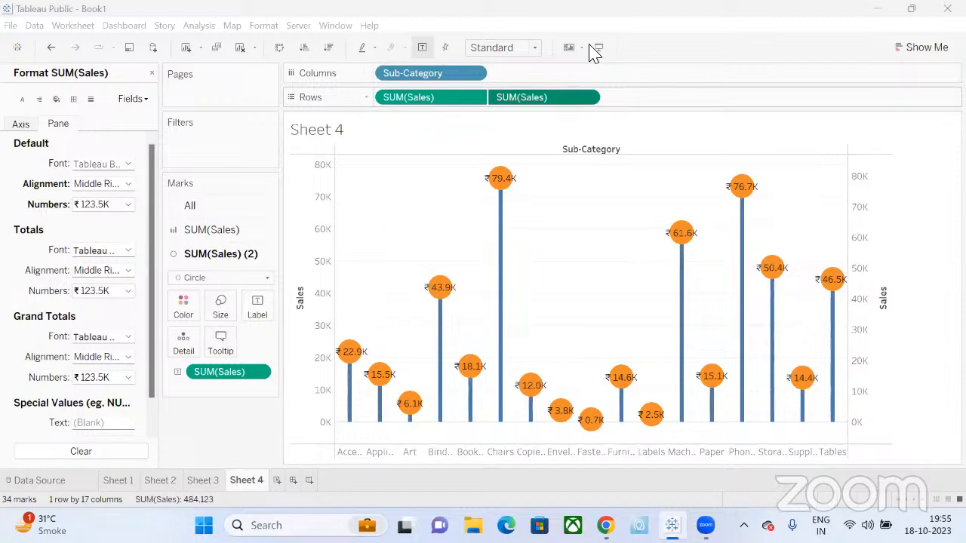
# Step: Add a new worksheet and build a bar chart with Sub-Category in Columns and Sales in Rows
pyautogui.click(277, 481)
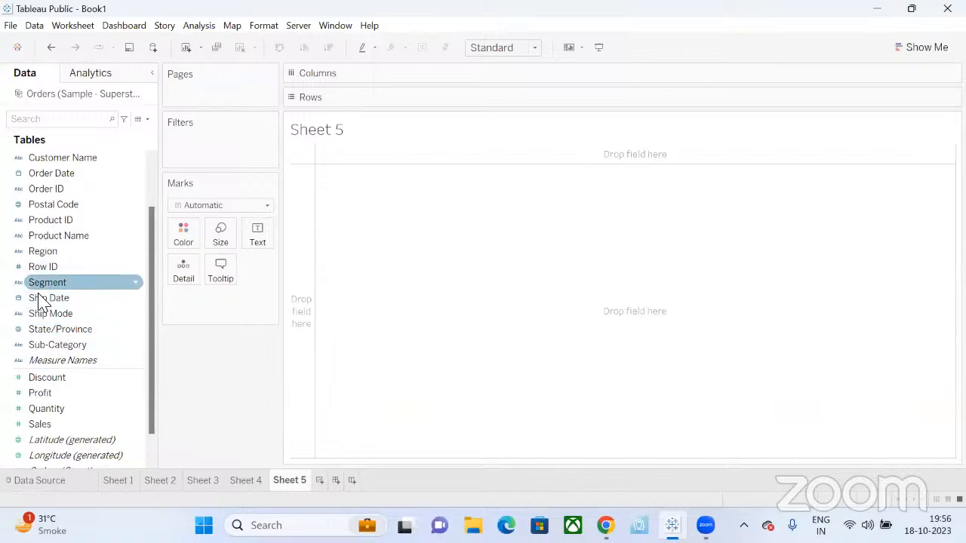
pyautogui.click(69, 346)
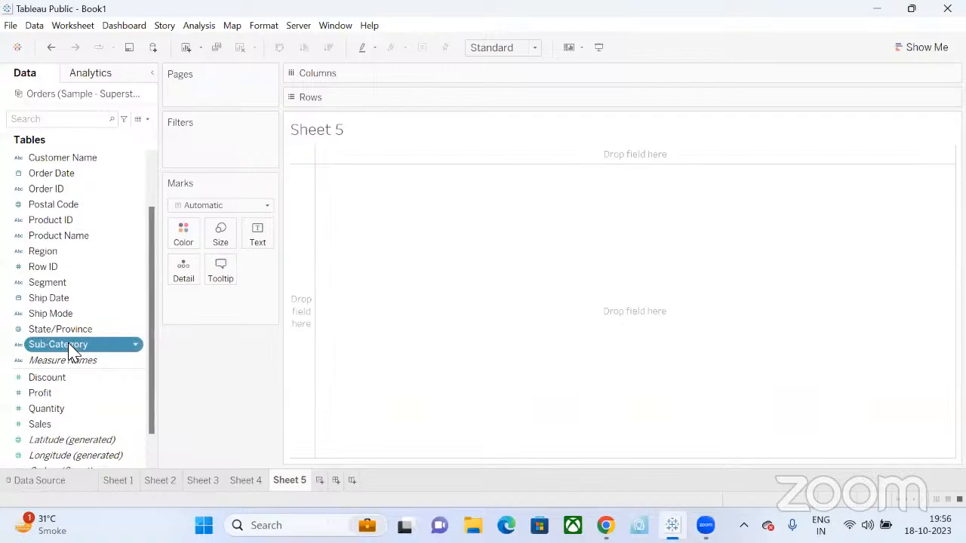
pyautogui.moveTo(81, 345); pyautogui.dragTo(424, 75)
pyautogui.moveTo(45, 424); pyautogui.dragTo(464, 108)
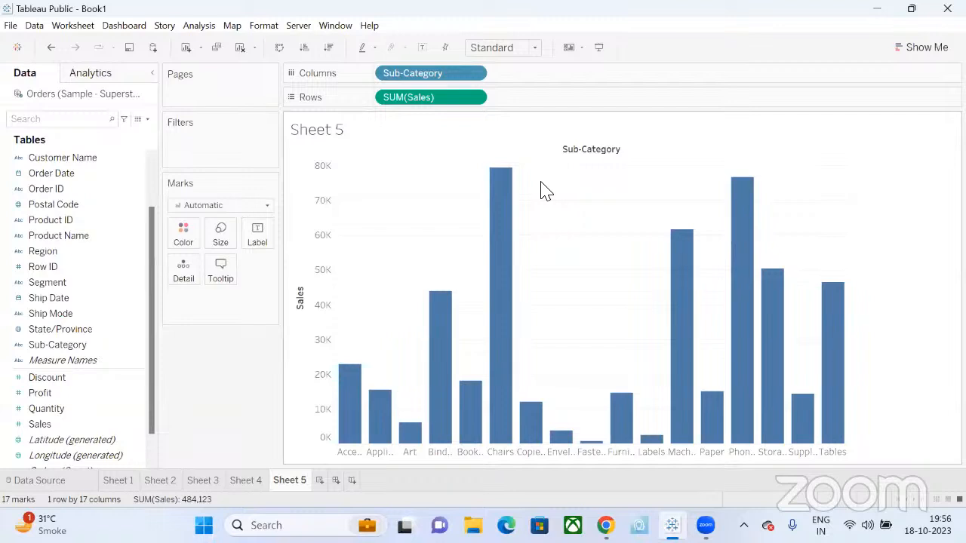
# Step: Add another new worksheet and rename it Tool Tip
pyautogui.click(319, 480)
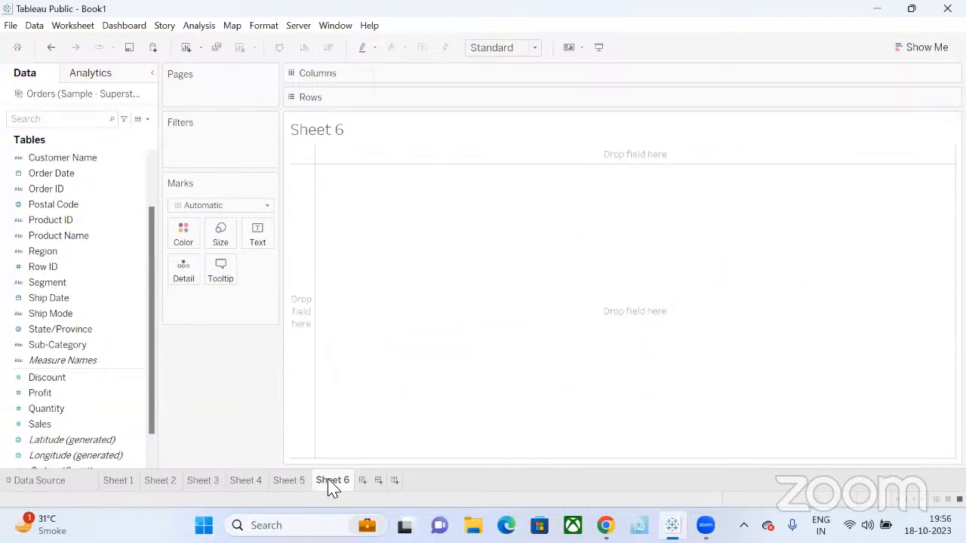
pyautogui.doubleClick(331, 481)
pyautogui.write('Tool Tip')
pyautogui.press('Return')
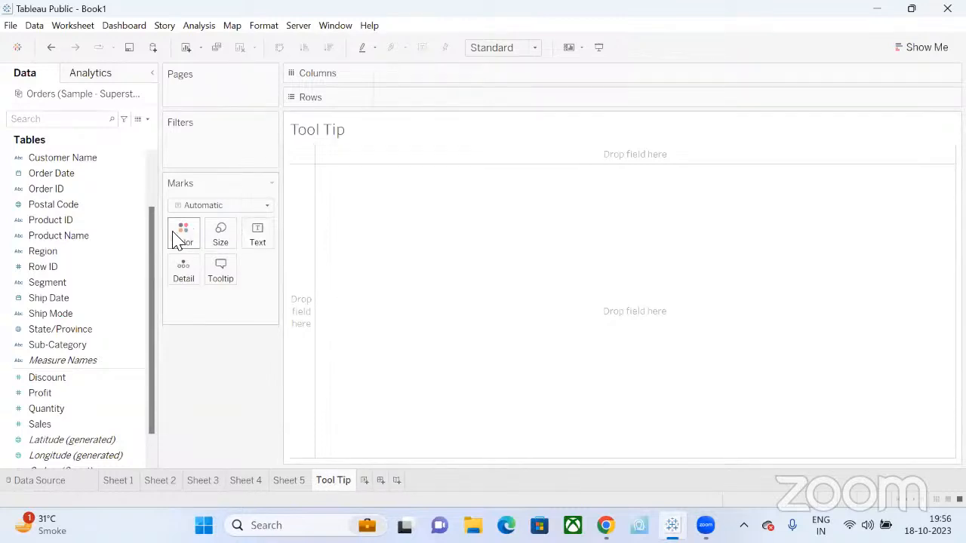
# Step: Build a pie chart on the Tool Tip sheet from the Segment and Sales fields
pyautogui.click(60, 283)
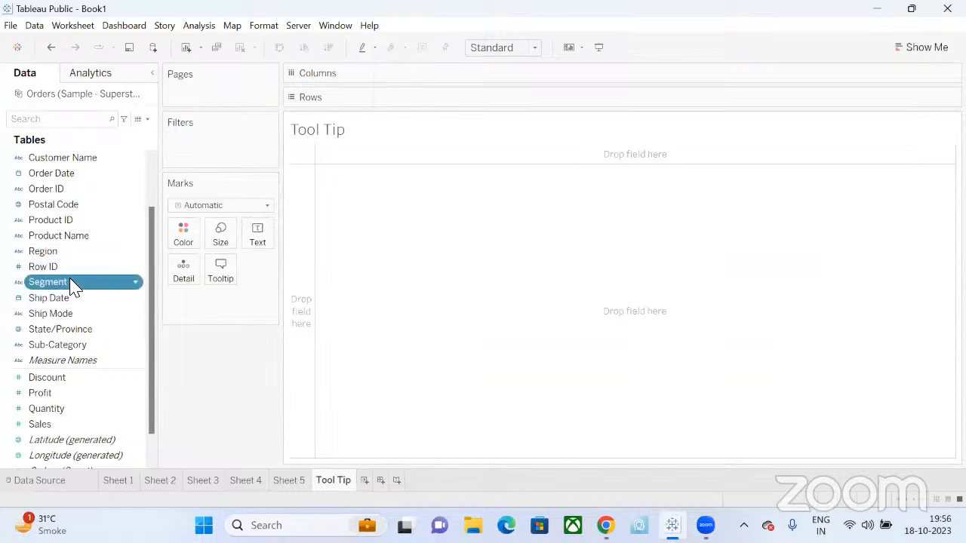
pyautogui.keyDown('ctrl'); pyautogui.click(53, 408); pyautogui.keyUp('ctrl')
pyautogui.keyDown('ctrl'); pyautogui.click(45, 424); pyautogui.keyUp('ctrl')
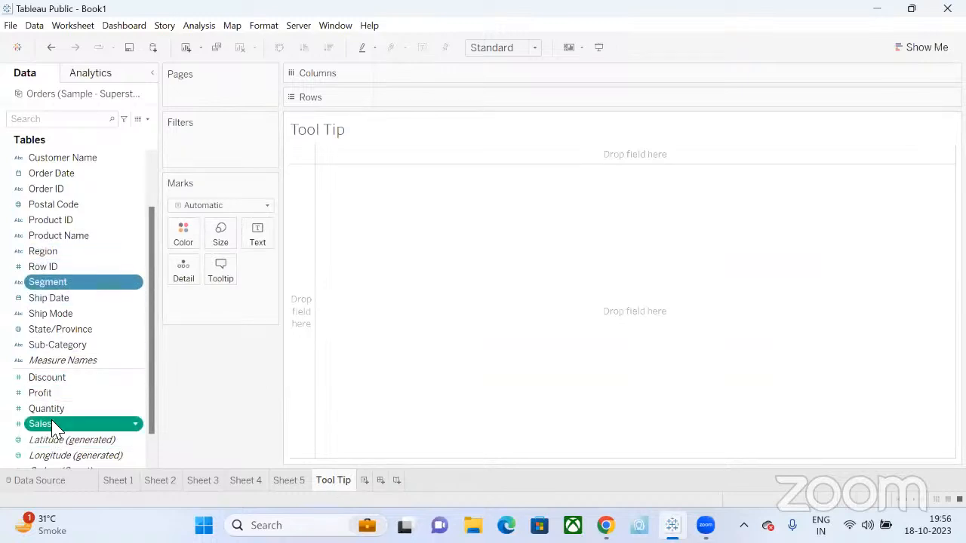
pyautogui.click(915, 50)
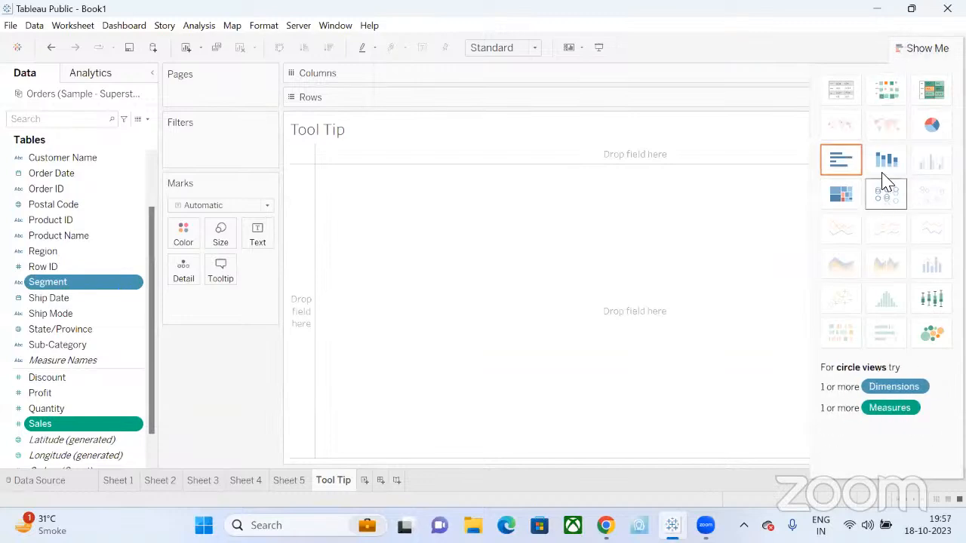
pyautogui.click(930, 126)
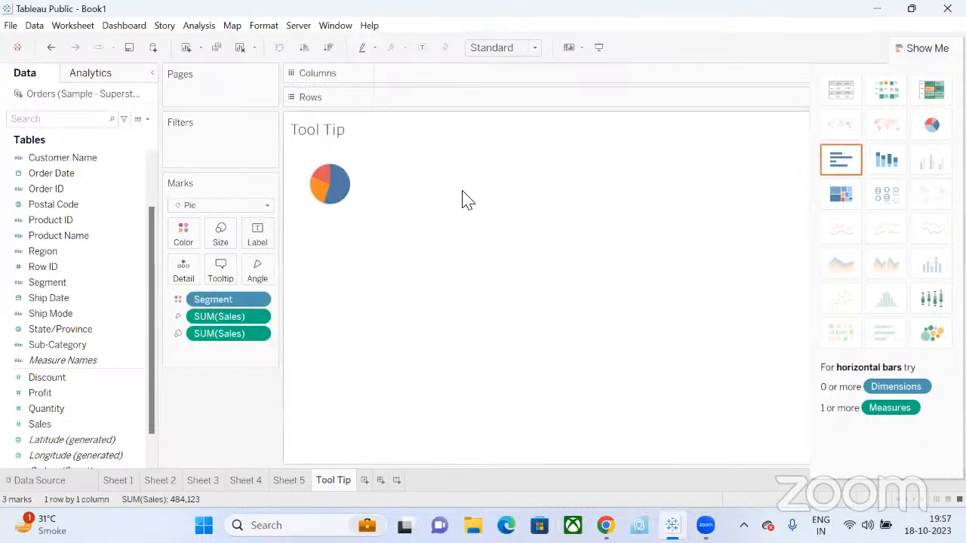
# Step: Fit the pie chart to Entire View and label its slices with Sales and Segment
pyautogui.click(526, 47)
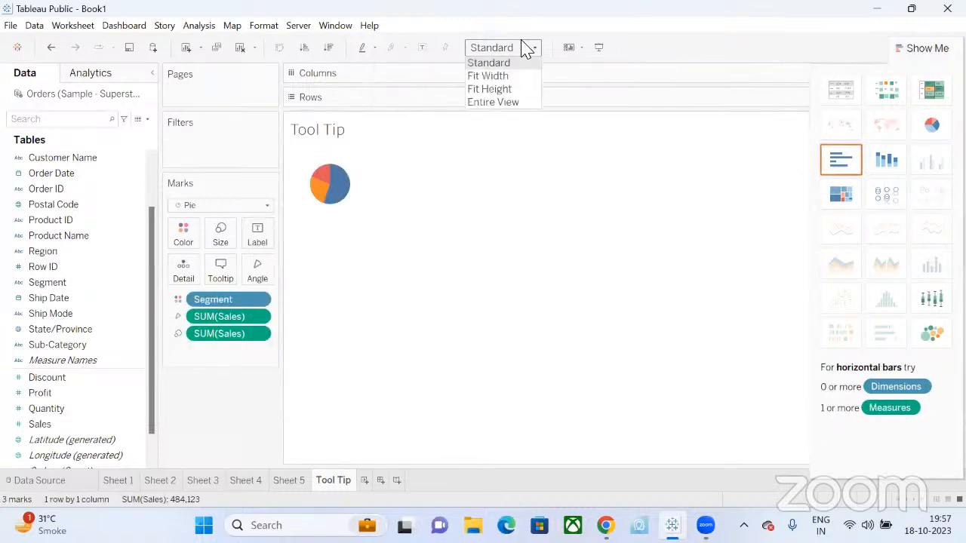
pyautogui.click(499, 102)
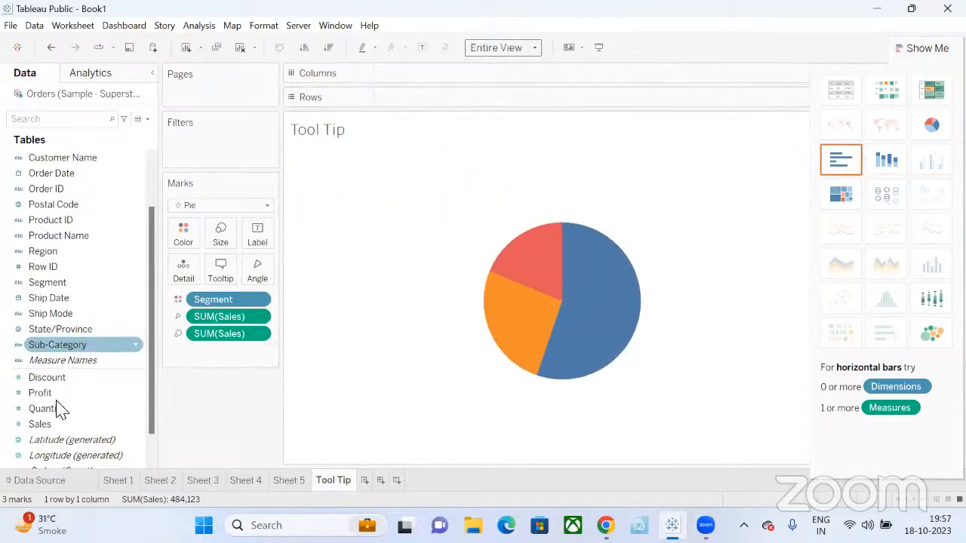
pyautogui.moveTo(45, 424); pyautogui.dragTo(256, 235)
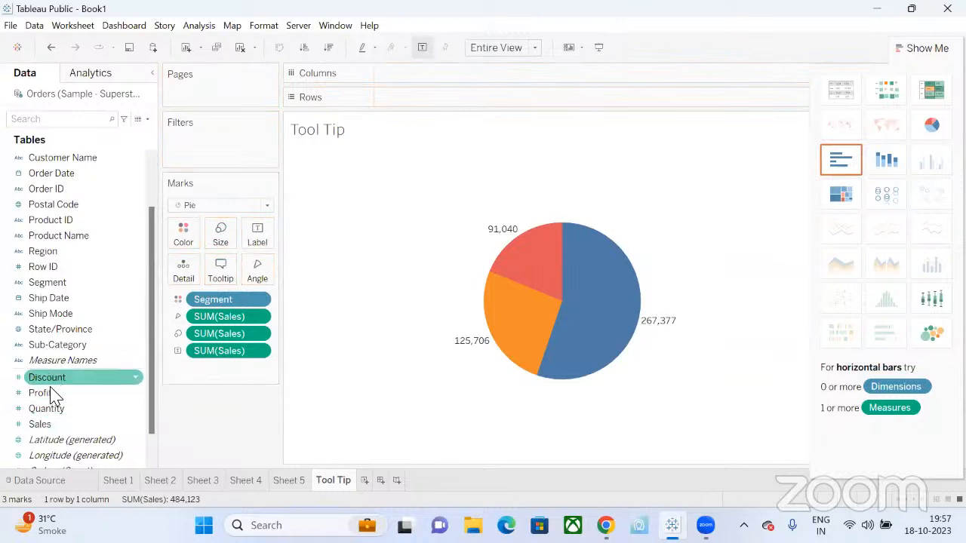
pyautogui.moveTo(66, 285); pyautogui.dragTo(260, 243)
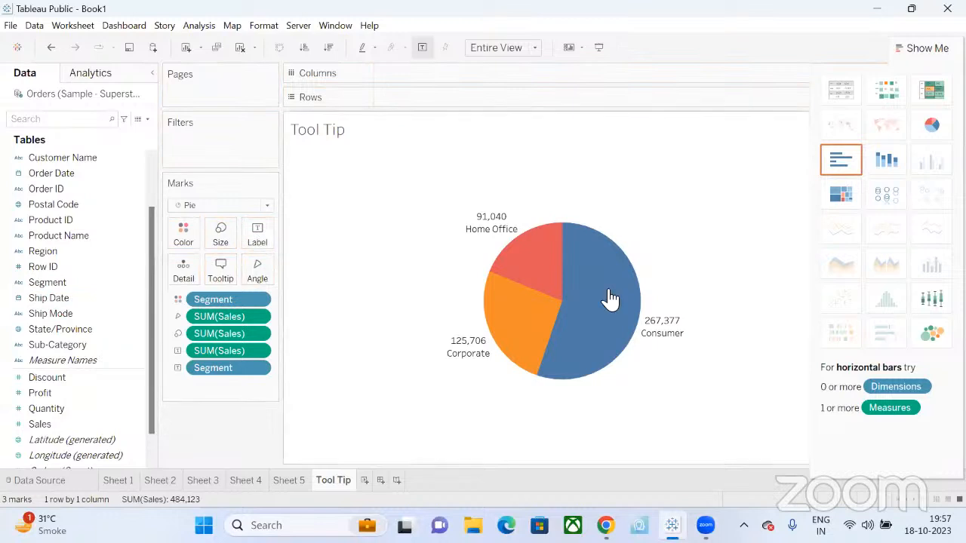
# Step: Rename Sheet 5 as Sales By Sub Category and return to the Tool Tip sheet
pyautogui.click(301, 484)
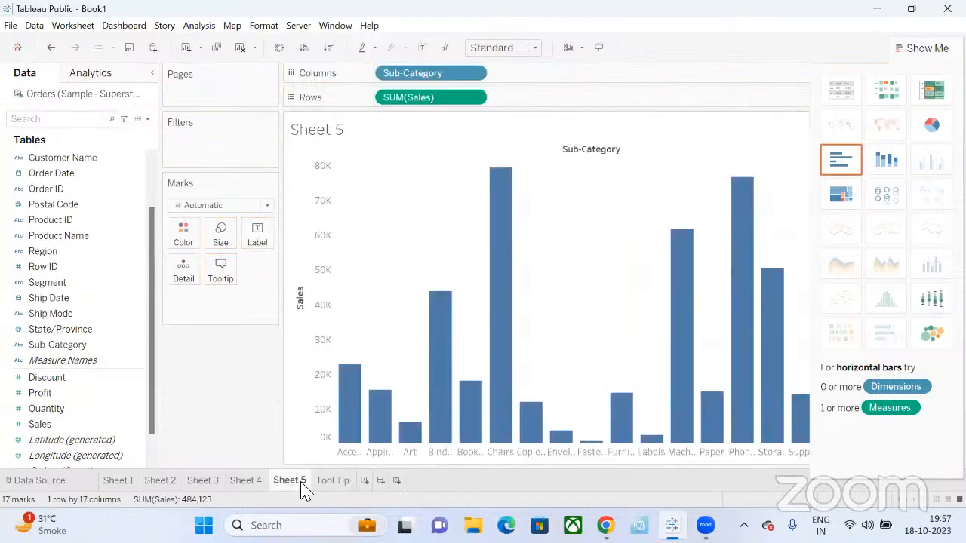
pyautogui.doubleClick(303, 487)
pyautogui.write('Sales By Su')
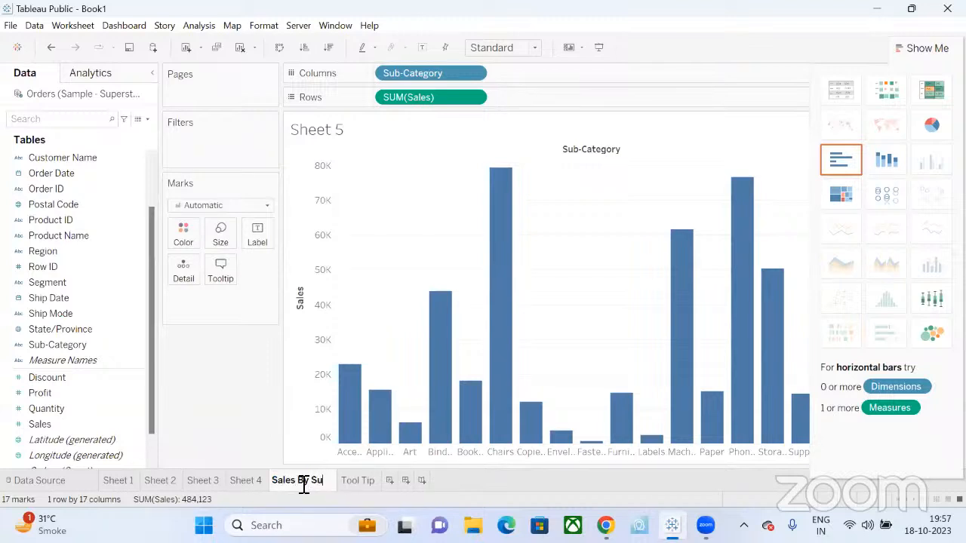
pyautogui.write('b Category')
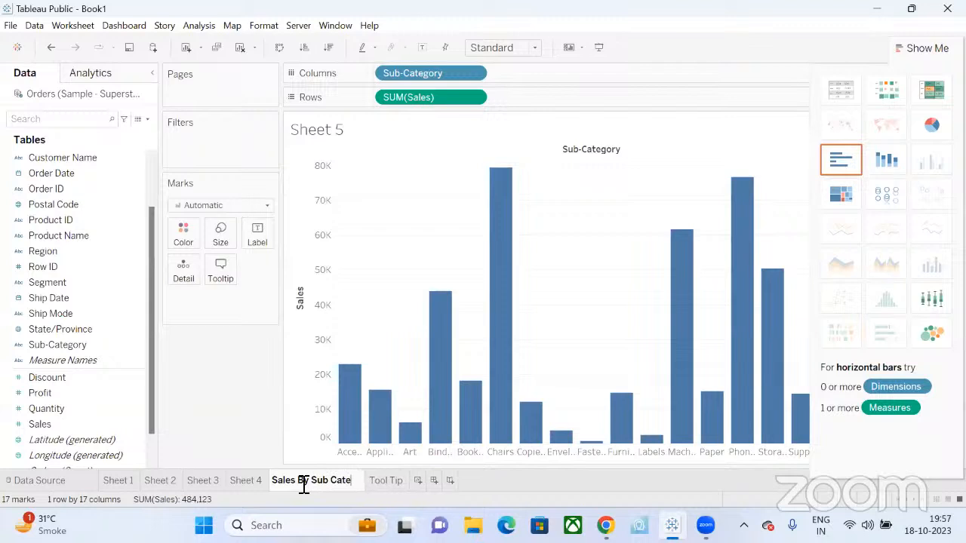
pyautogui.click(403, 480)
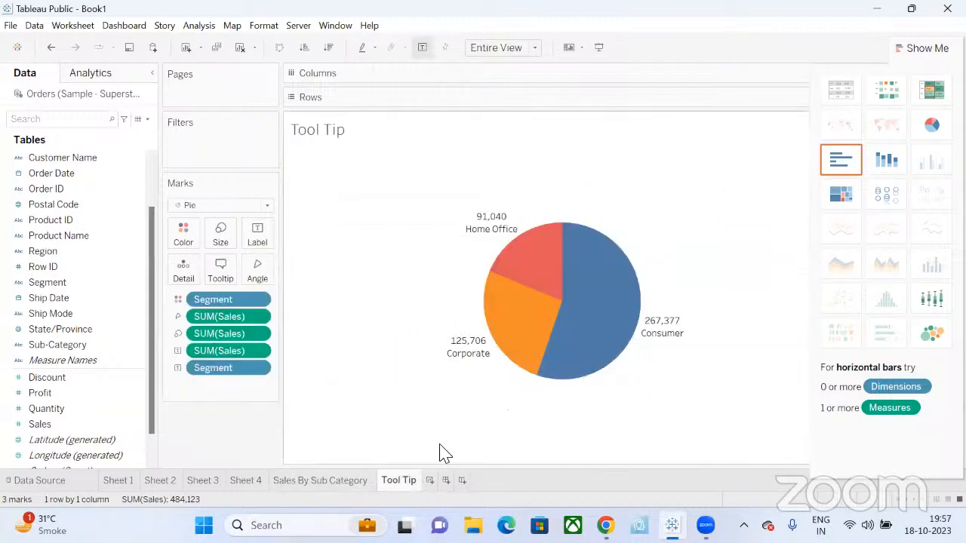
# Step: Compare the Sales By Sub Category and Tool Tip sheets and examine the default tooltip on the Chairs bar
pyautogui.click(327, 480)
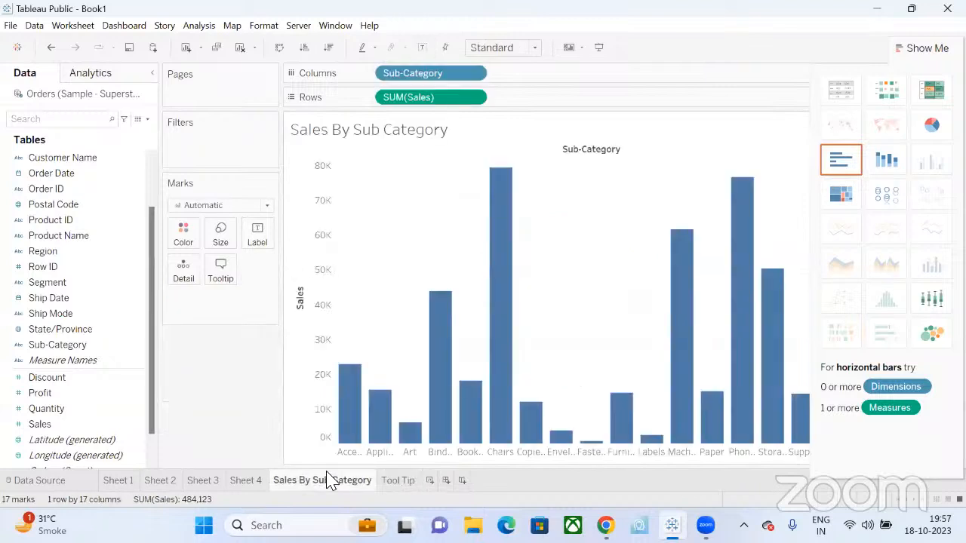
pyautogui.click(402, 482)
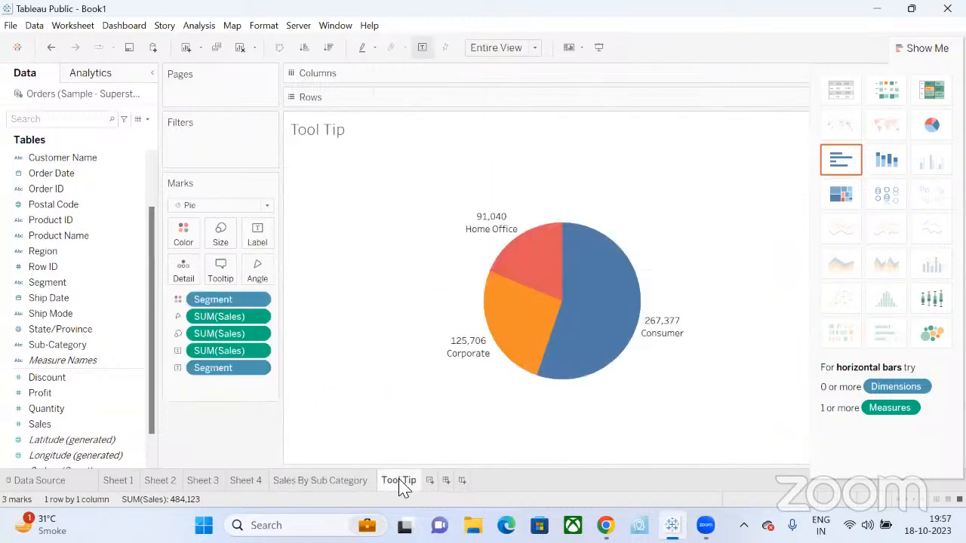
pyautogui.click(347, 485)
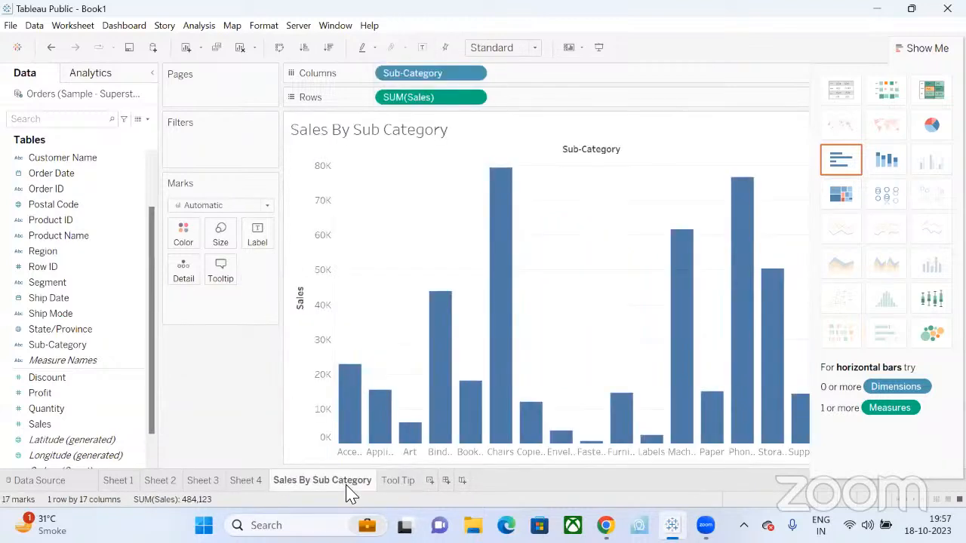
pyautogui.moveTo(477, 336)
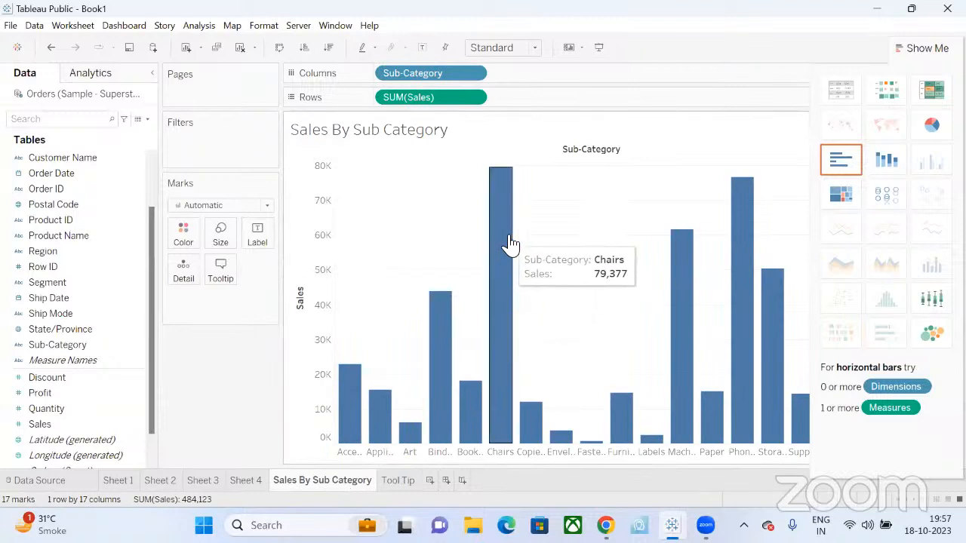
pyautogui.moveTo(498, 282)
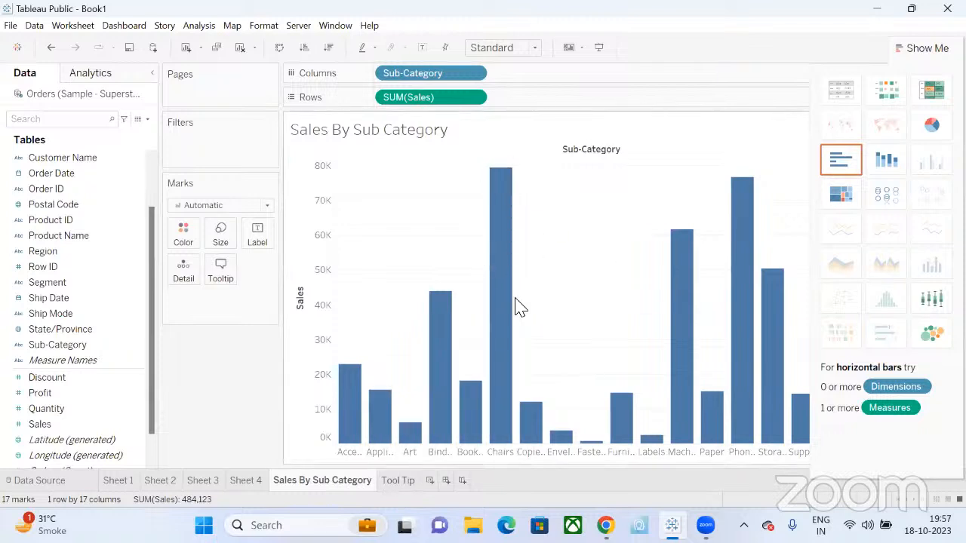
pyautogui.moveTo(509, 242)
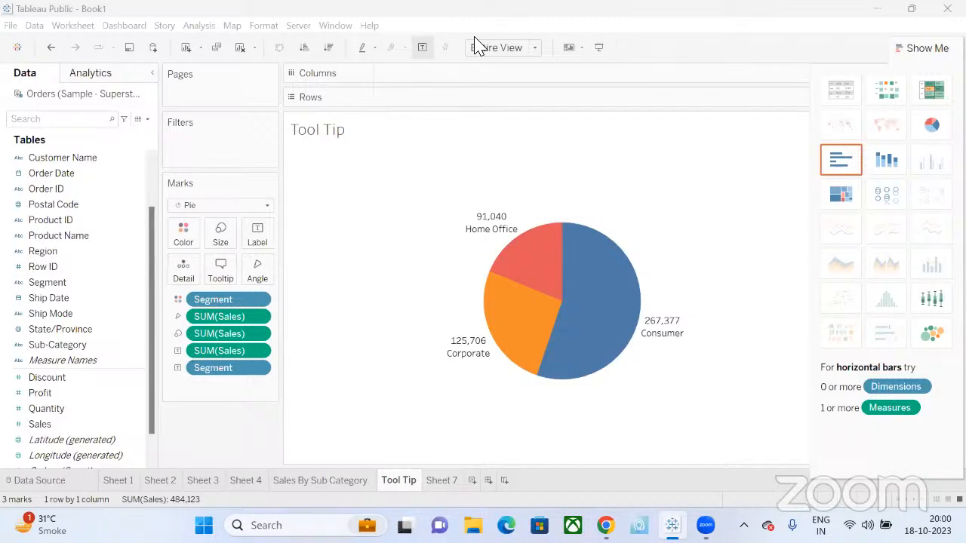
# Step: Go to the Sales By Sub Category sheet and review the default tooltip text and how it shows on the Chairs bar
pyautogui.click(350, 481)
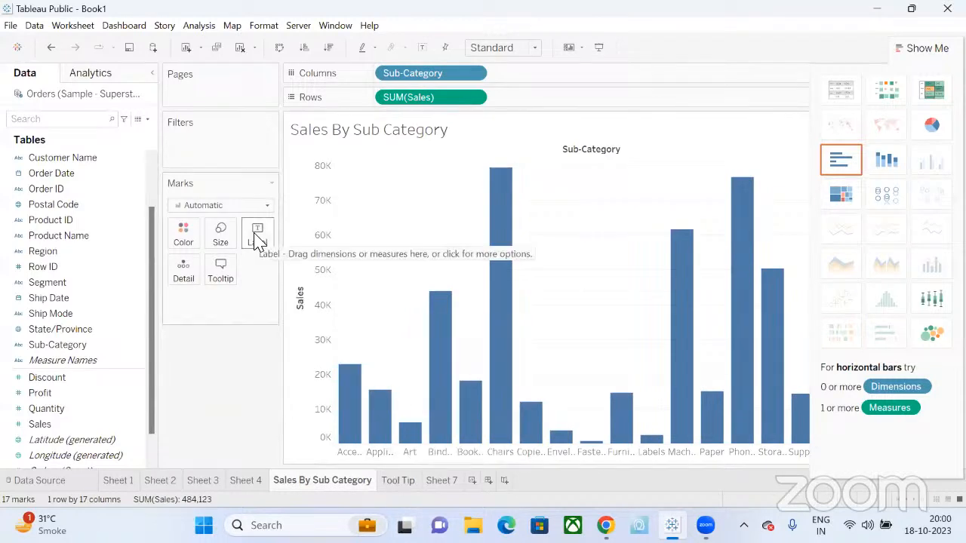
pyautogui.click(220, 272)
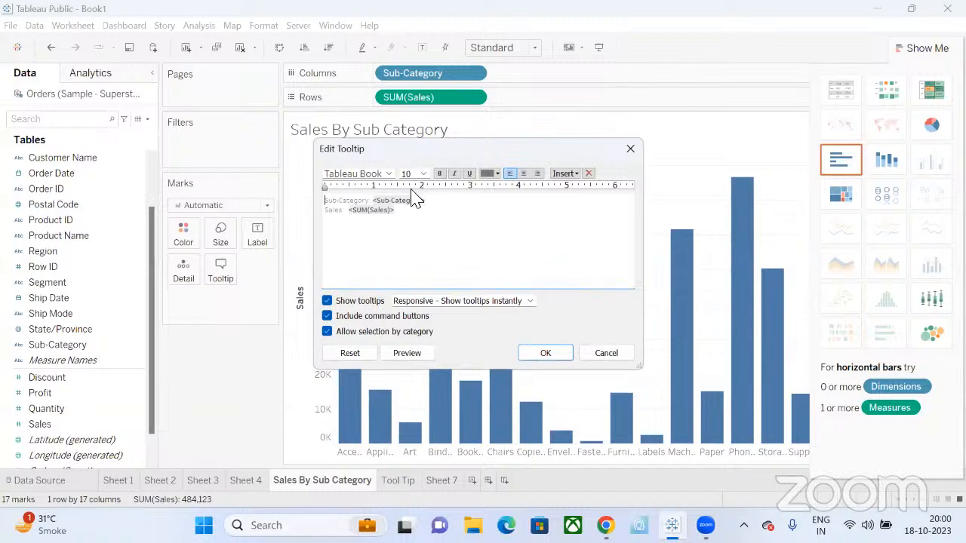
pyautogui.moveTo(412, 216); pyautogui.dragTo(309, 199)
pyautogui.press('Escape')
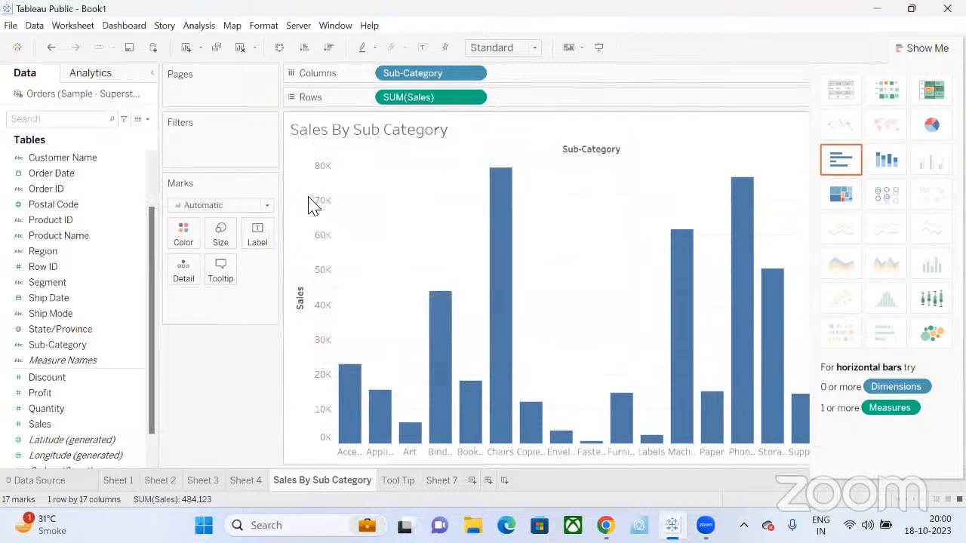
pyautogui.moveTo(502, 266)
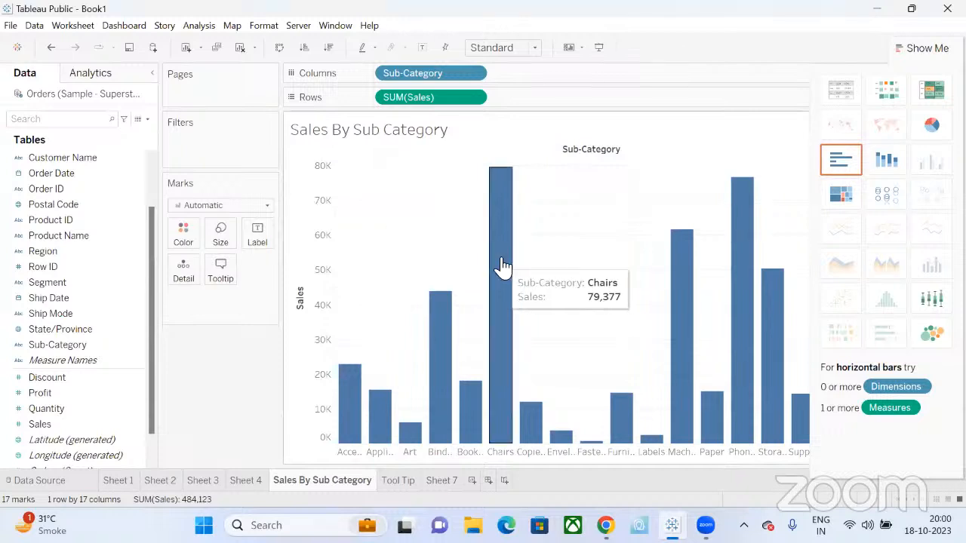
# Step: Replace the default tooltip text of the Sales By Sub Category bars with the inserted Tool Tip sheet
pyautogui.click(225, 273)
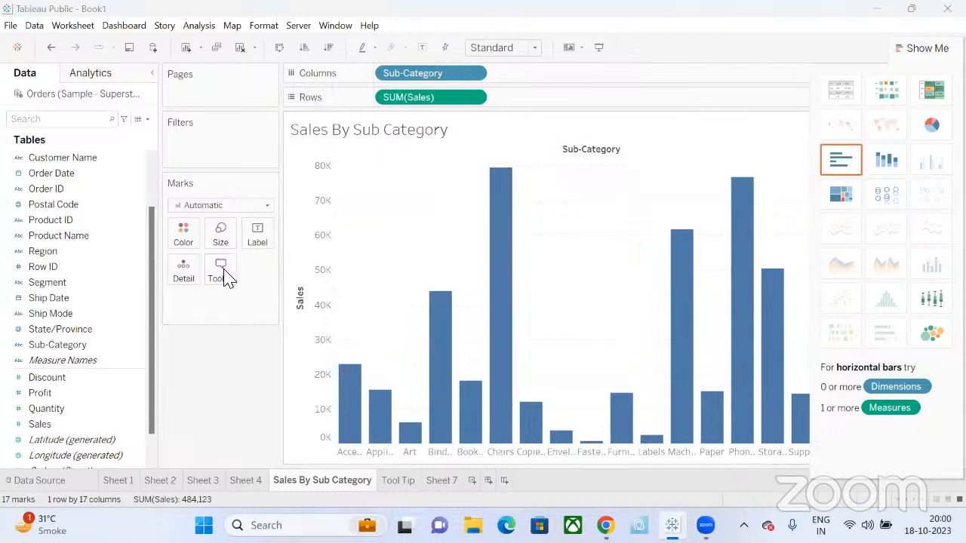
pyautogui.hotkey('ctrl', 'a')
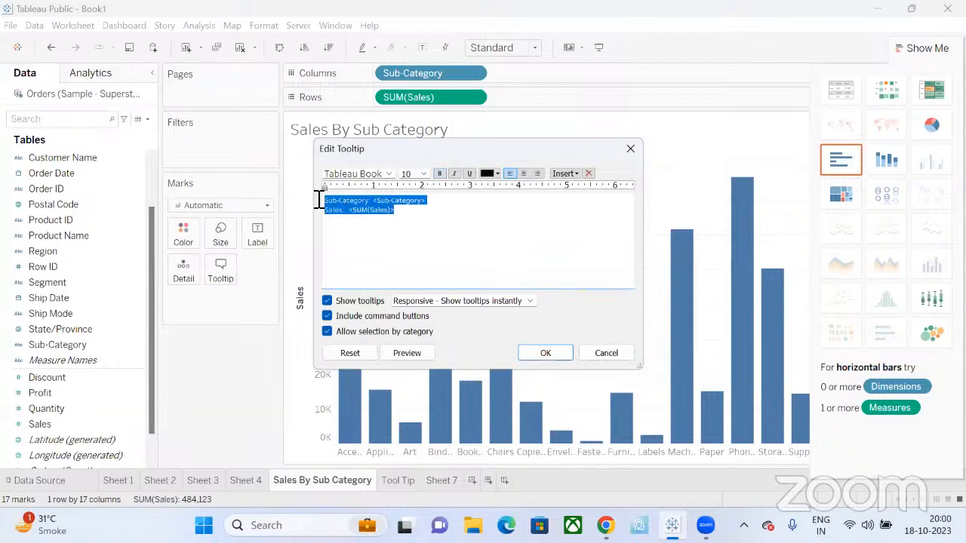
pyautogui.press('Delete')
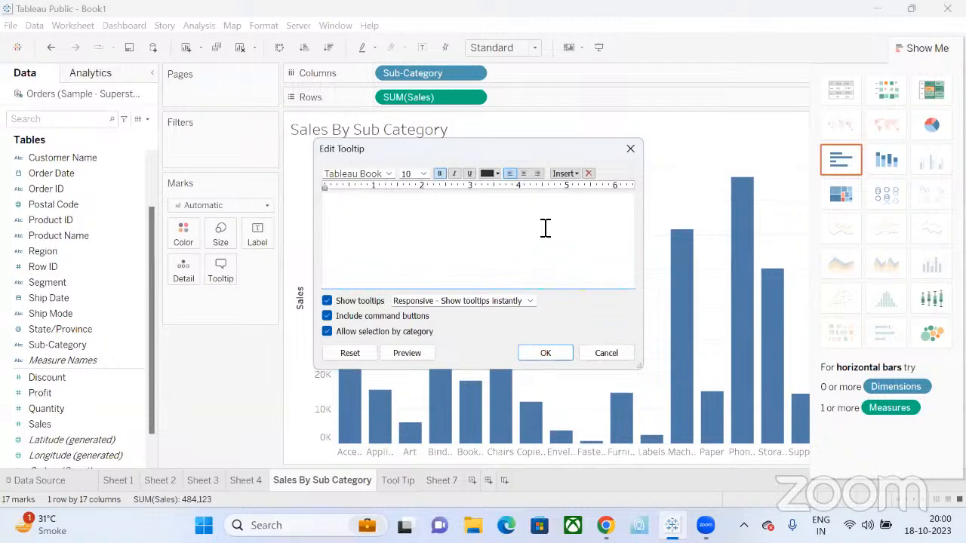
pyautogui.click(578, 179)
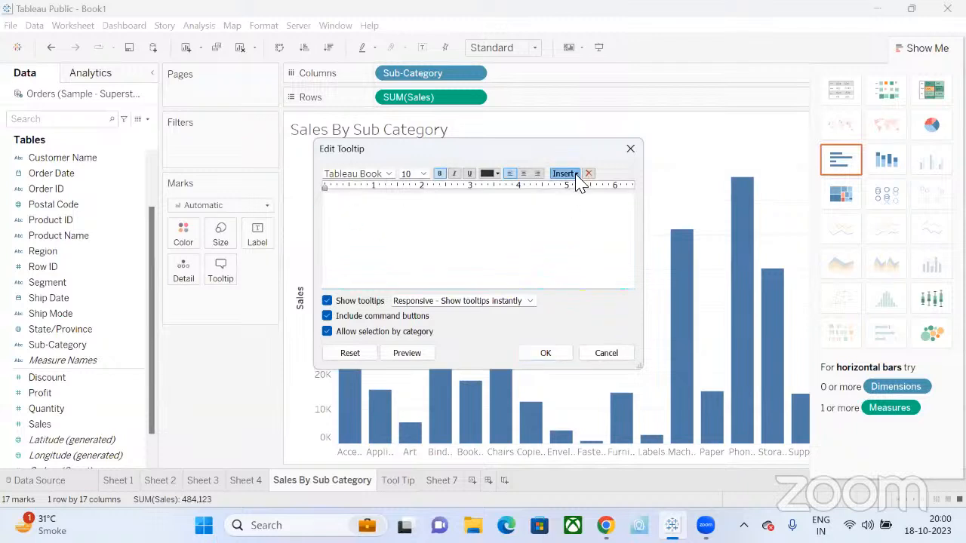
pyautogui.moveTo(587, 194)
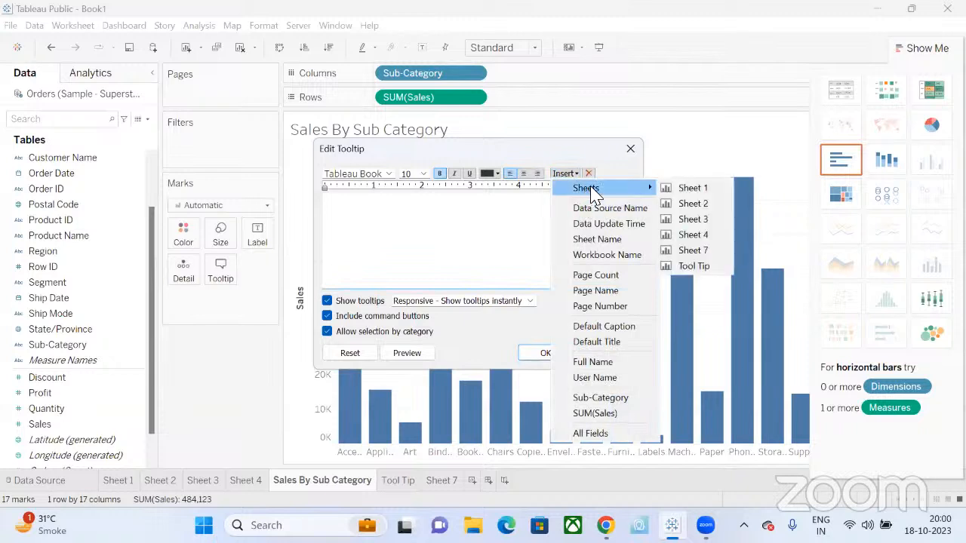
pyautogui.click(433, 259)
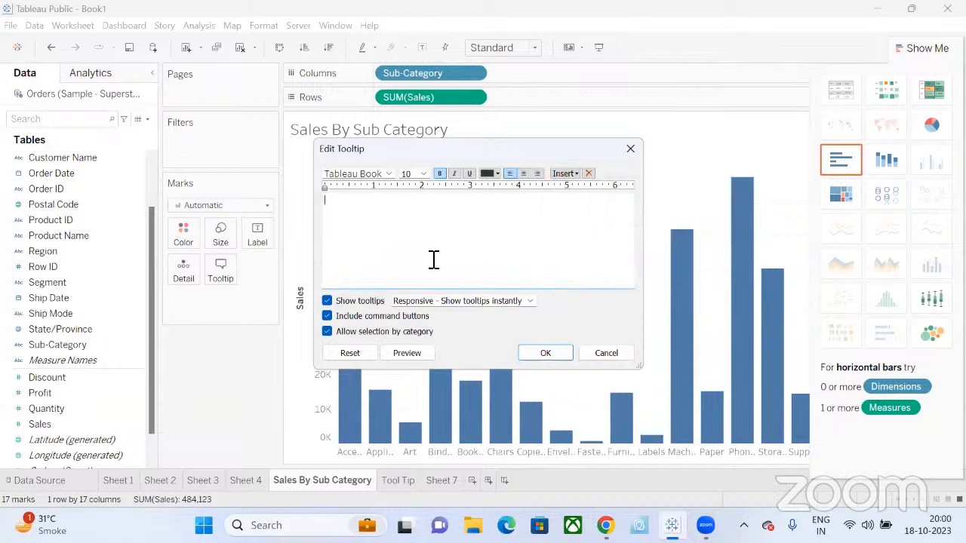
pyautogui.click(577, 180)
pyautogui.moveTo(581, 187)
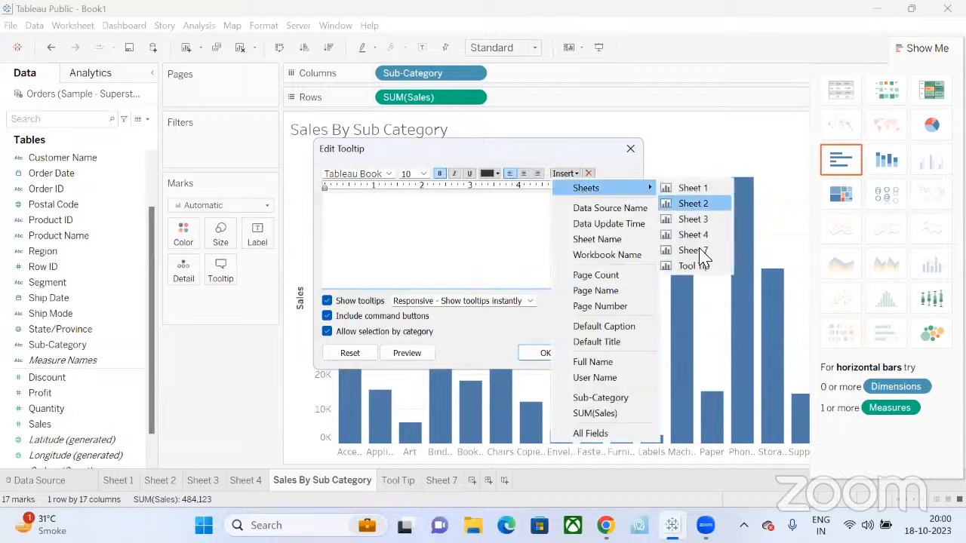
pyautogui.click(692, 266)
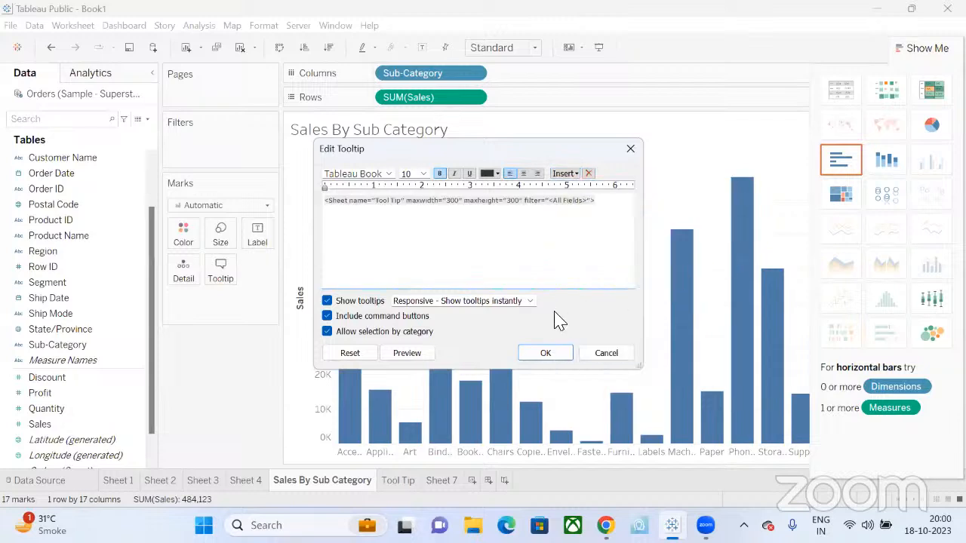
pyautogui.click(547, 354)
# Step: Check the pie chart tooltip on the Chairs and Machines bars
pyautogui.moveTo(498, 280)
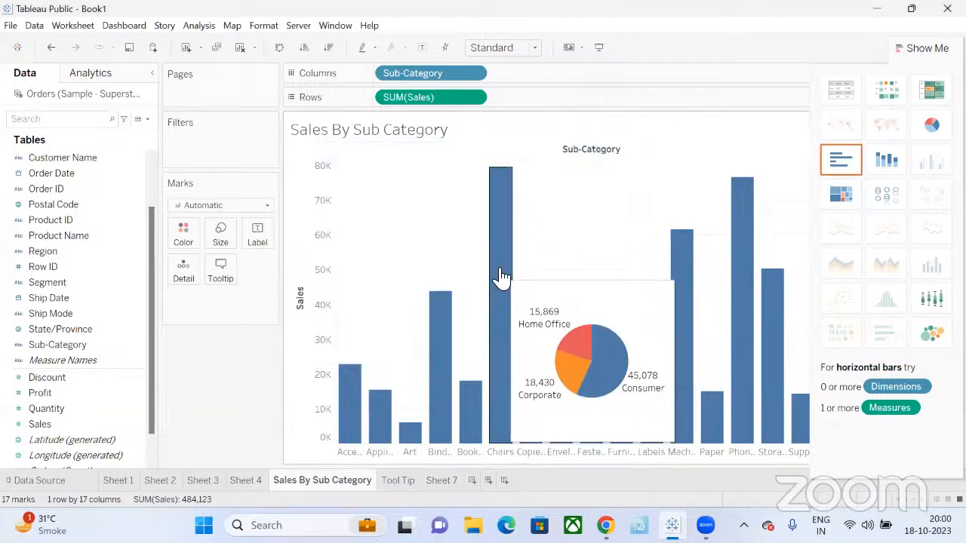
pyautogui.moveTo(682, 268)
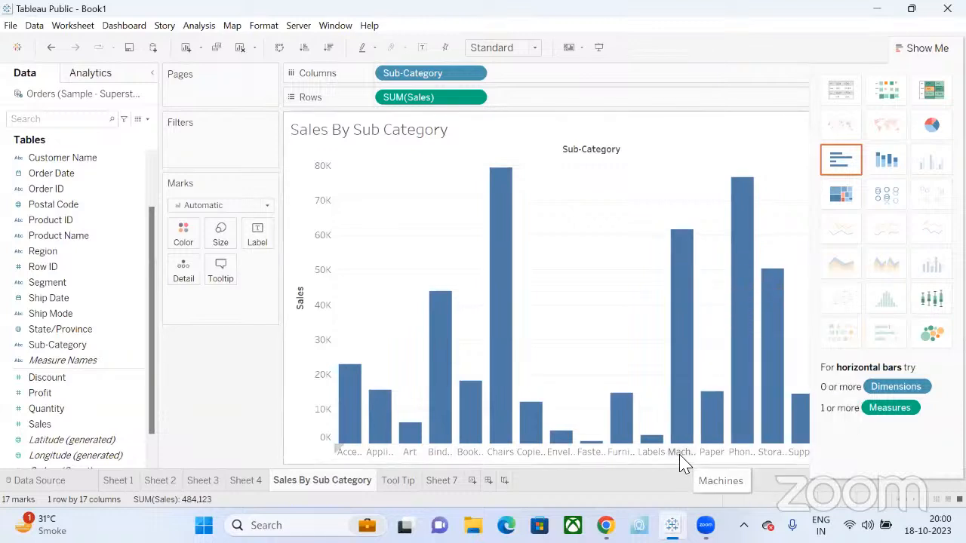
pyautogui.moveTo(684, 338)
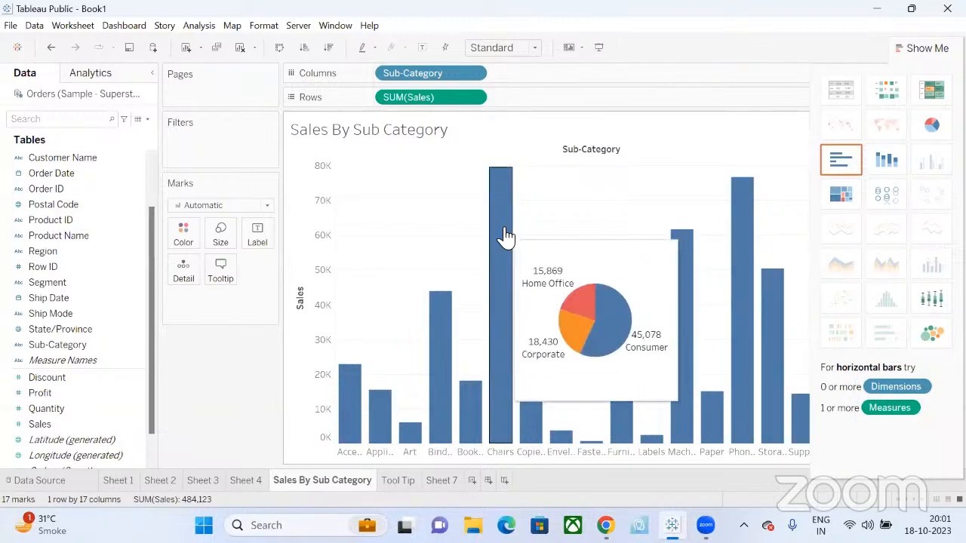
# Step: Review the tooltip definition of the Sales By Sub Category bars and the sheets available for insertion, leaving the tooltip as it is
pyautogui.click(220, 268)
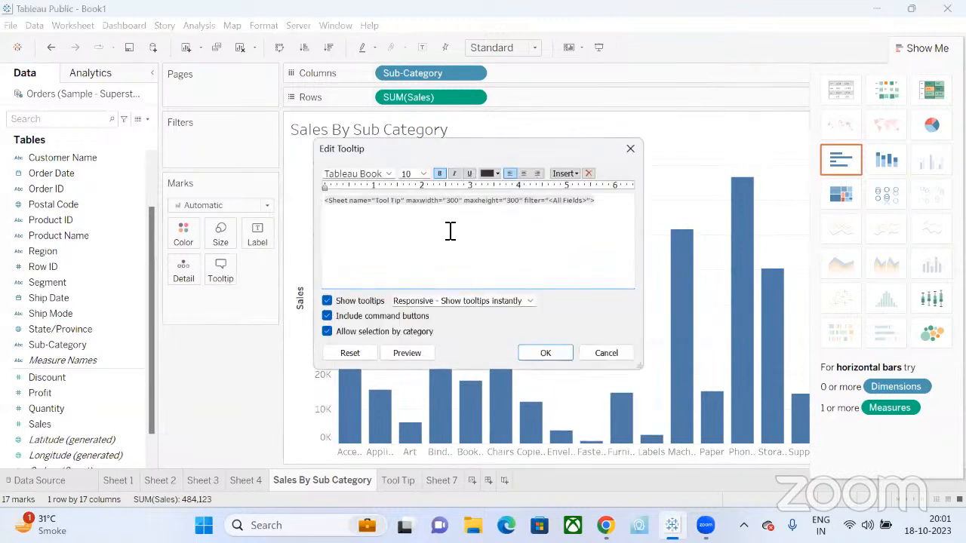
pyautogui.click(571, 174)
pyautogui.moveTo(642, 188)
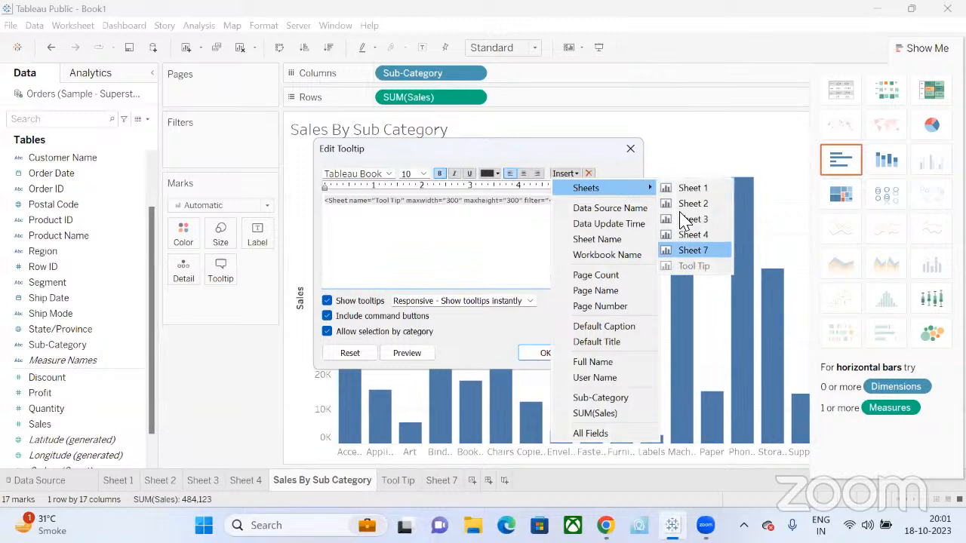
pyautogui.click(685, 114)
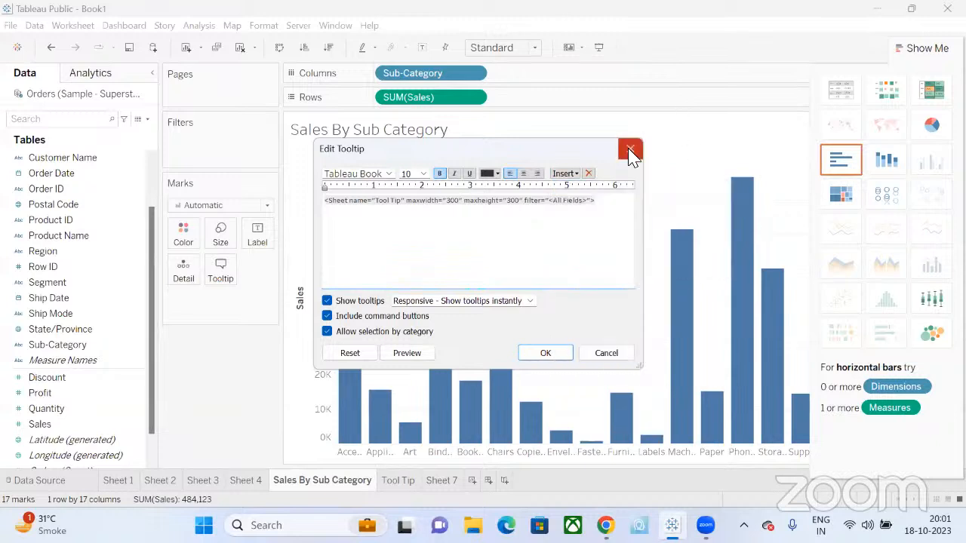
pyautogui.click(631, 151)
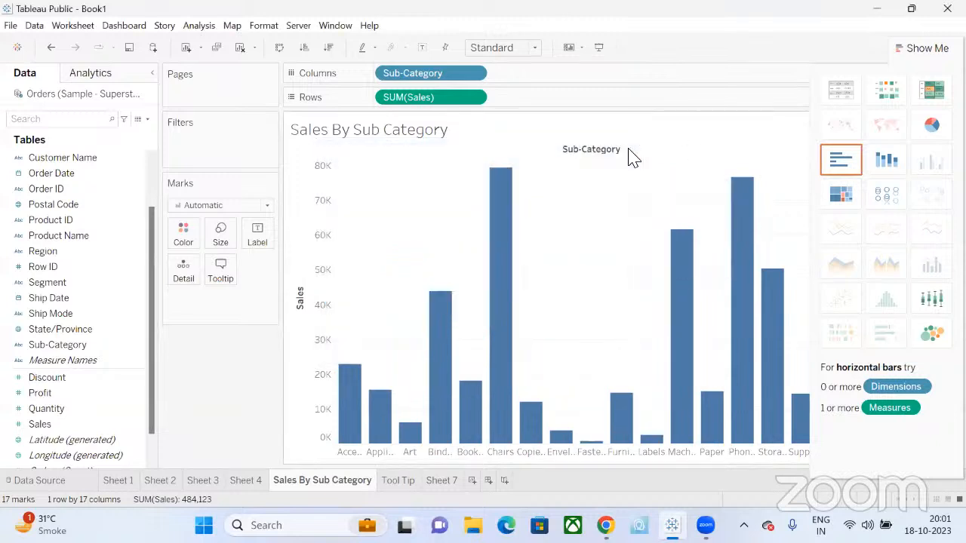
pyautogui.click(583, 52)
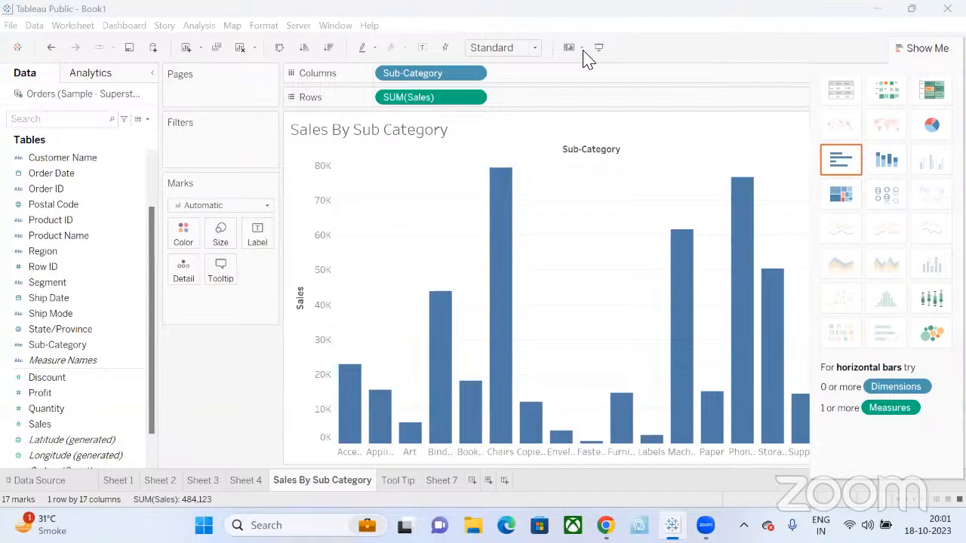
# Step: Go to the empty Sheet 7, view the example bar-in-bar chart in Word, and return to Tableau to look over the measures
pyautogui.click(443, 481)
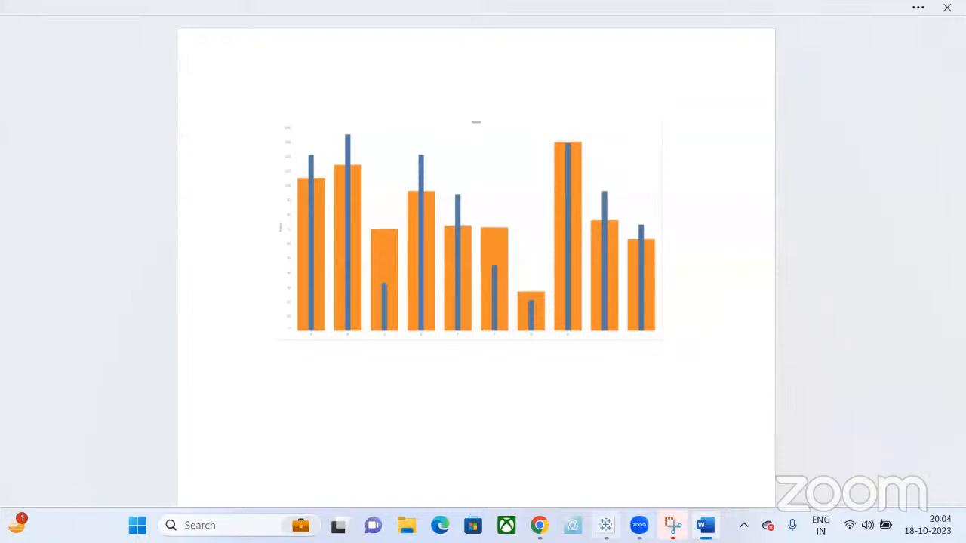
pyautogui.click(606, 526)
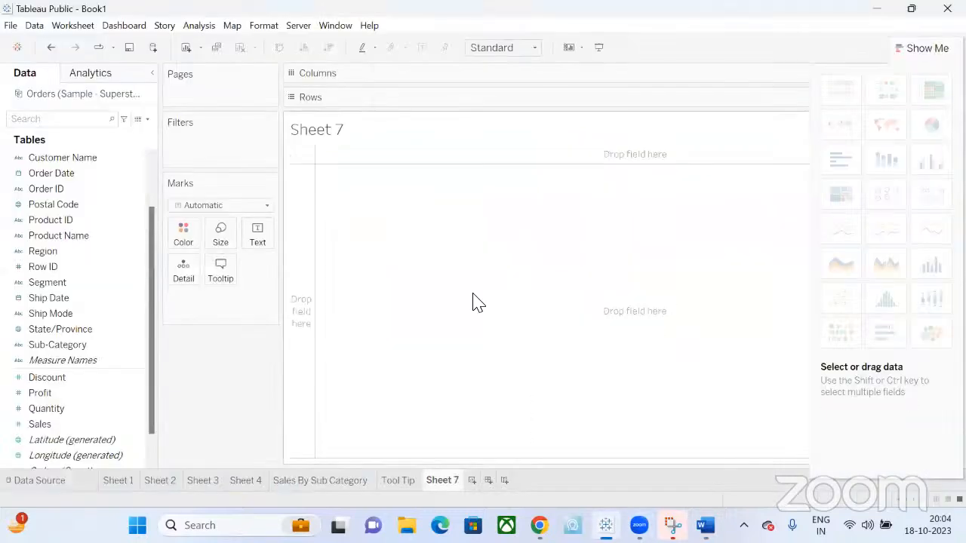
pyautogui.click(102, 394)
pyautogui.click(106, 408)
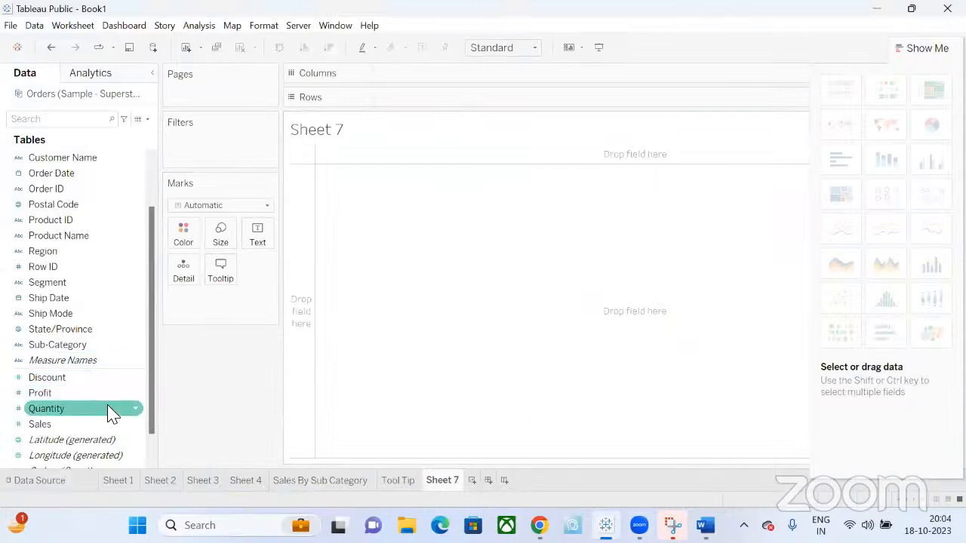
pyautogui.click(71, 380)
pyautogui.click(76, 408)
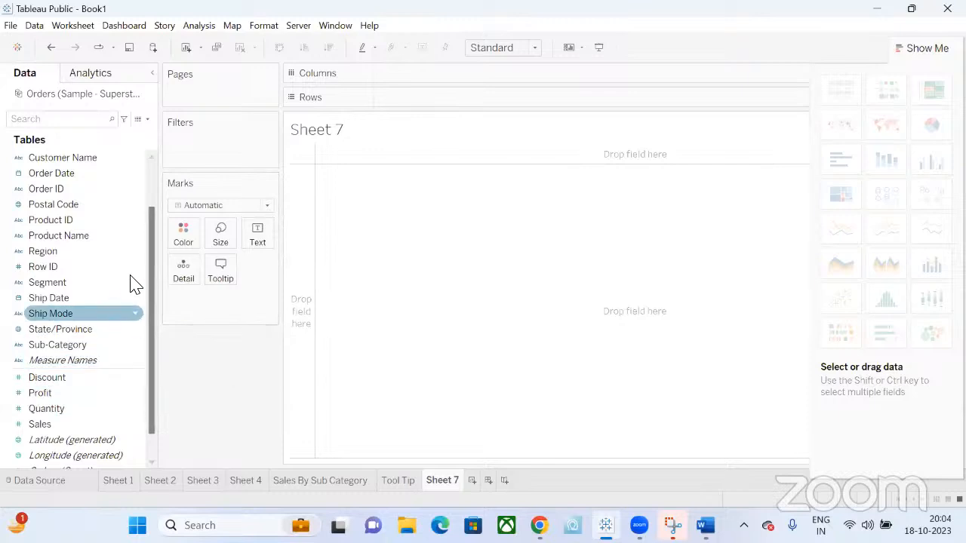
pyautogui.click(137, 380)
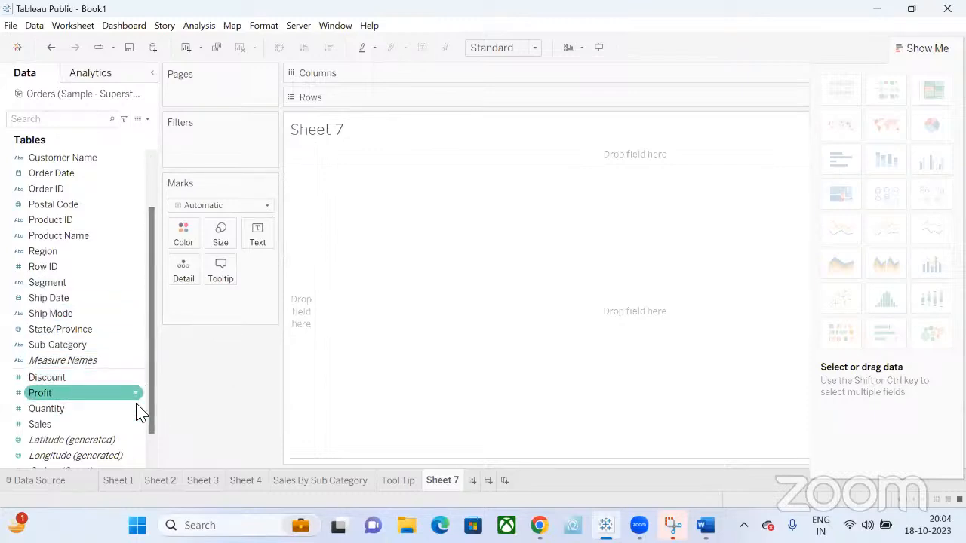
# Step: Start a calculated field based on the Sales measure and name it Target
pyautogui.click(138, 426)
pyautogui.rightClick(138, 427)
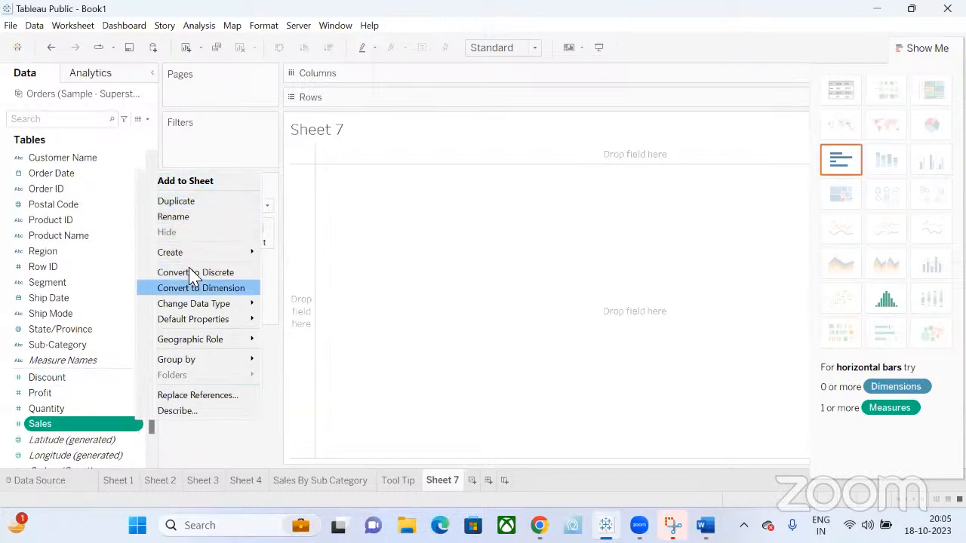
pyautogui.click(172, 460)
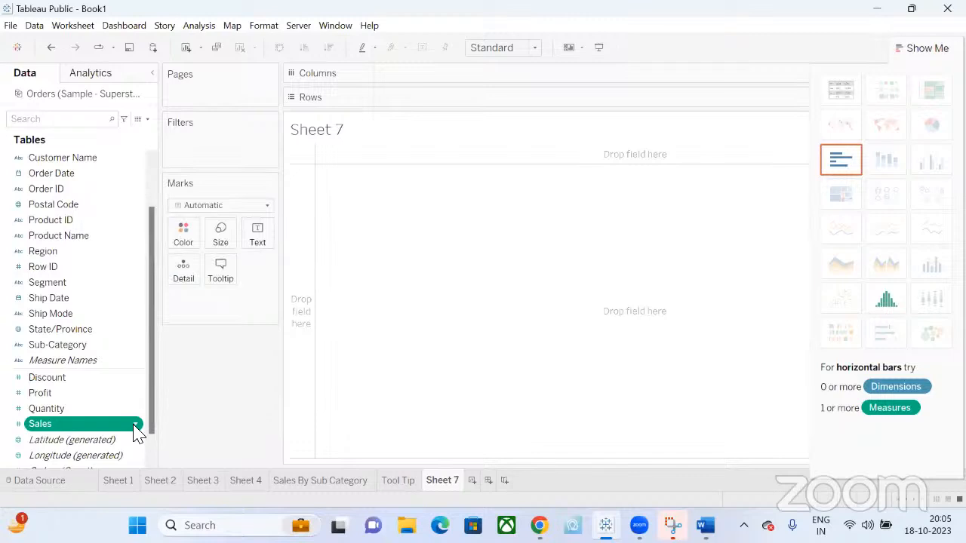
pyautogui.click(136, 426)
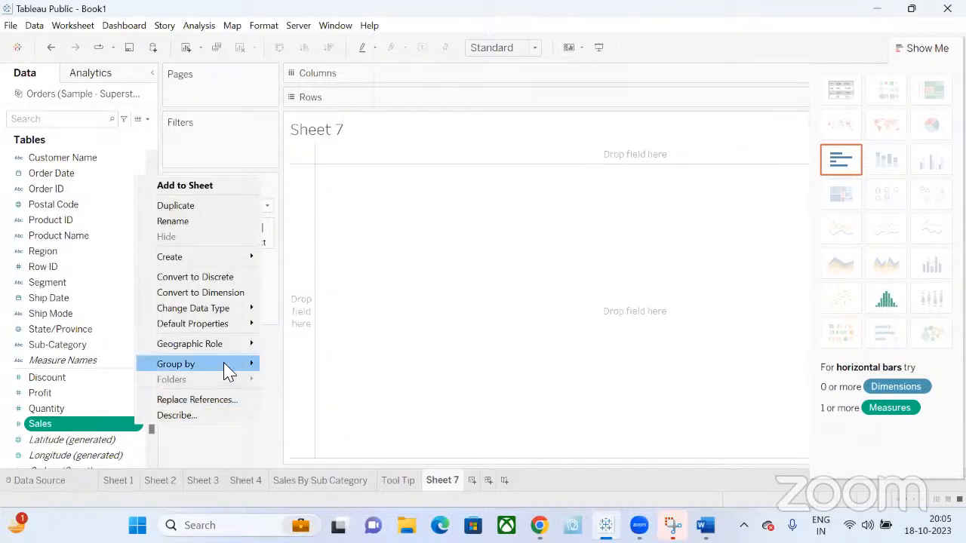
pyautogui.moveTo(227, 371)
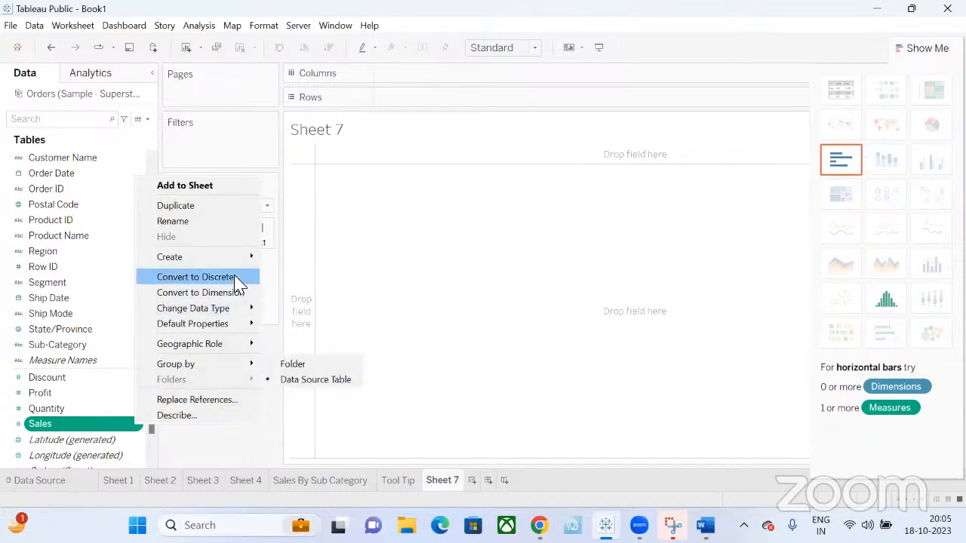
pyautogui.moveTo(235, 260)
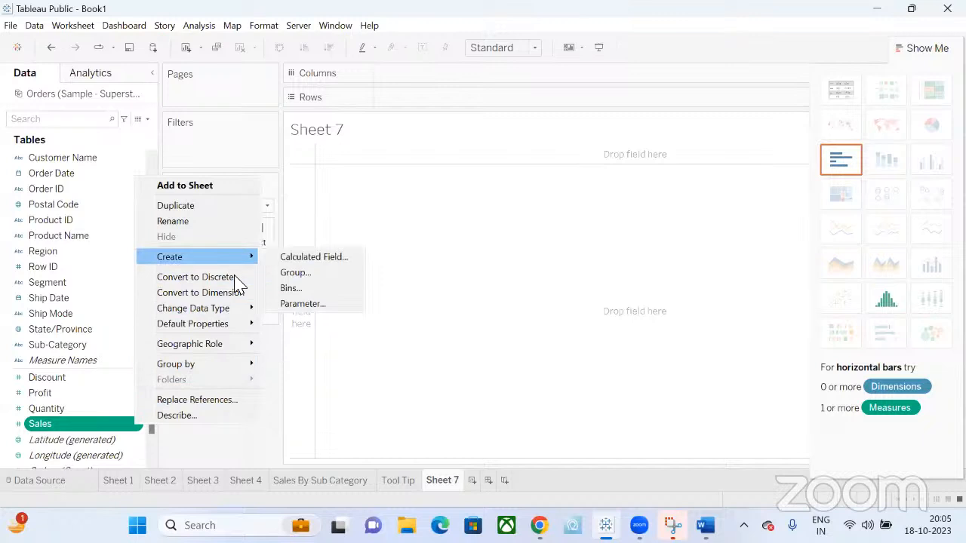
pyautogui.click(313, 258)
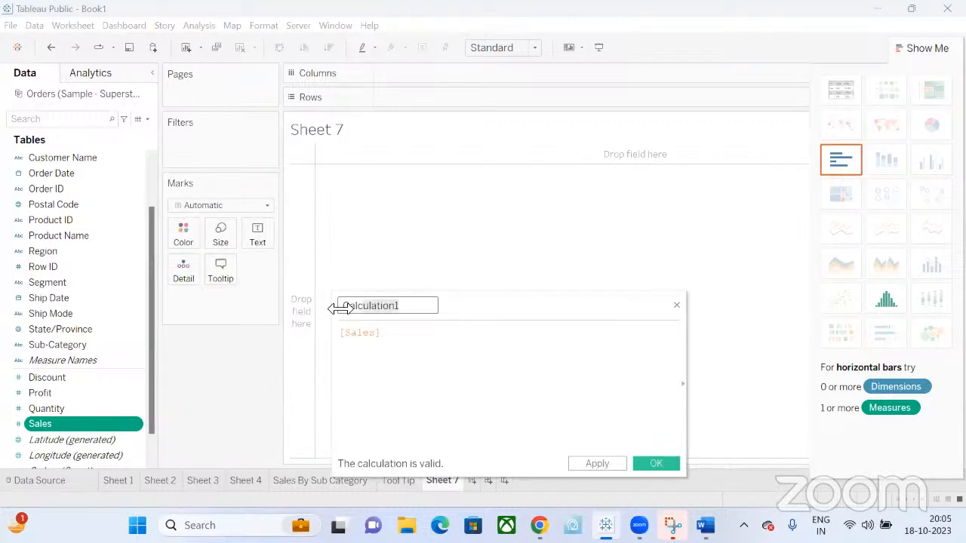
pyautogui.write('Target')
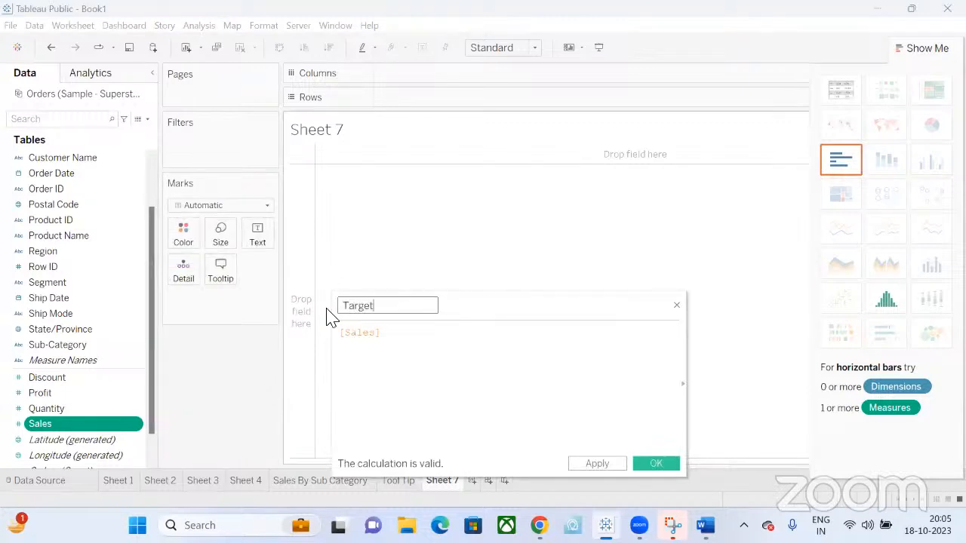
# Step: Define the Target calculation as [Sales]*1.3 and save the field
pyautogui.click(404, 341)
pyautogui.write('*1')
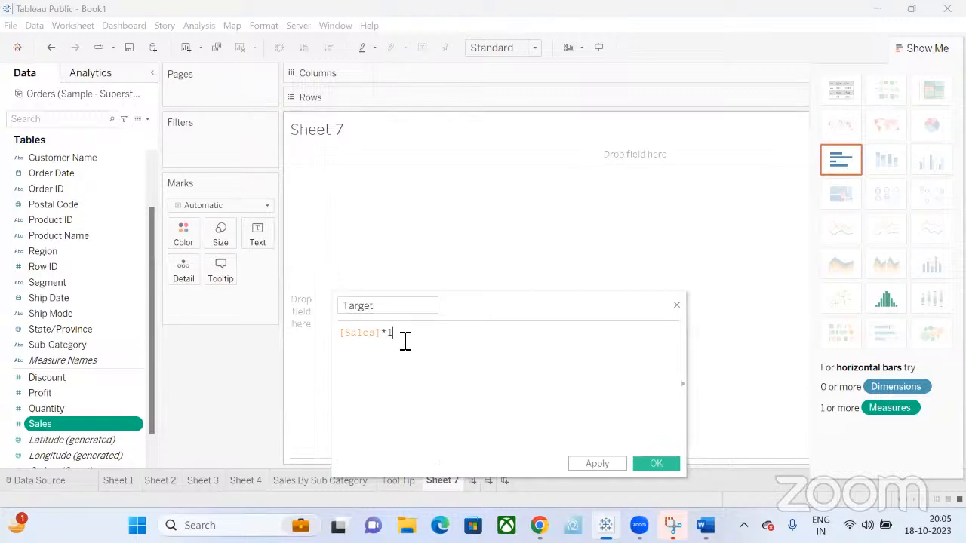
pyautogui.write('.5')
pyautogui.press('BackSpace')
pyautogui.write('3')
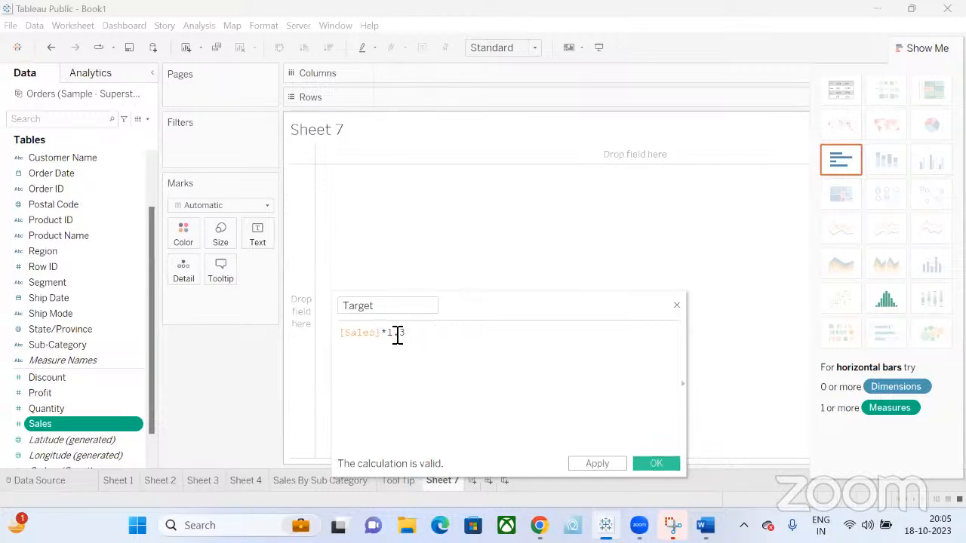
pyautogui.moveTo(414, 333); pyautogui.dragTo(308, 340)
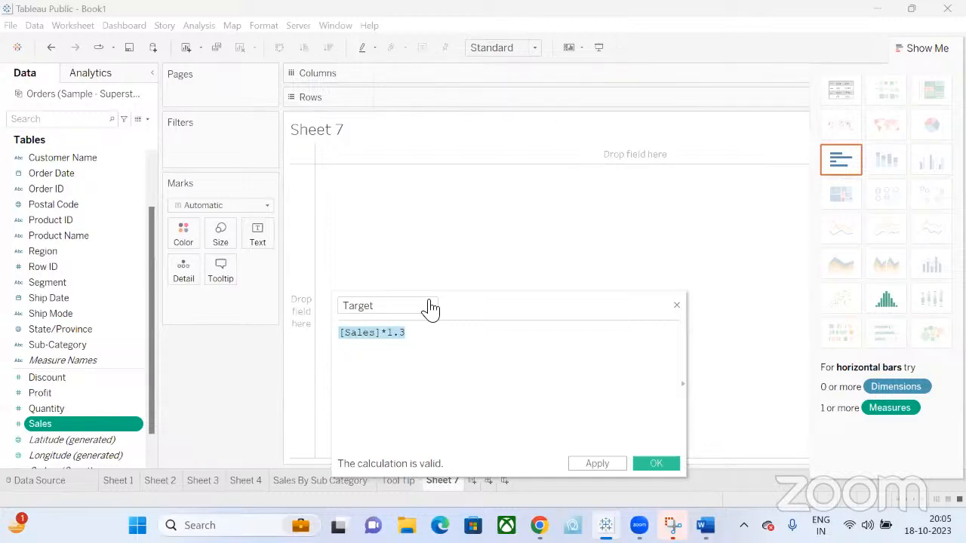
pyautogui.click(657, 468)
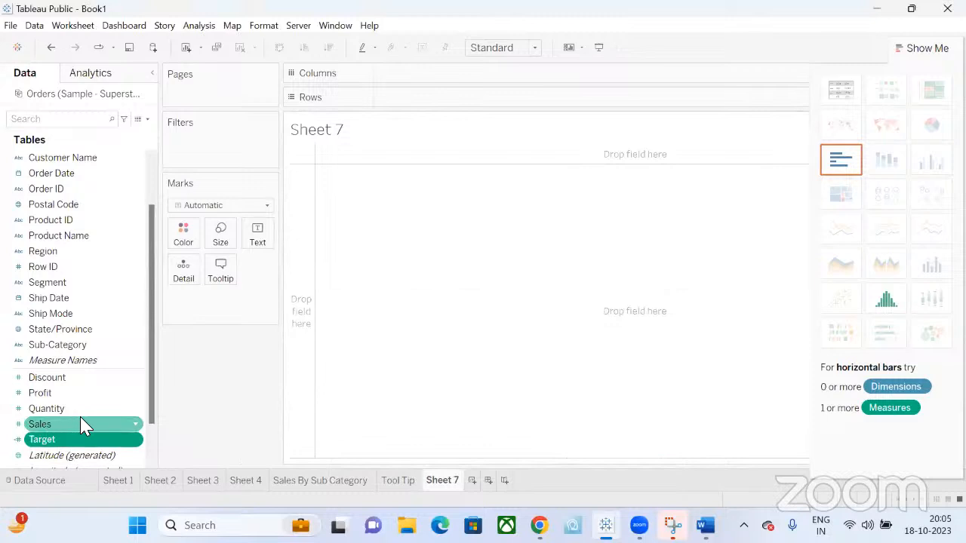
pyautogui.rightClick(141, 427)
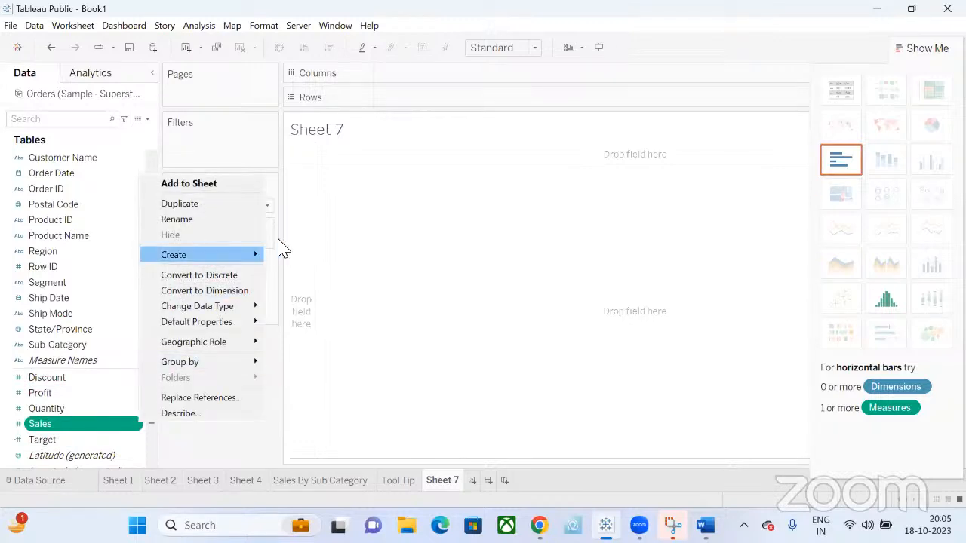
pyautogui.moveTo(257, 255)
pyautogui.click(323, 259)
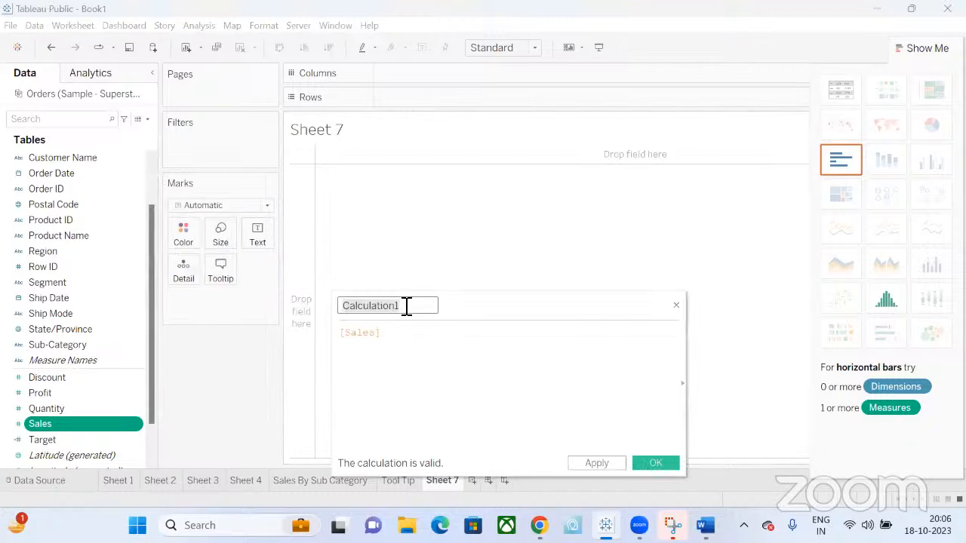
pyautogui.write('Target')
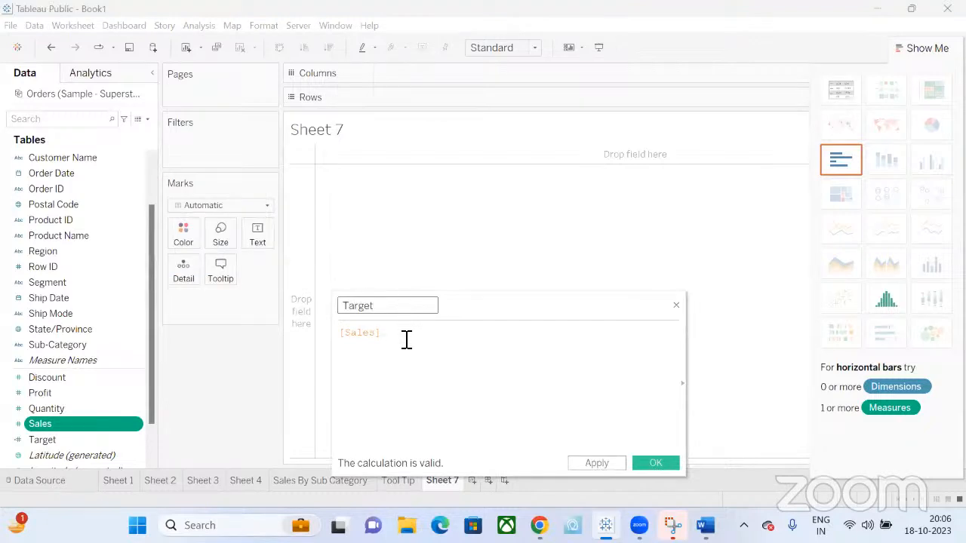
pyautogui.click(406, 340)
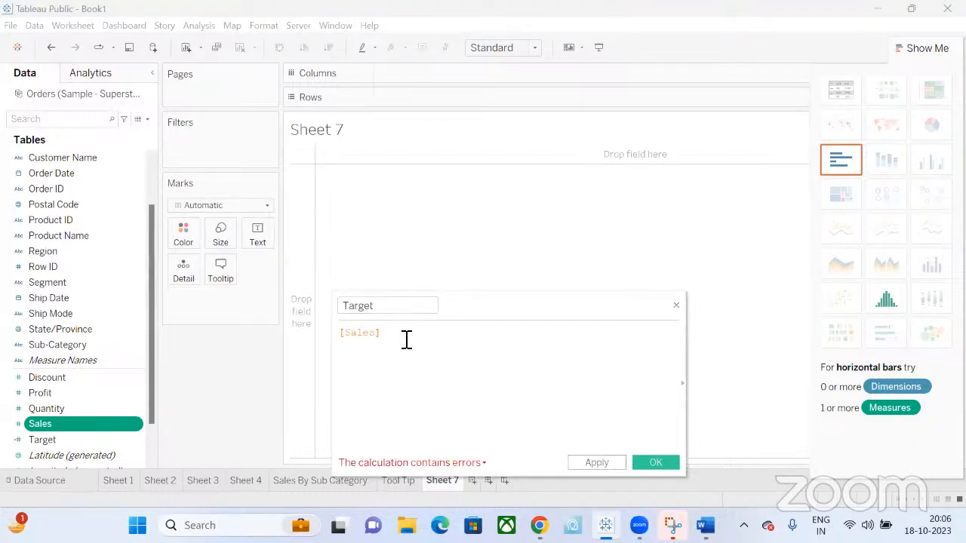
pyautogui.write('*1.5')
pyautogui.click(676, 306)
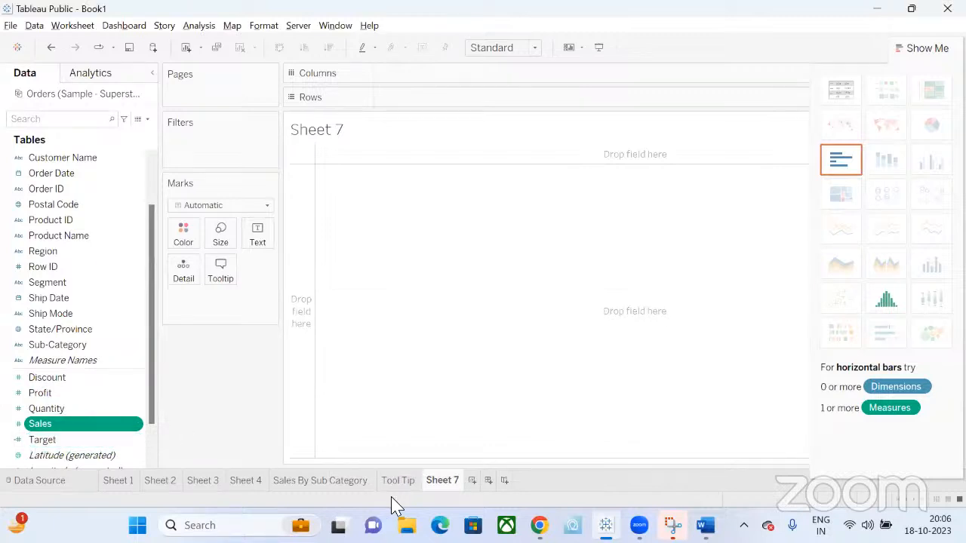
# Step: Review the example bar-in-bar chart in Word and the image files of Sales and Target by Sub-Category, closing the images already reviewed
pyautogui.hotkey('alt', 'Tab')
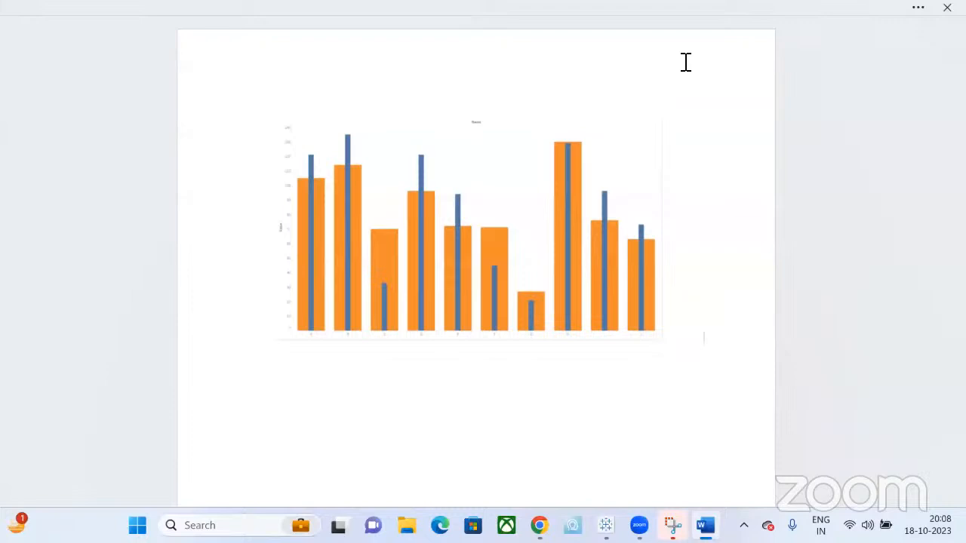
pyautogui.click(606, 525)
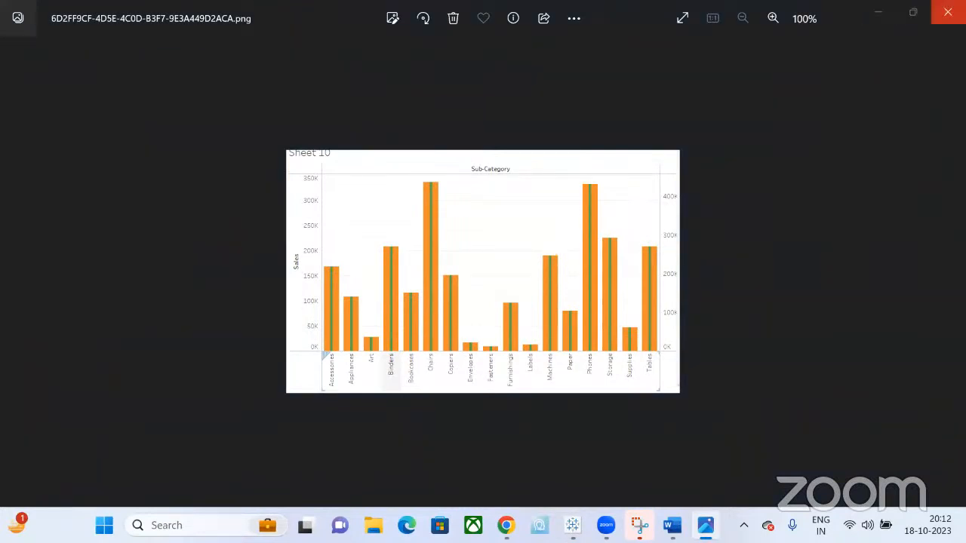
pyautogui.click(947, 12)
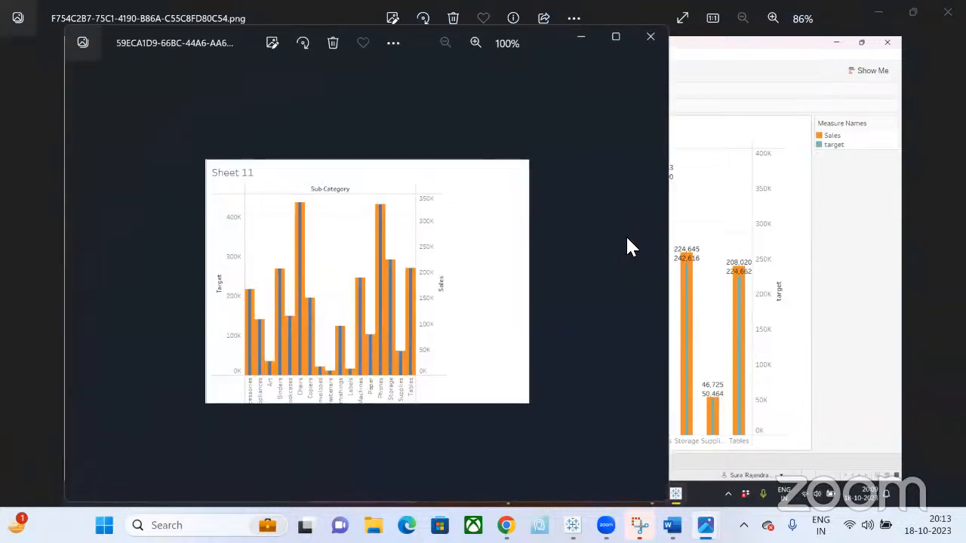
pyautogui.click(647, 44)
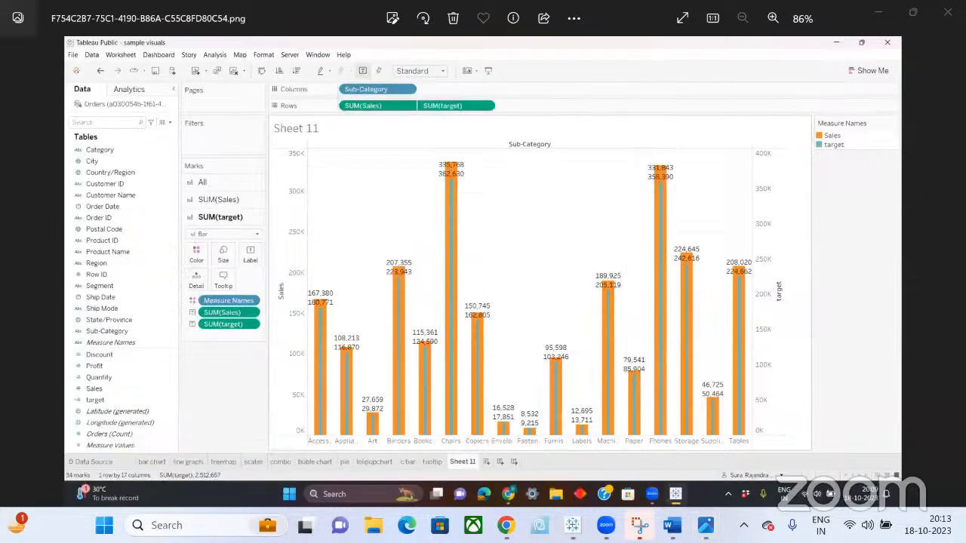
pyautogui.click(947, 12)
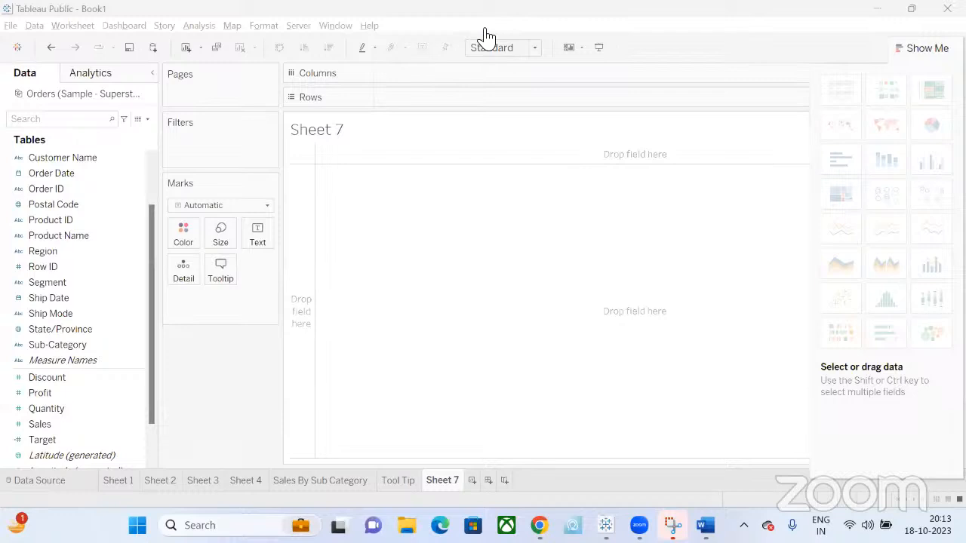
pyautogui.click(458, 187)
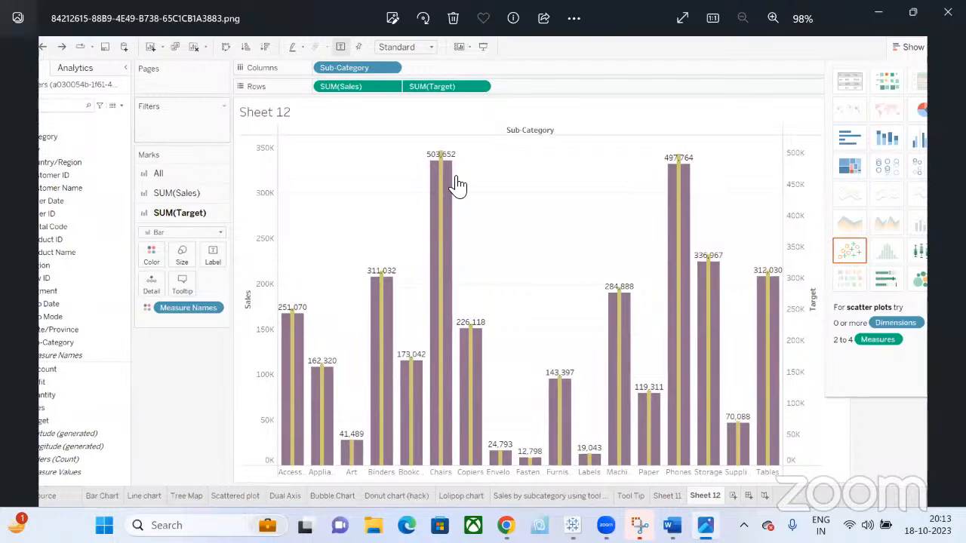
# Step: Close the reference chart image and delete the existing Target field from the data source
pyautogui.click(947, 12)
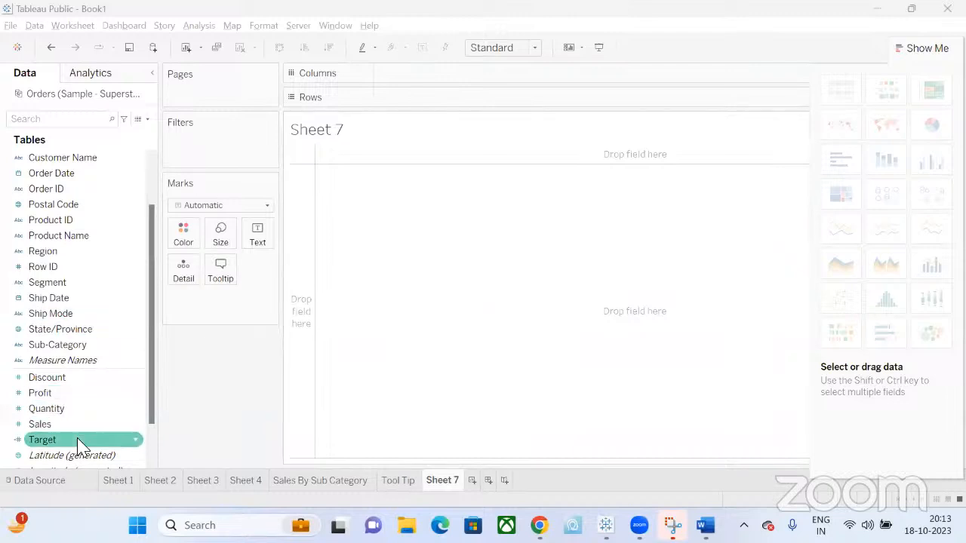
pyautogui.rightClick(134, 445)
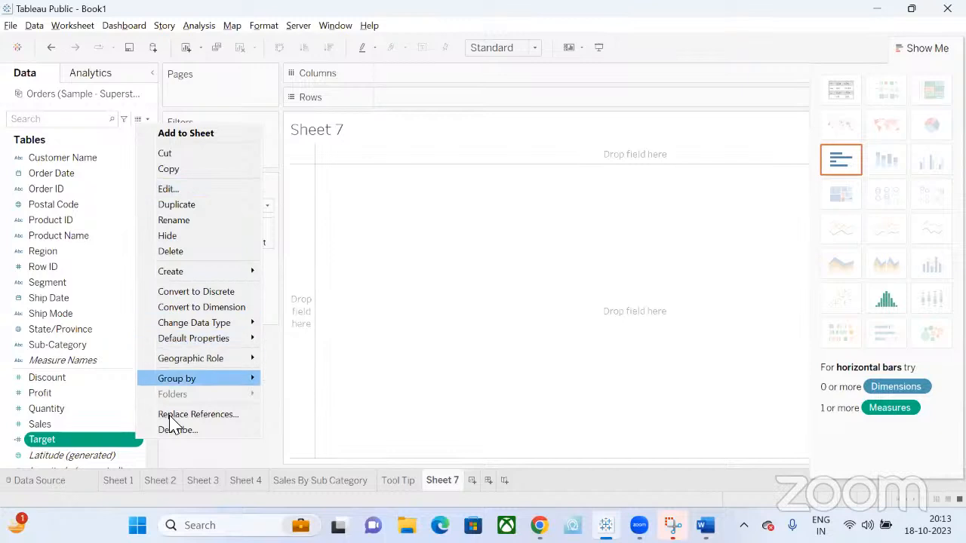
pyautogui.click(181, 254)
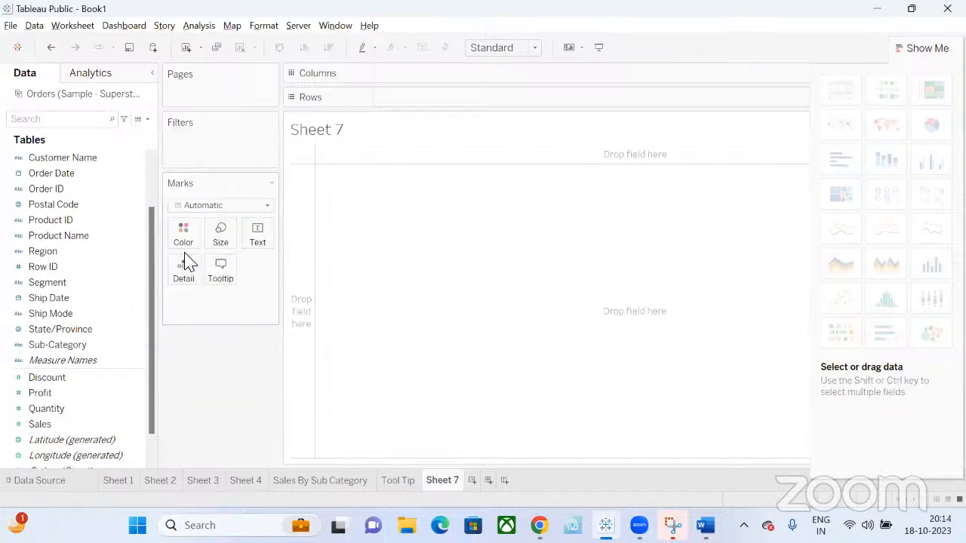
# Step: Create a calculated field from Sales named Target with the formula [Sales]*1.2
pyautogui.click(129, 439)
pyautogui.click(136, 426)
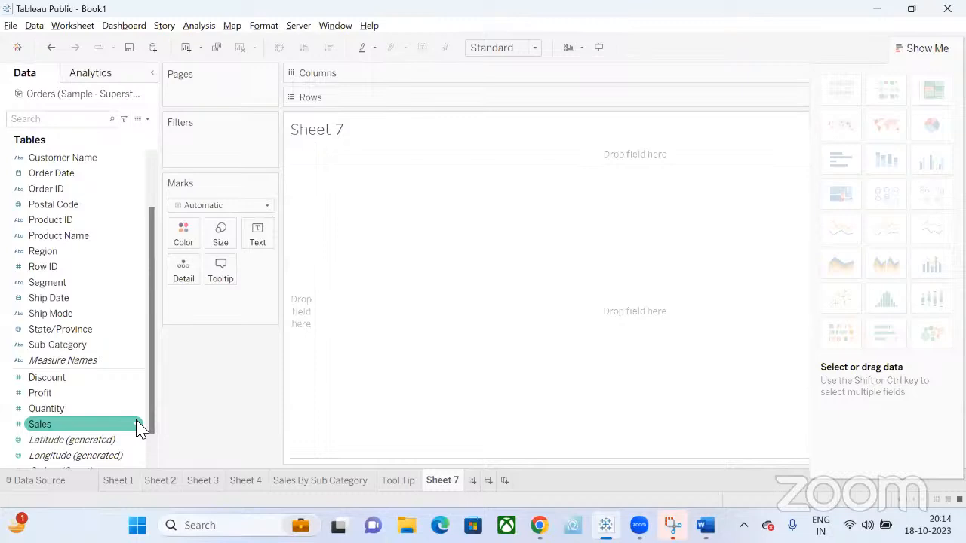
pyautogui.rightClick(138, 427)
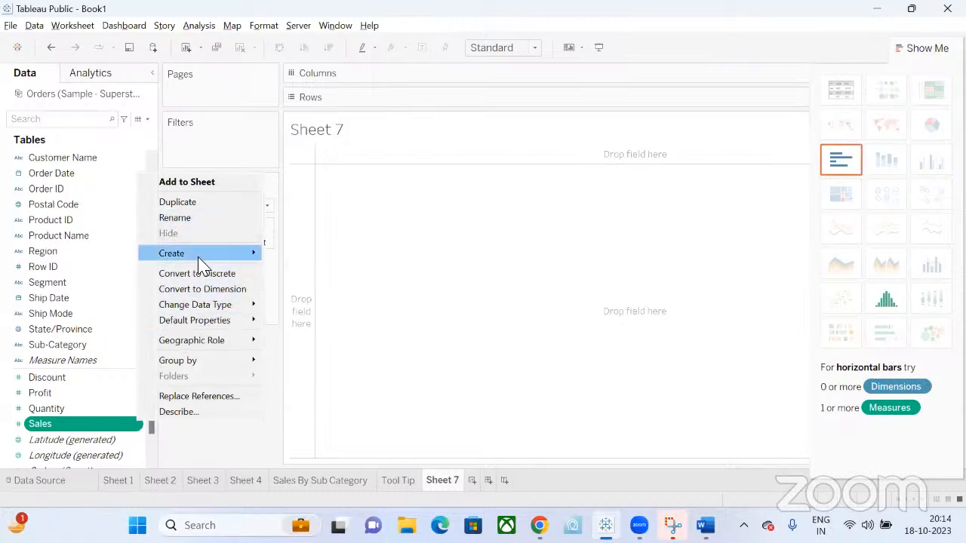
pyautogui.moveTo(205, 255)
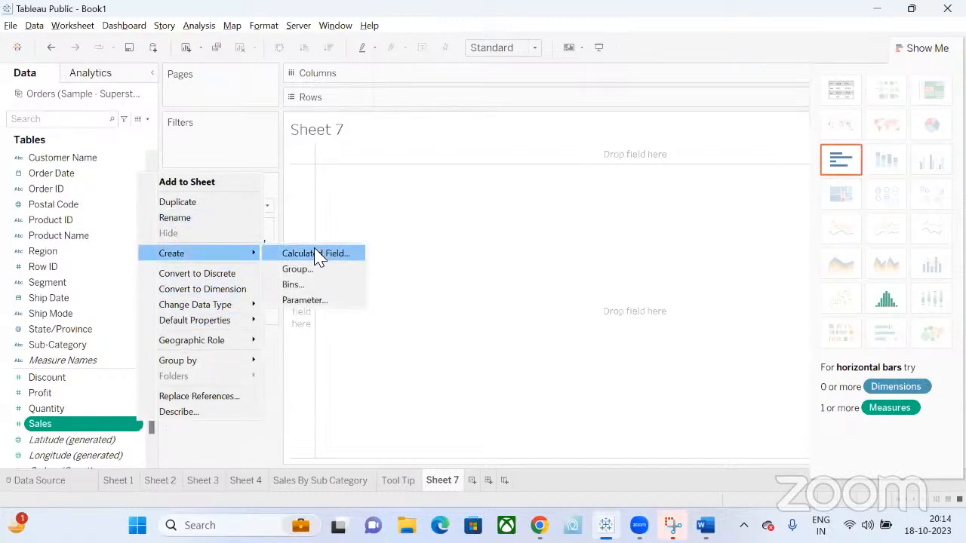
pyautogui.click(318, 254)
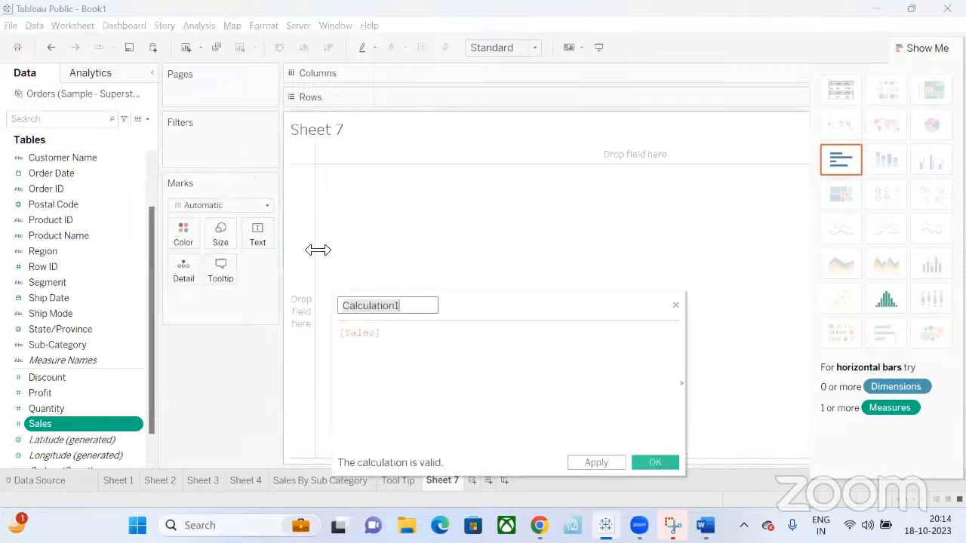
pyautogui.write('Target')
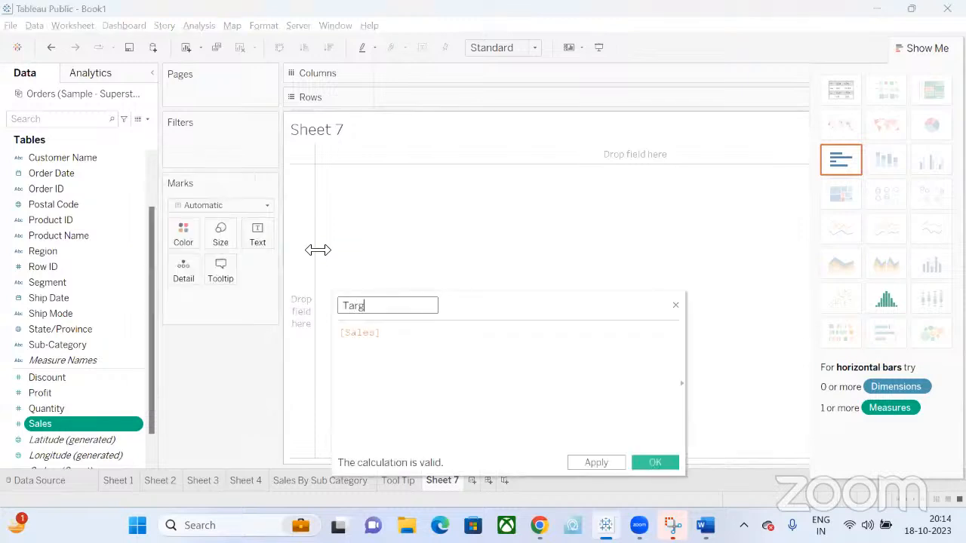
pyautogui.click(383, 333)
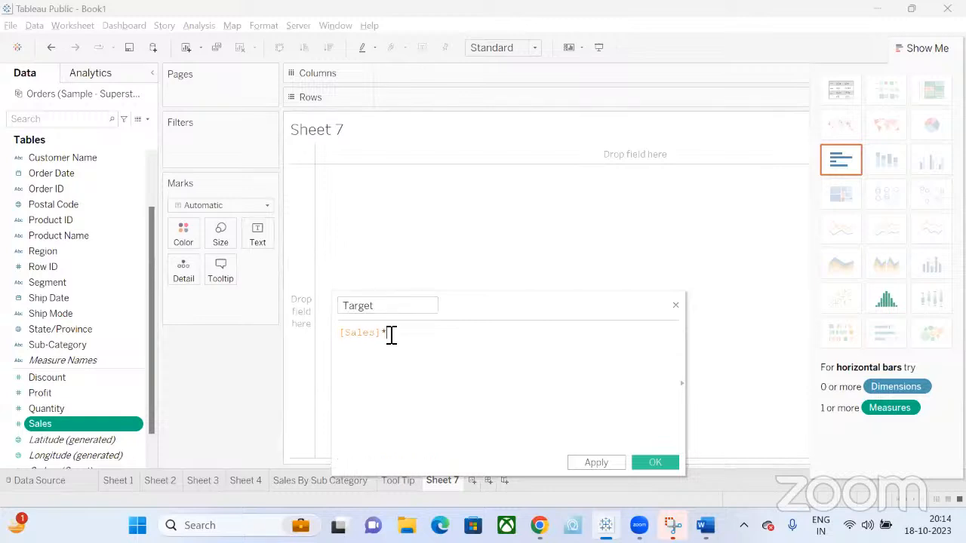
pyautogui.write('*1.2')
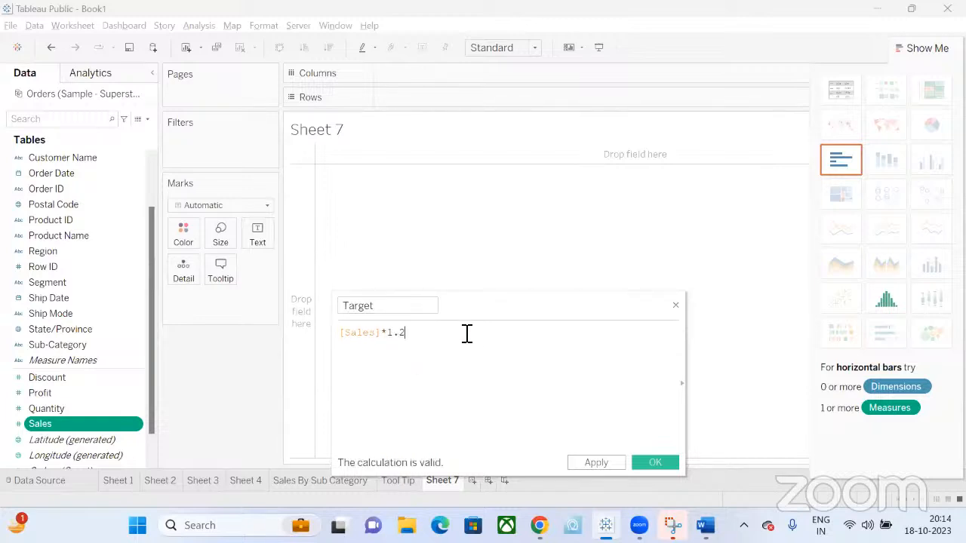
pyautogui.click(653, 463)
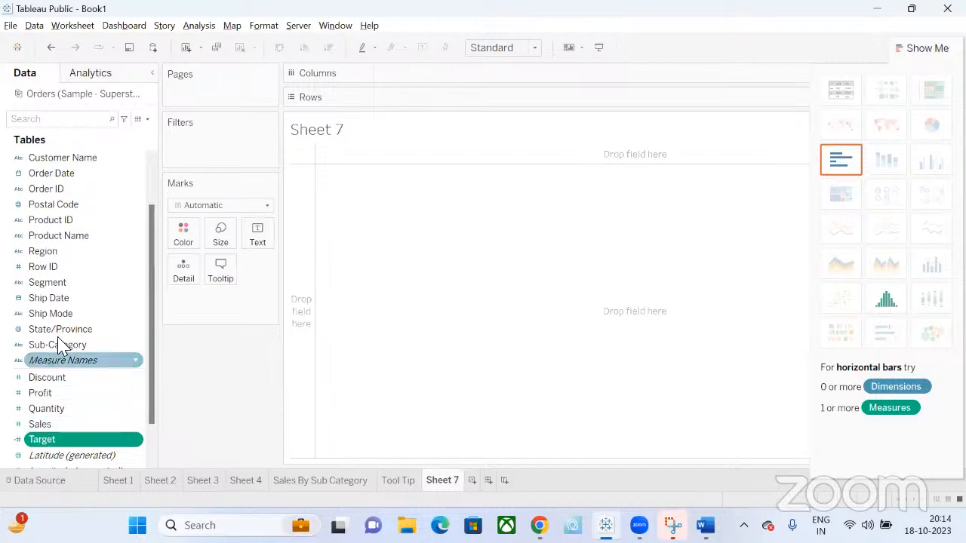
# Step: Plot Sales and Target as rows against Sub-Category in columns, and combine the two measures on a dual axis
pyautogui.moveTo(60, 344); pyautogui.dragTo(467, 76)
pyautogui.moveTo(86, 428); pyautogui.dragTo(470, 99)
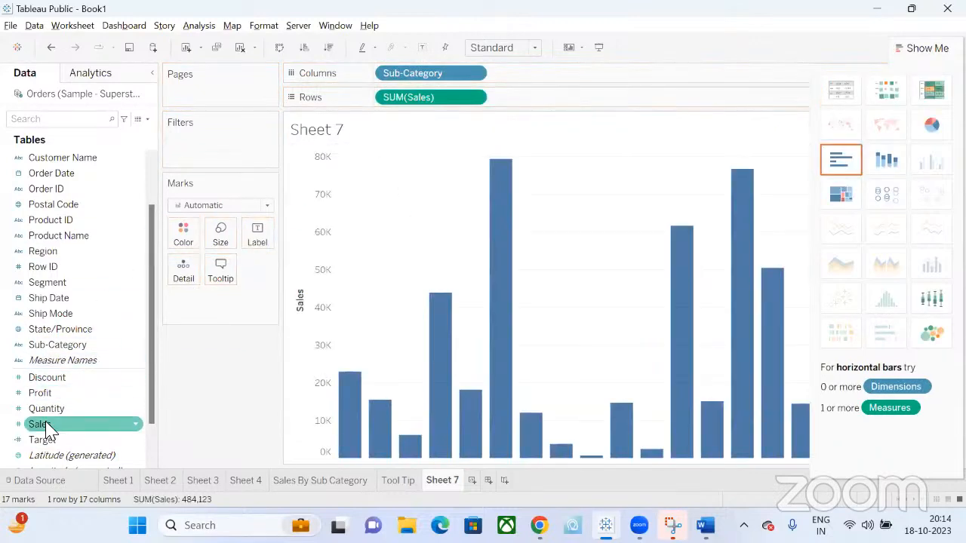
pyautogui.moveTo(42, 440); pyautogui.dragTo(562, 103)
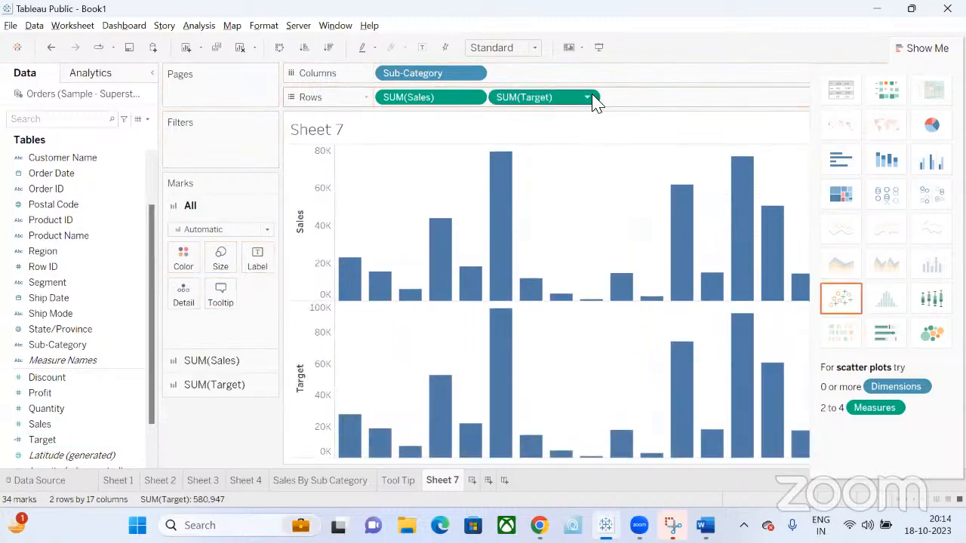
pyautogui.click(587, 97)
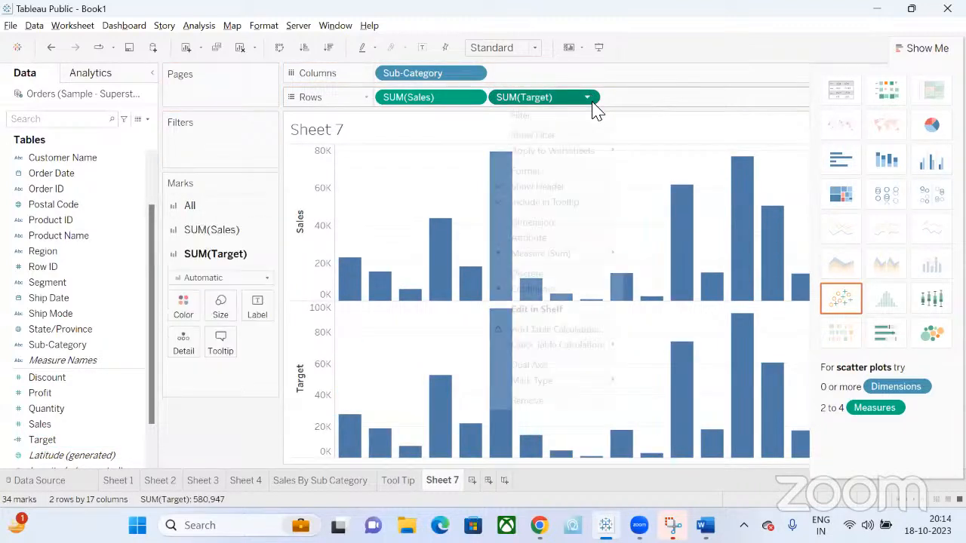
pyautogui.click(579, 370)
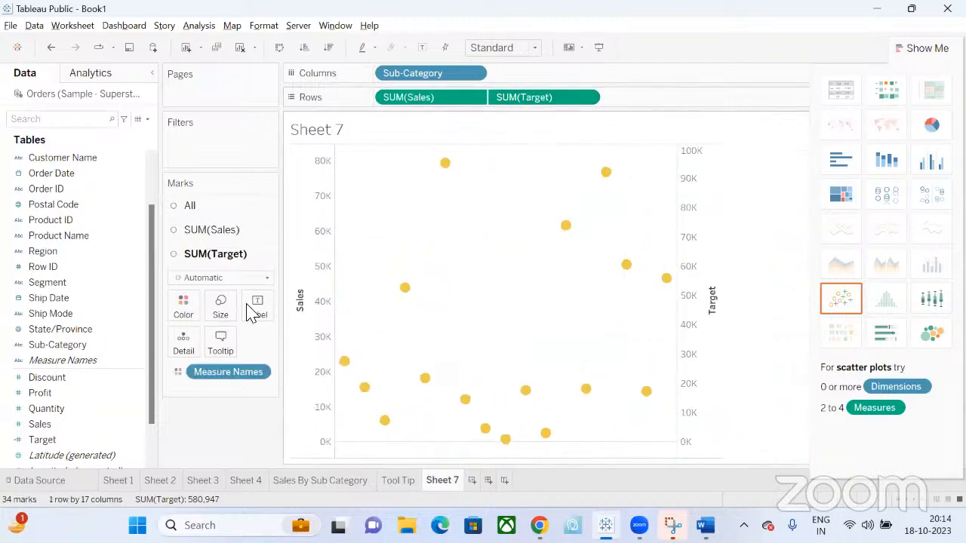
# Step: Set the mark type of both the Target and the Sales measures to Bar
pyautogui.click(211, 279)
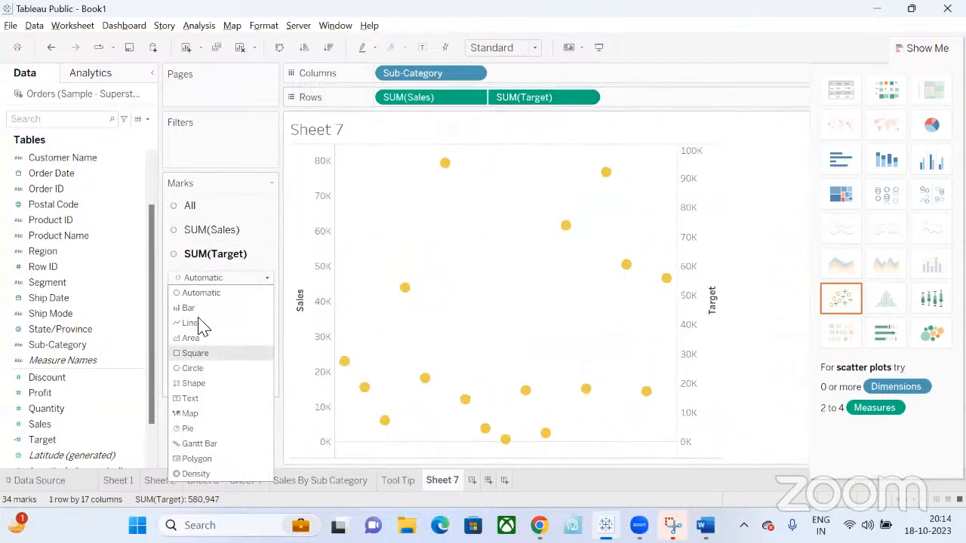
pyautogui.click(198, 310)
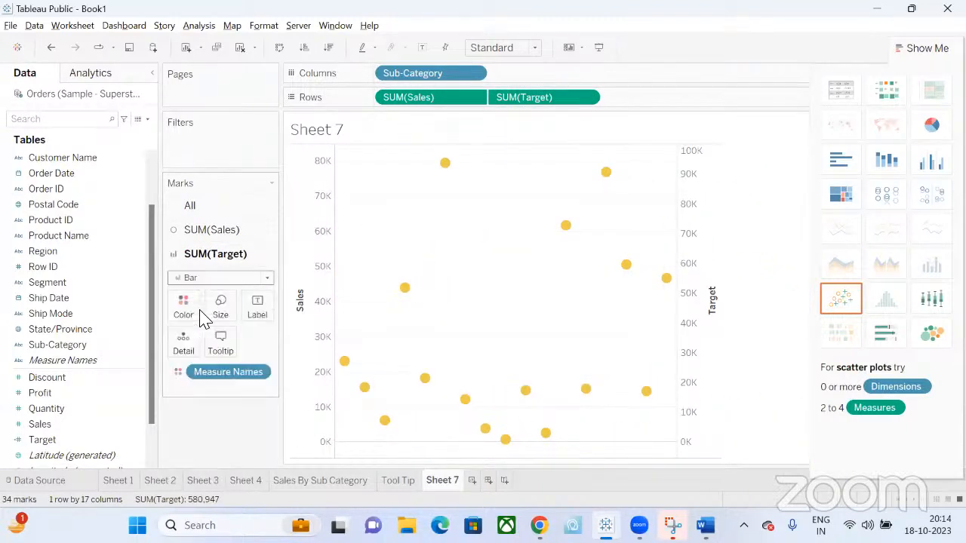
pyautogui.click(218, 231)
pyautogui.click(209, 255)
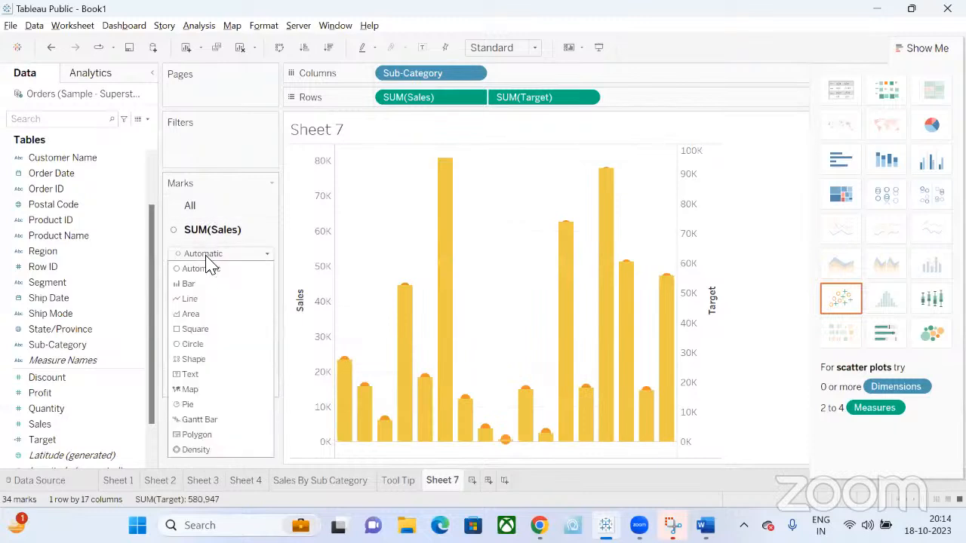
pyautogui.click(205, 284)
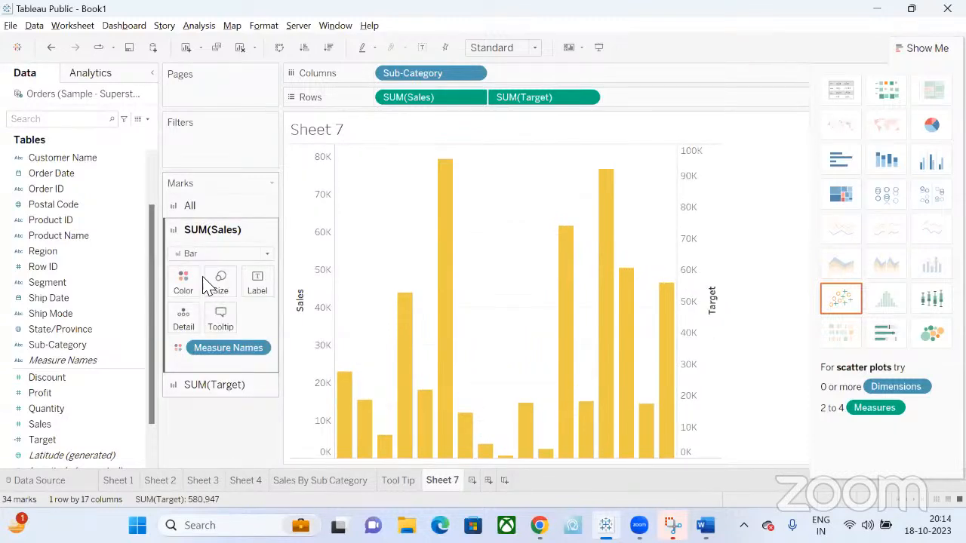
# Step: Shrink the size of the Target bars to thin strips inside the wider Sales bars
pyautogui.click(240, 386)
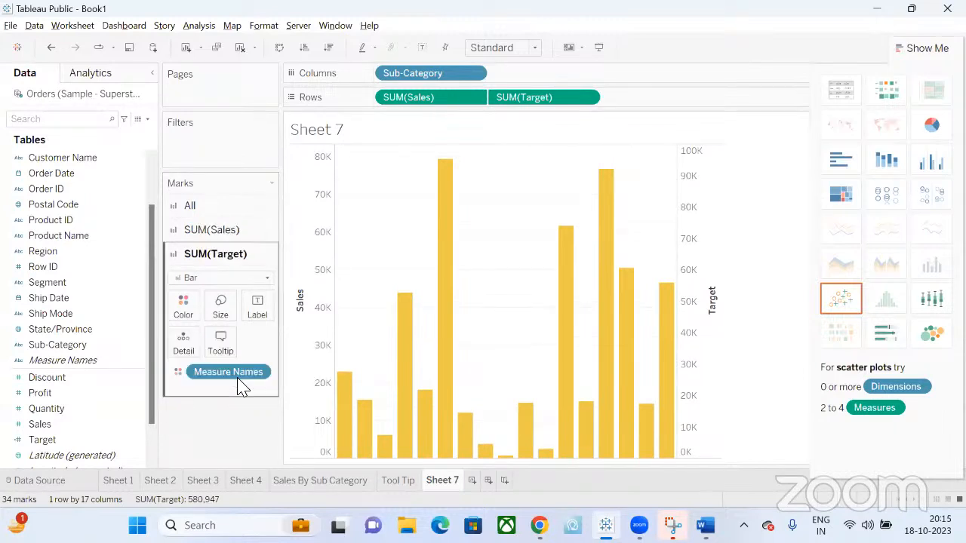
pyautogui.click(224, 316)
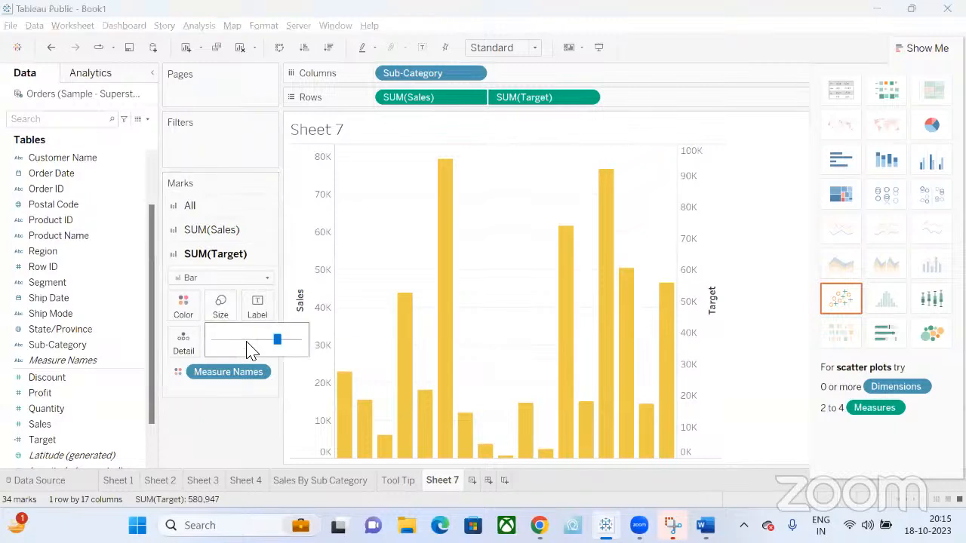
pyautogui.click(247, 343)
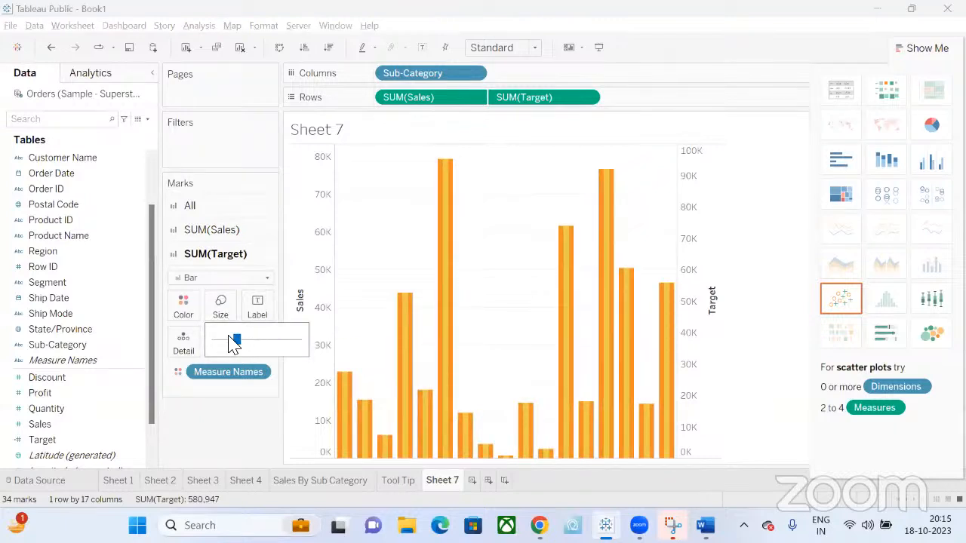
pyautogui.moveTo(235, 339); pyautogui.dragTo(225, 338)
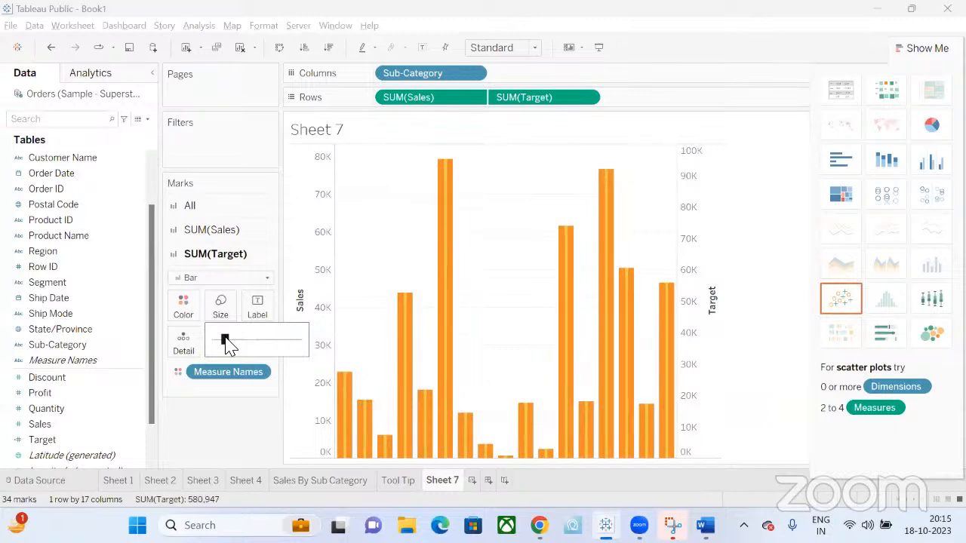
pyautogui.click(233, 426)
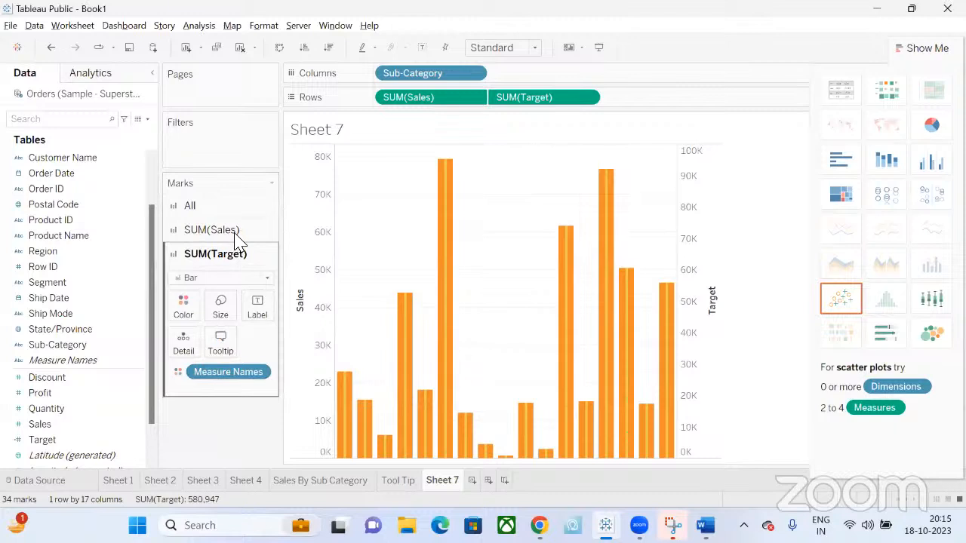
pyautogui.click(234, 236)
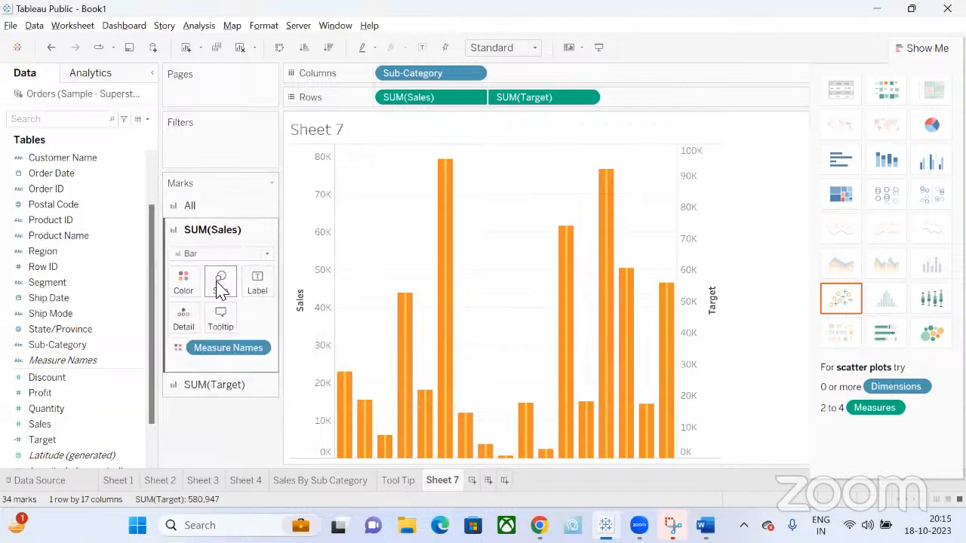
pyautogui.moveTo(449, 276)
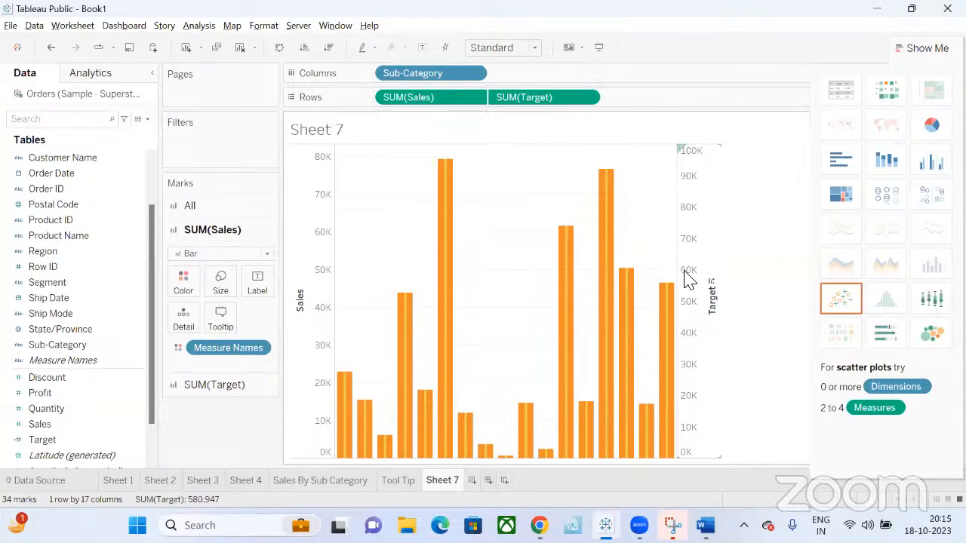
pyautogui.click(691, 246)
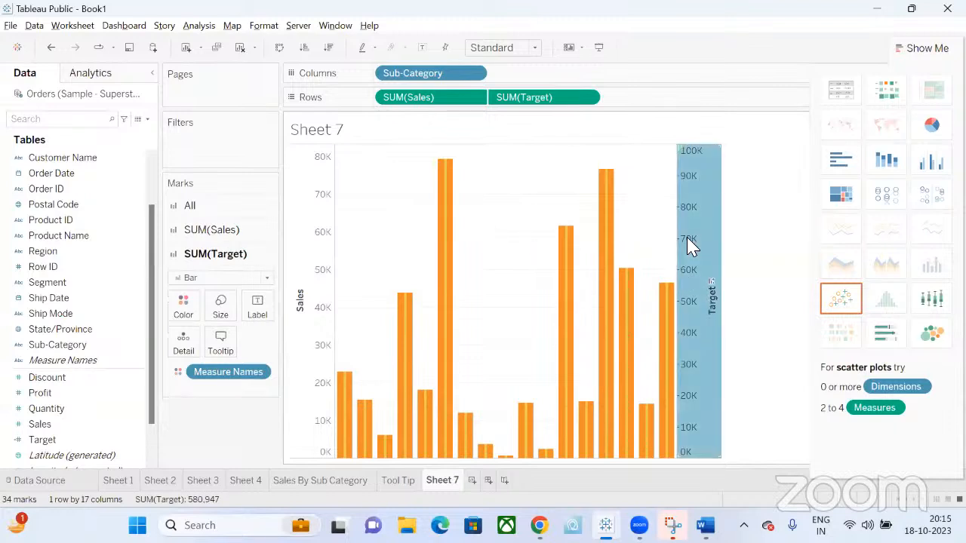
pyautogui.rightClick(688, 238)
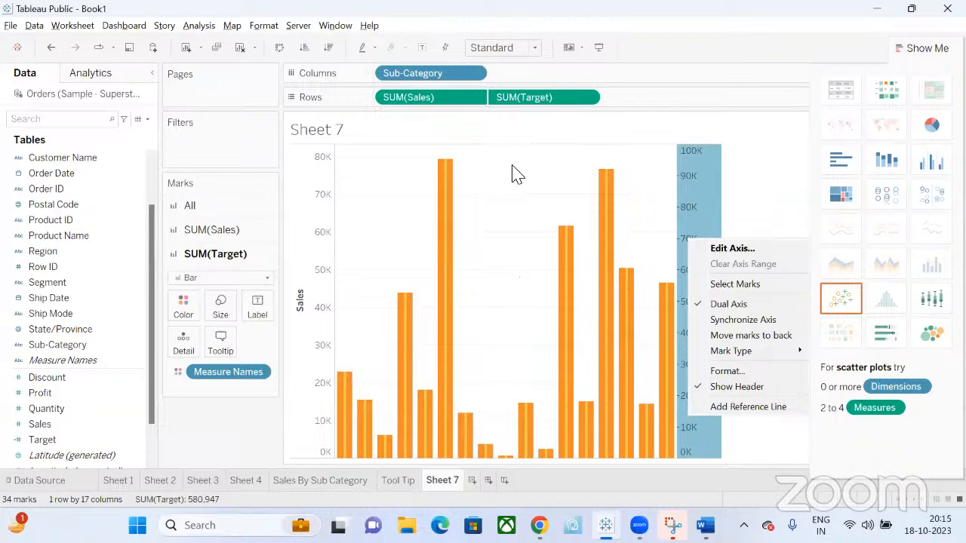
pyautogui.click(528, 173)
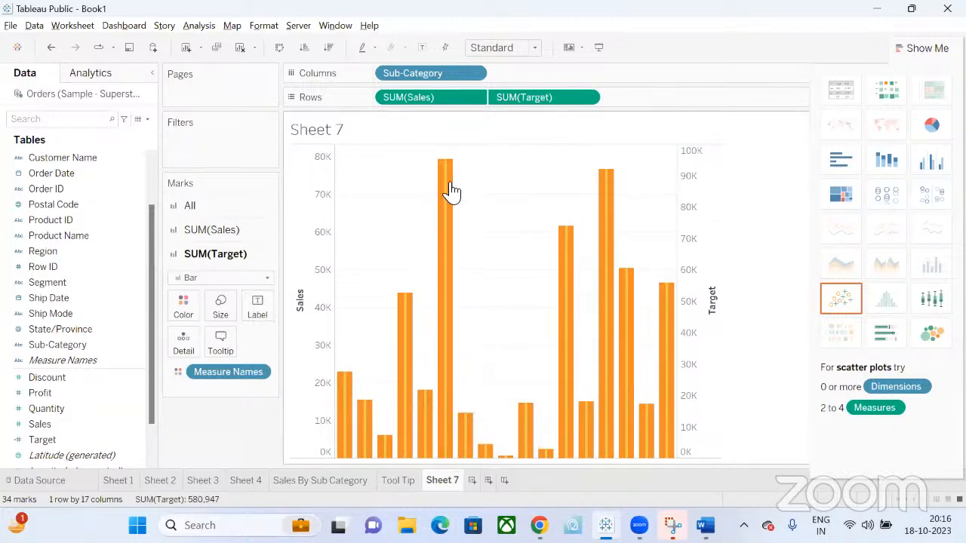
# Step: Synchronize the Target axis with the Sales axis
pyautogui.moveTo(457, 315)
pyautogui.rightClick(692, 264)
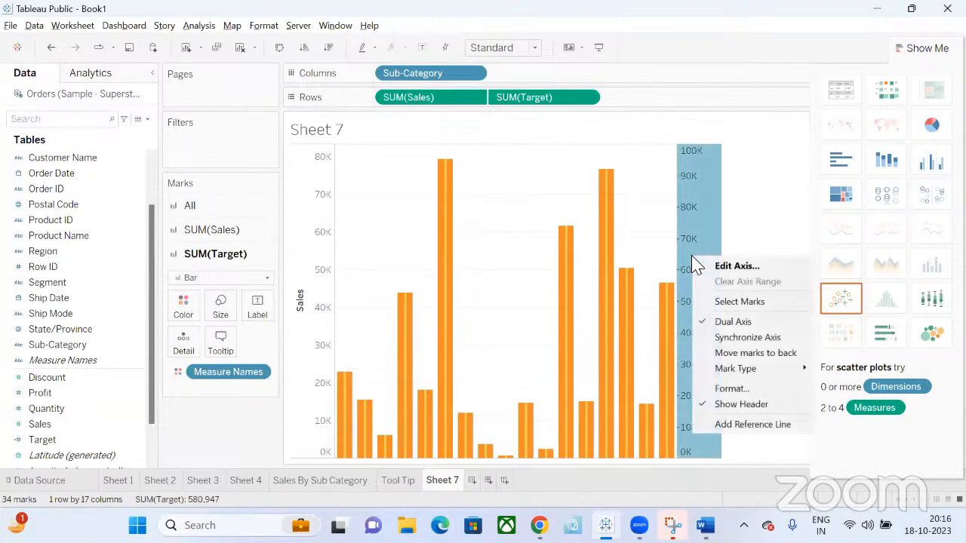
pyautogui.click(721, 338)
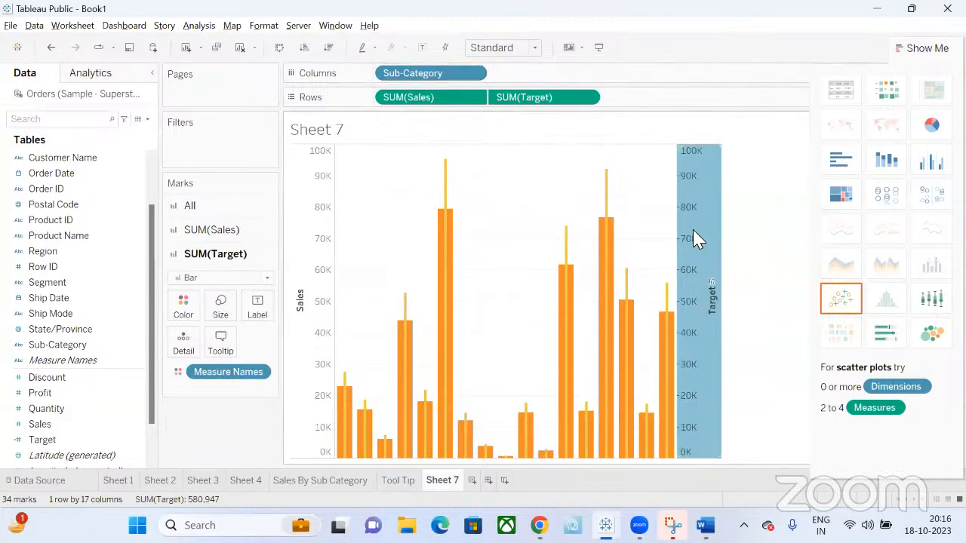
pyautogui.rightClick(707, 248)
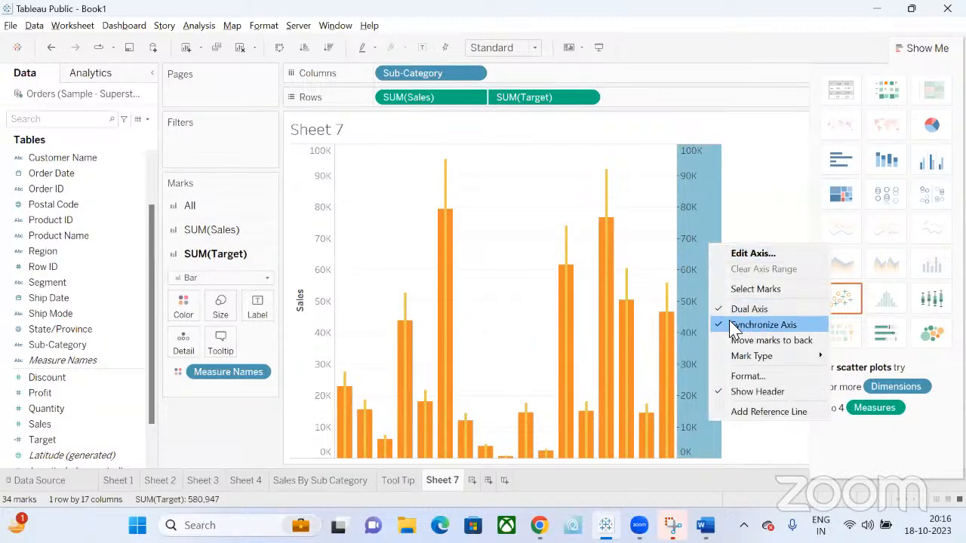
pyautogui.click(510, 197)
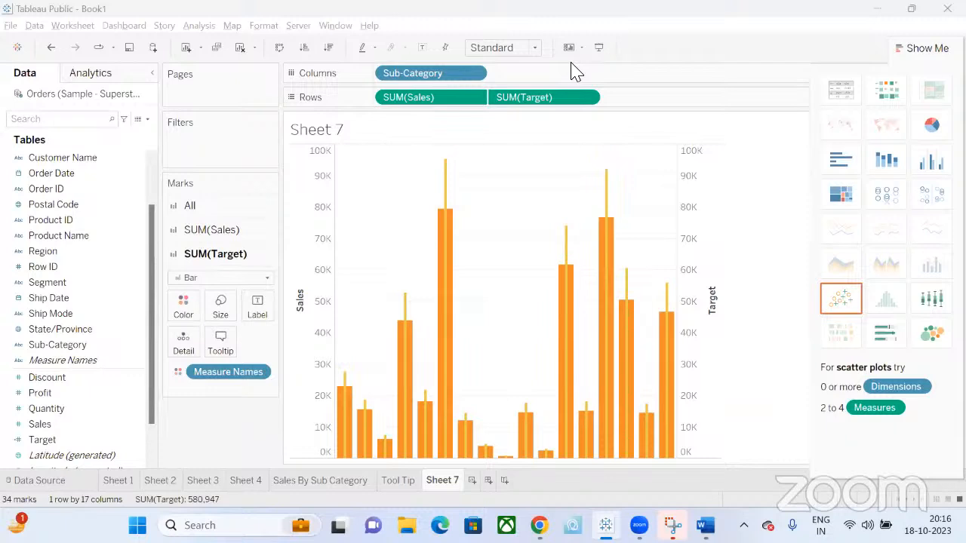
pyautogui.rightClick(691, 201)
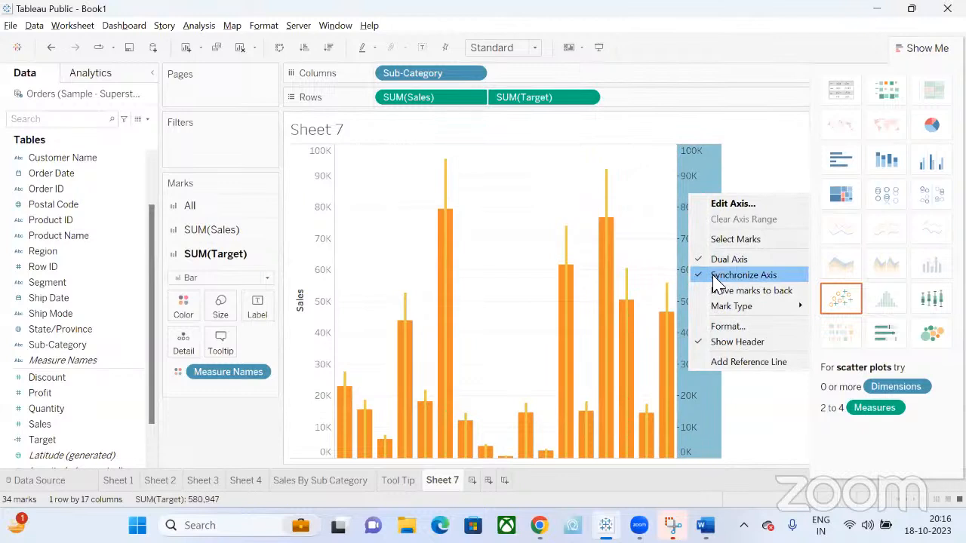
pyautogui.click(492, 181)
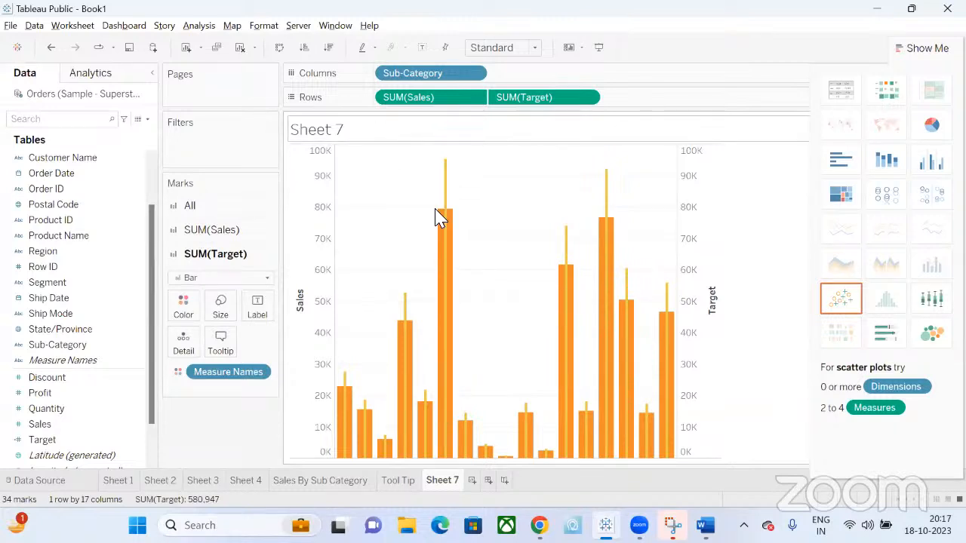
# Step: Create a new worksheet after Sheet 7 and hide the Show Me chart suggestions
pyautogui.click(472, 482)
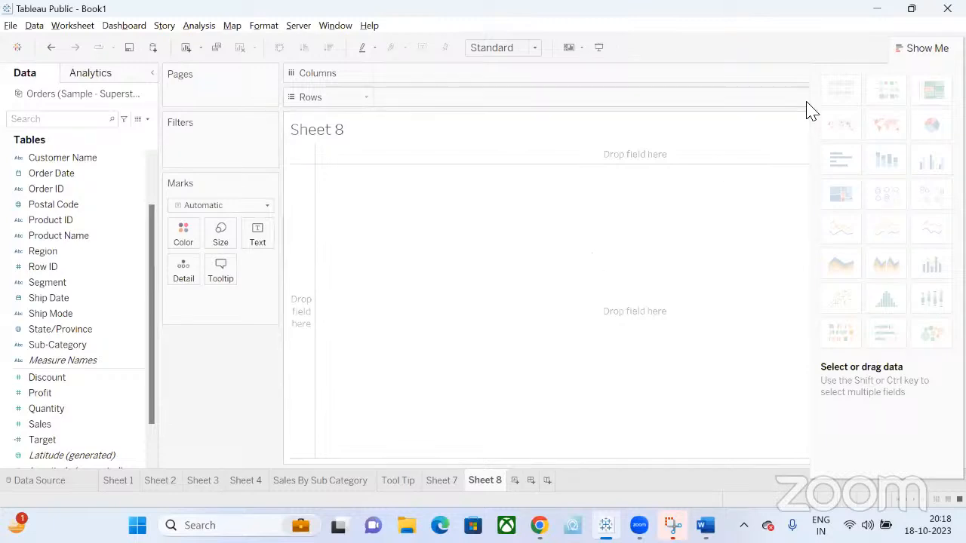
pyautogui.click(905, 53)
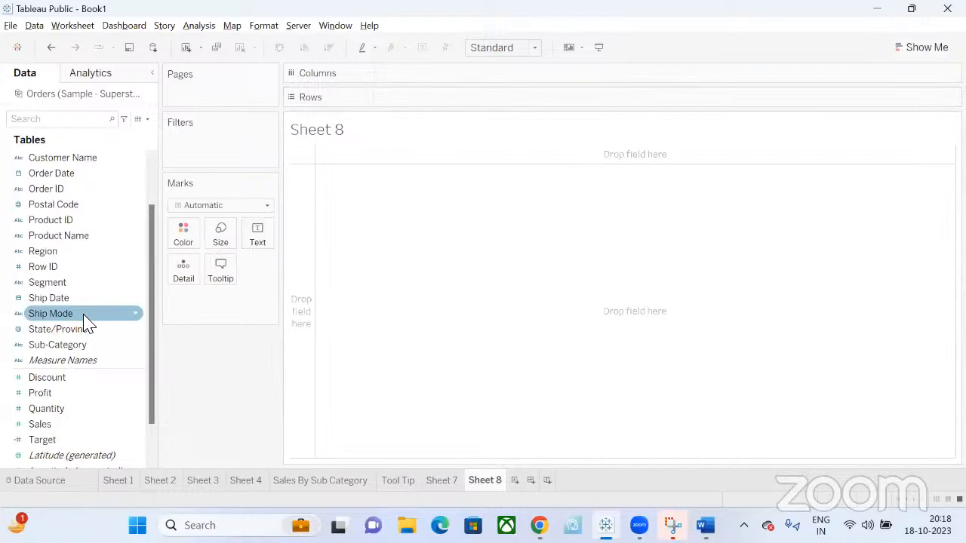
# Step: Plot Sales in rows as a stacked bar coloured by Ship Mode, sorted in descending order
pyautogui.moveTo(85, 317); pyautogui.dragTo(182, 231)
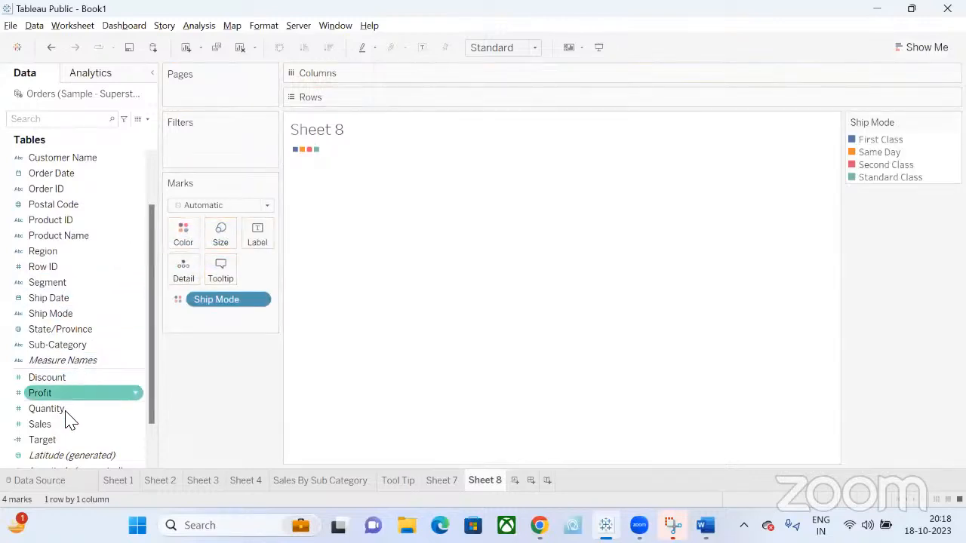
pyautogui.moveTo(45, 423); pyautogui.dragTo(445, 110)
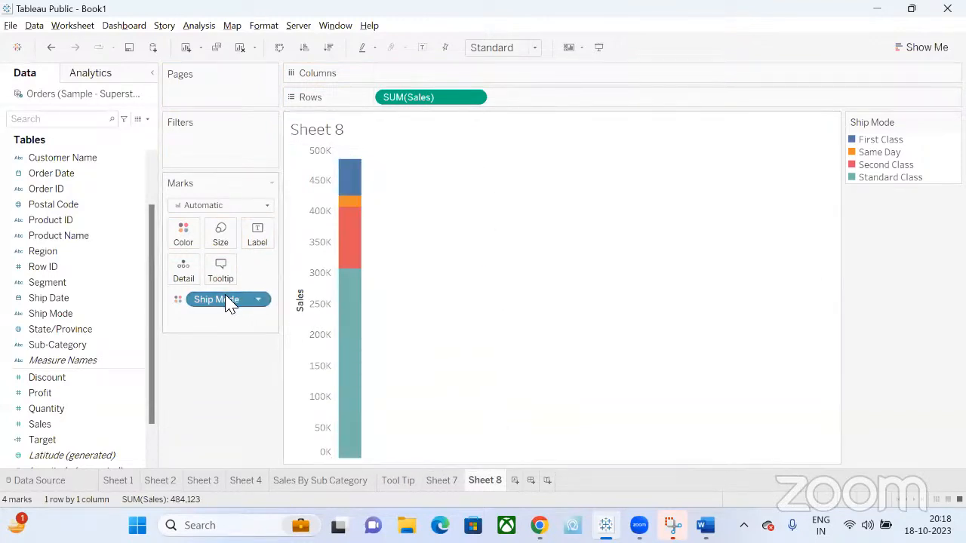
pyautogui.moveTo(229, 301); pyautogui.dragTo(4, 383)
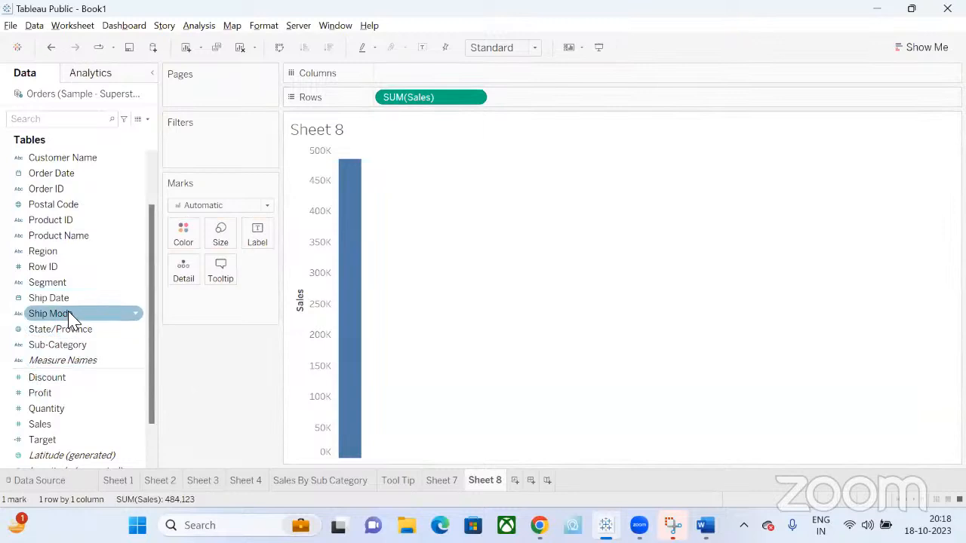
pyautogui.moveTo(68, 317); pyautogui.dragTo(185, 246)
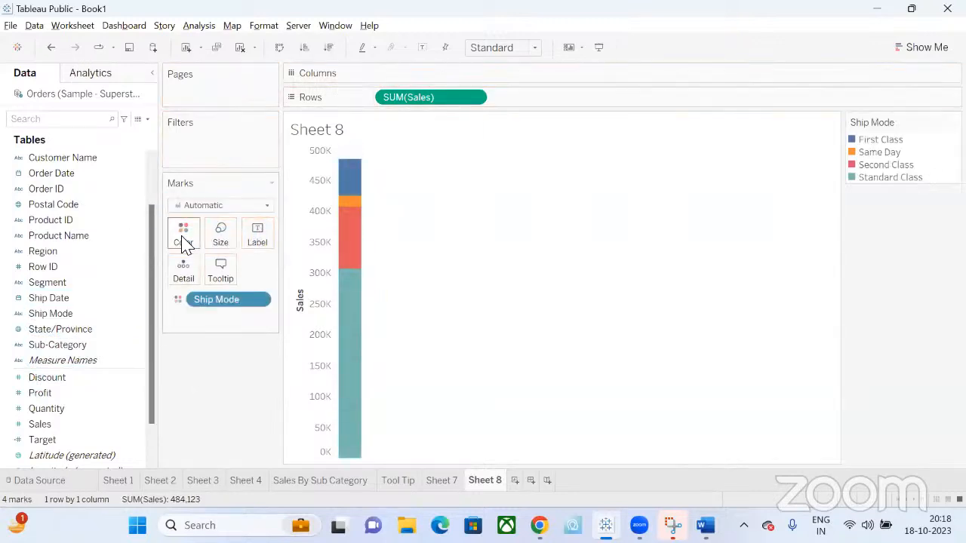
pyautogui.click(326, 53)
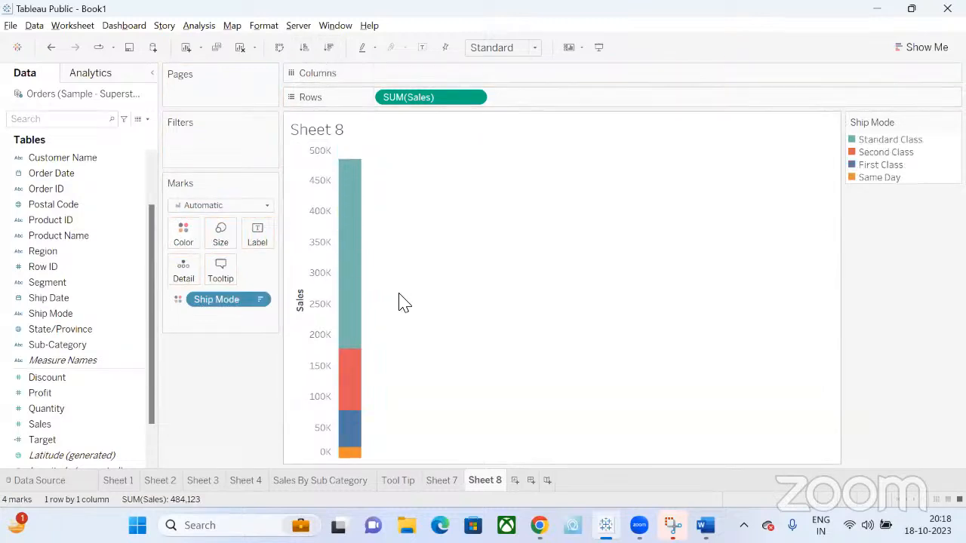
# Step: Size the Ship Mode segments by Sales and fit the chart to Entire View to form a funnel
pyautogui.moveTo(347, 244)
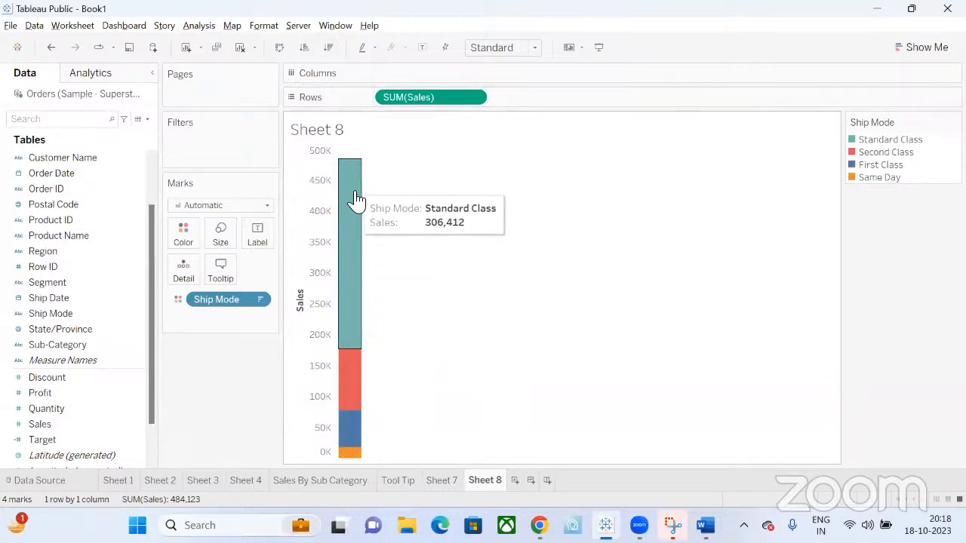
pyautogui.moveTo(350, 456)
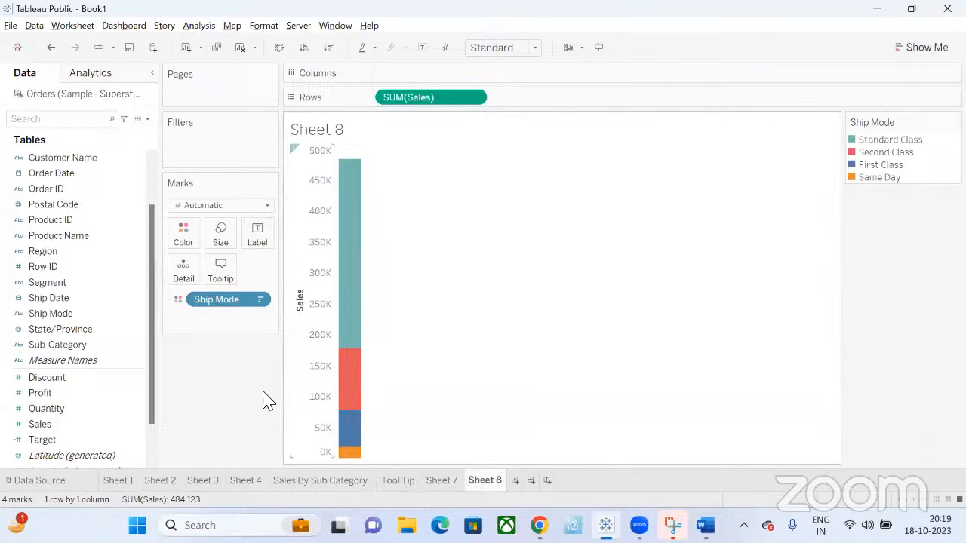
pyautogui.moveTo(347, 216)
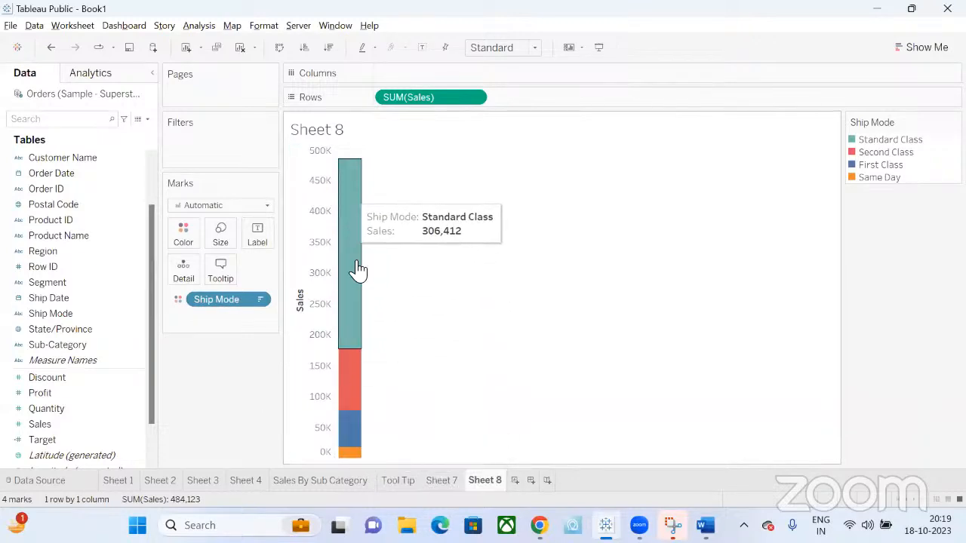
pyautogui.moveTo(361, 402)
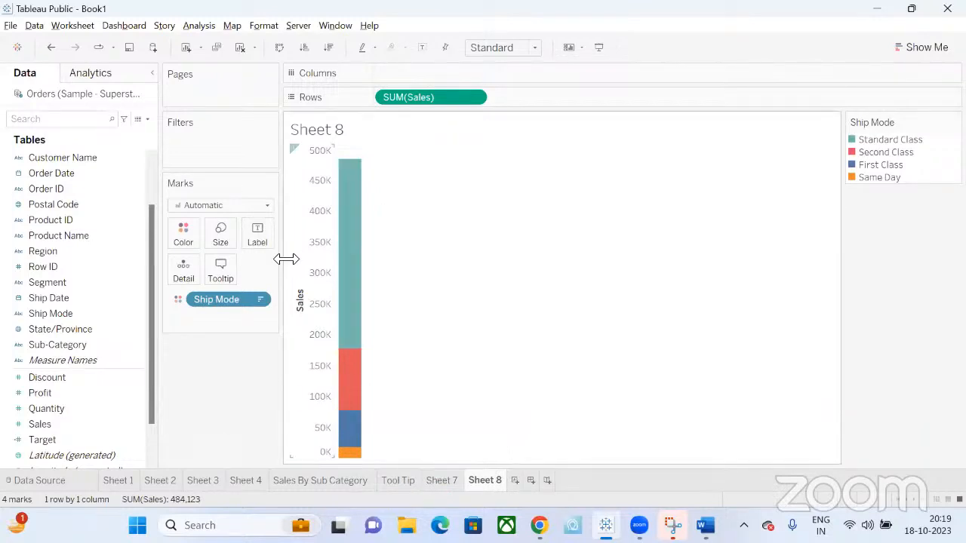
pyautogui.click(124, 377)
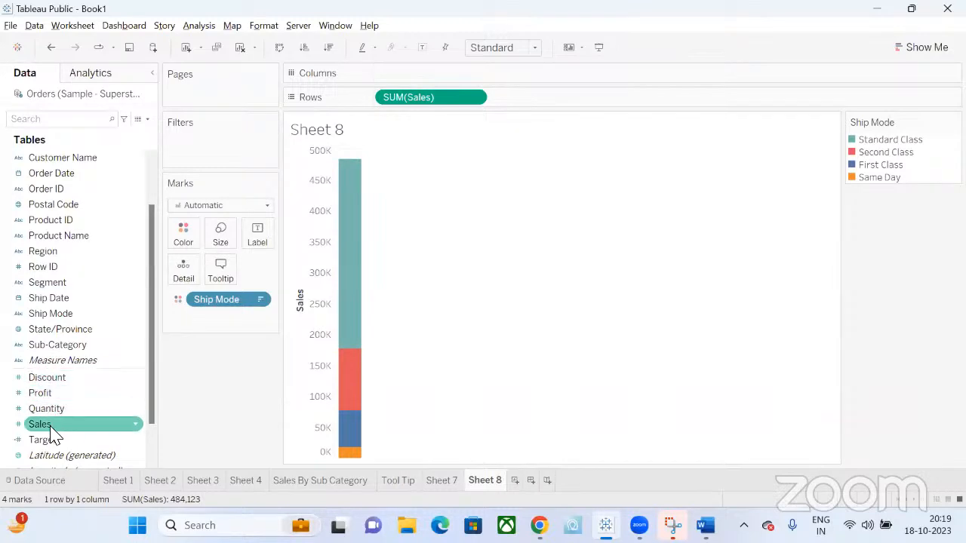
pyautogui.moveTo(47, 424); pyautogui.dragTo(215, 243)
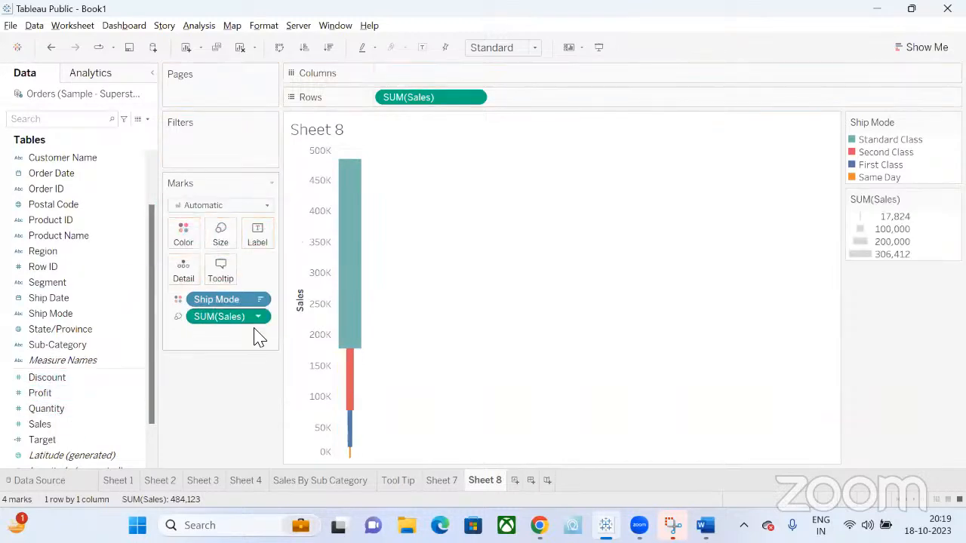
pyautogui.moveTo(361, 368)
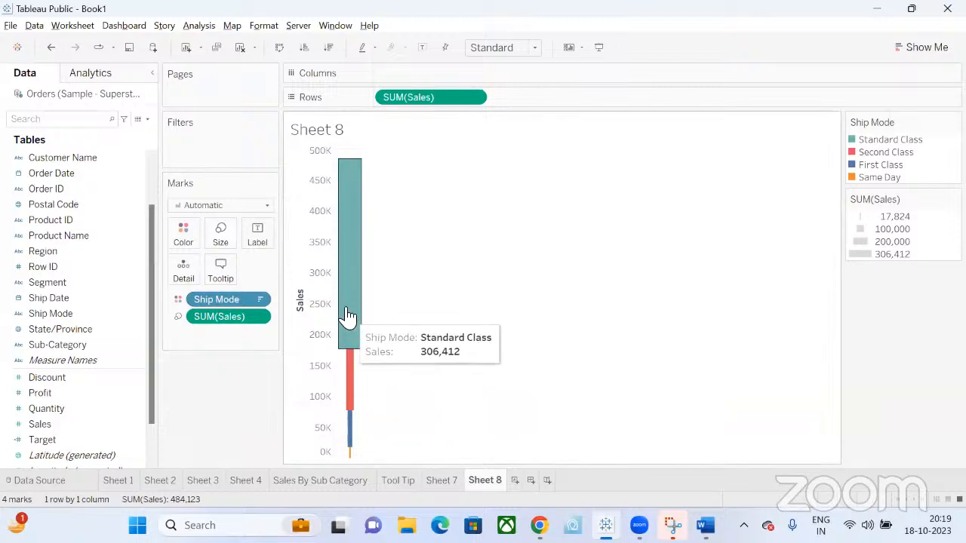
pyautogui.moveTo(355, 413)
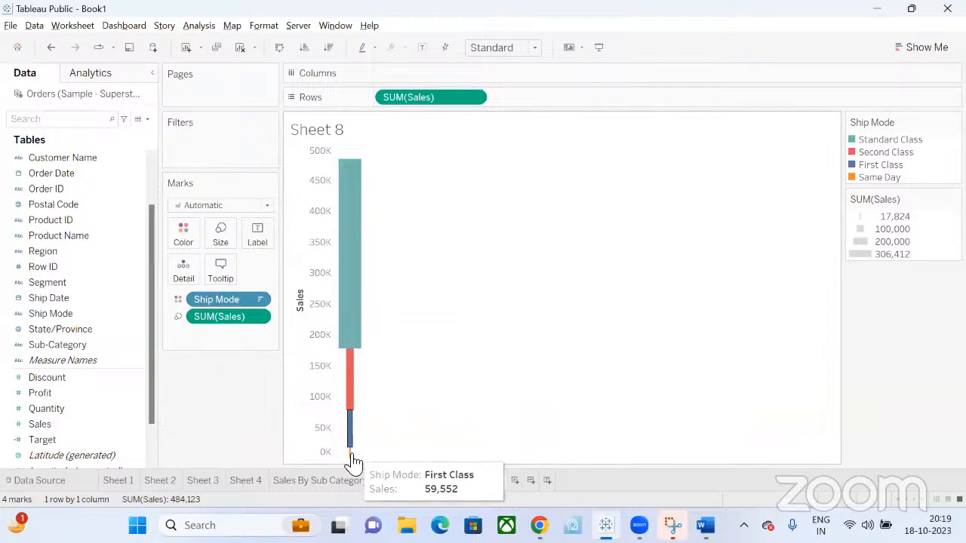
pyautogui.moveTo(351, 308)
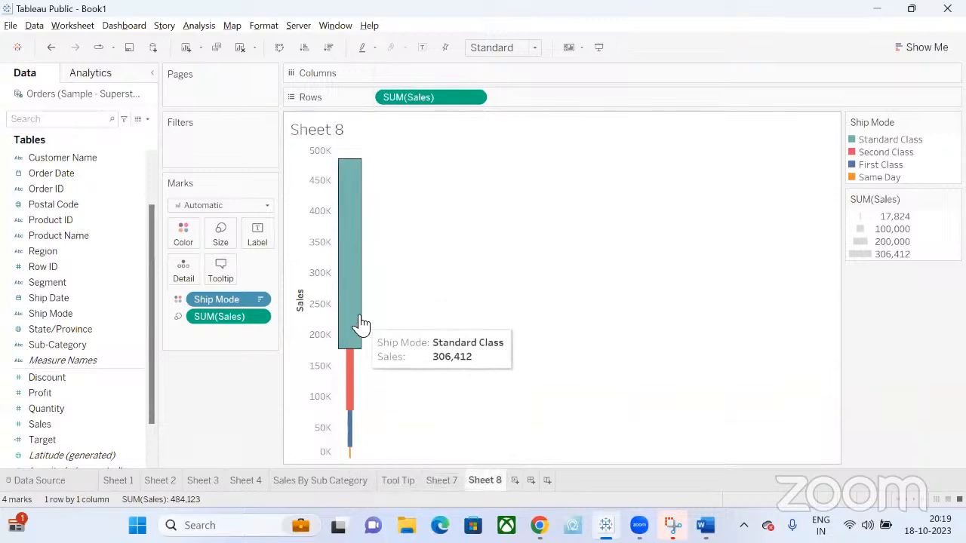
pyautogui.moveTo(349, 385)
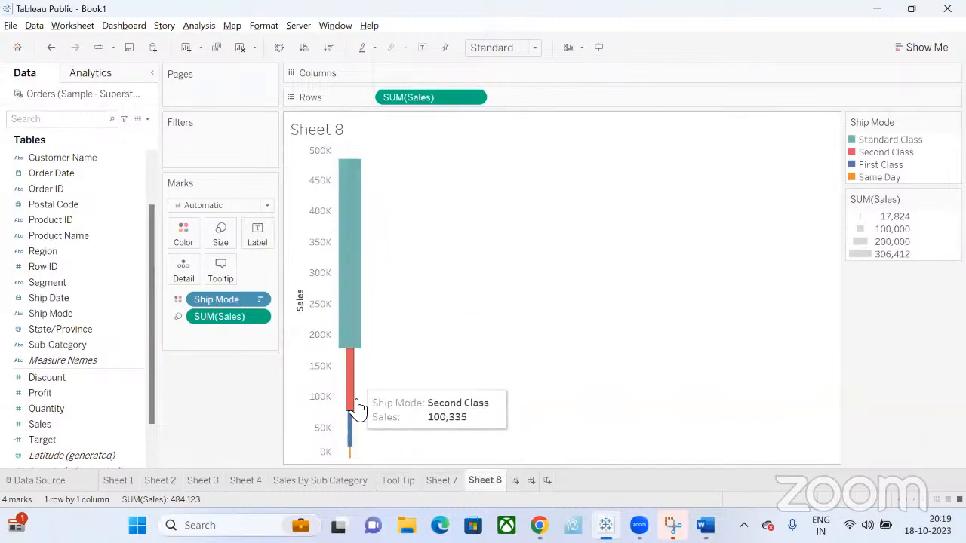
pyautogui.click(533, 47)
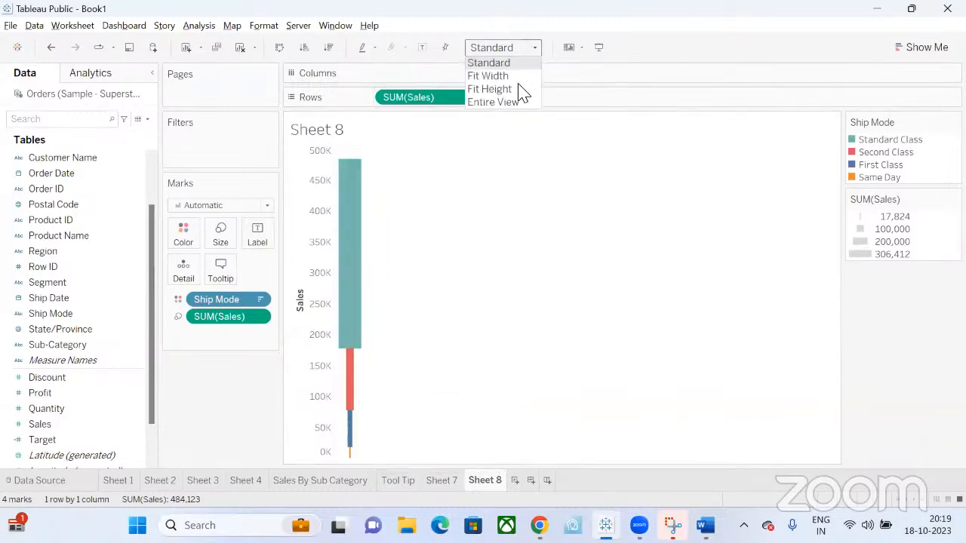
pyautogui.click(510, 104)
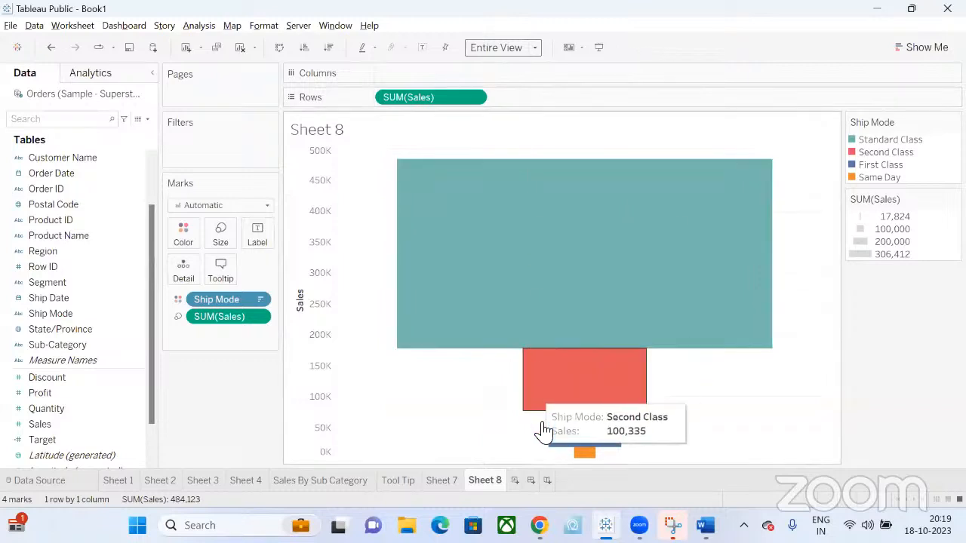
# Step: Label the funnel segments with Sales and Ship Mode, placing the Ship Mode above the Sales value
pyautogui.moveTo(609, 453)
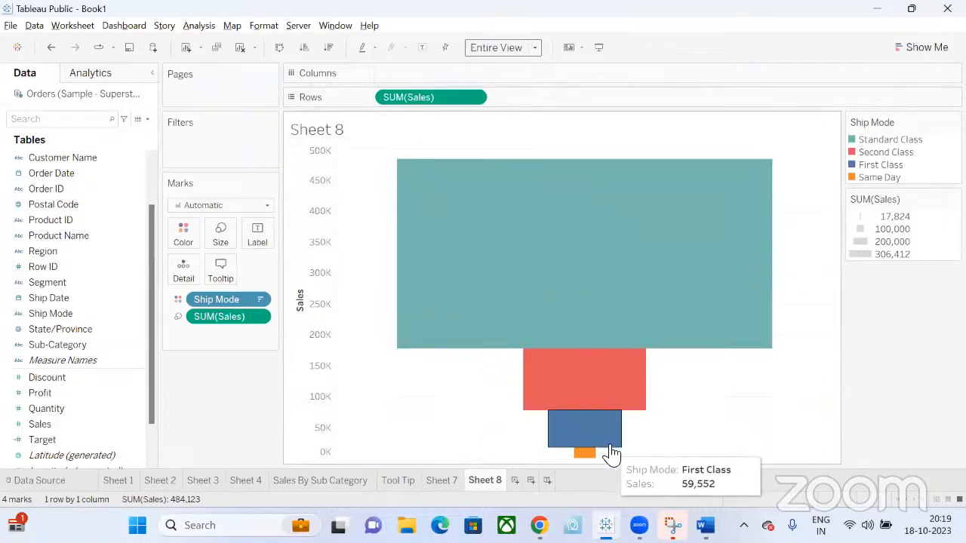
pyautogui.moveTo(57, 428); pyautogui.dragTo(253, 240)
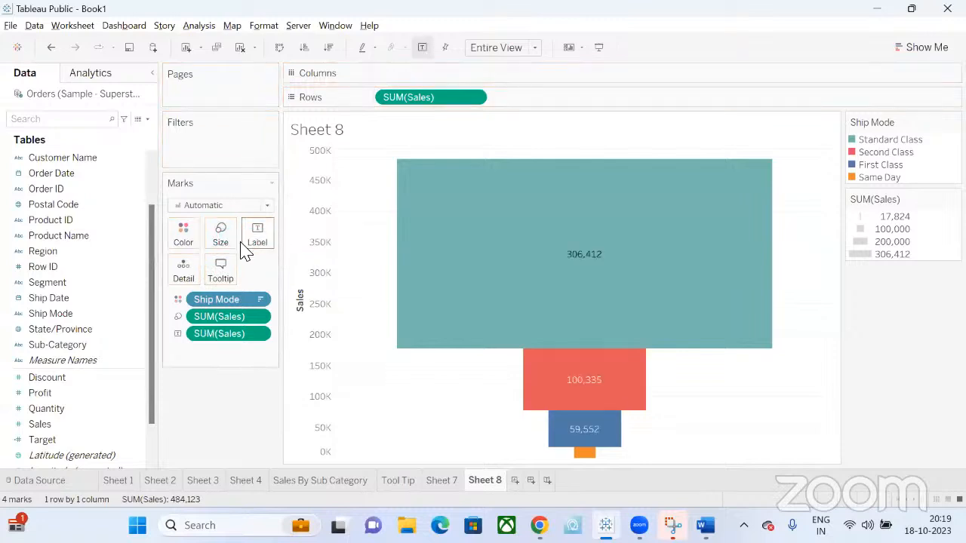
pyautogui.moveTo(390, 302)
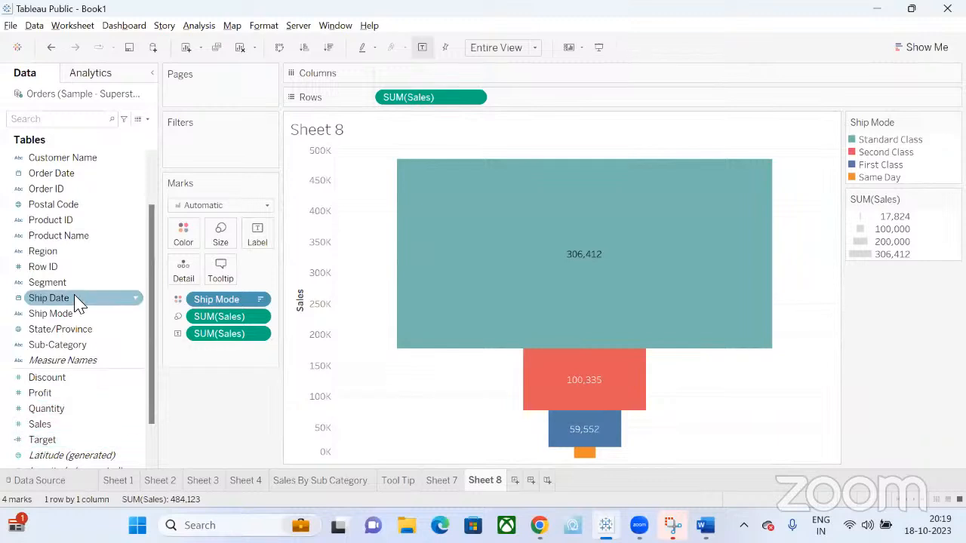
pyautogui.moveTo(76, 313); pyautogui.dragTo(266, 236)
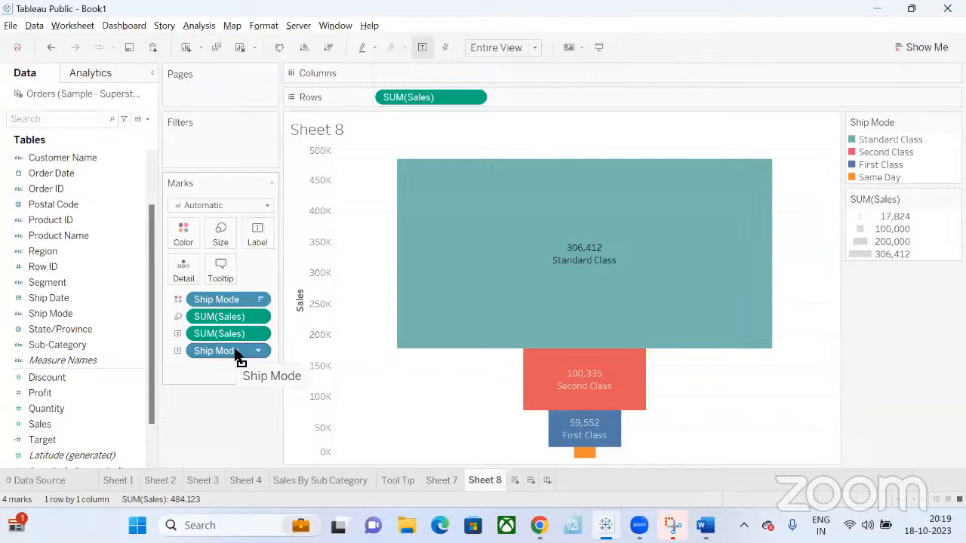
pyautogui.moveTo(235, 358); pyautogui.dragTo(240, 338)
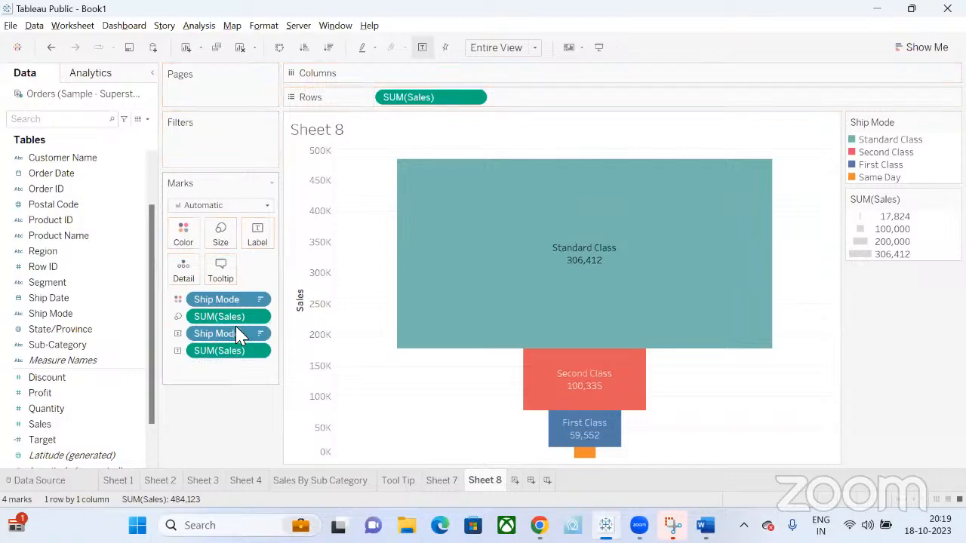
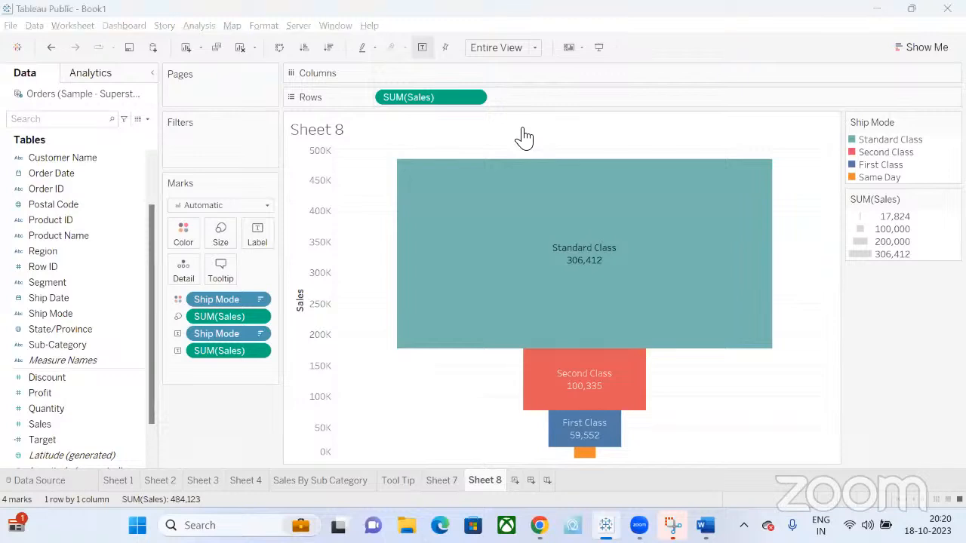
# Step: Clear the funnel chart from Sheet 8
pyautogui.moveTo(492, 337)
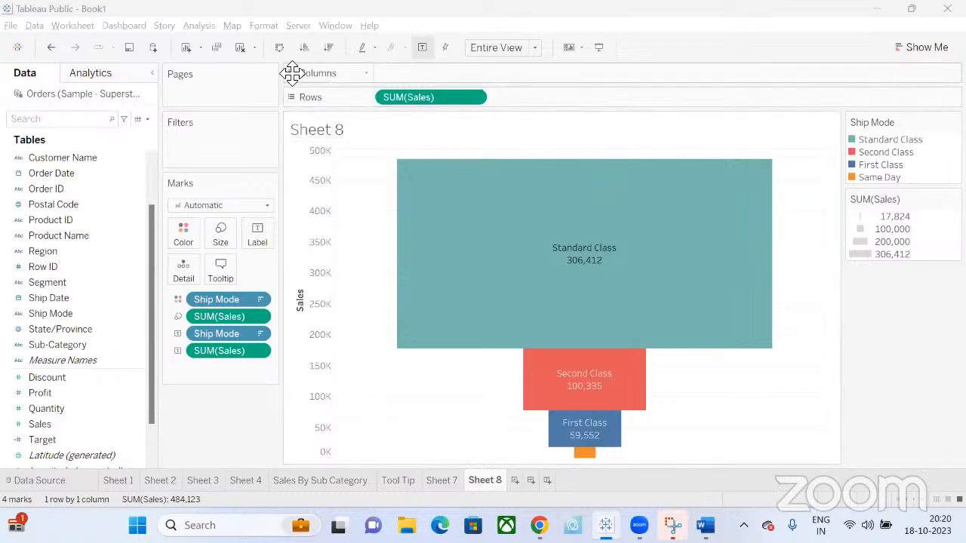
pyautogui.click(240, 50)
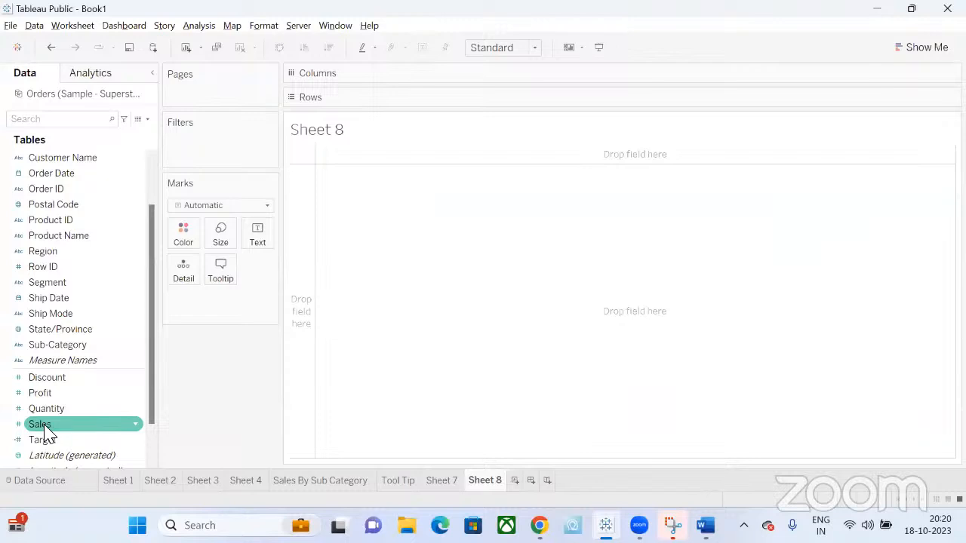
# Step: Plot Sales in rows with Ship Mode as colour, and sort the ship modes in descending order
pyautogui.moveTo(54, 428); pyautogui.dragTo(457, 99)
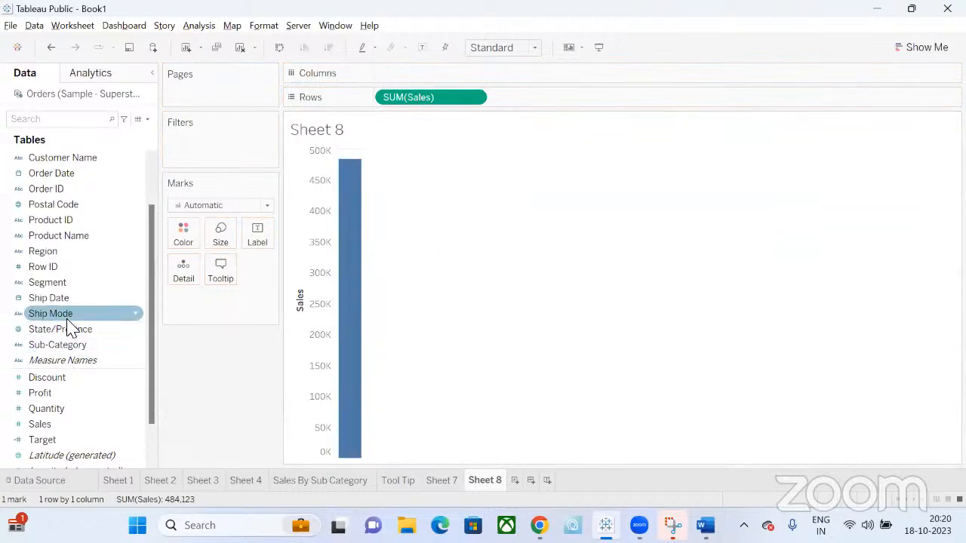
pyautogui.moveTo(66, 319); pyautogui.dragTo(193, 245)
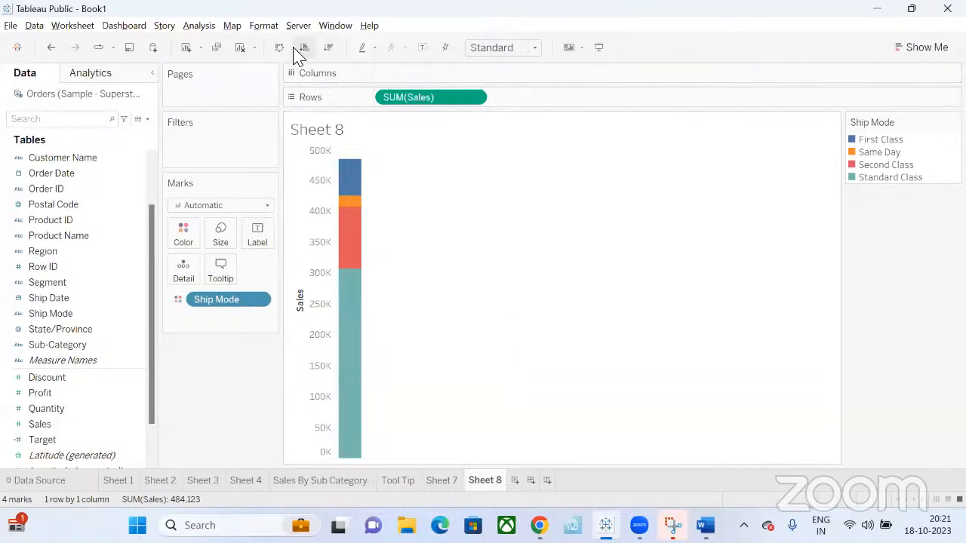
pyautogui.click(329, 48)
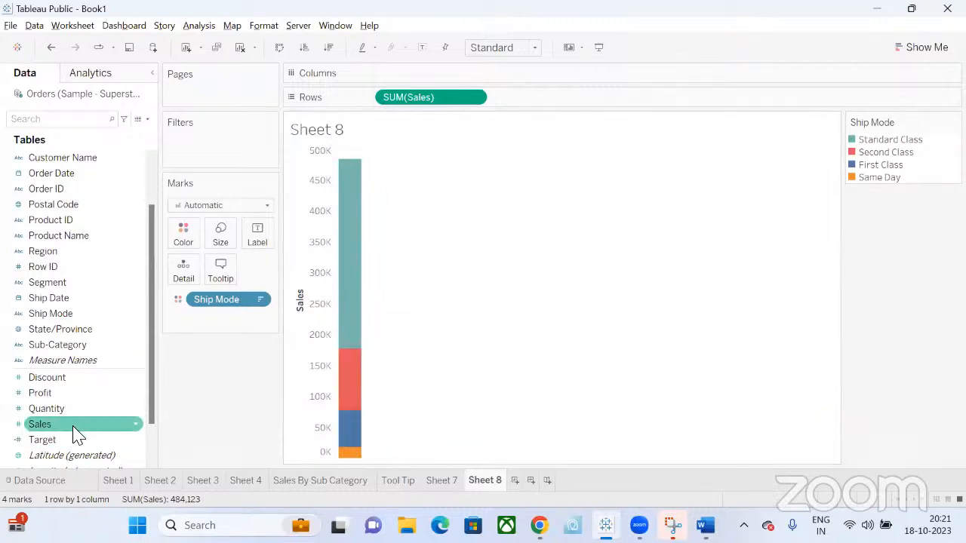
# Step: Vary the width of the bar segments by Sales and set the chart's fit to Entire View
pyautogui.moveTo(74, 428); pyautogui.dragTo(222, 234)
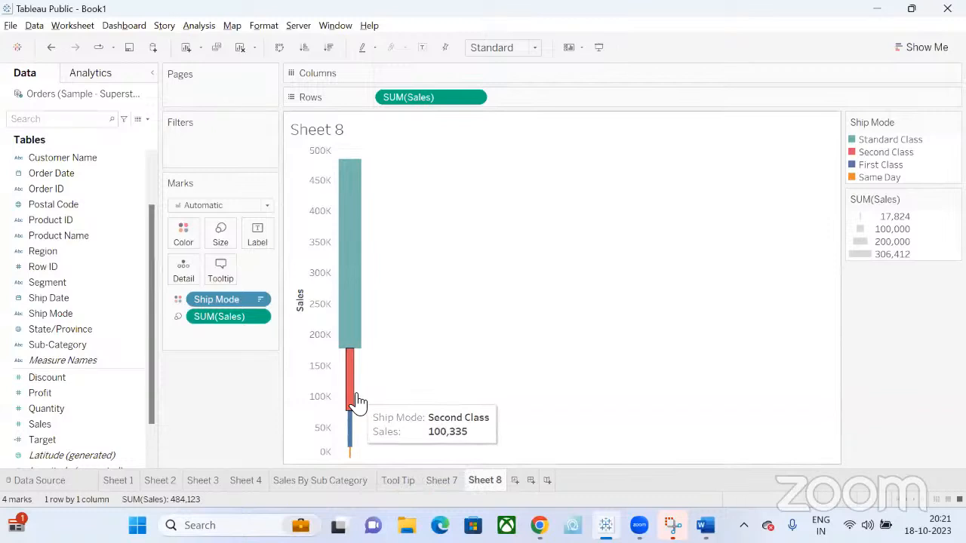
pyautogui.click(514, 104)
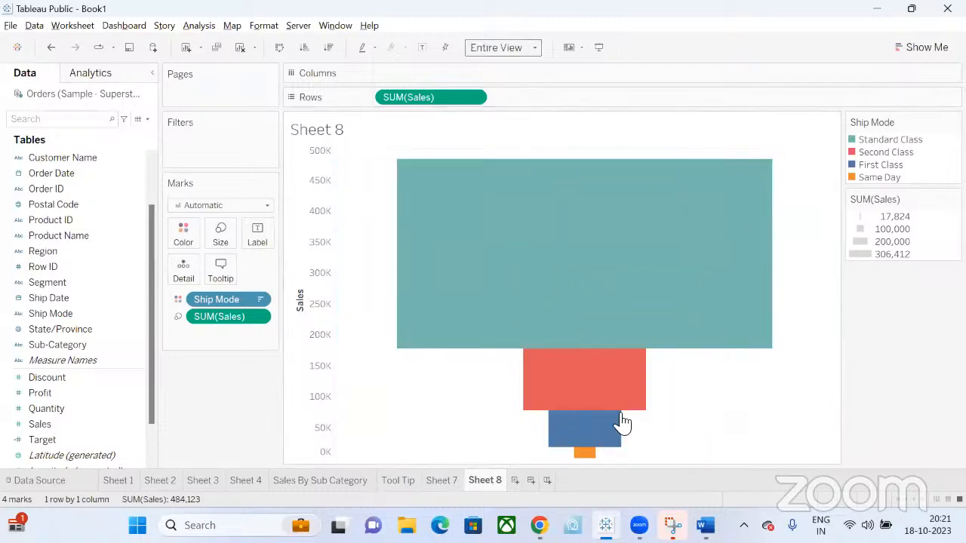
# Step: Add Ship Mode and Sales as labels on the funnel segments, with Ship Mode first
pyautogui.moveTo(389, 382)
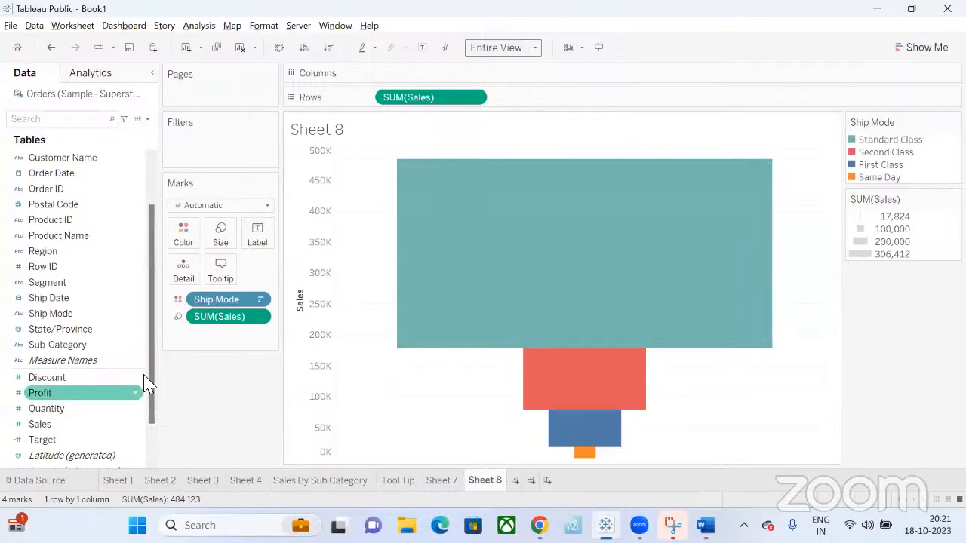
pyautogui.moveTo(41, 424)
pyautogui.mouseDown()
pyautogui.moveTo(252, 227)
pyautogui.moveTo(49, 426)
pyautogui.mouseUp()
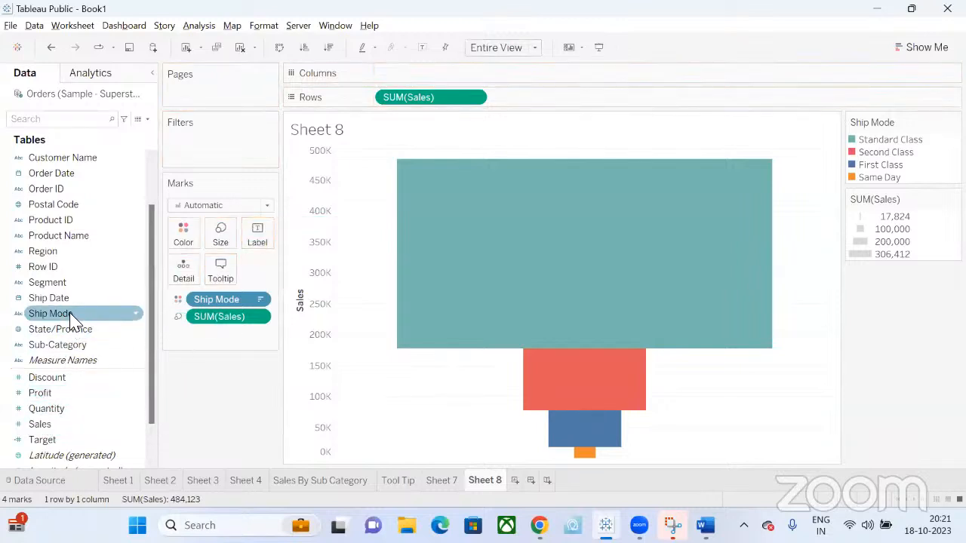
pyautogui.moveTo(70, 321); pyautogui.dragTo(257, 237)
pyautogui.moveTo(41, 424); pyautogui.dragTo(276, 241)
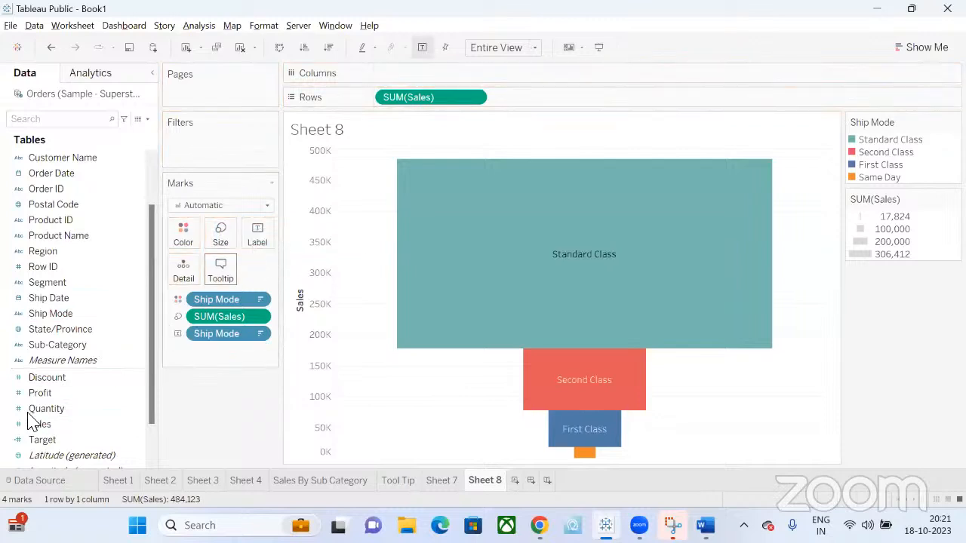
# Step: Add Sales to the funnel segment labels and format it as custom currency in Thousands (K) with one decimal place
pyautogui.moveTo(34, 420); pyautogui.dragTo(258, 242)
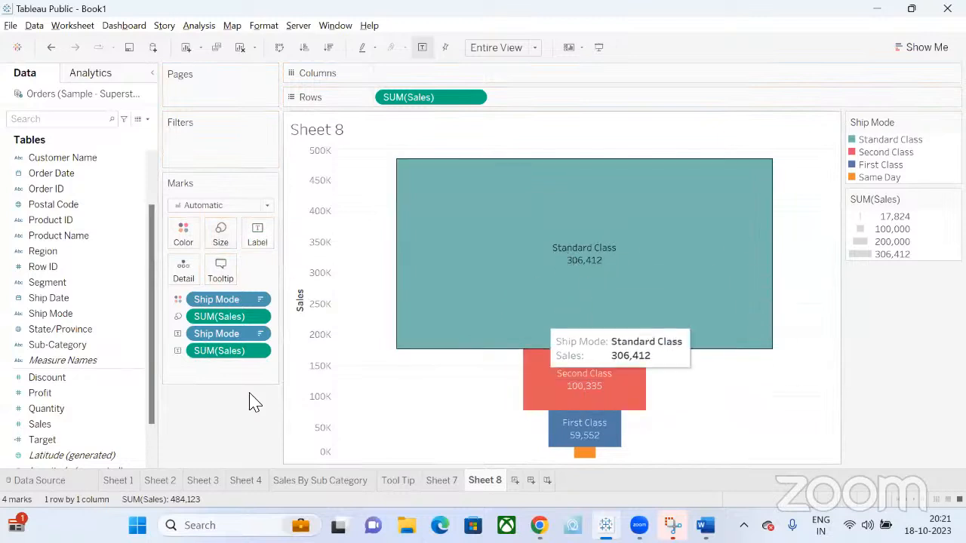
pyautogui.rightClick(259, 350)
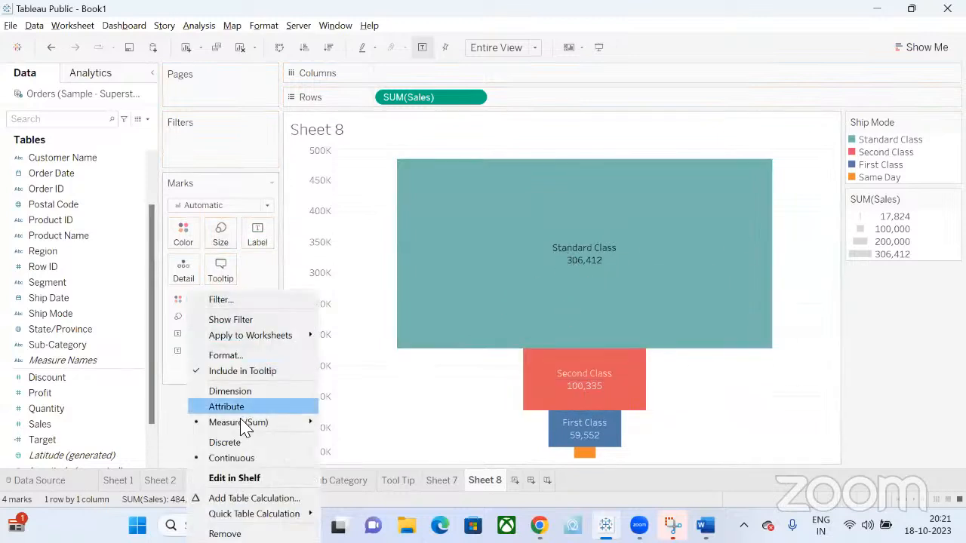
pyautogui.click(248, 355)
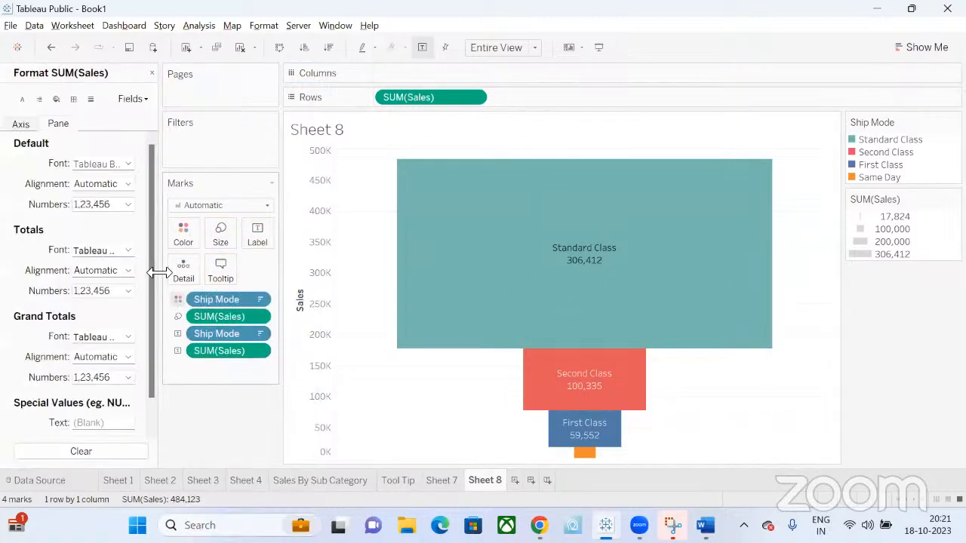
pyautogui.click(126, 205)
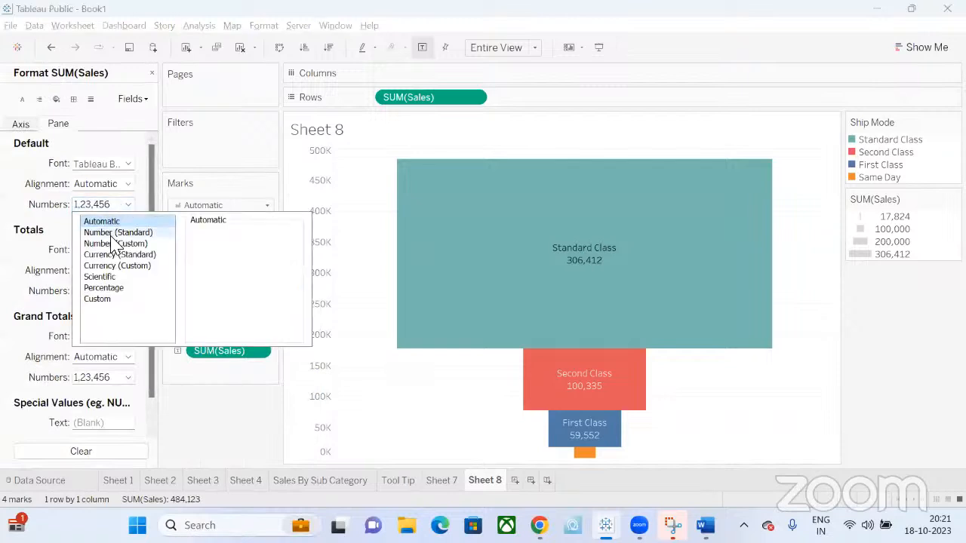
pyautogui.click(113, 265)
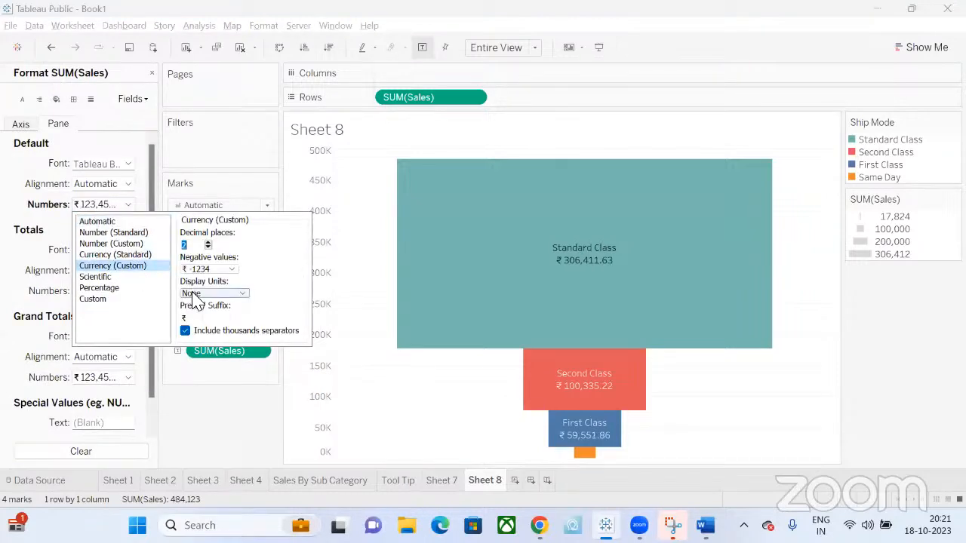
pyautogui.click(194, 294)
pyautogui.click(200, 314)
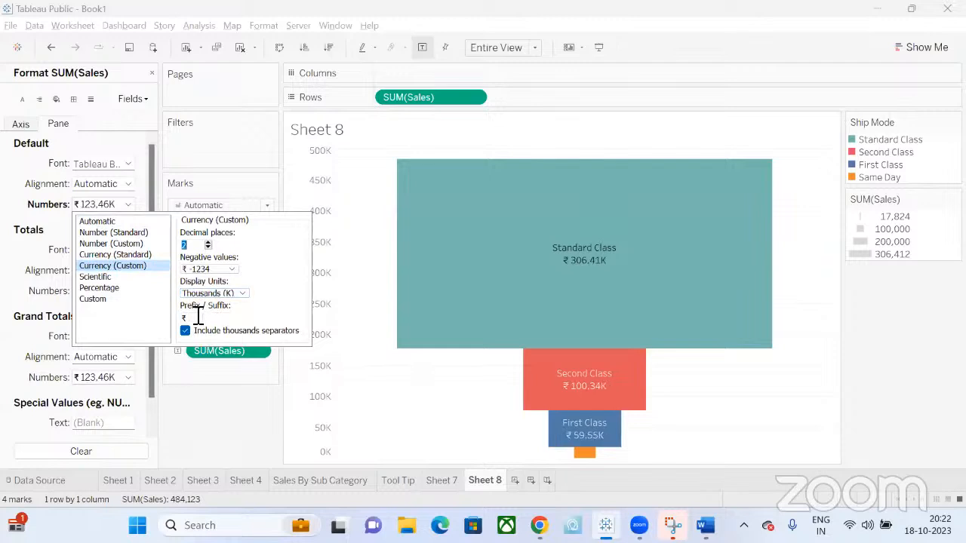
pyautogui.click(207, 247)
pyautogui.click(201, 401)
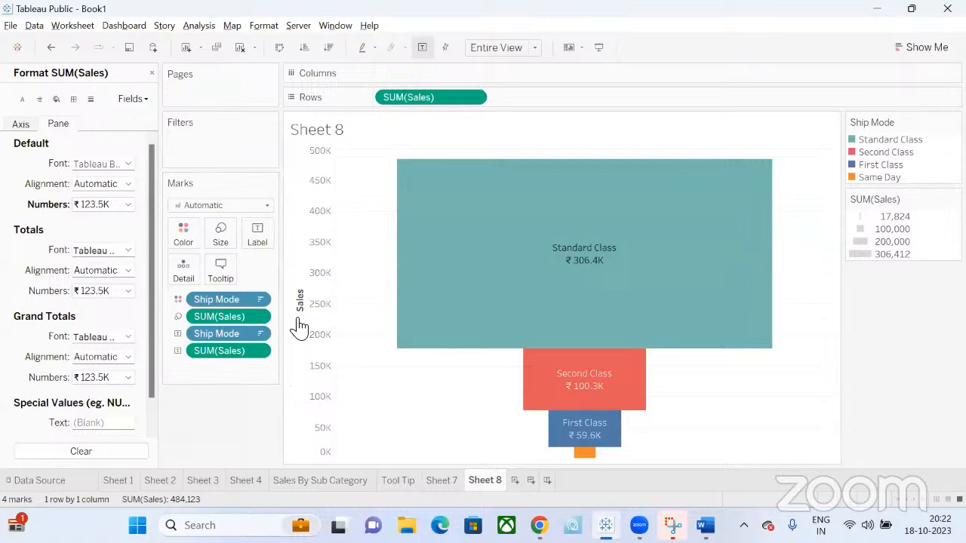
pyautogui.click(339, 219)
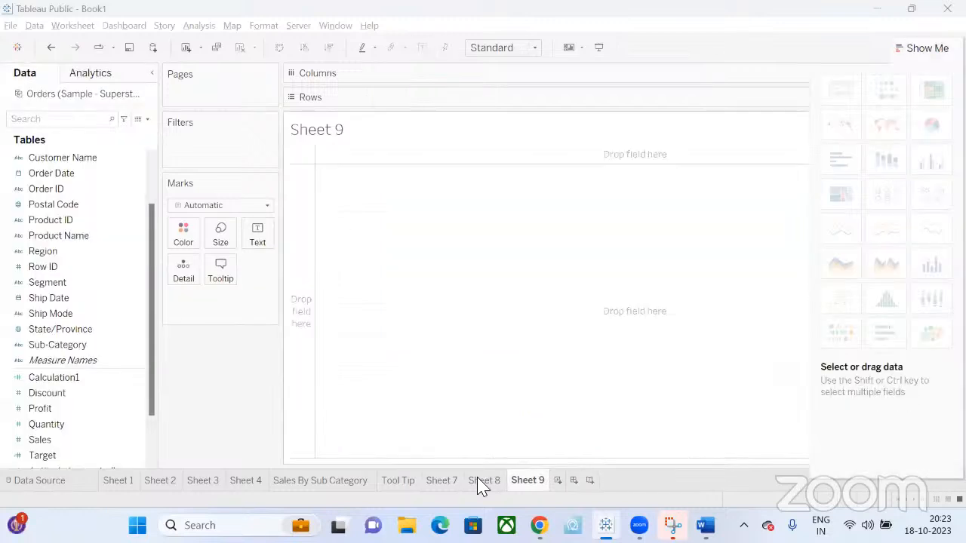
pyautogui.click(478, 480)
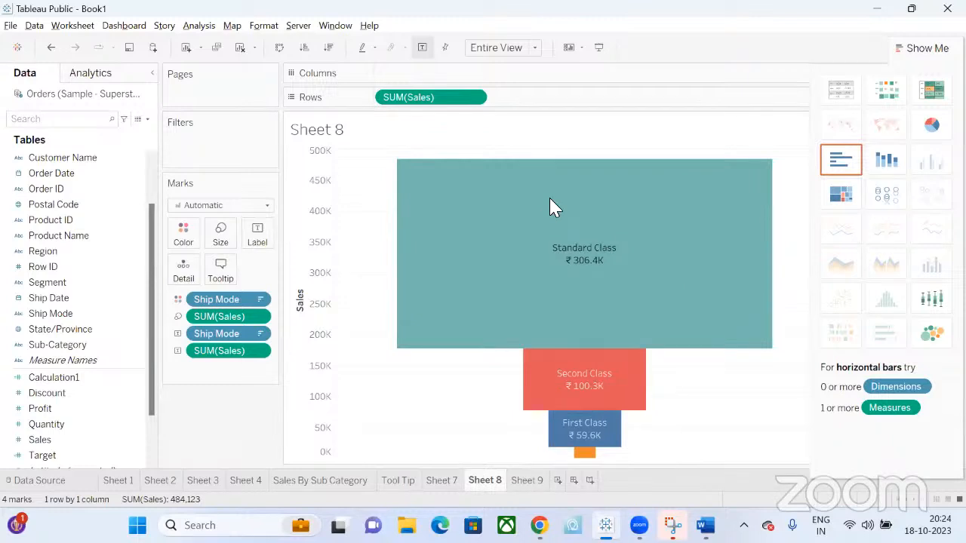
pyautogui.click(67, 271)
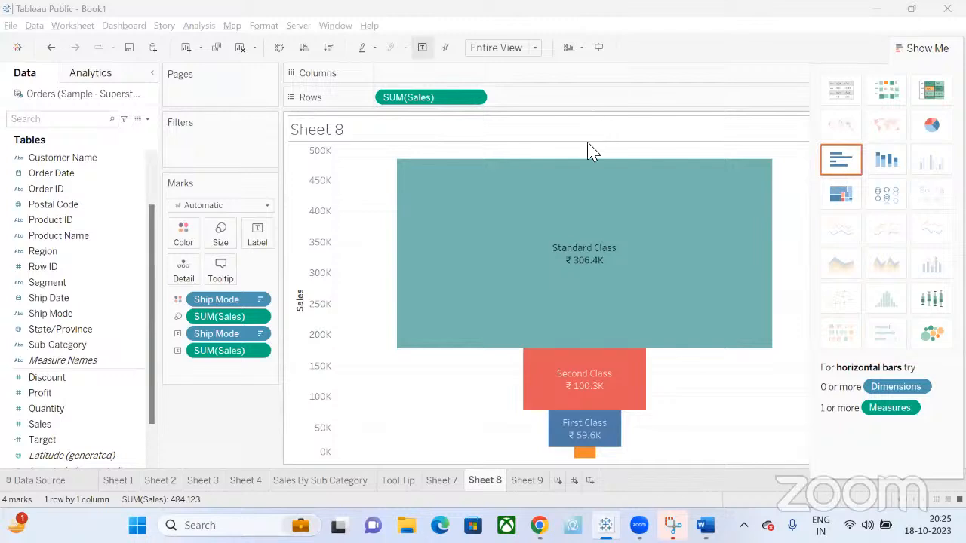
pyautogui.click(524, 487)
pyautogui.click(494, 486)
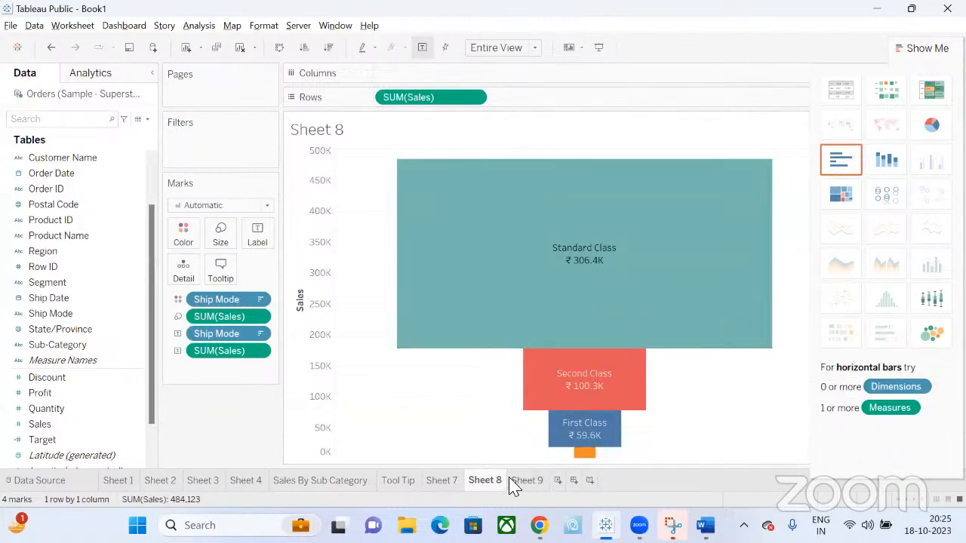
# Step: On Sheet 9, plot Sales in columns against Sub-Category in rows, and sort the sub-categories in descending order of Sales
pyautogui.click(528, 484)
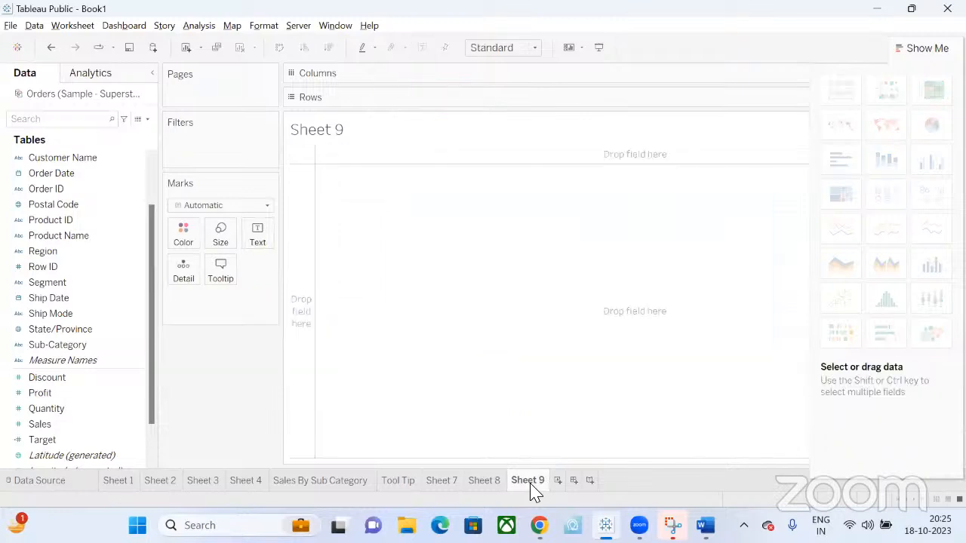
pyautogui.click(134, 427)
pyautogui.click(84, 344)
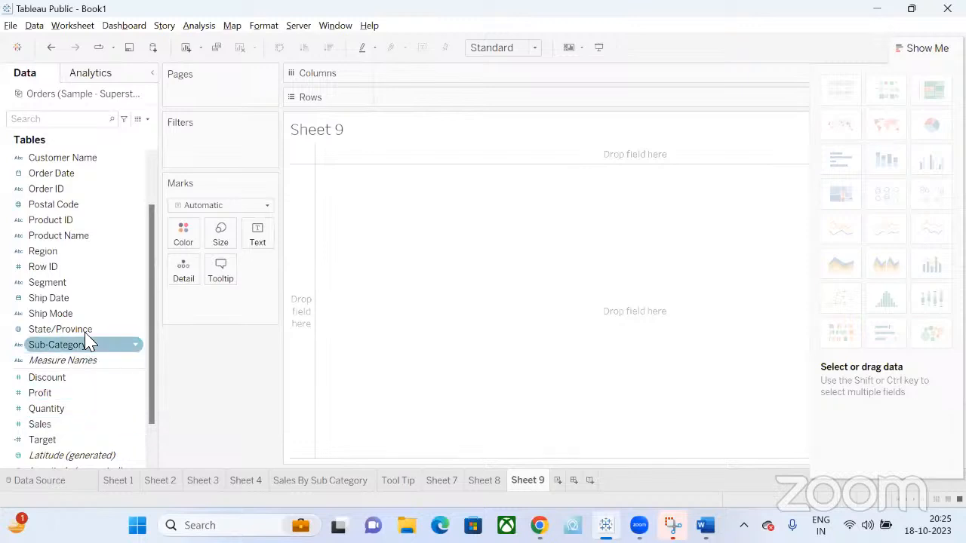
pyautogui.click(82, 330)
pyautogui.click(85, 345)
pyautogui.moveTo(84, 345); pyautogui.dragTo(450, 98)
pyautogui.moveTo(79, 424); pyautogui.dragTo(462, 88)
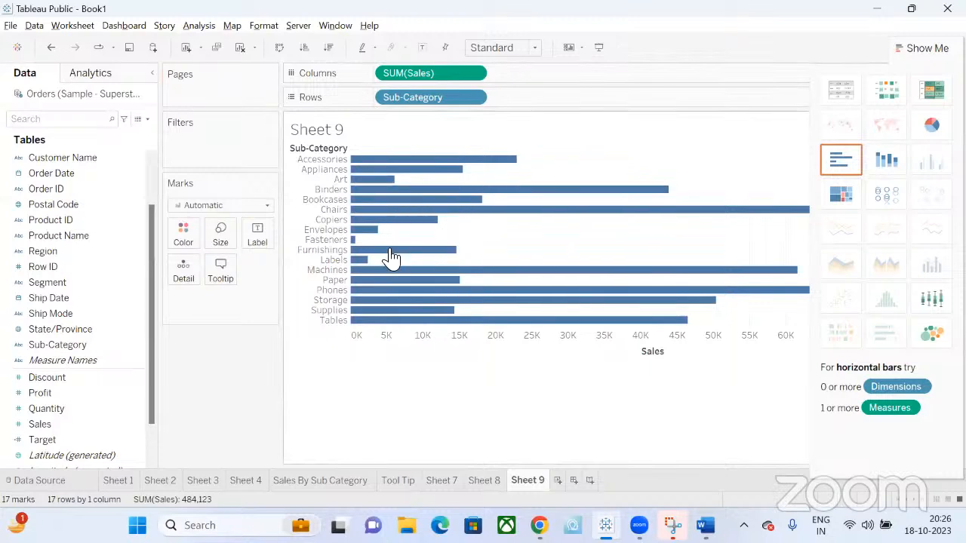
pyautogui.click(328, 49)
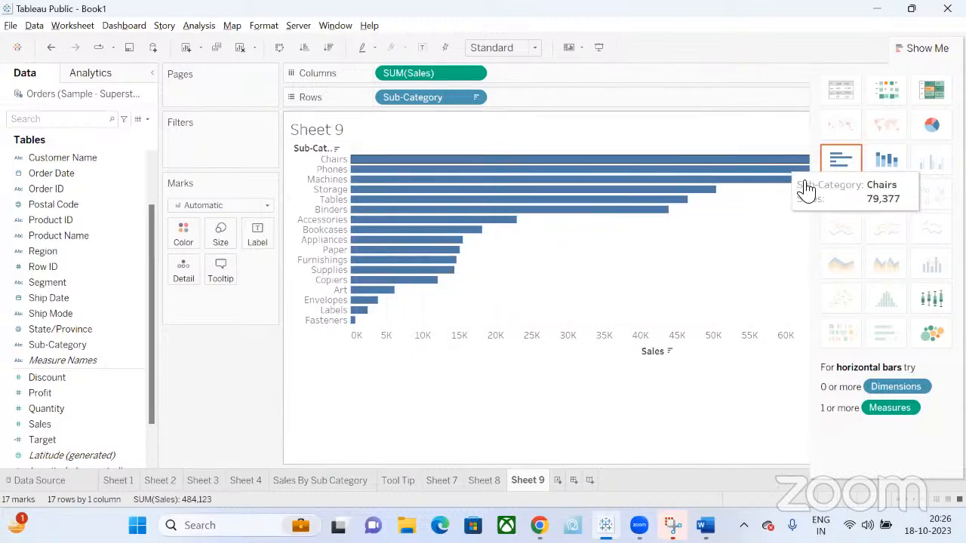
pyautogui.click(928, 48)
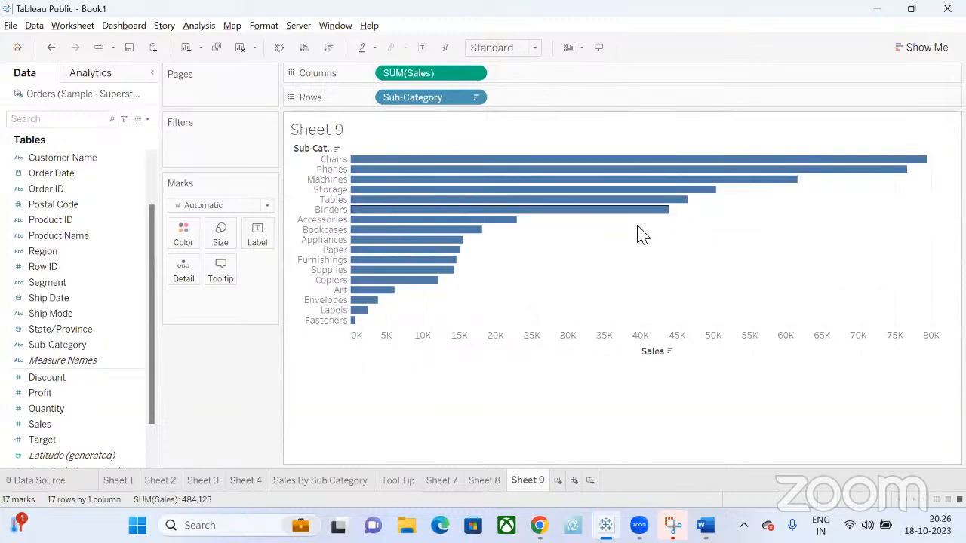
# Step: Create a calculated field from Sales named Negative Sales with the formula -[Sales]
pyautogui.moveTo(584, 202)
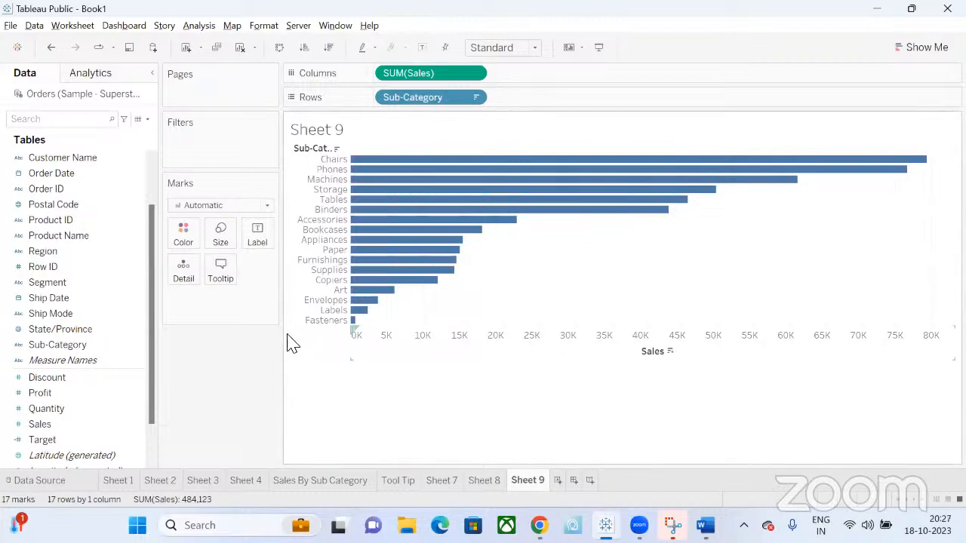
pyautogui.click(125, 424)
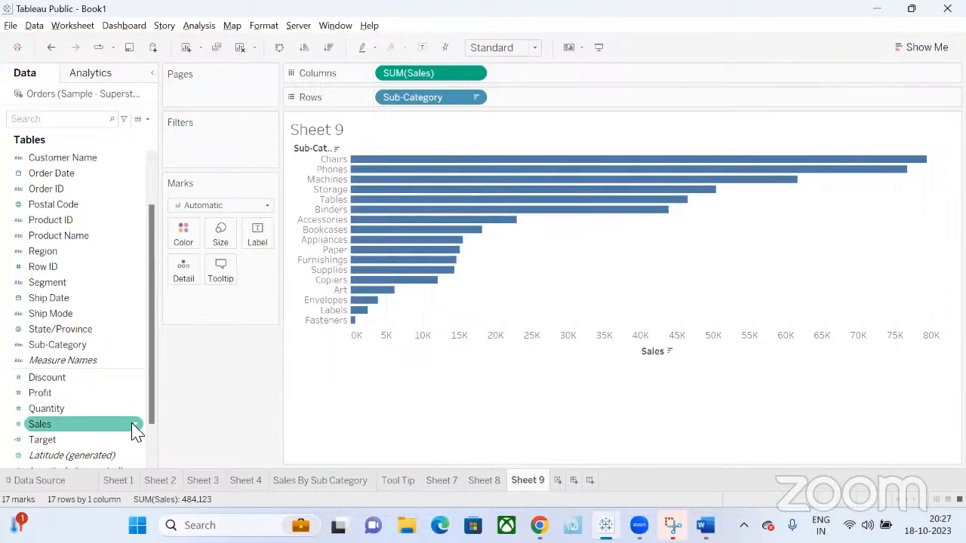
pyautogui.click(136, 425)
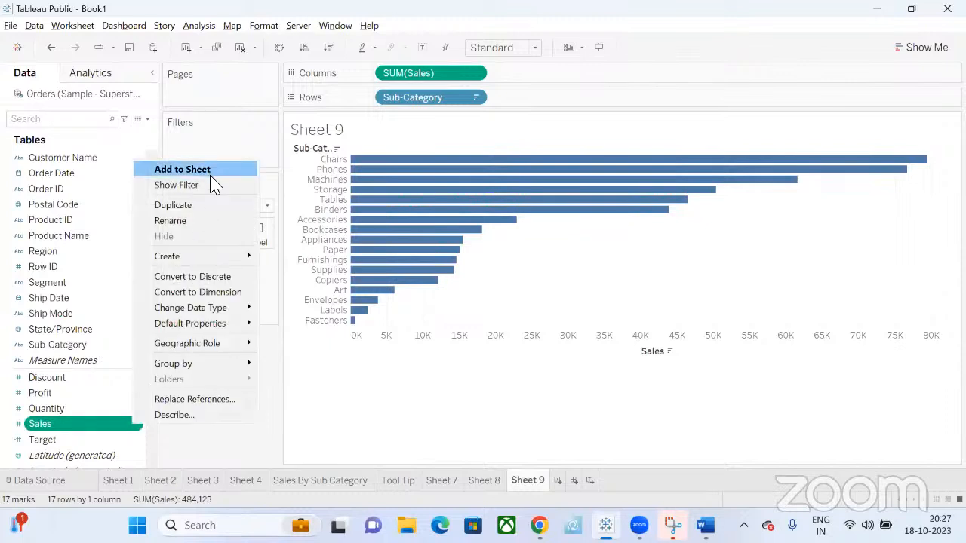
pyautogui.moveTo(257, 257)
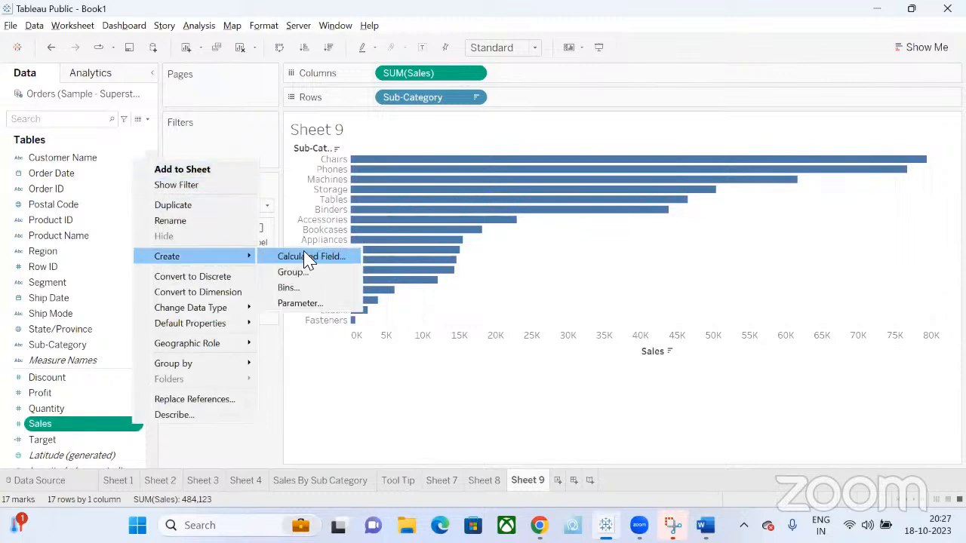
pyautogui.click(309, 257)
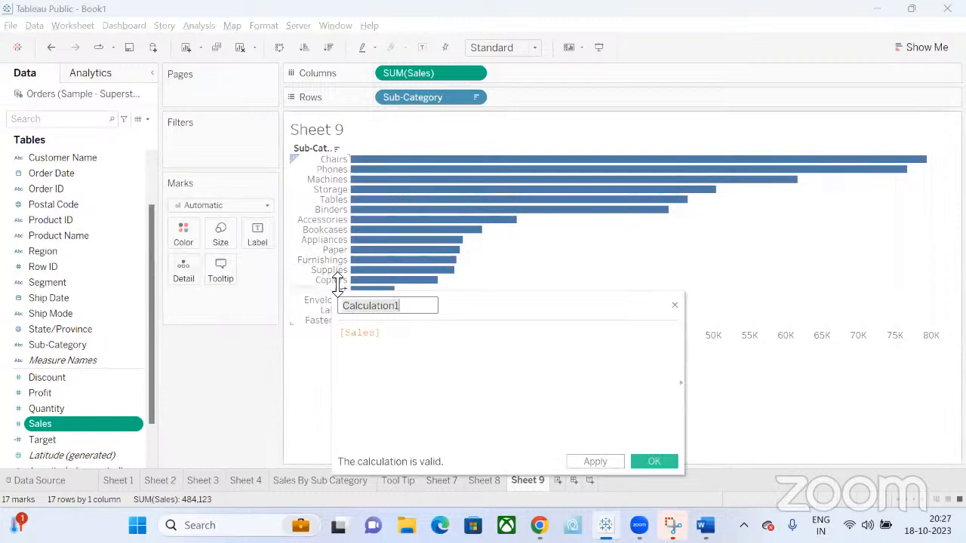
pyautogui.write('Negative Sales')
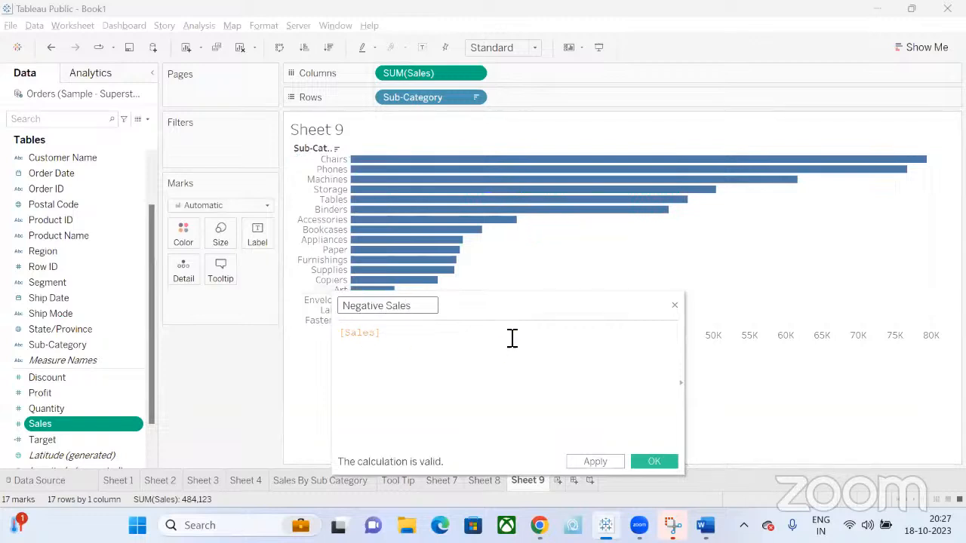
pyautogui.click(344, 335)
pyautogui.write('-')
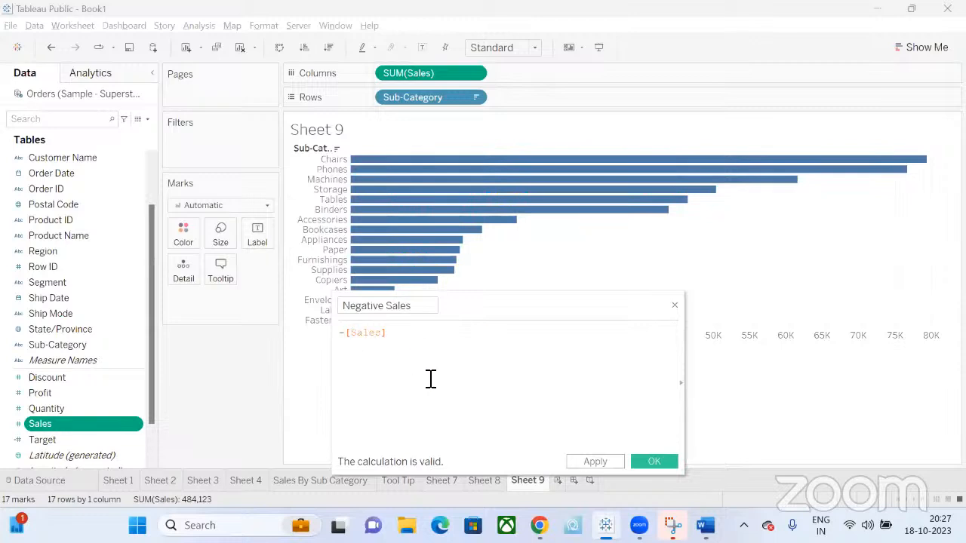
pyautogui.click(650, 462)
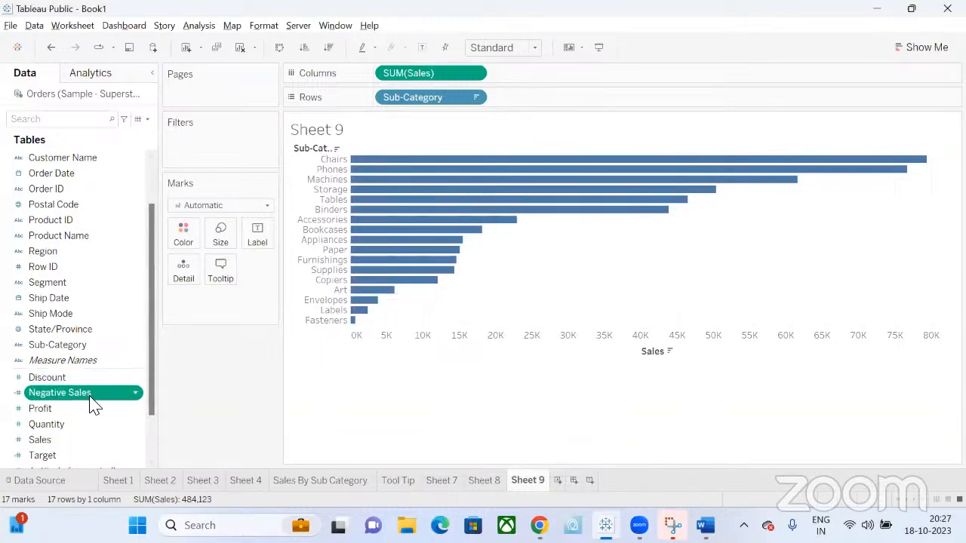
# Step: Place Negative Sales ahead of Sales in columns and change all marks to Area to form a mirrored funnel
pyautogui.moveTo(90, 403); pyautogui.dragTo(608, 107)
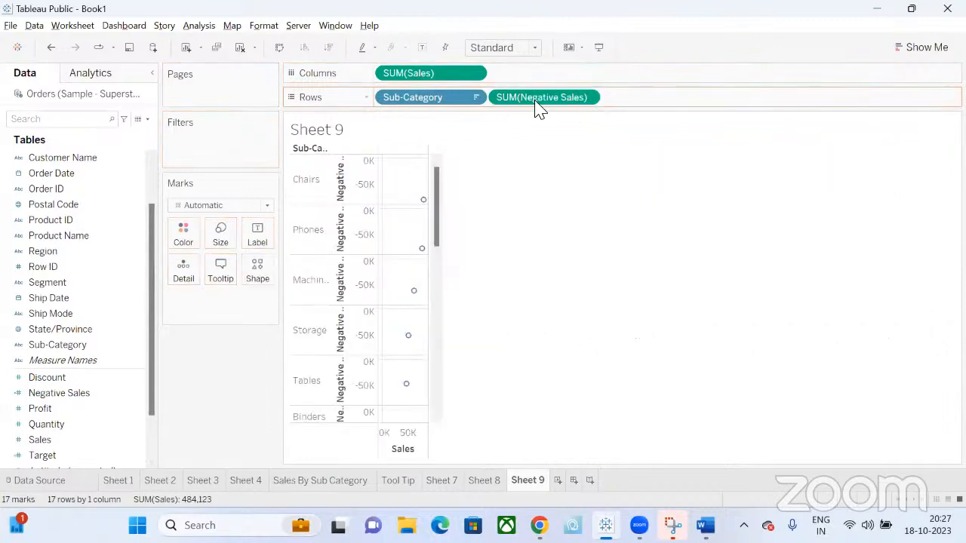
pyautogui.click(257, 212)
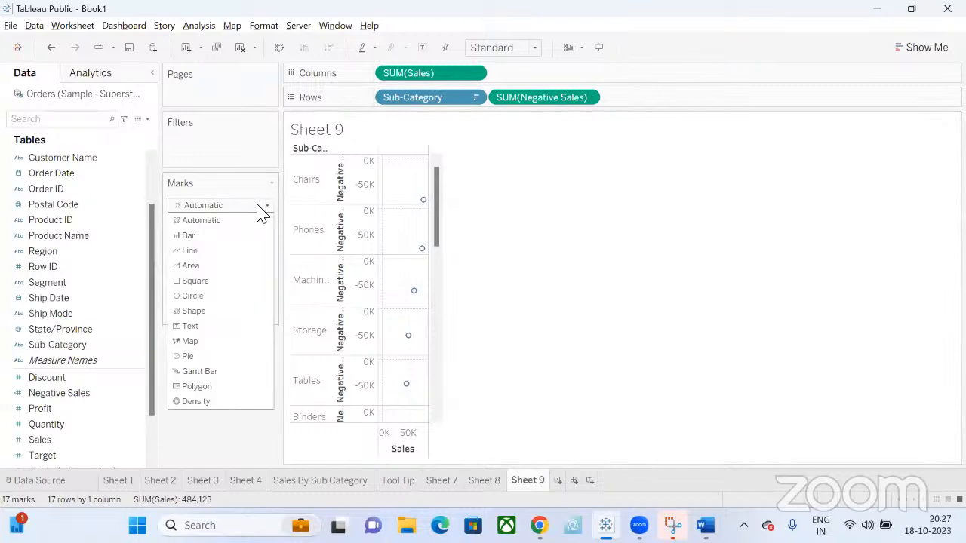
pyautogui.click(225, 237)
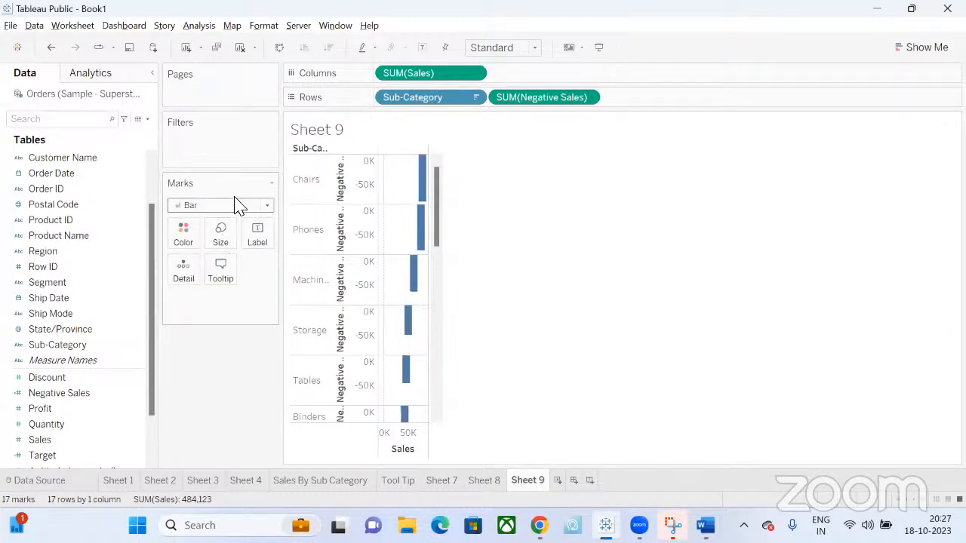
pyautogui.moveTo(532, 102); pyautogui.dragTo(534, 72)
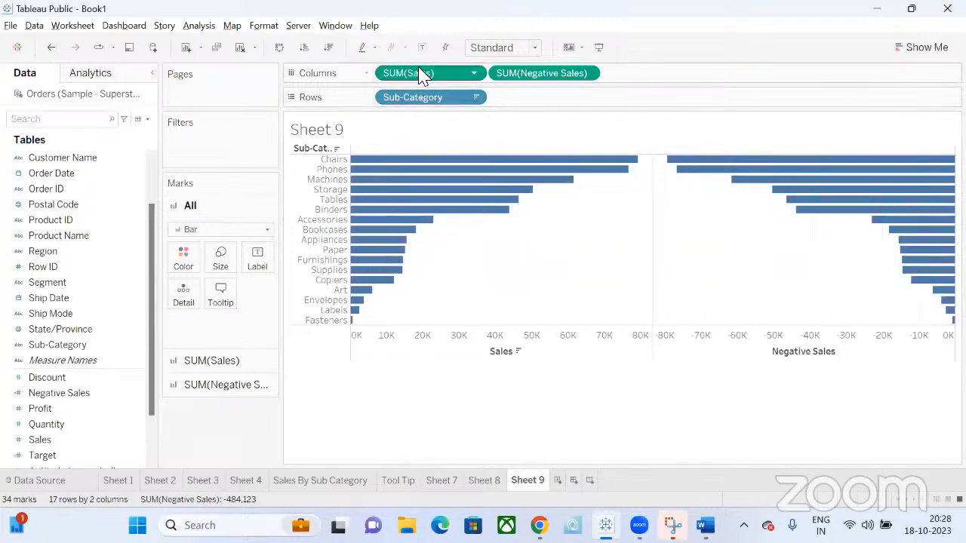
pyautogui.moveTo(420, 75); pyautogui.dragTo(670, 69)
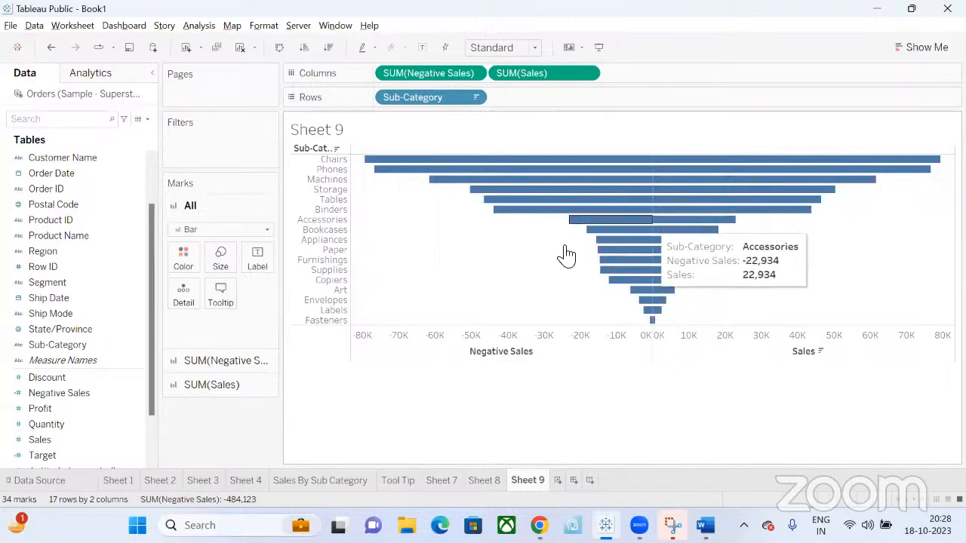
pyautogui.click(250, 230)
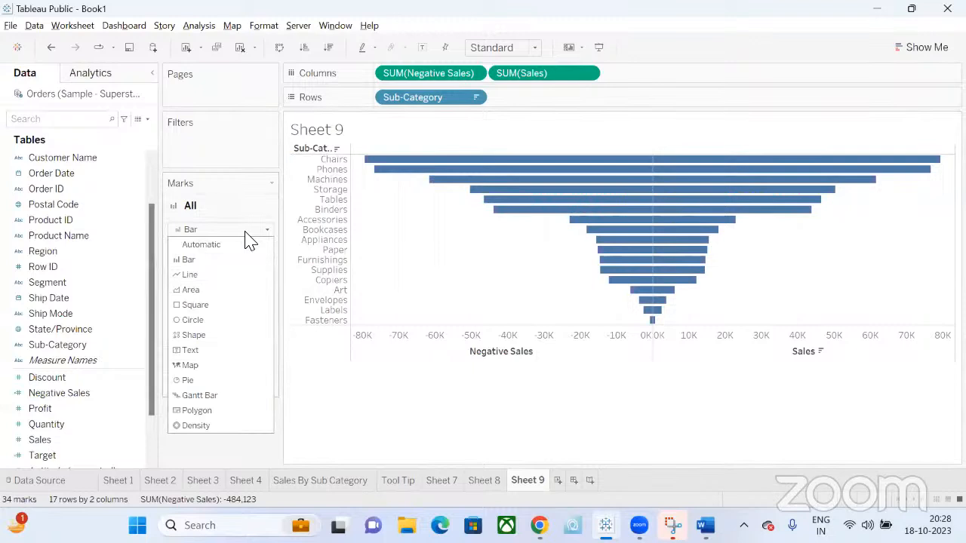
pyautogui.click(231, 290)
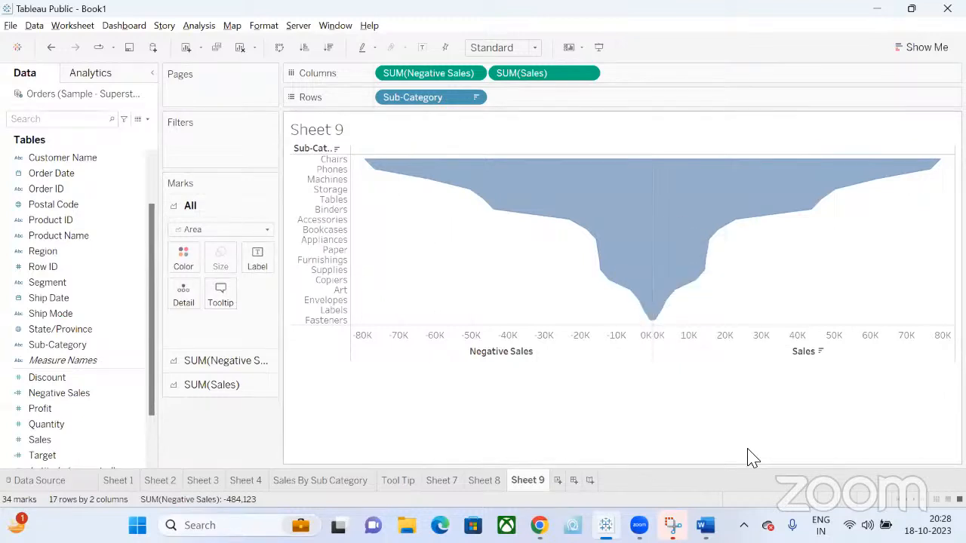
# Step: Open border formatting from the Negative Sales axis and set the sheet's Grand Total pane and header borders to None
pyautogui.rightClick(646, 361)
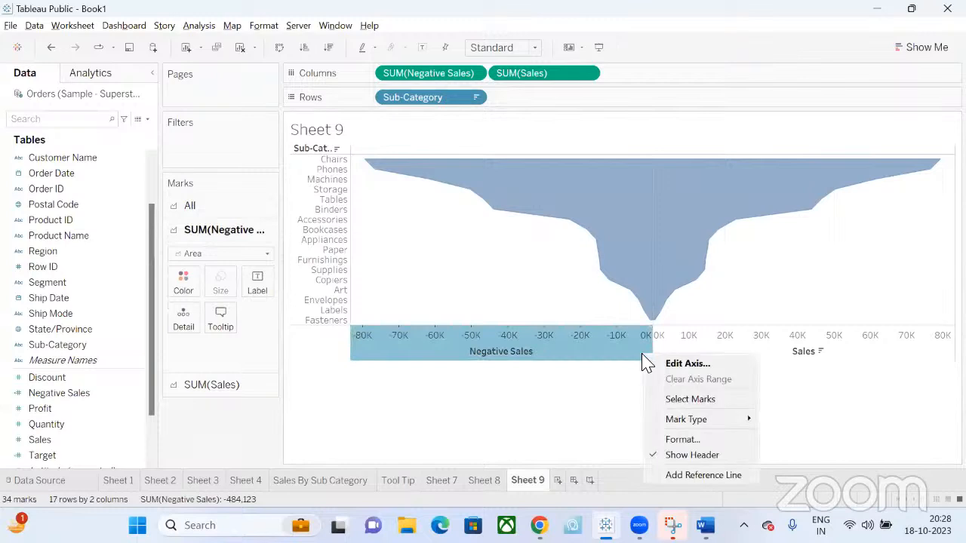
pyautogui.click(689, 442)
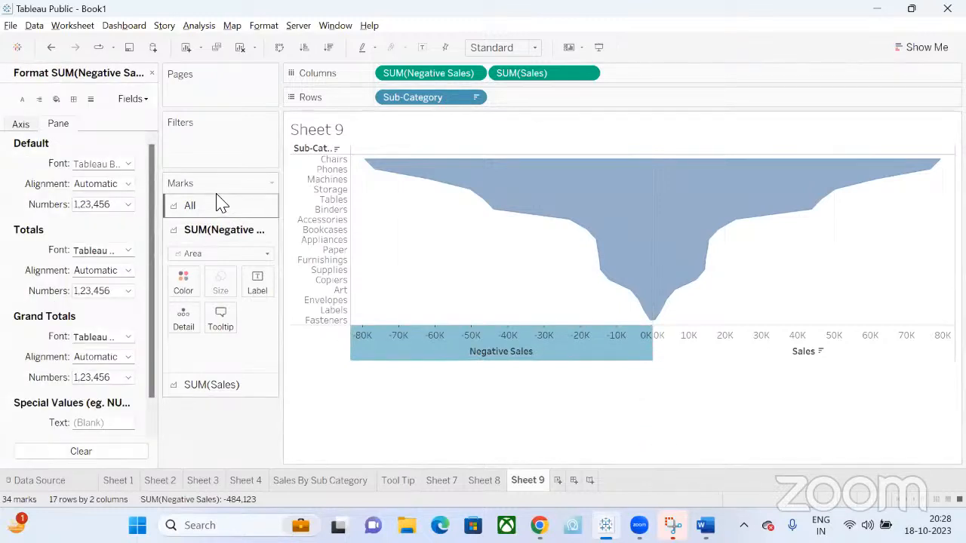
pyautogui.click(73, 99)
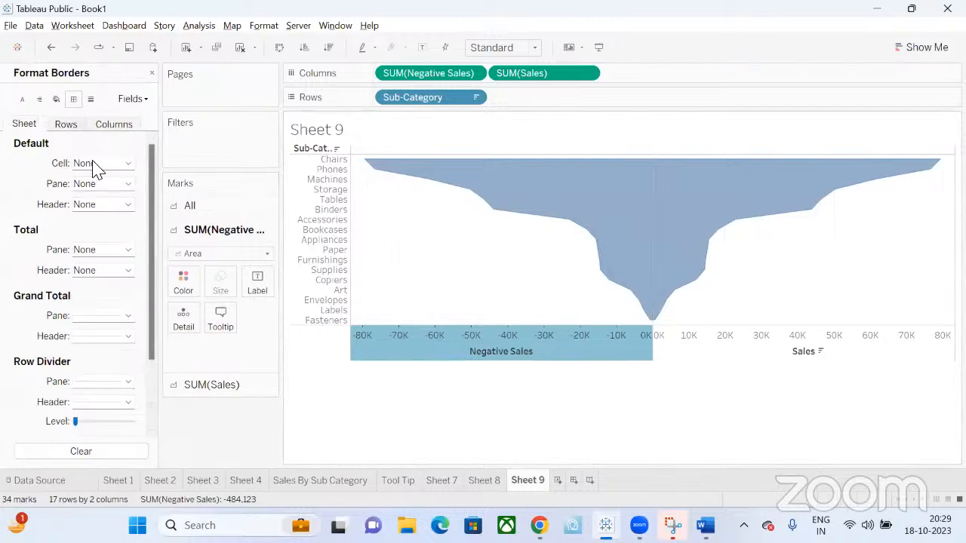
pyautogui.click(112, 317)
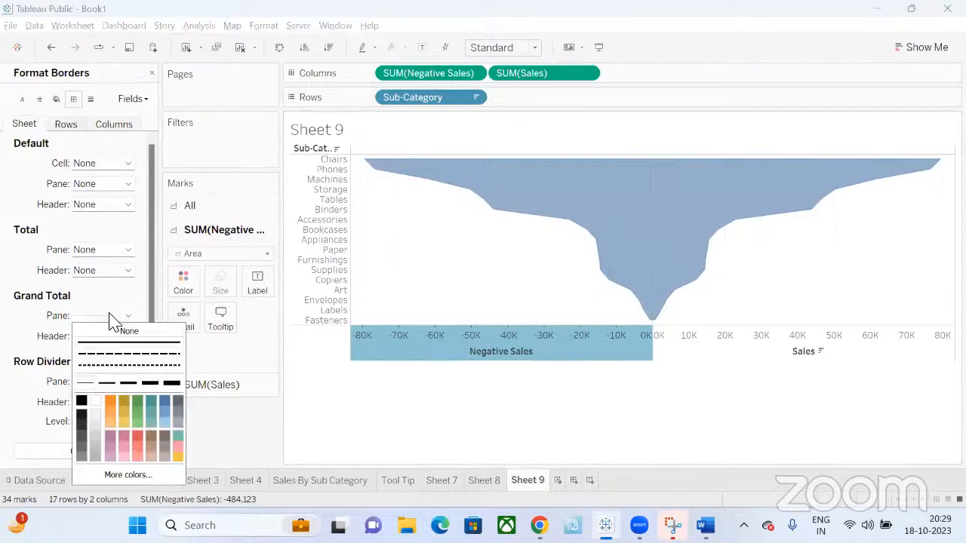
pyautogui.click(121, 332)
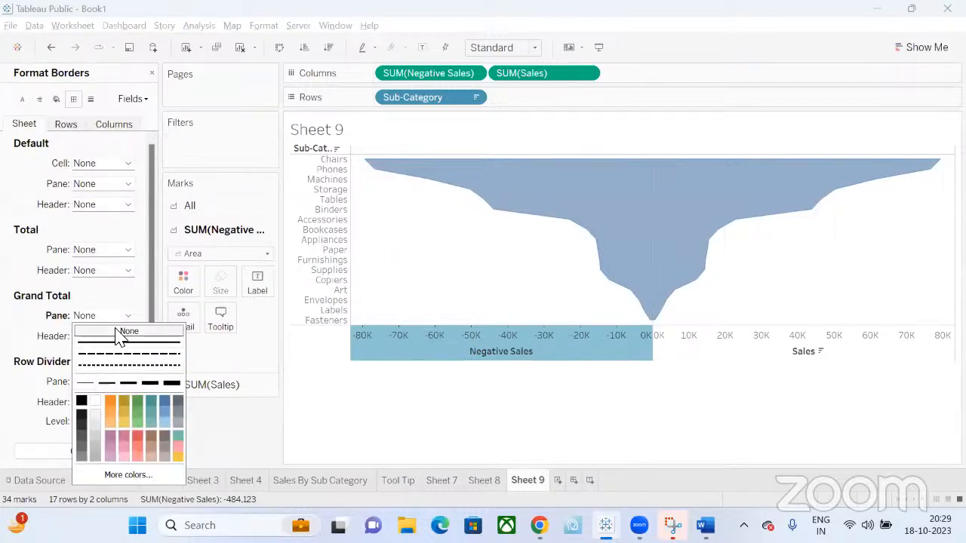
pyautogui.click(10, 330)
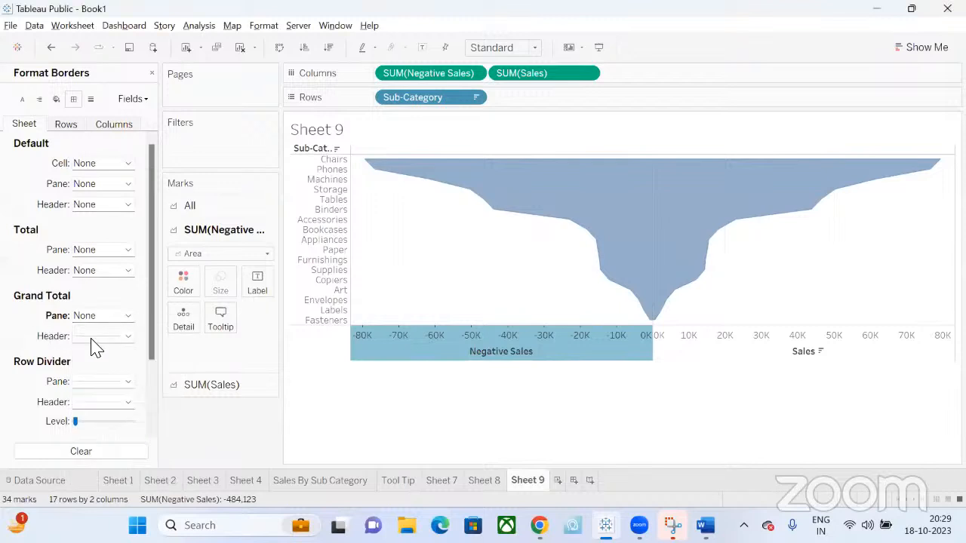
pyautogui.click(91, 337)
pyautogui.click(109, 351)
pyautogui.click(4, 403)
# Step: Set the row divider borders for pane and header to None
pyautogui.click(64, 128)
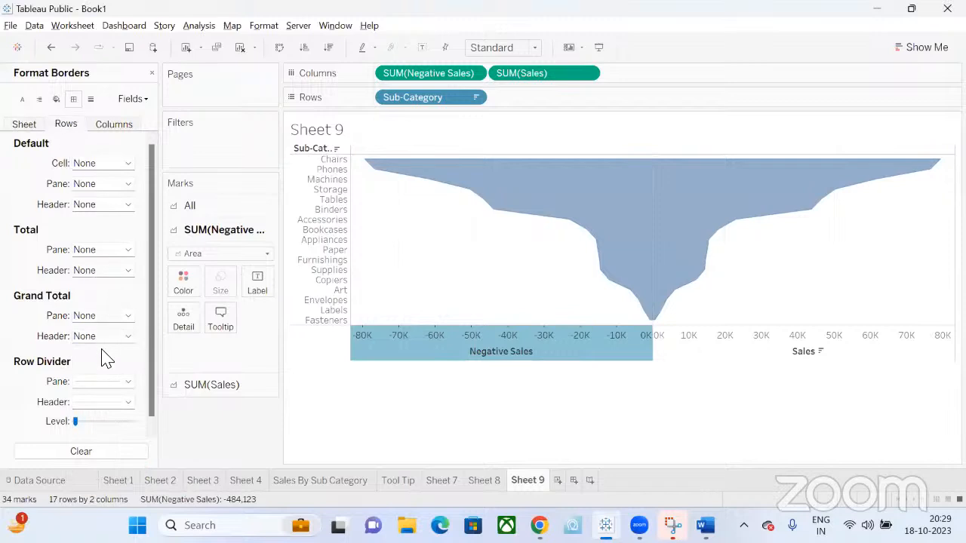
pyautogui.click(102, 381)
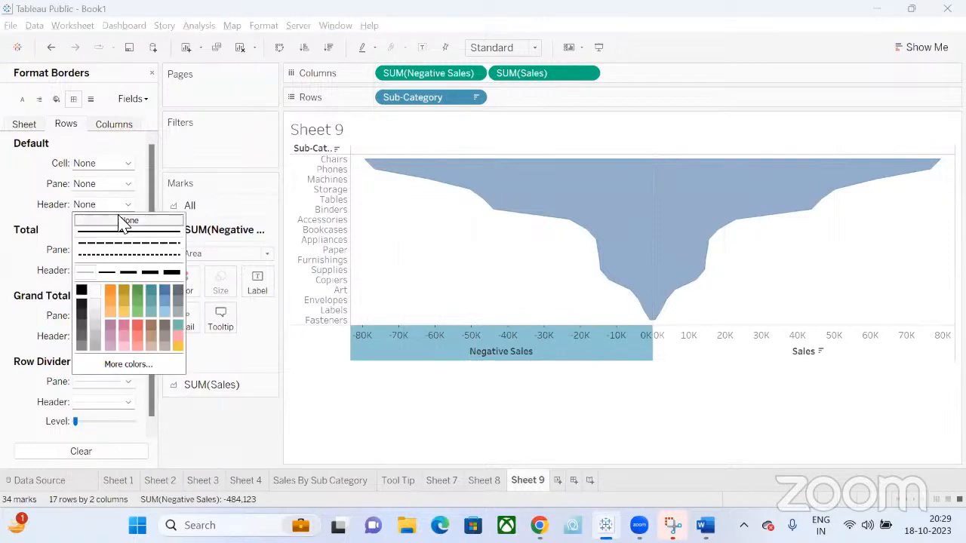
pyautogui.click(126, 221)
pyautogui.click(83, 406)
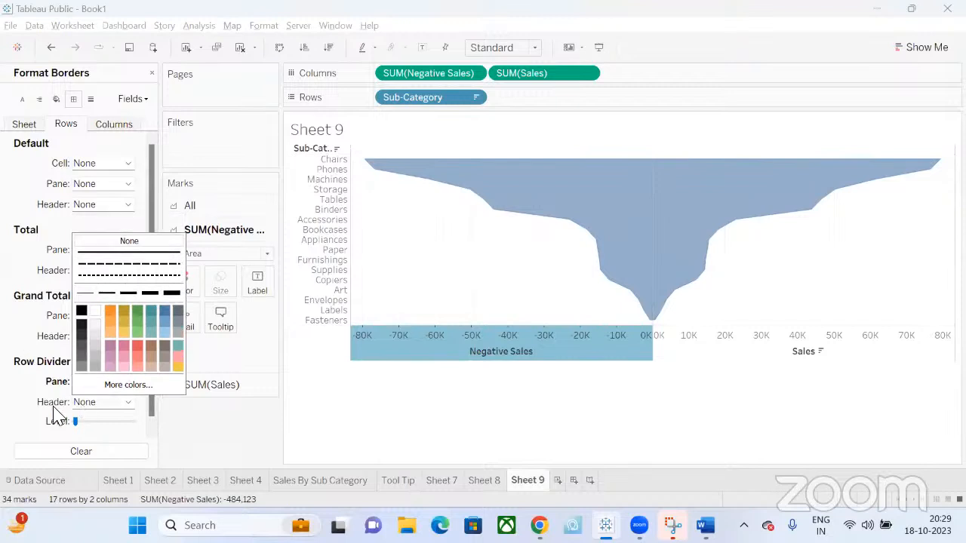
pyautogui.click(12, 407)
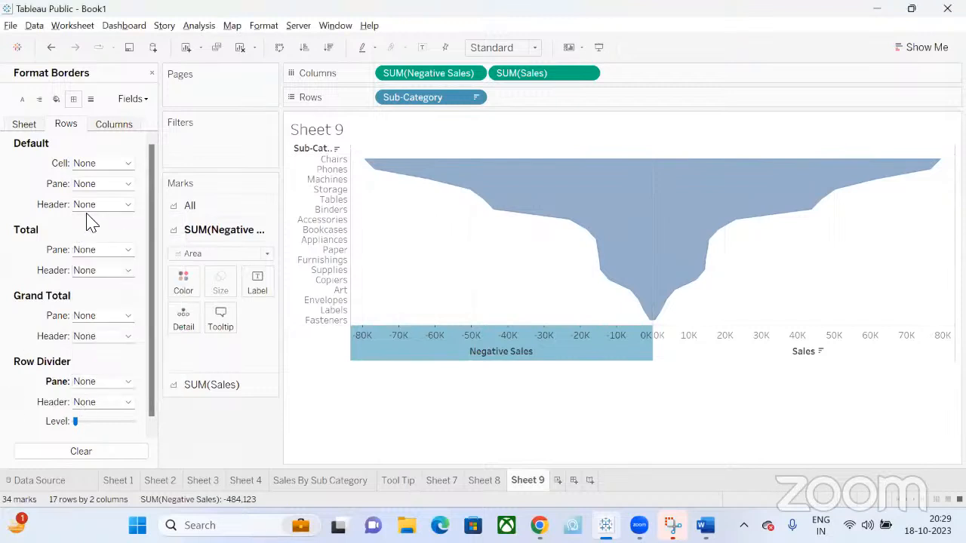
# Step: Set the column divider borders for pane and header to None
pyautogui.click(121, 125)
pyautogui.click(105, 390)
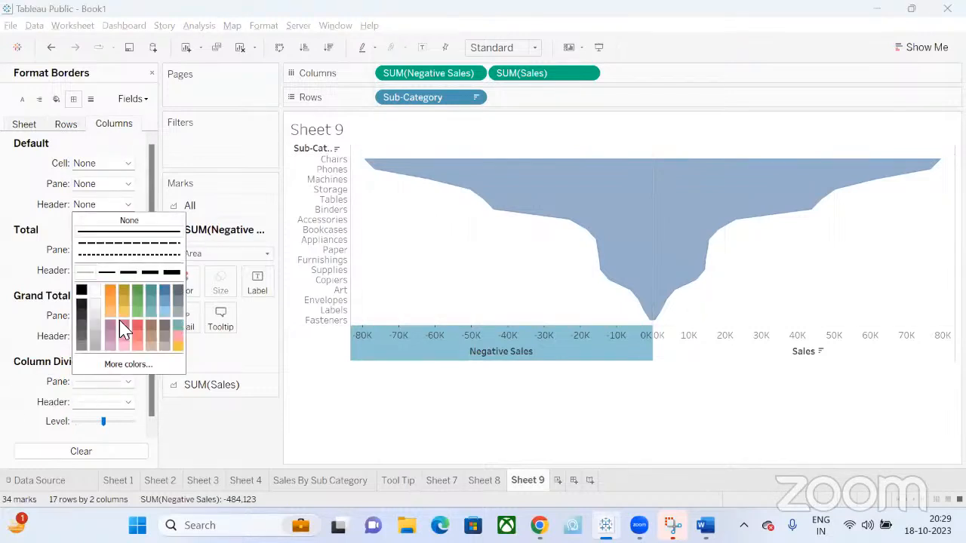
pyautogui.click(143, 224)
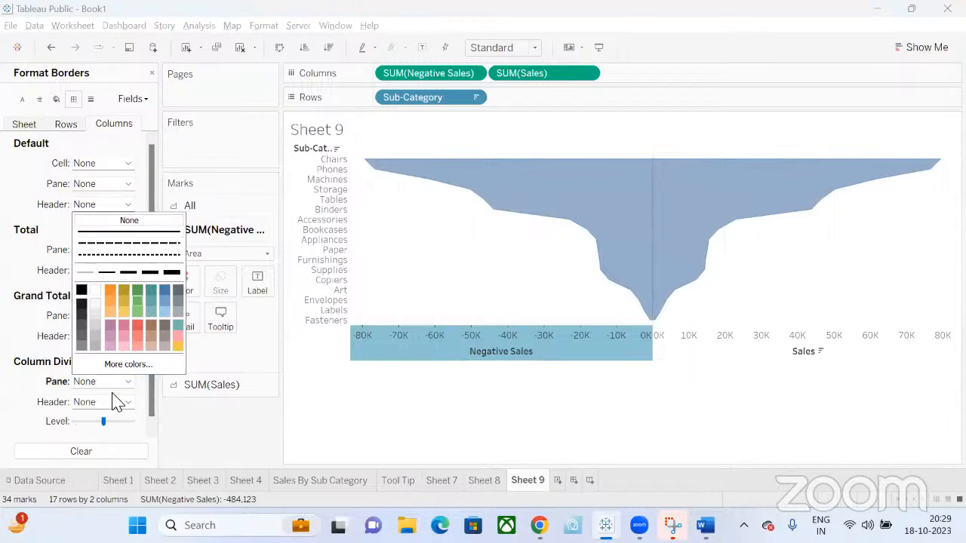
pyautogui.click(528, 429)
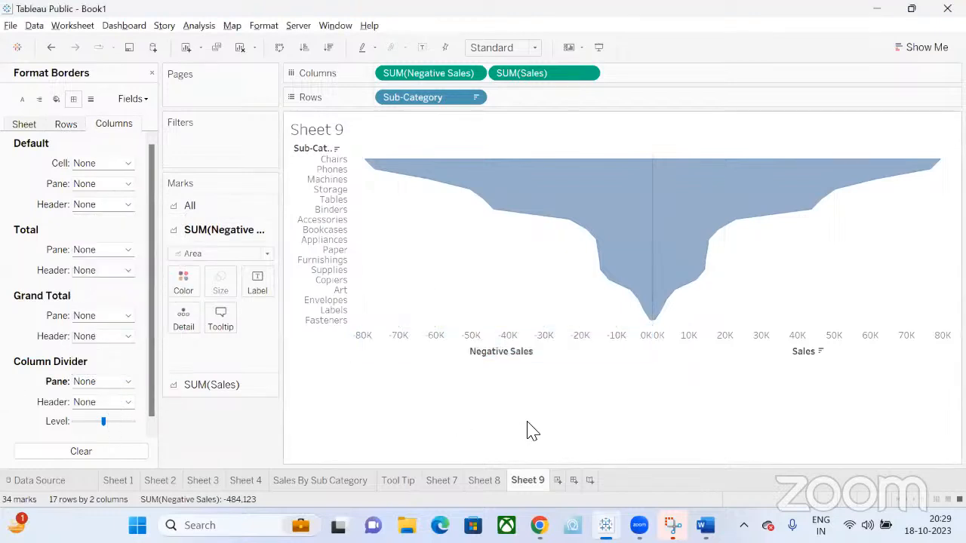
# Step: Hide the Negative Sales and Sales axis headers beneath the mirrored funnel
pyautogui.rightClick(654, 258)
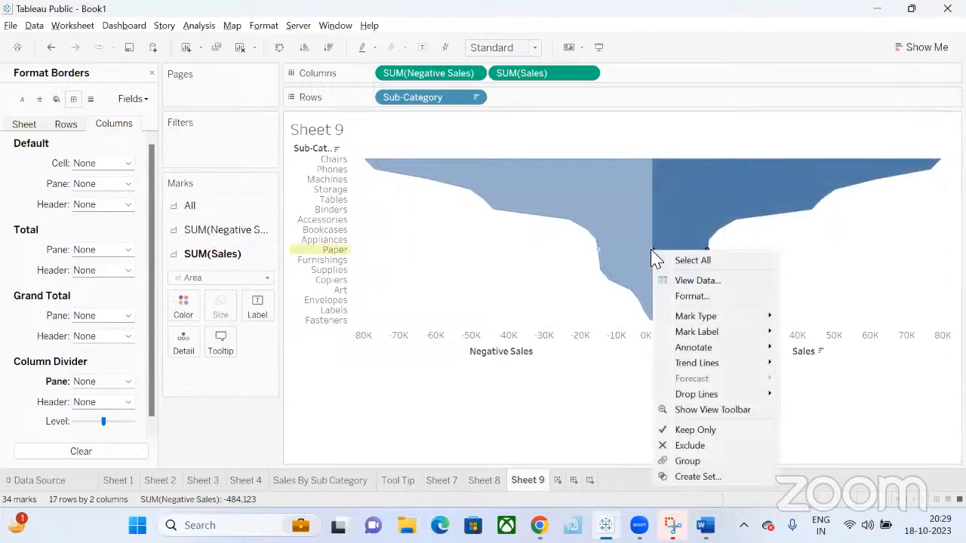
pyautogui.click(608, 428)
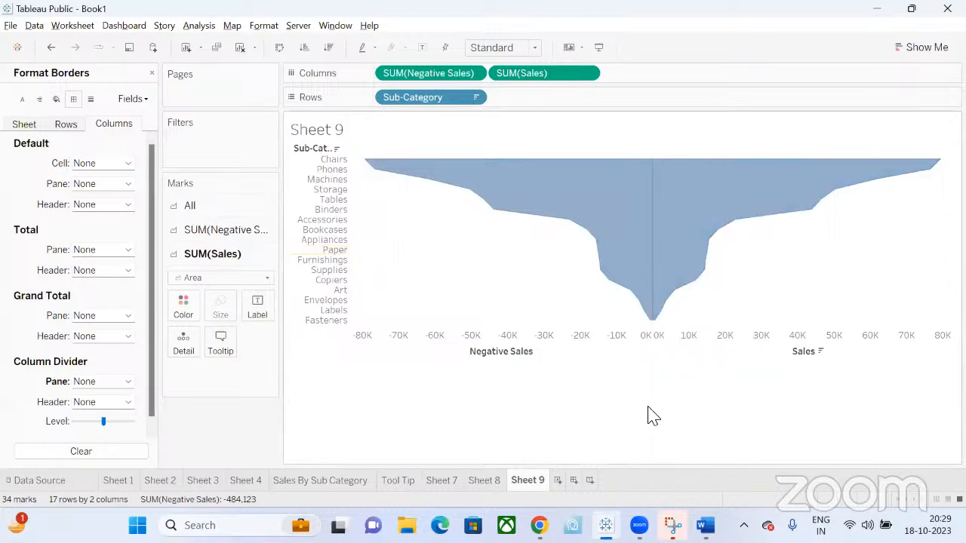
pyautogui.rightClick(654, 347)
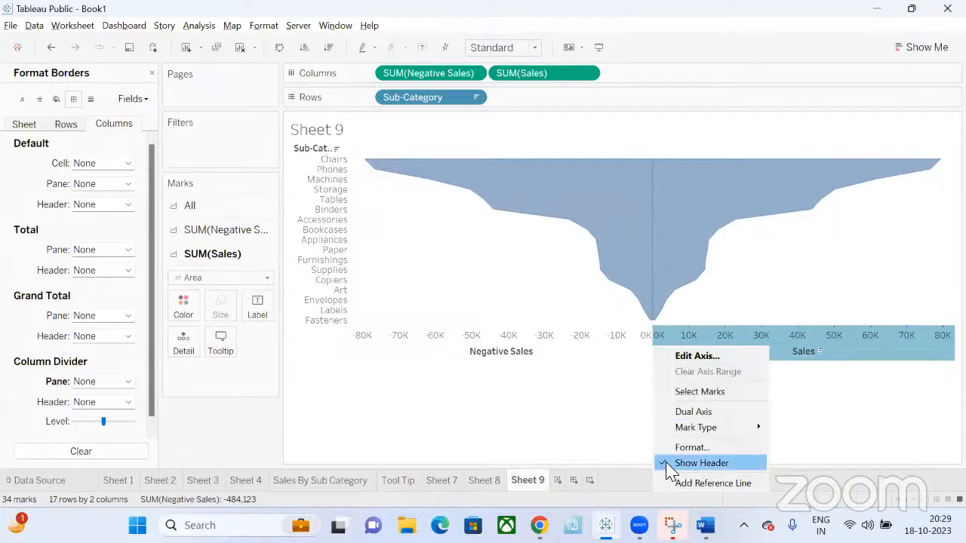
pyautogui.click(701, 462)
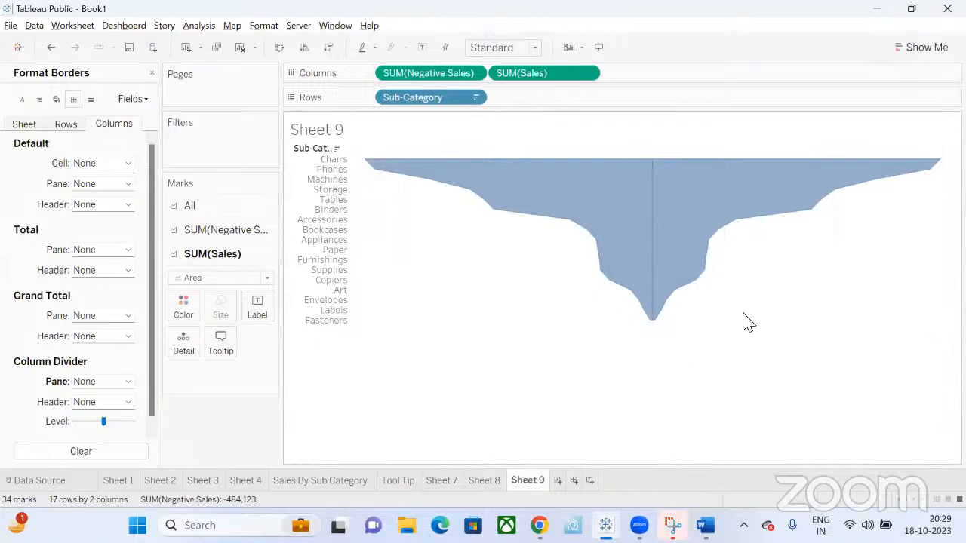
# Step: In the line formatting for columns, set the grid lines and zero lines to None
pyautogui.click(90, 100)
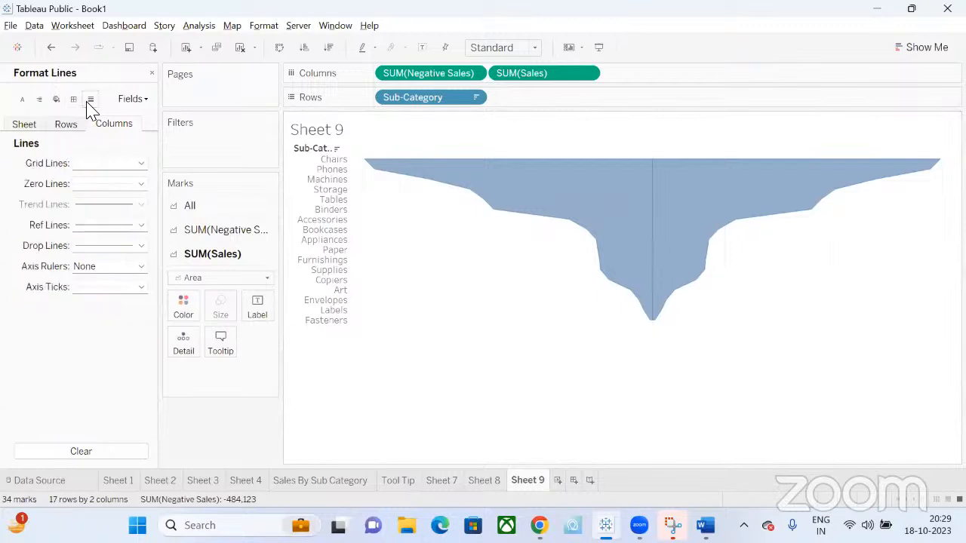
pyautogui.click(114, 168)
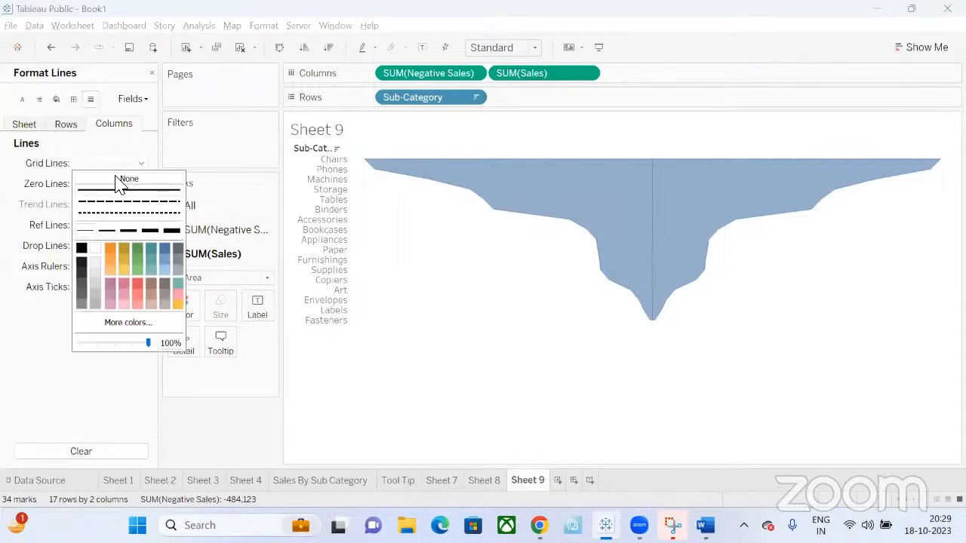
pyautogui.click(123, 182)
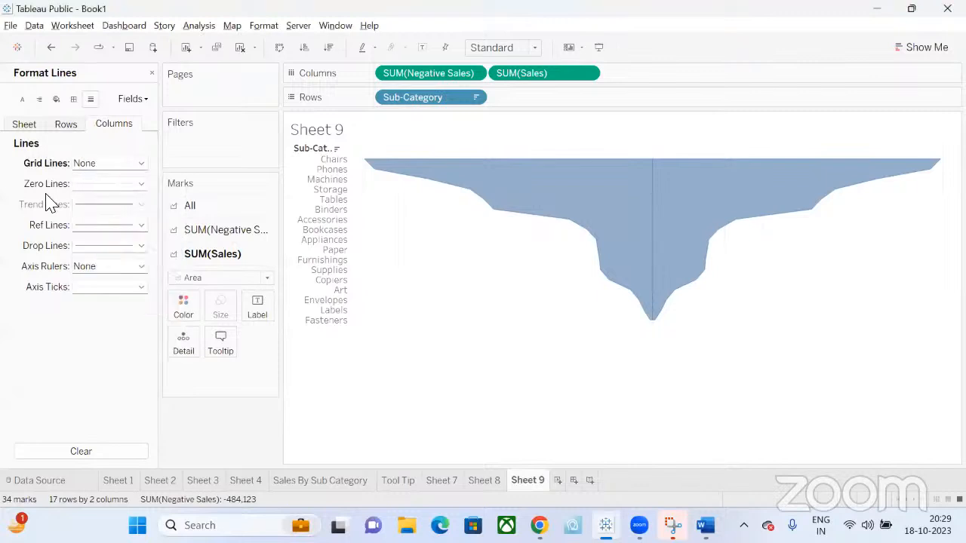
pyautogui.click(85, 188)
pyautogui.click(92, 201)
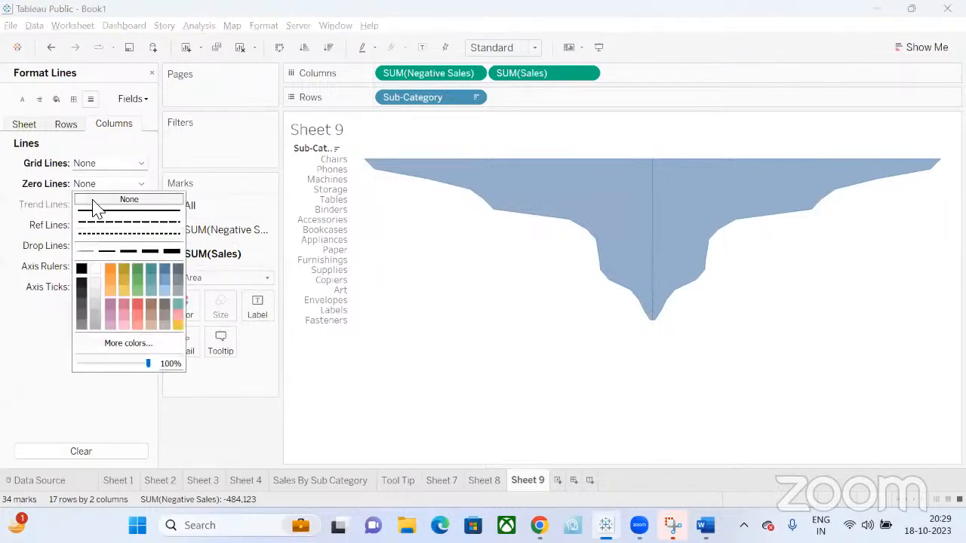
pyautogui.click(48, 270)
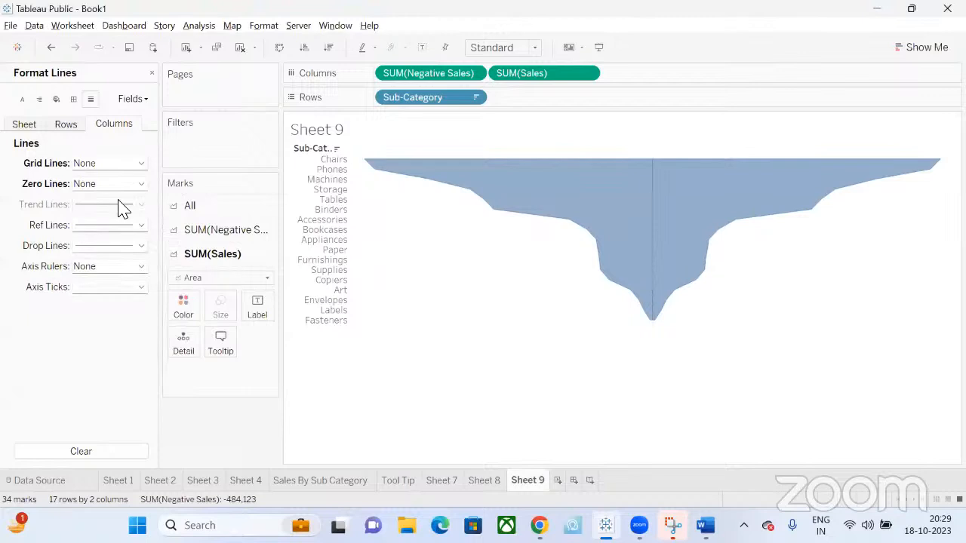
# Step: Set the column reference lines, drop lines and axis ticks to None
pyautogui.click(115, 230)
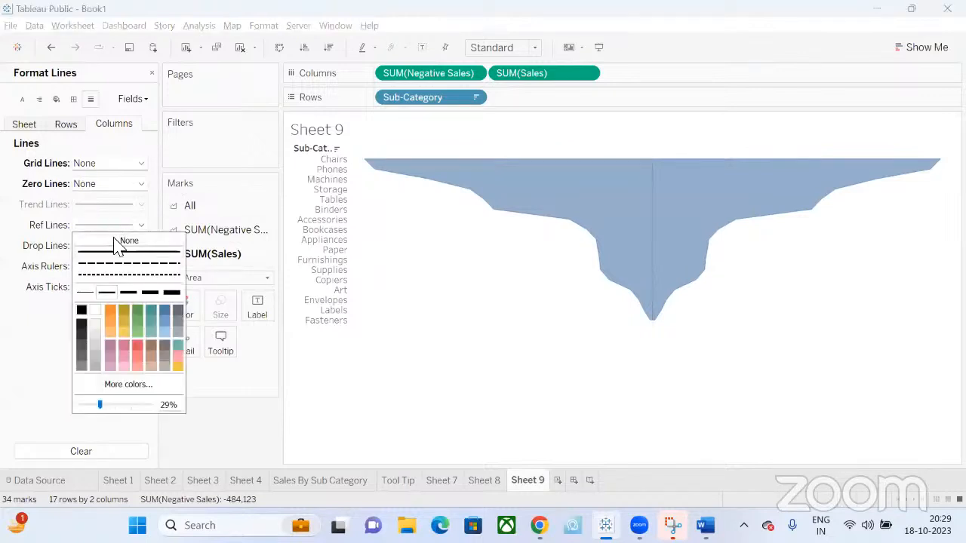
pyautogui.click(121, 241)
pyautogui.click(19, 286)
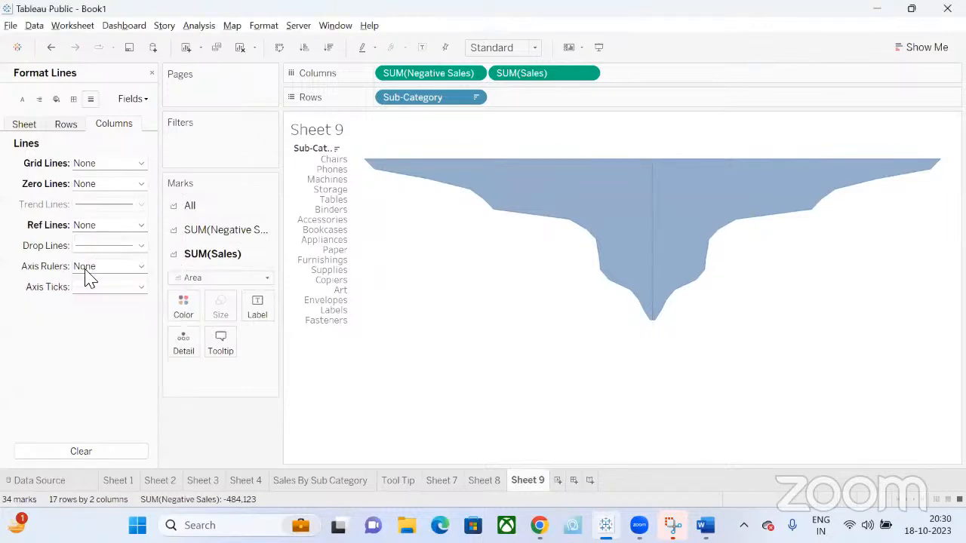
pyautogui.click(88, 268)
pyautogui.click(80, 281)
pyautogui.click(99, 247)
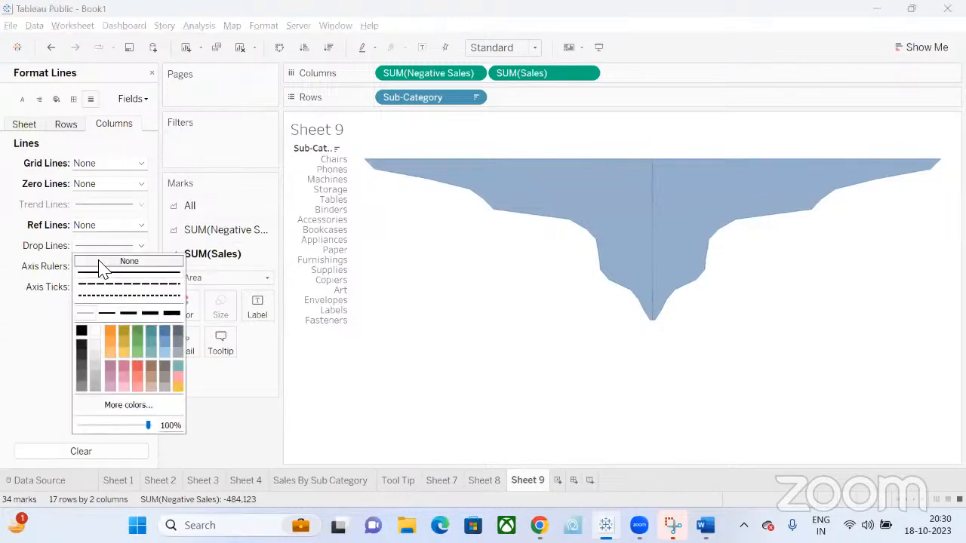
pyautogui.click(99, 262)
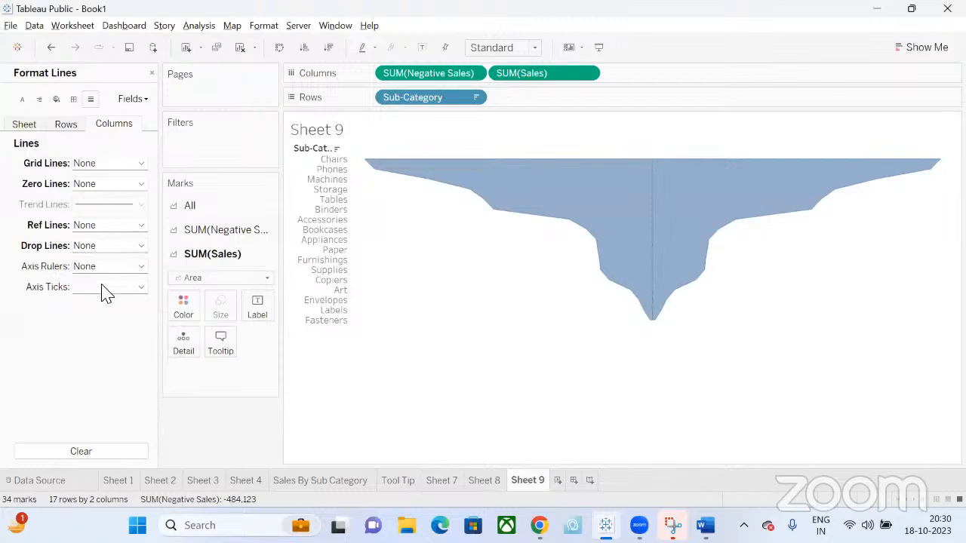
pyautogui.click(101, 288)
pyautogui.click(104, 306)
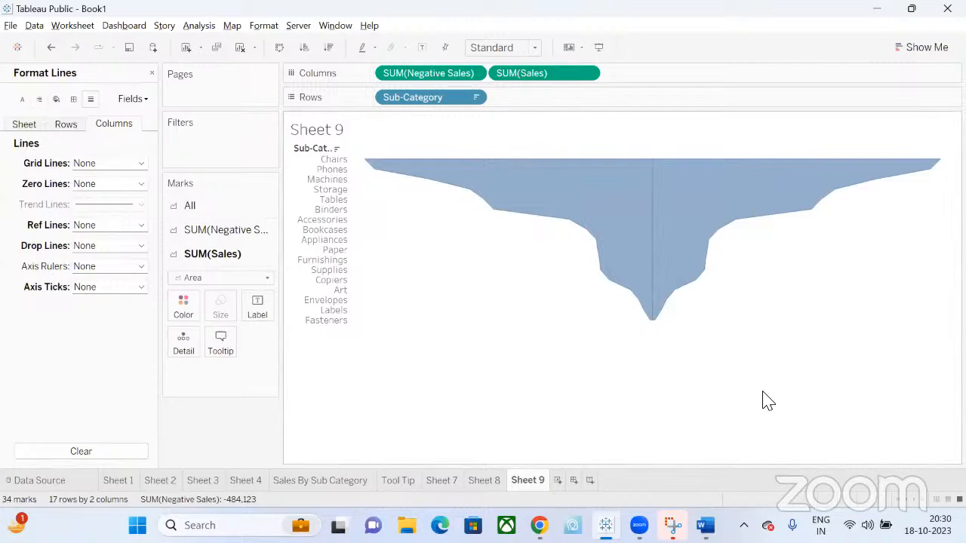
pyautogui.moveTo(665, 305)
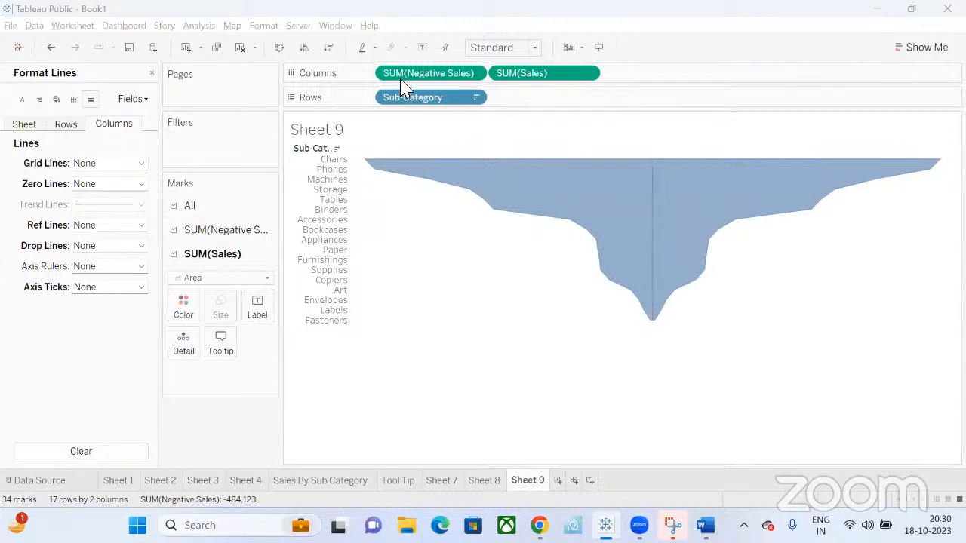
pyautogui.rightClick(625, 341)
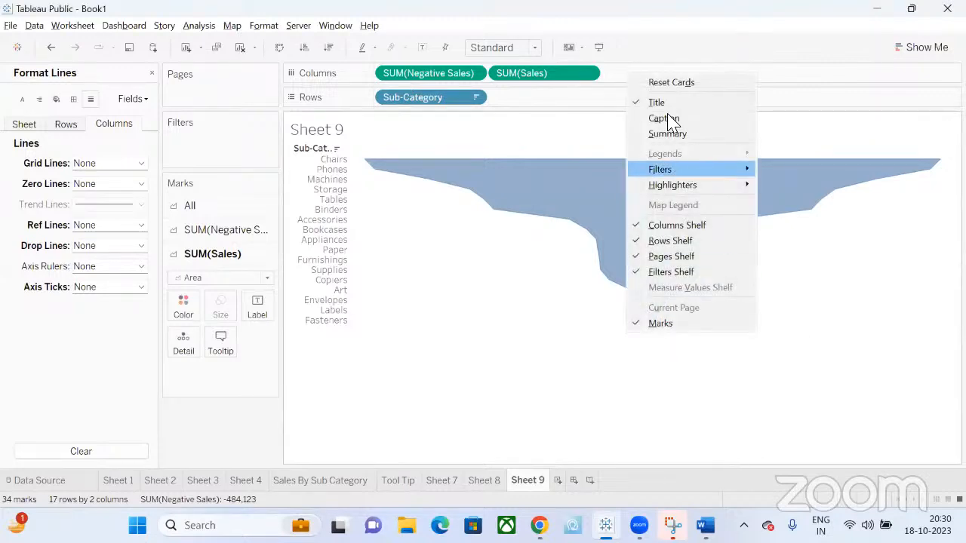
# Step: In the line formatting for rows, set the zero lines and reference lines to None
pyautogui.click(74, 125)
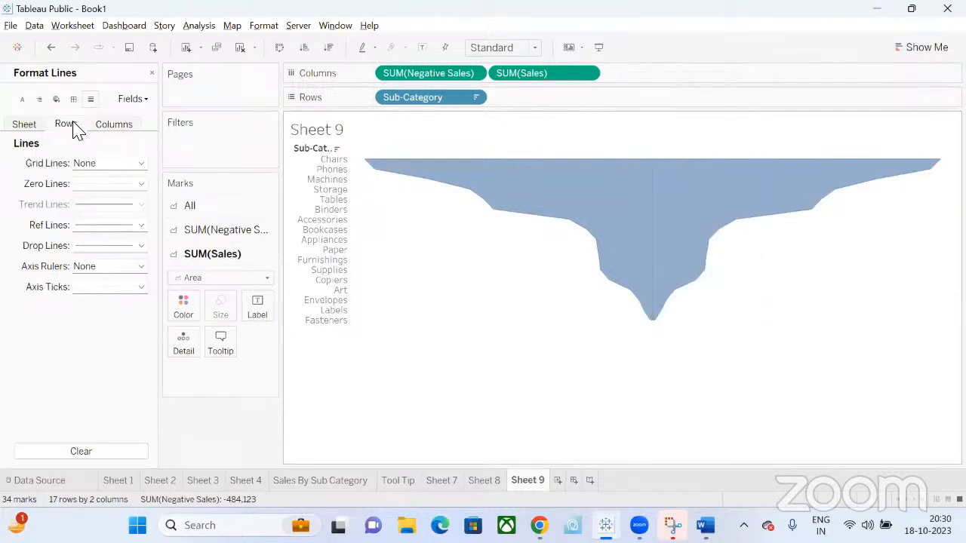
pyautogui.click(111, 165)
pyautogui.click(4, 273)
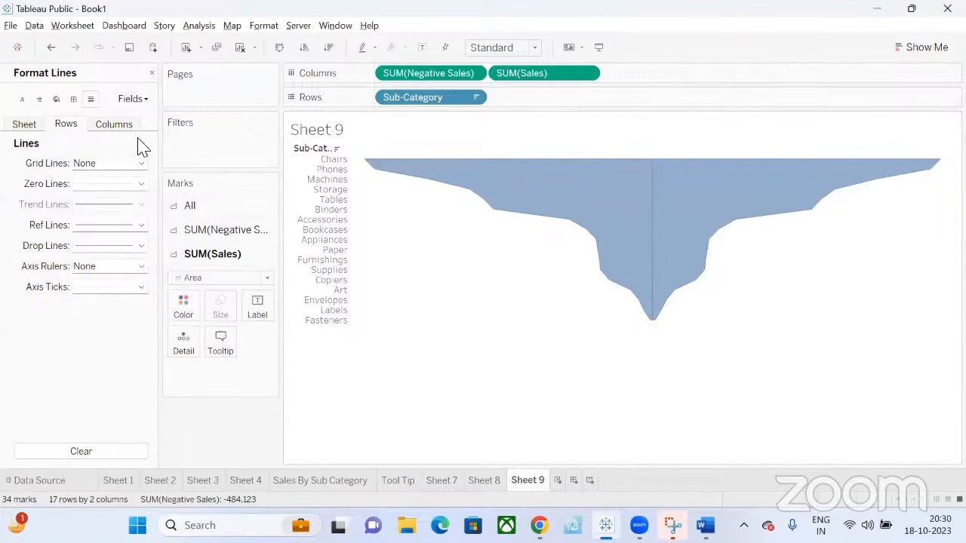
pyautogui.click(128, 186)
pyautogui.click(129, 200)
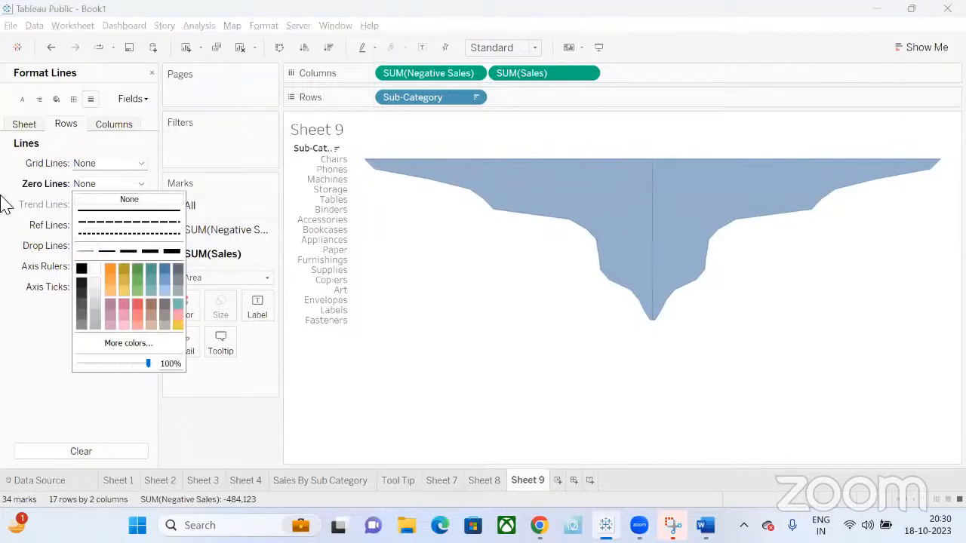
pyautogui.click(4, 201)
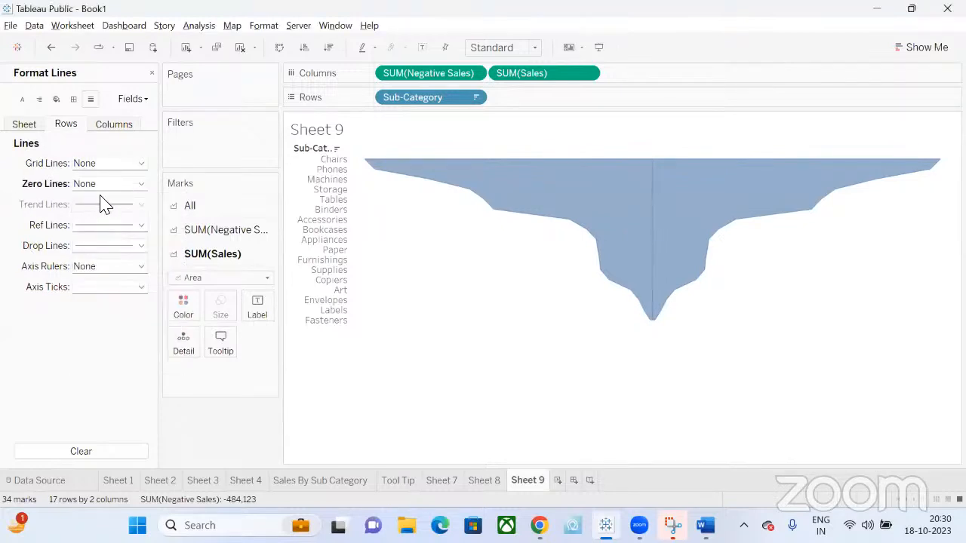
pyautogui.click(102, 225)
pyautogui.click(104, 243)
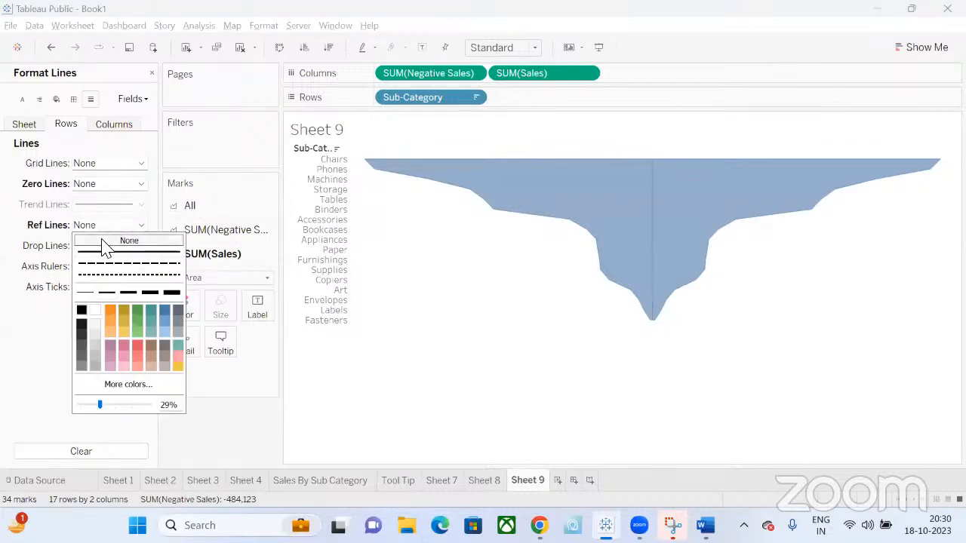
pyautogui.click(32, 338)
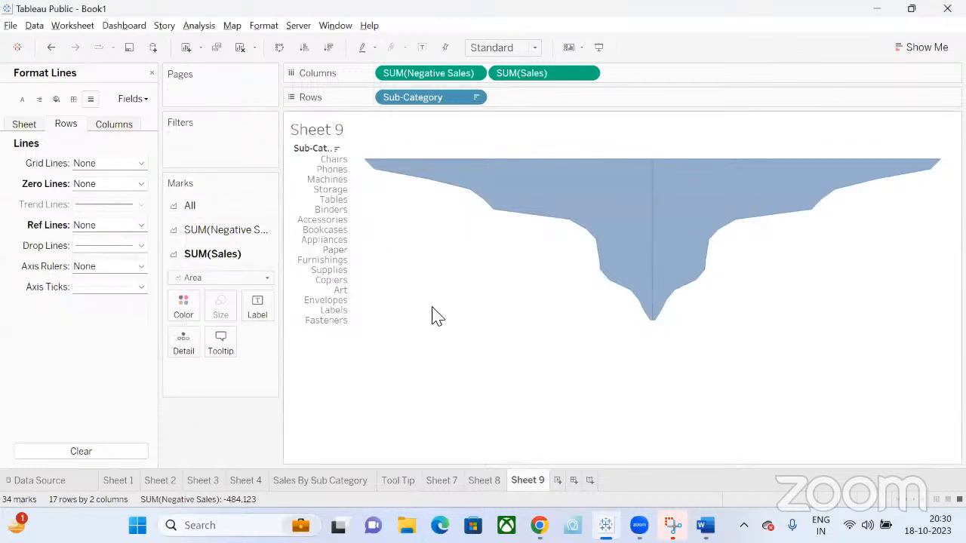
pyautogui.click(19, 123)
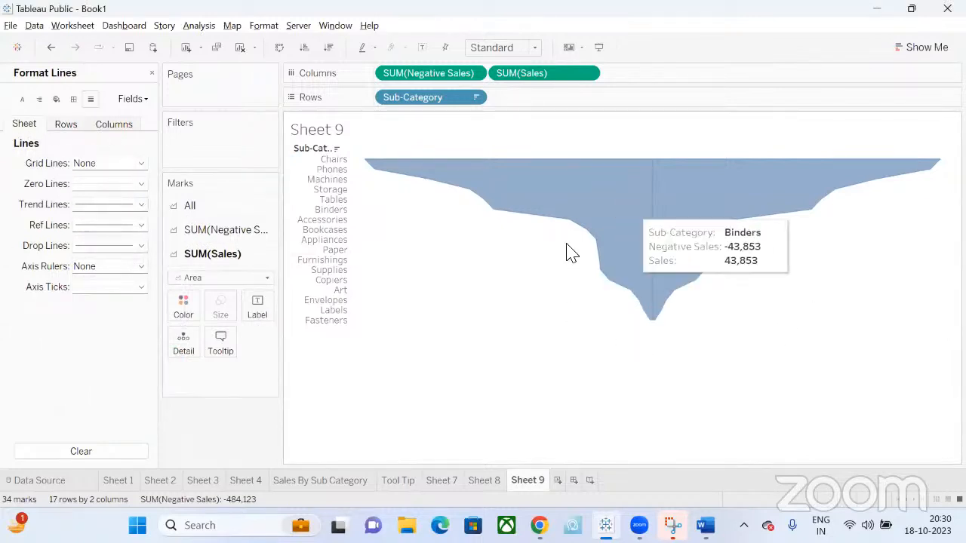
pyautogui.click(67, 126)
pyautogui.click(135, 126)
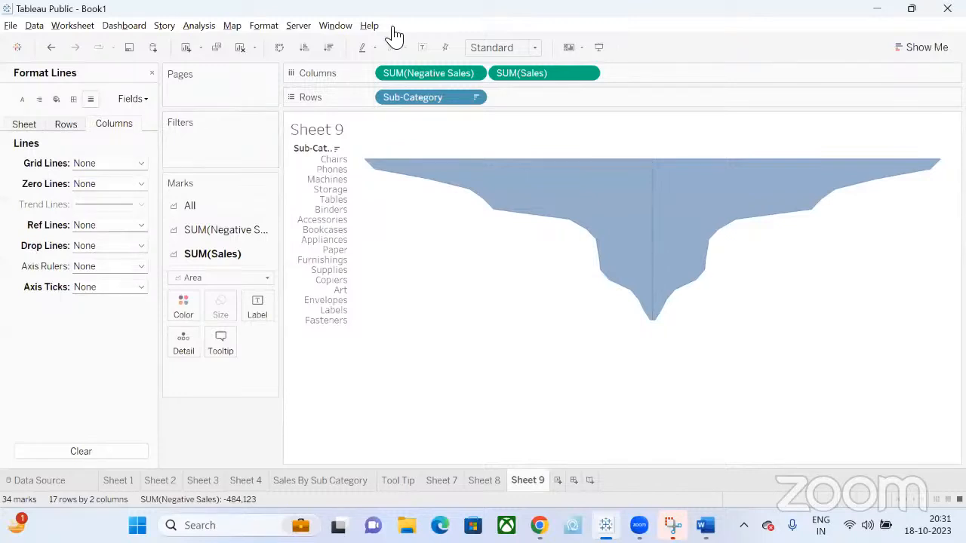
pyautogui.moveTo(536, 220)
pyautogui.click(473, 99)
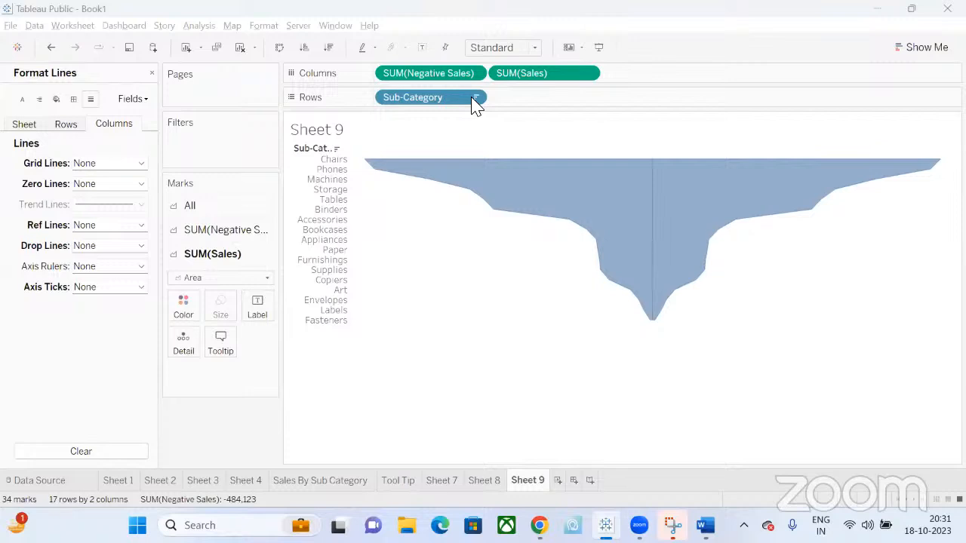
# Step: Add a new blank worksheet and clear all fields and formatting from Sheet 9
pyautogui.hotkey('ctrl', 'm')
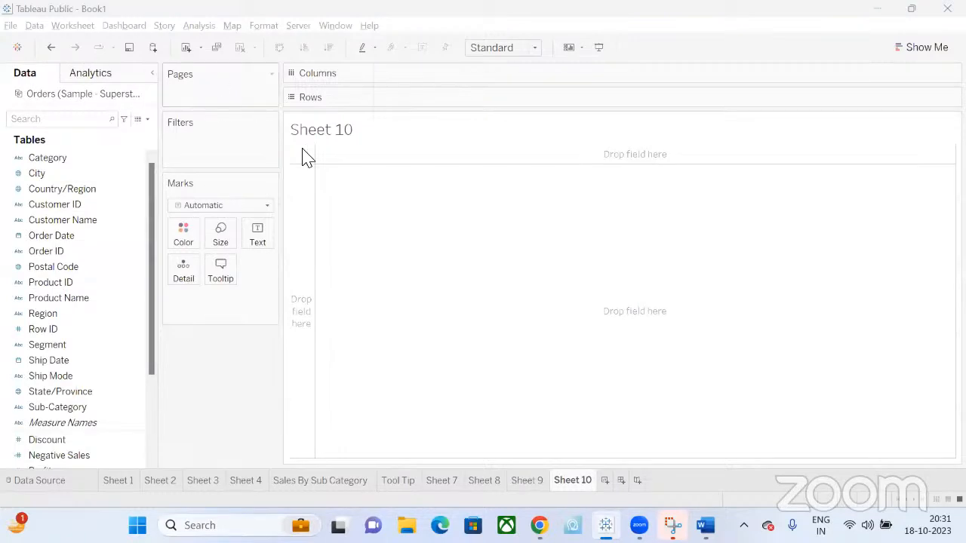
pyautogui.click(526, 483)
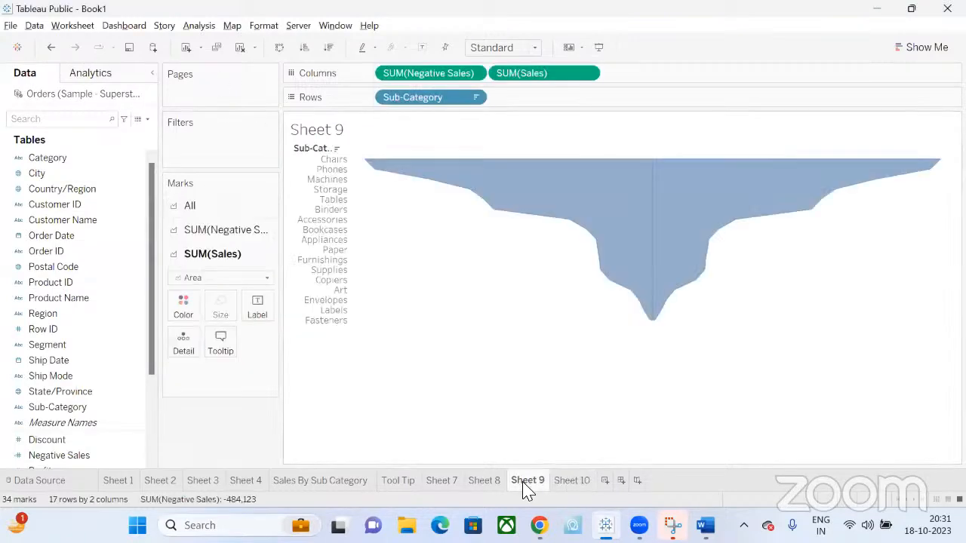
pyautogui.click(240, 48)
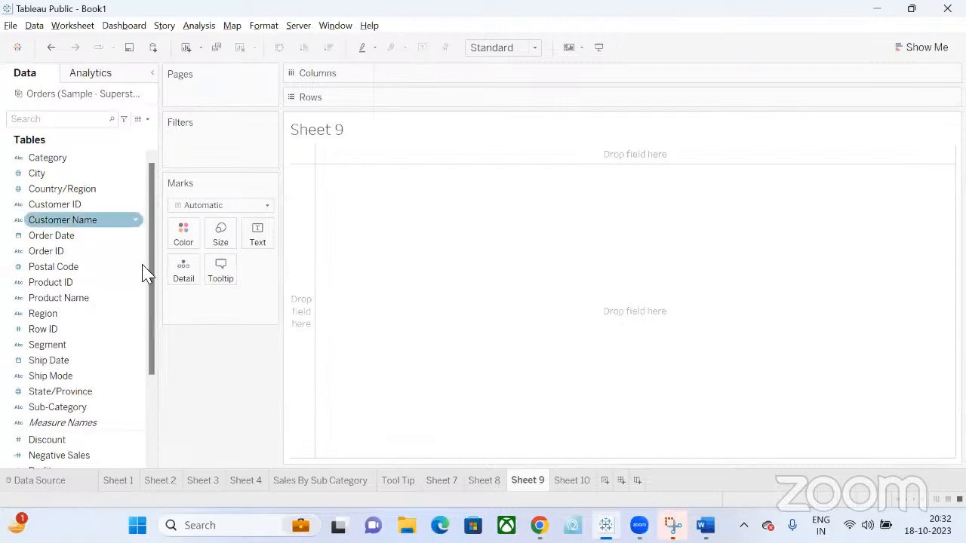
# Step: Build a bar chart of Sales by Sub-Category on Sheet 9 and sort it in descending order
pyautogui.moveTo(95, 410); pyautogui.dragTo(482, 99)
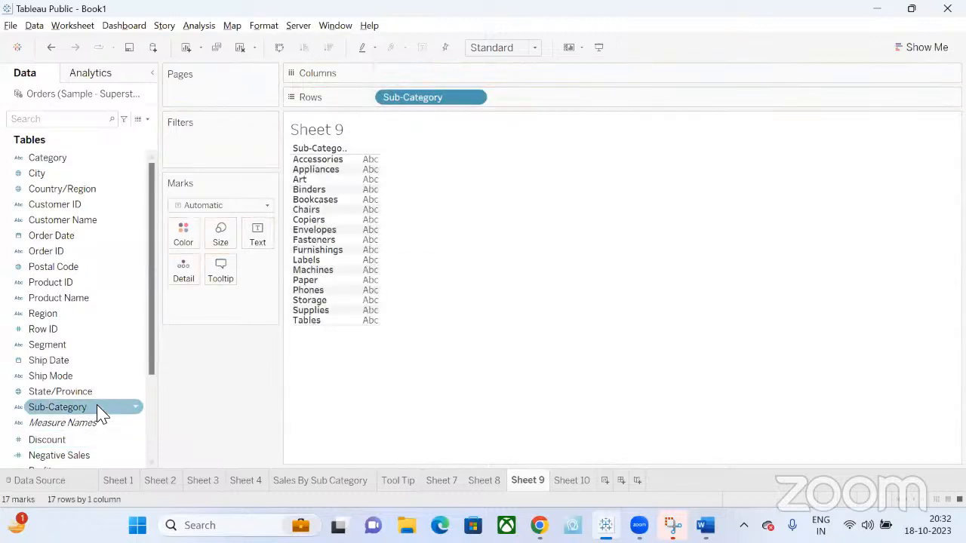
pyautogui.scroll(-3, 97, 409)
pyautogui.moveTo(82, 385); pyautogui.dragTo(476, 80)
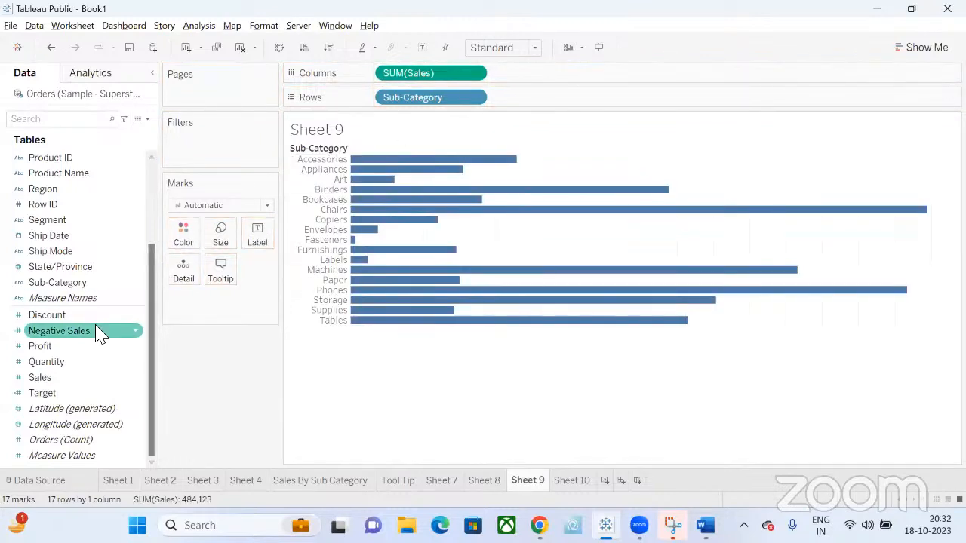
pyautogui.click(328, 47)
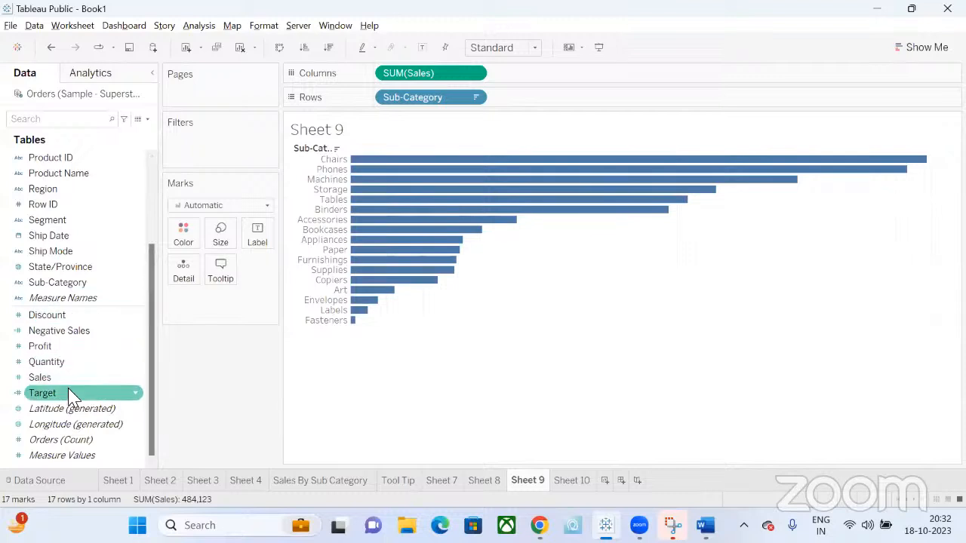
# Step: Place Negative Sales ahead of Sales in the columns and change all marks to Area to form the mirrored funnel
pyautogui.moveTo(71, 334); pyautogui.dragTo(543, 79)
pyautogui.moveTo(452, 75); pyautogui.dragTo(654, 80)
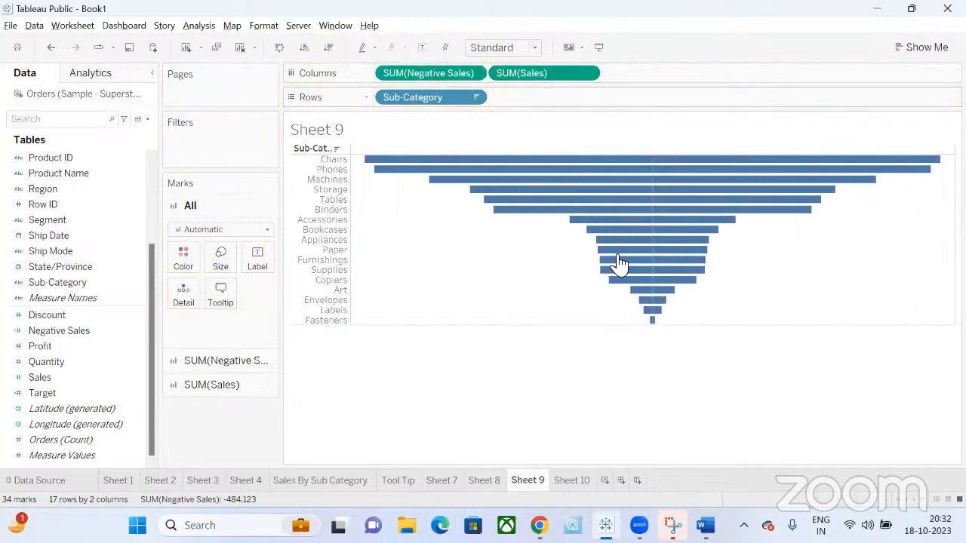
pyautogui.click(204, 231)
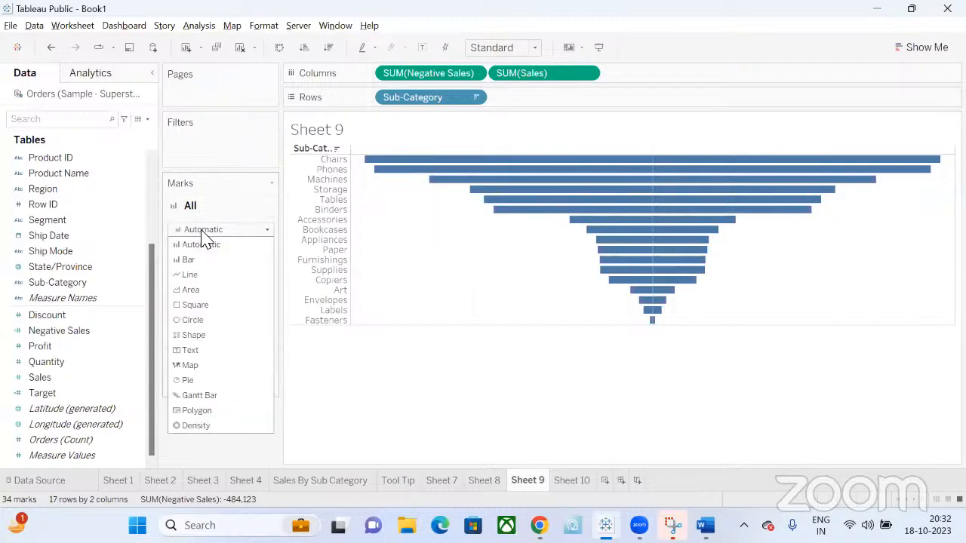
pyautogui.click(190, 289)
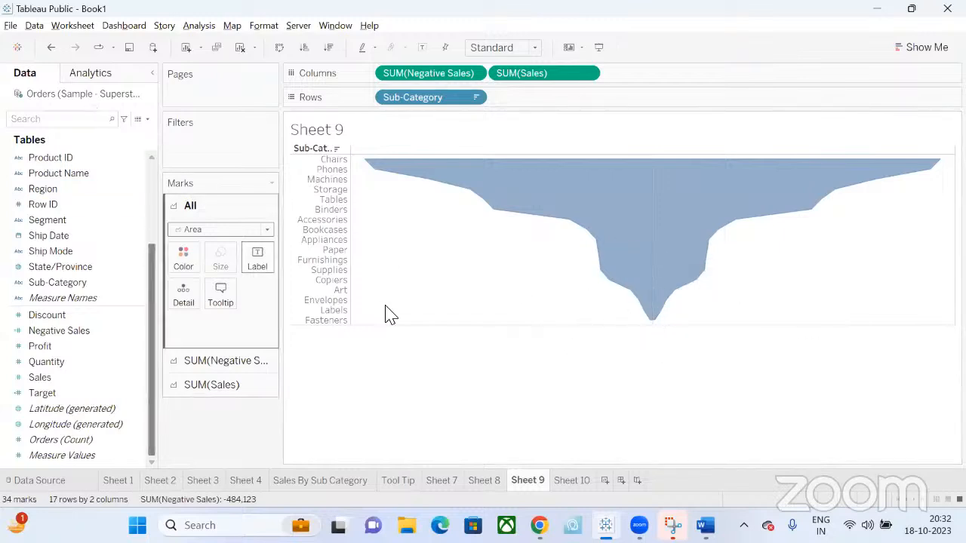
pyautogui.rightClick(414, 314)
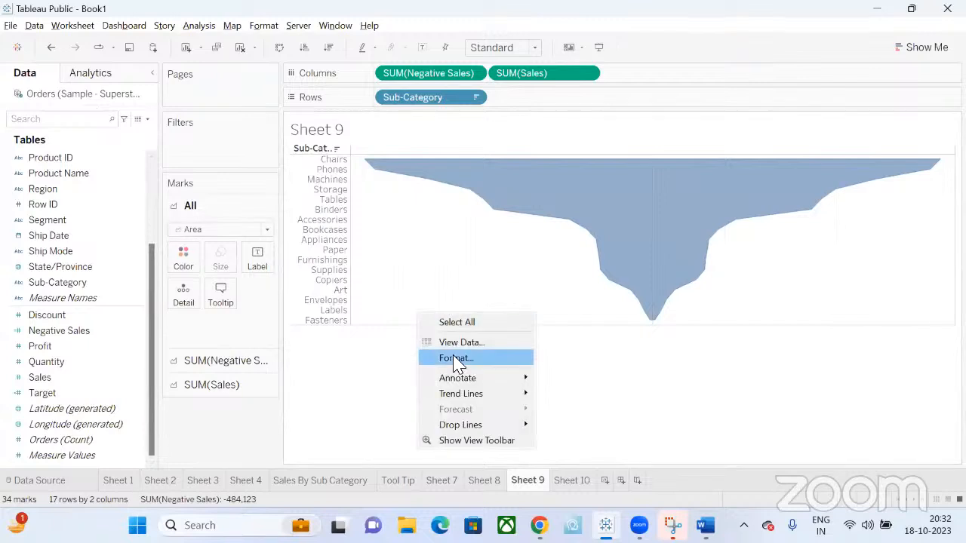
pyautogui.click(420, 359)
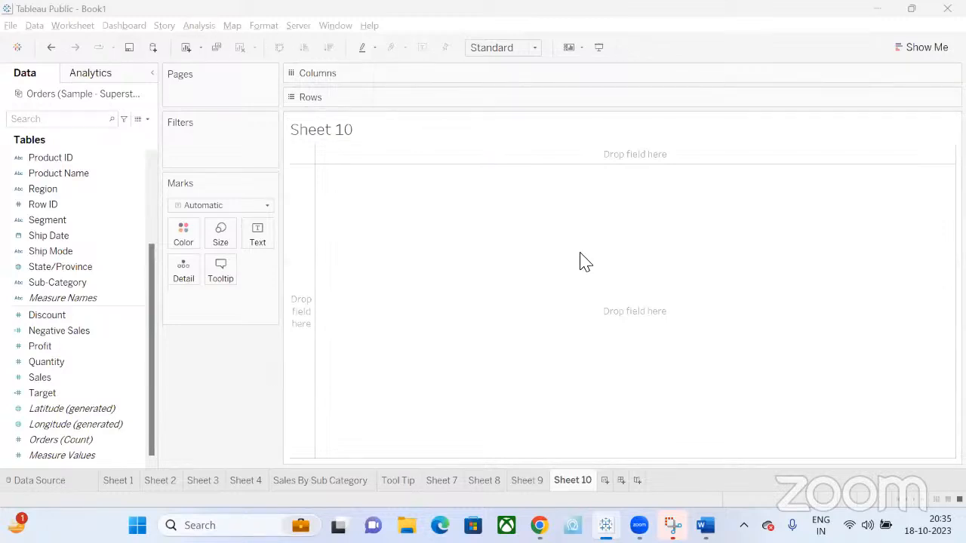
pyautogui.click(532, 481)
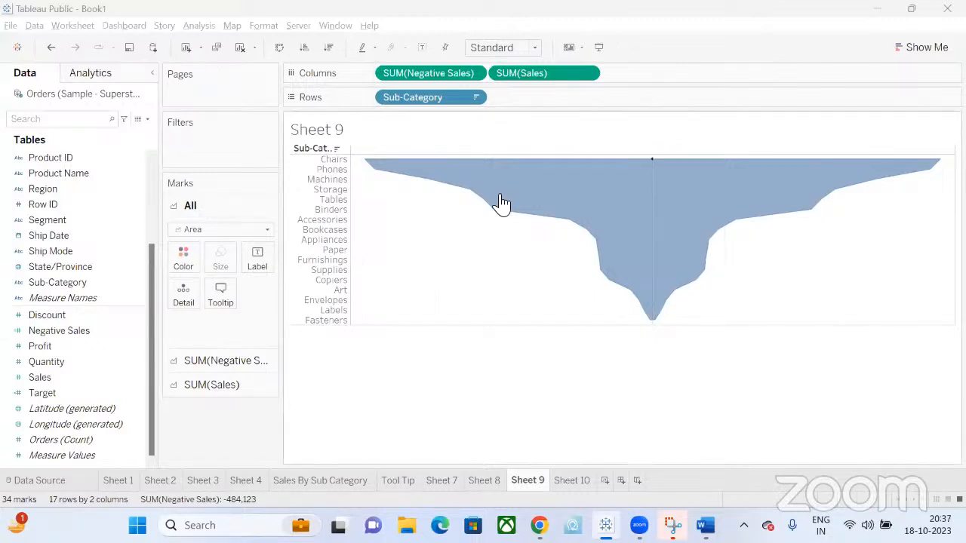
# Step: Rename the empty Sheet 10 as Pareto Chart
pyautogui.moveTo(612, 216)
pyautogui.click(581, 487)
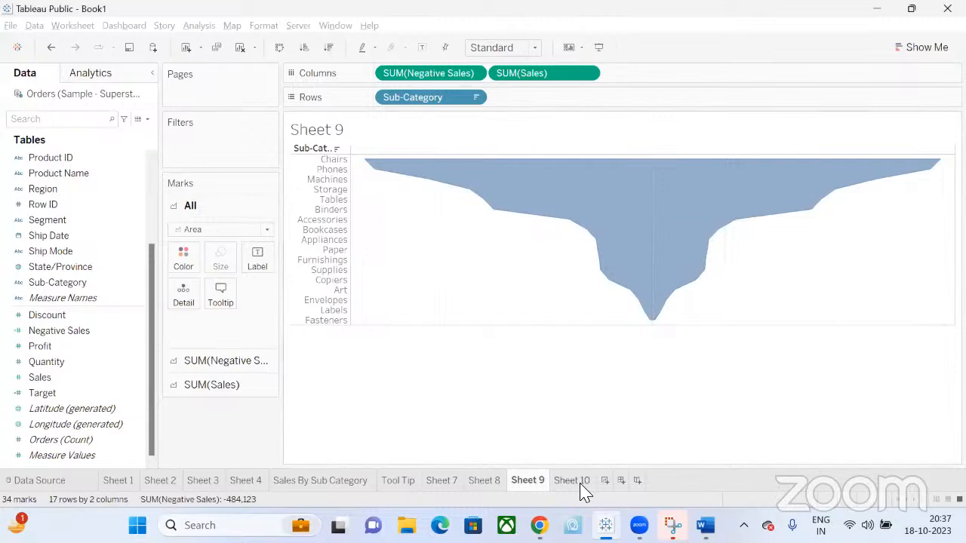
pyautogui.doubleClick(583, 486)
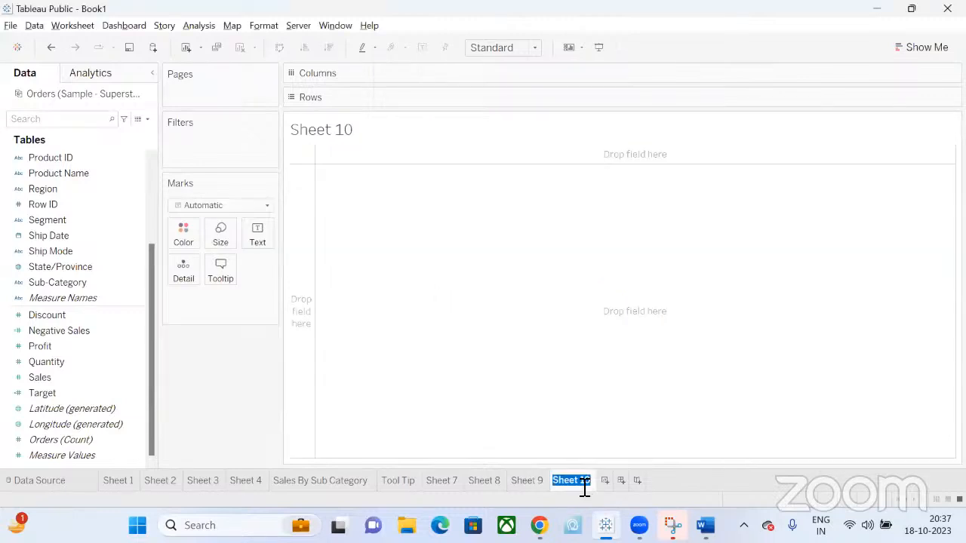
pyautogui.write('Pareto Chart')
pyautogui.press('Return')
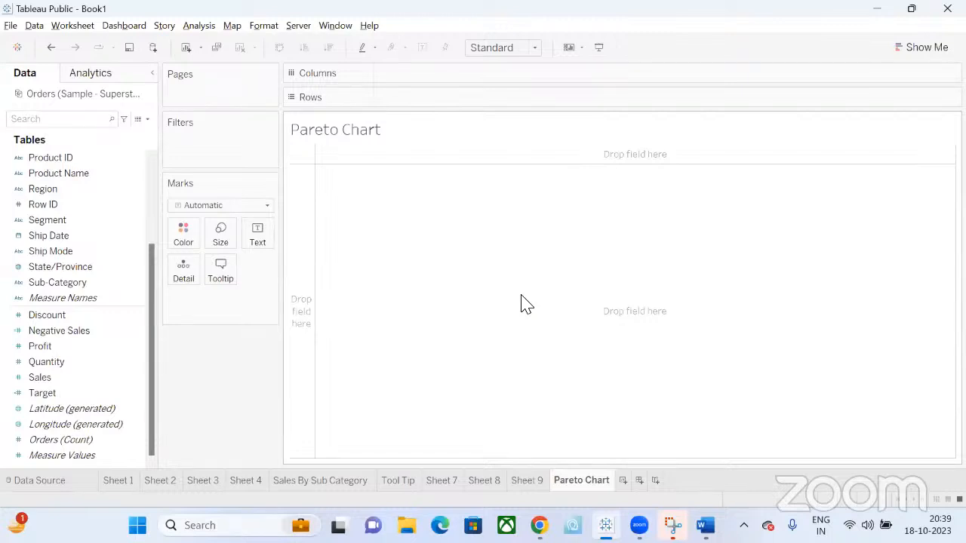
# Step: Switch to Excel by searching for it in Windows, and create a blank workbook
pyautogui.click(200, 525)
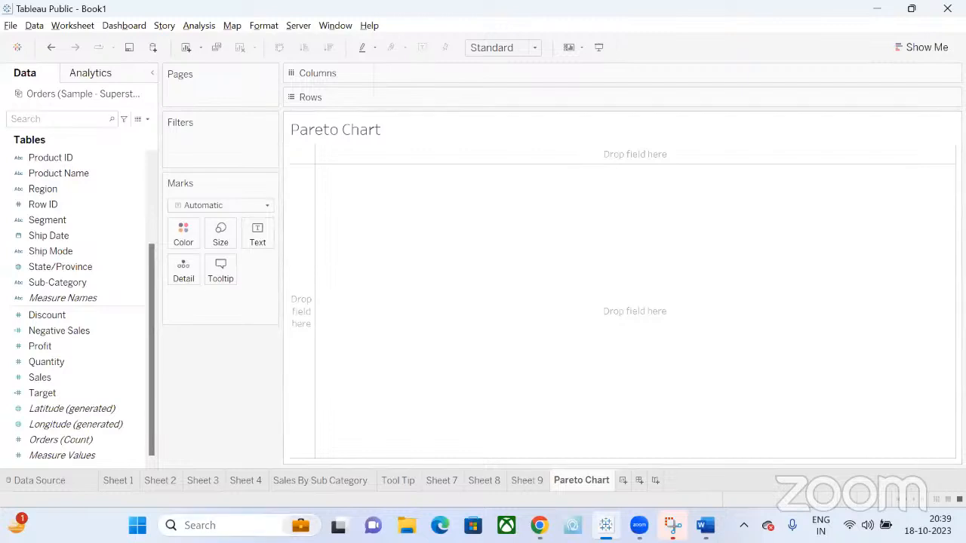
pyautogui.write('exce')
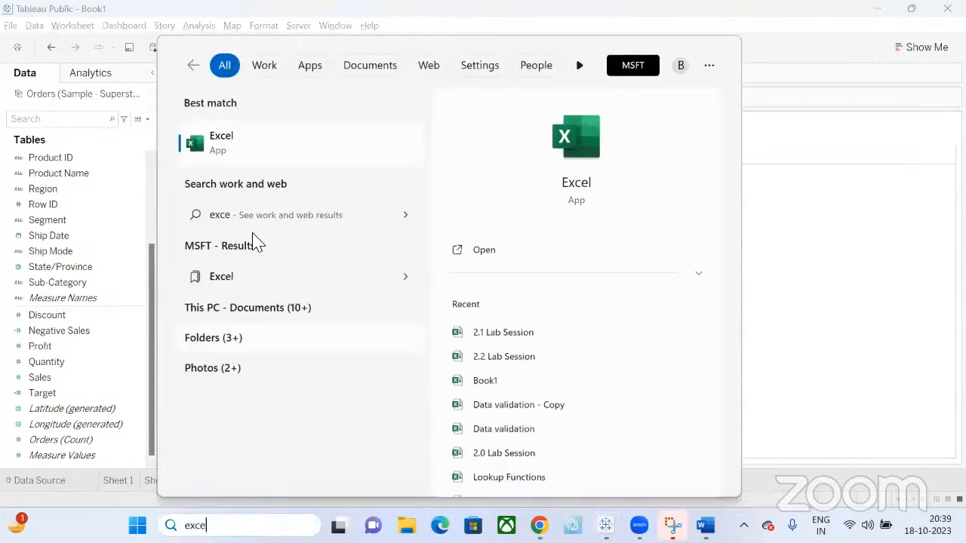
pyautogui.click(237, 162)
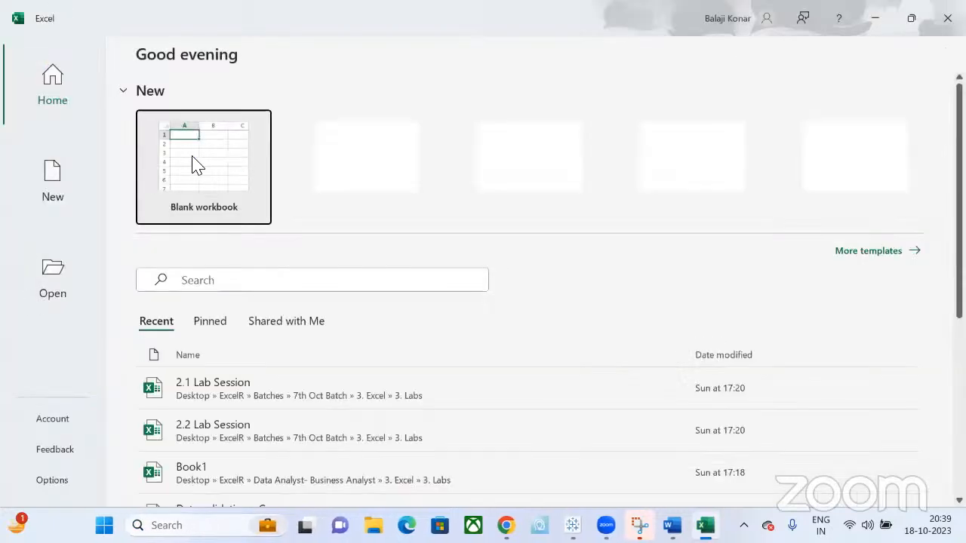
pyautogui.click(194, 162)
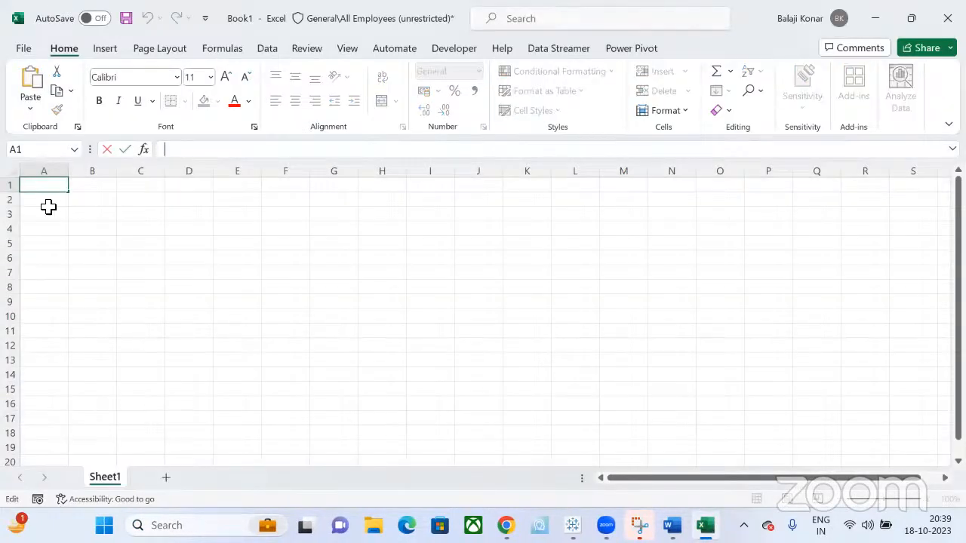
# Step: Enter the label Total Products in A2 and 10 in B2, fitting column A to the label's width
pyautogui.click(47, 201)
pyautogui.write('Total')
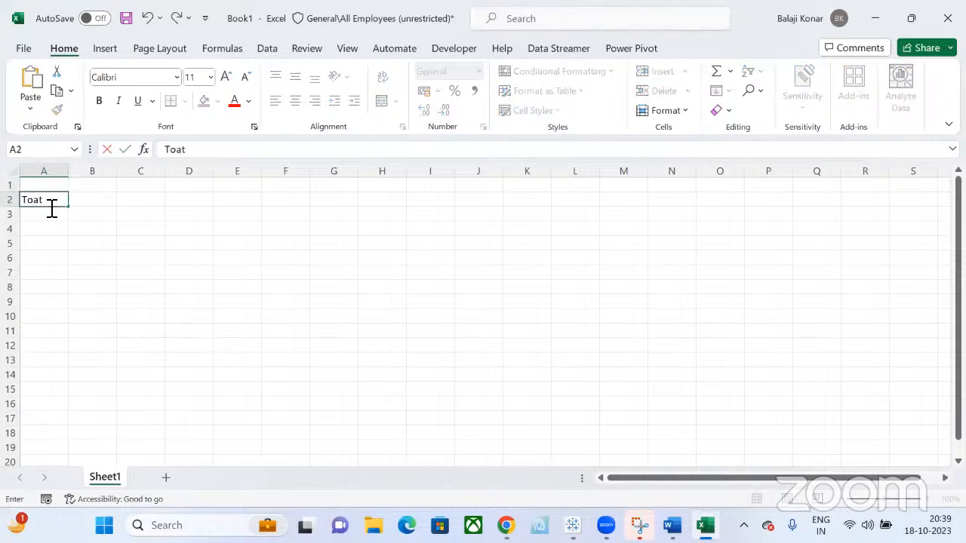
pyautogui.press('BackSpace')
pyautogui.press('BackSpace')
pyautogui.press('BackSpace')
pyautogui.write('tal')
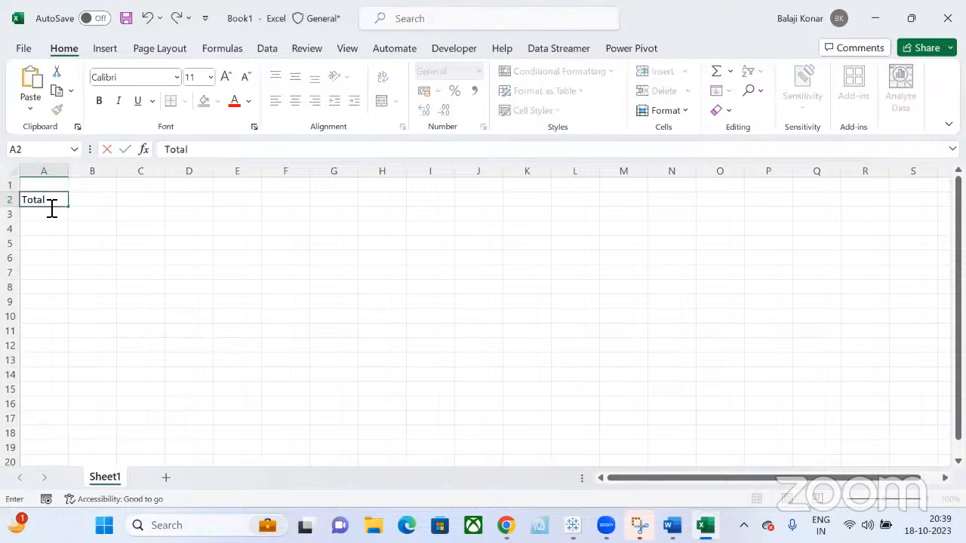
pyautogui.write(' Products')
pyautogui.press('Tab')
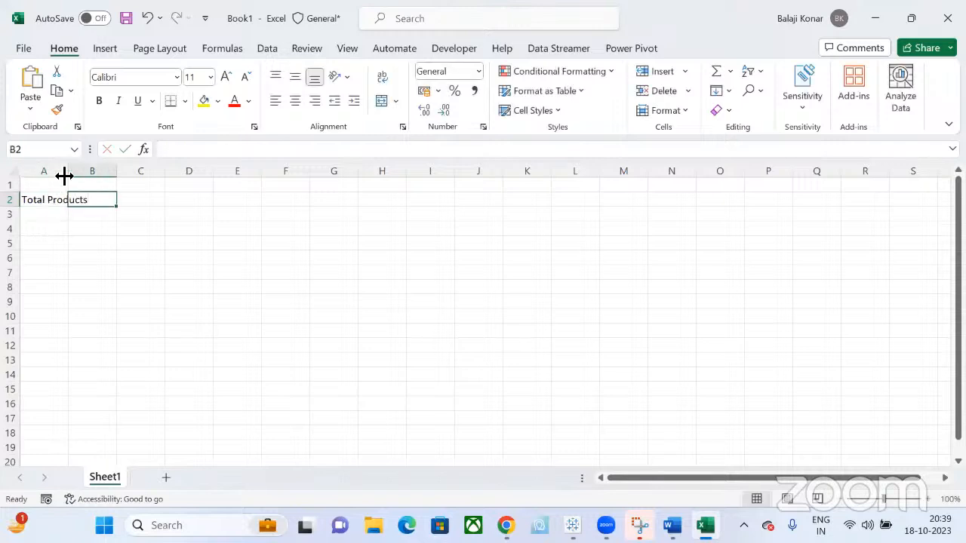
pyautogui.doubleClick(67, 175)
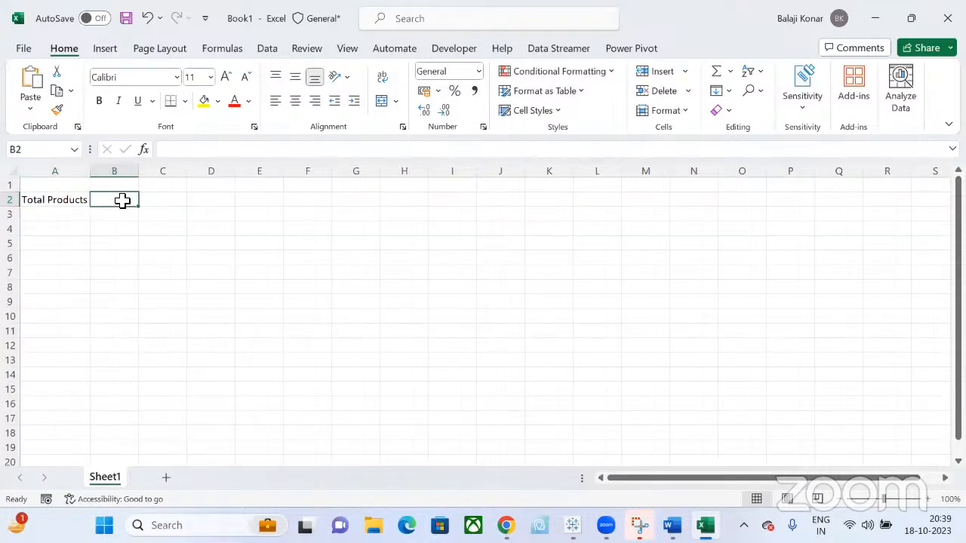
pyautogui.write('10')
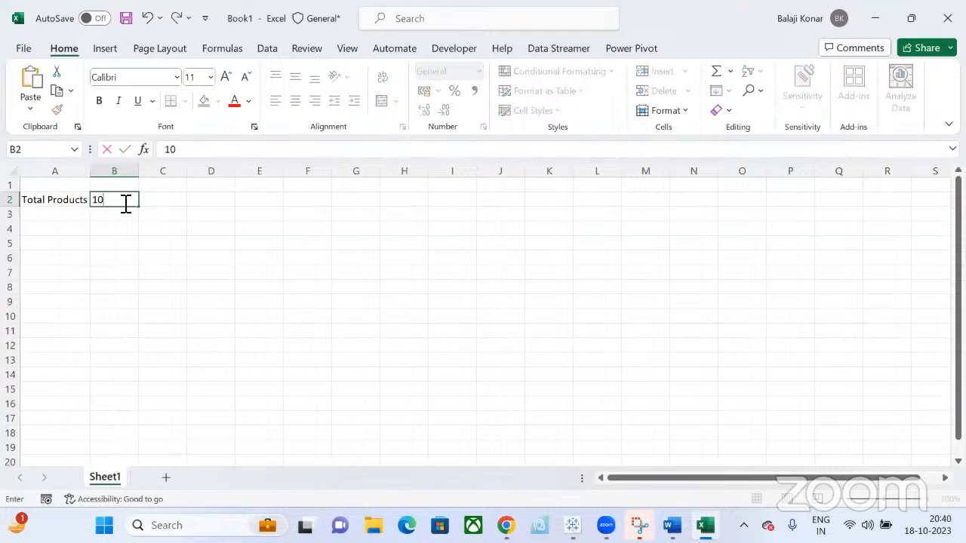
pyautogui.press('Tab')
# Step: Enter the label Total Sales in A3 and the value 10000 in B3
pyautogui.click(44, 216)
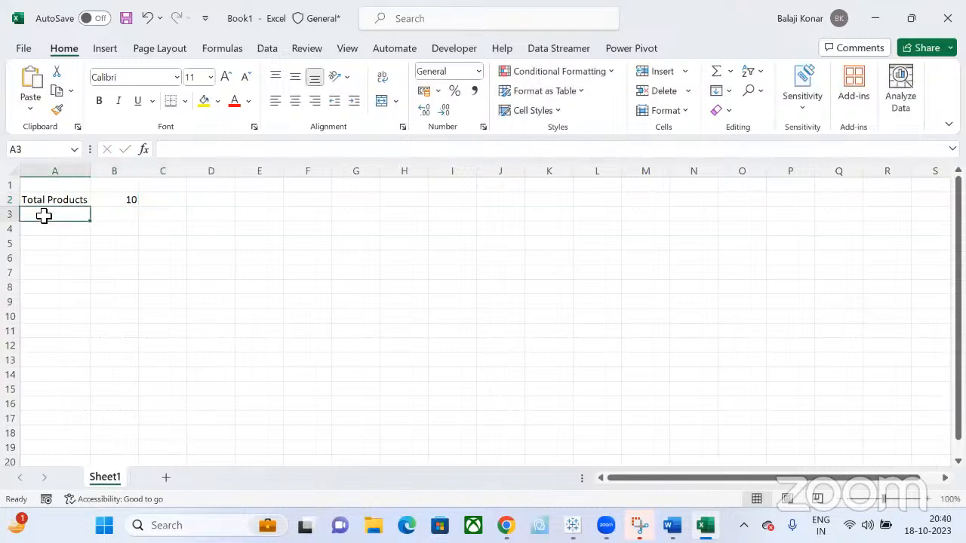
pyautogui.write('Total ')
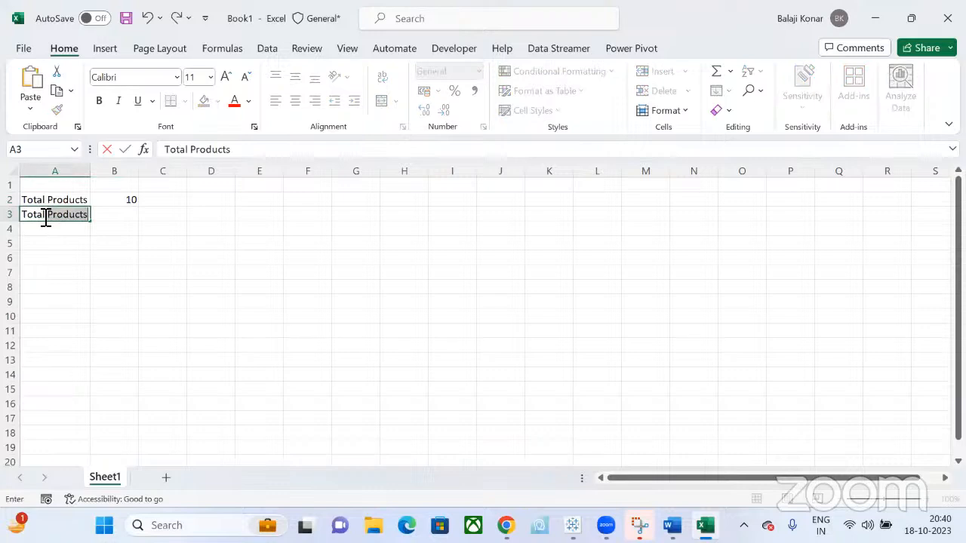
pyautogui.write('Sales')
pyautogui.press('Tab')
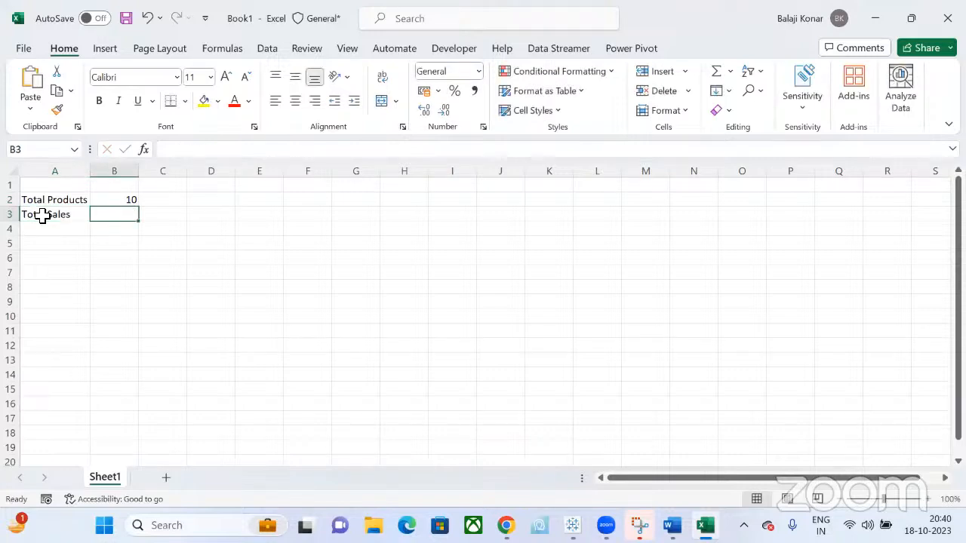
pyautogui.write('10000')
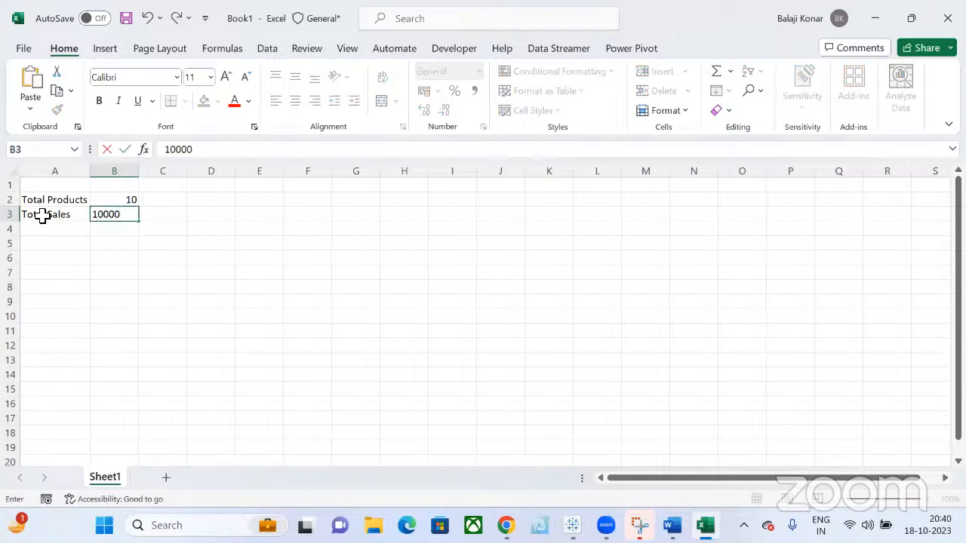
pyautogui.press('Return')
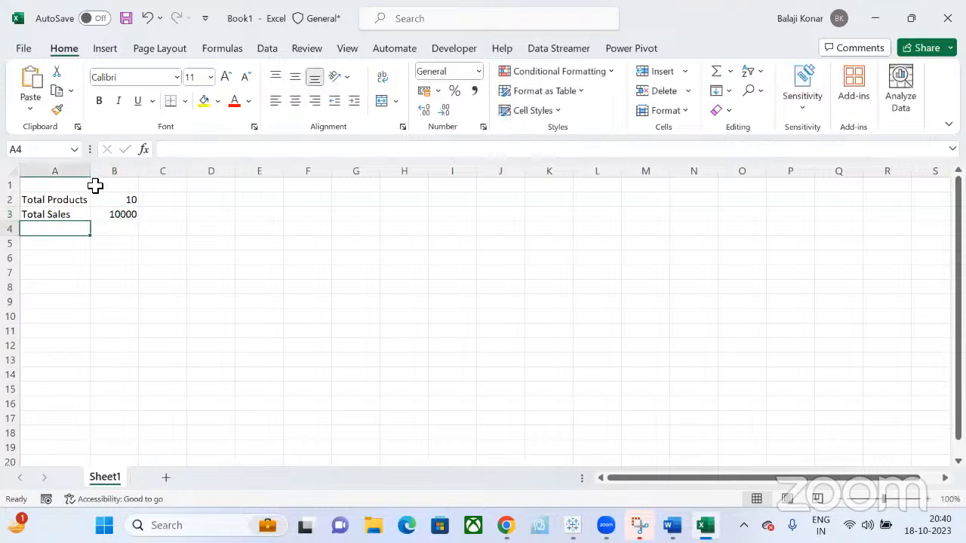
# Step: Change the Total Sales value in B3 to 1000
pyautogui.doubleClick(123, 213)
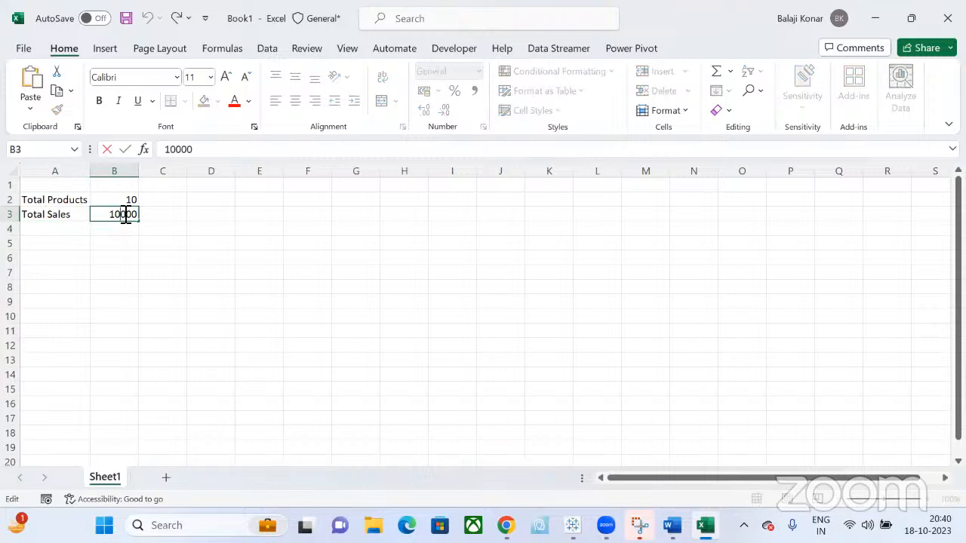
pyautogui.press('BackSpace')
pyautogui.click(159, 326)
# Step: Enter the headers Product Name in C6 and Sales in D6, fitting column C to its header's width
pyautogui.click(169, 276)
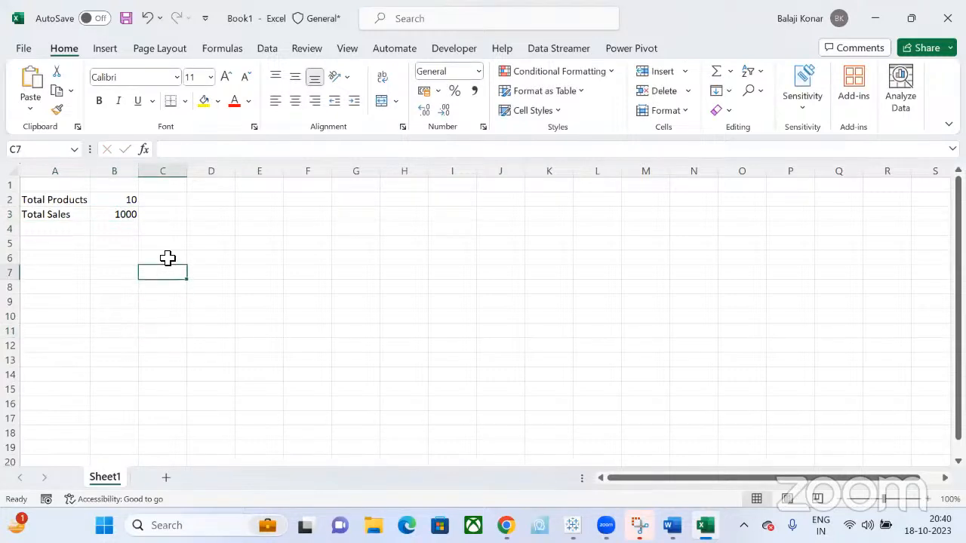
pyautogui.click(167, 258)
pyautogui.write('Produc')
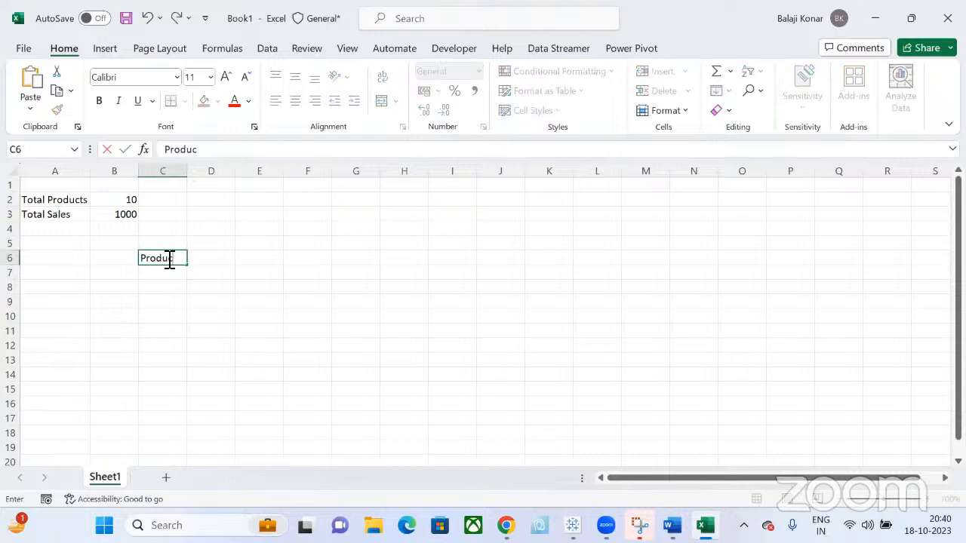
pyautogui.write('t Name')
pyautogui.press('Tab')
pyautogui.write('Sales')
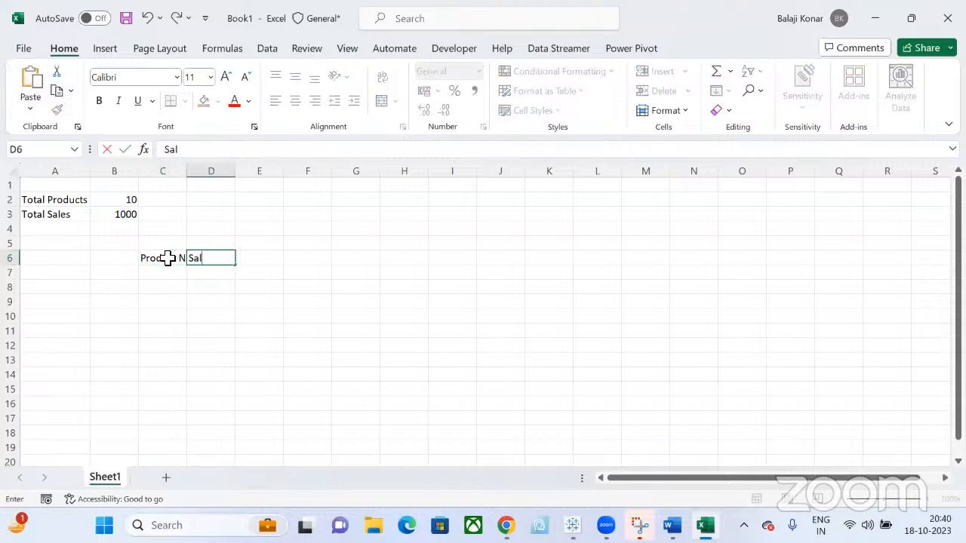
pyautogui.press('Return')
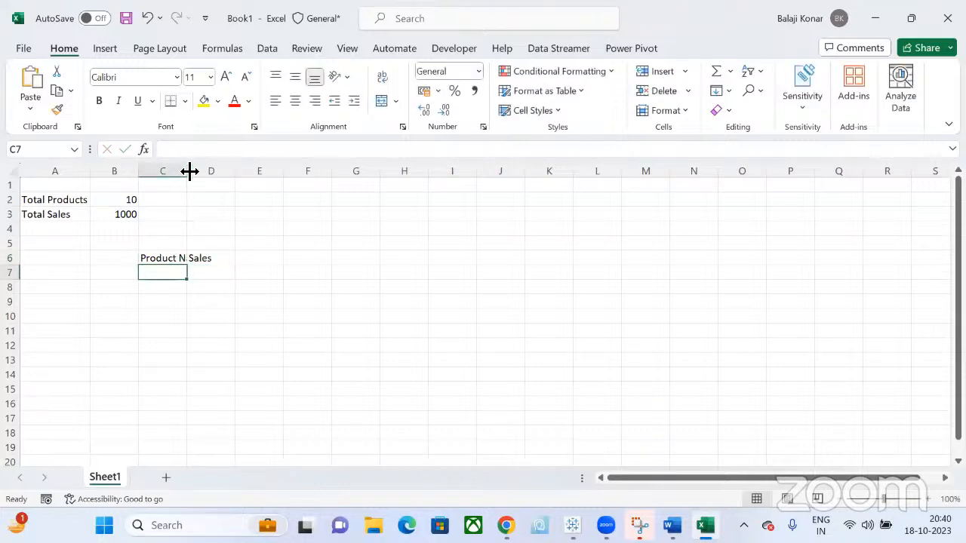
pyautogui.doubleClick(187, 169)
# Step: Enter Product 1 and Product 2 in C7:C8 and fill the series down to Product 10 in C16
pyautogui.write('Product ')
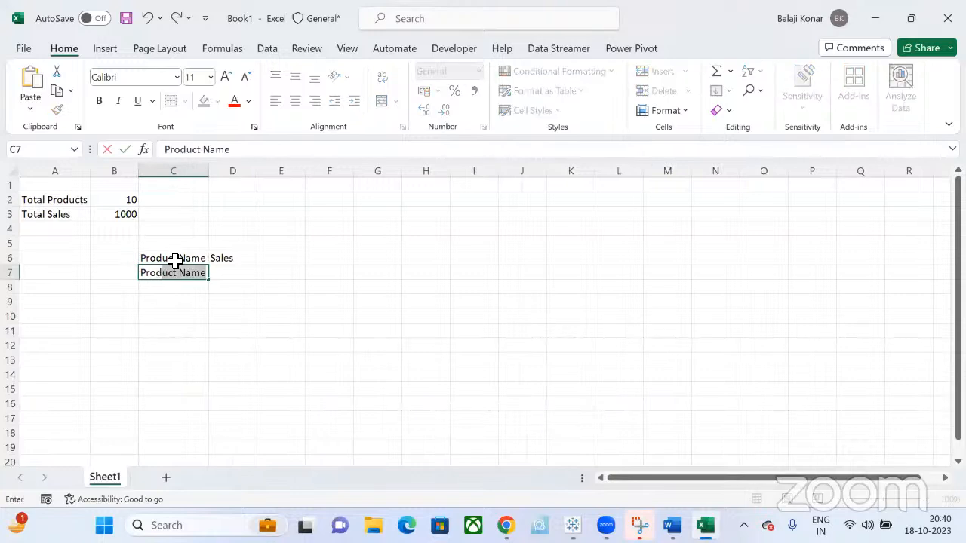
pyautogui.write('1')
pyautogui.press('Return')
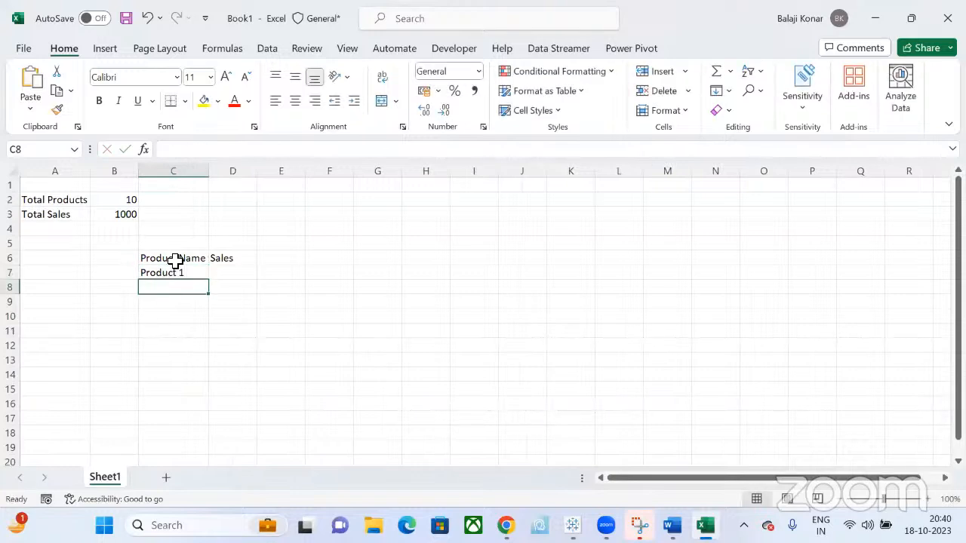
pyautogui.write('Product')
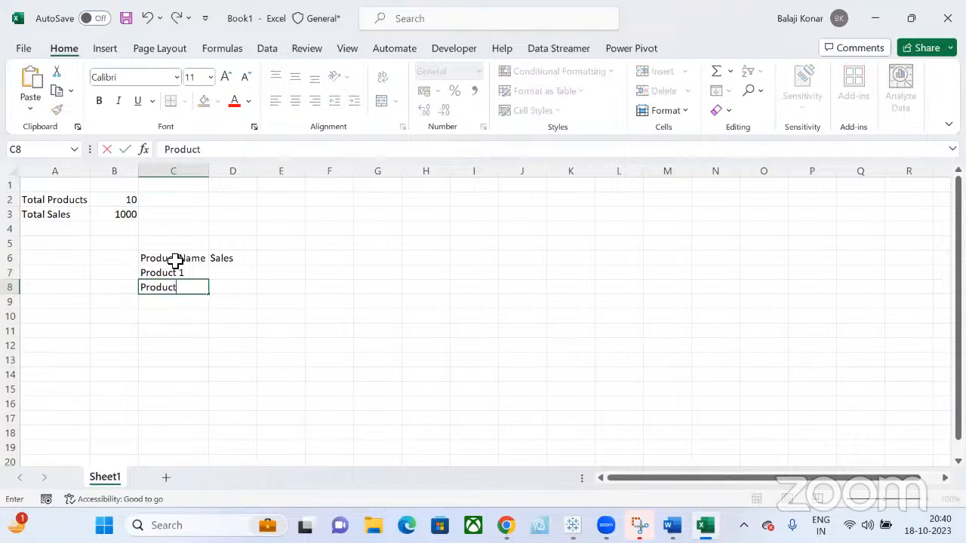
pyautogui.write(' 2')
pyautogui.press('Up')
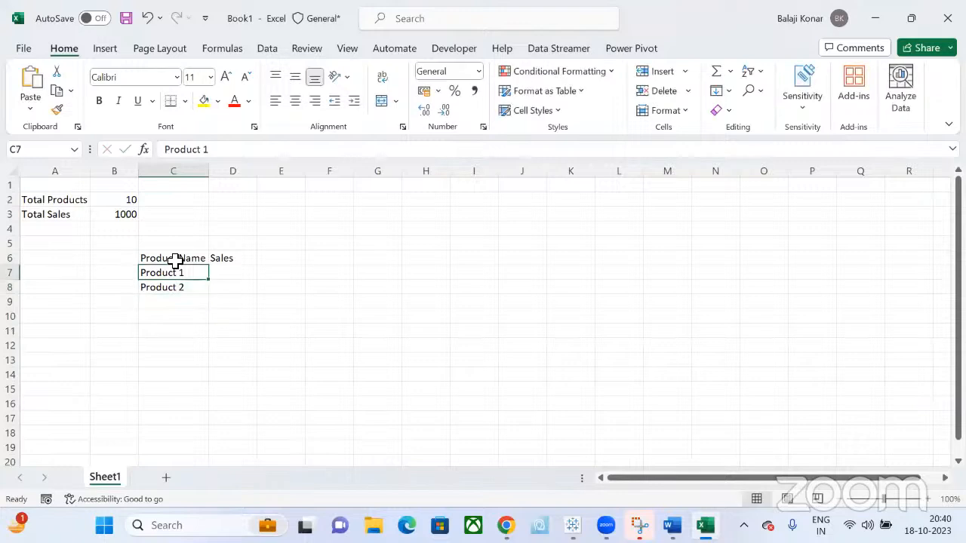
pyautogui.hotkey('shift', 'Down')
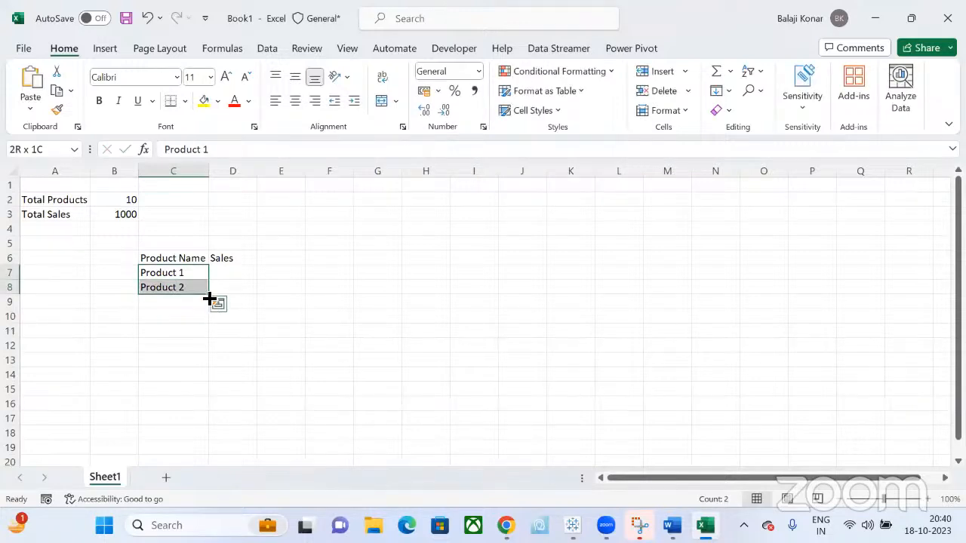
pyautogui.moveTo(209, 298); pyautogui.dragTo(193, 408)
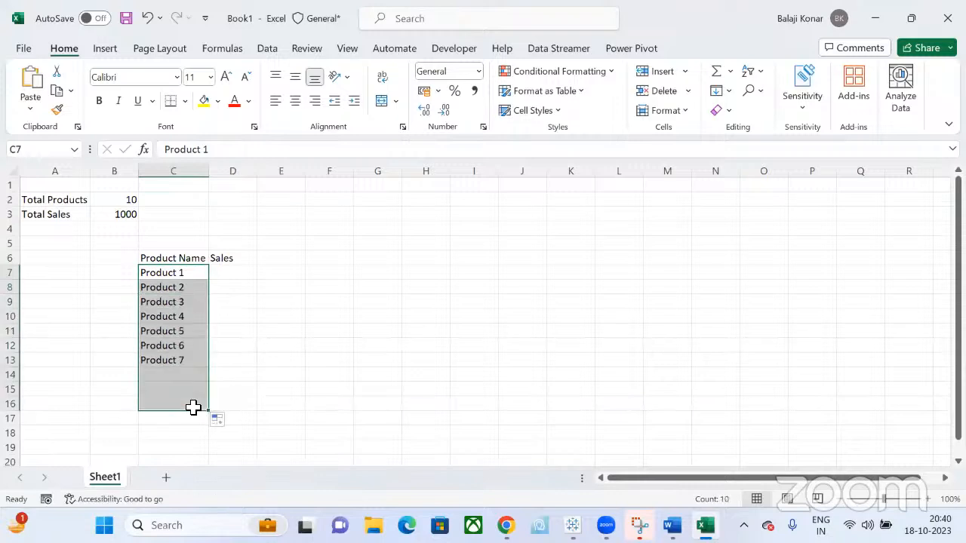
# Step: Enter the sales values 400, 200 and 200 for Products 1 to 3 in D7:D9
pyautogui.click(233, 276)
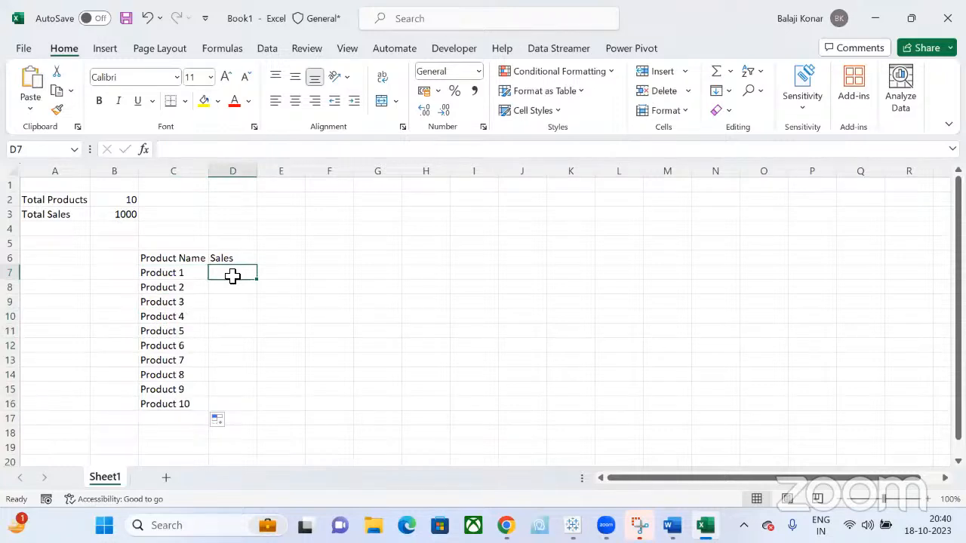
pyautogui.write('400')
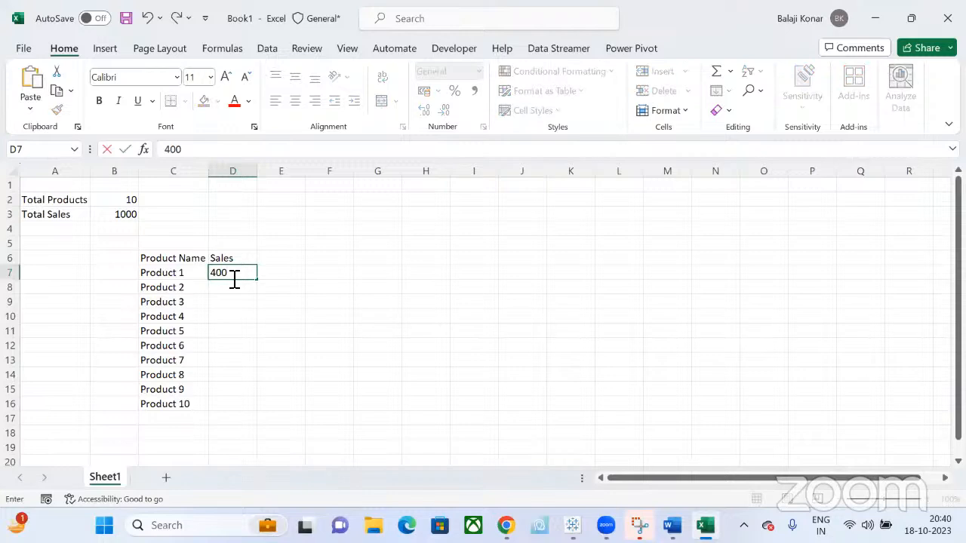
pyautogui.press('Return')
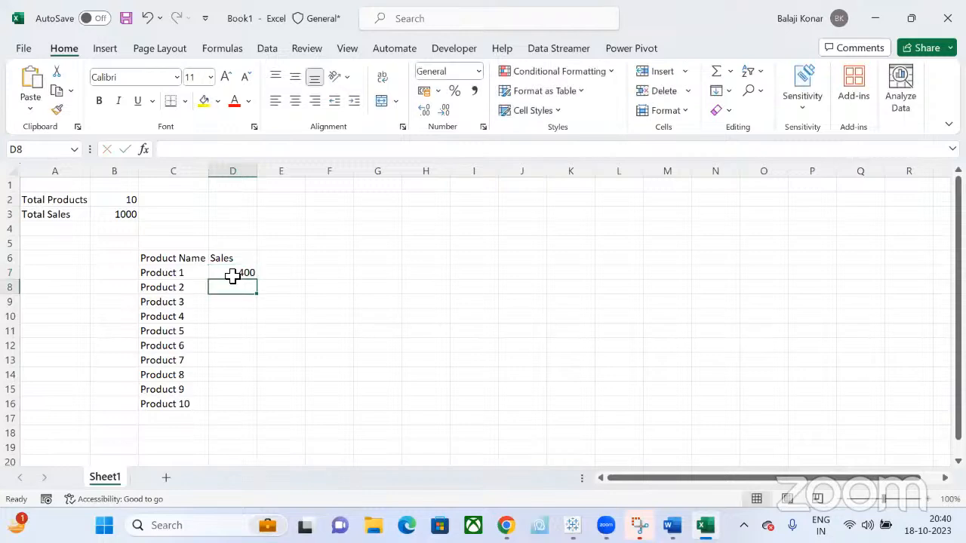
pyautogui.write('2000')
pyautogui.press('BackSpace')
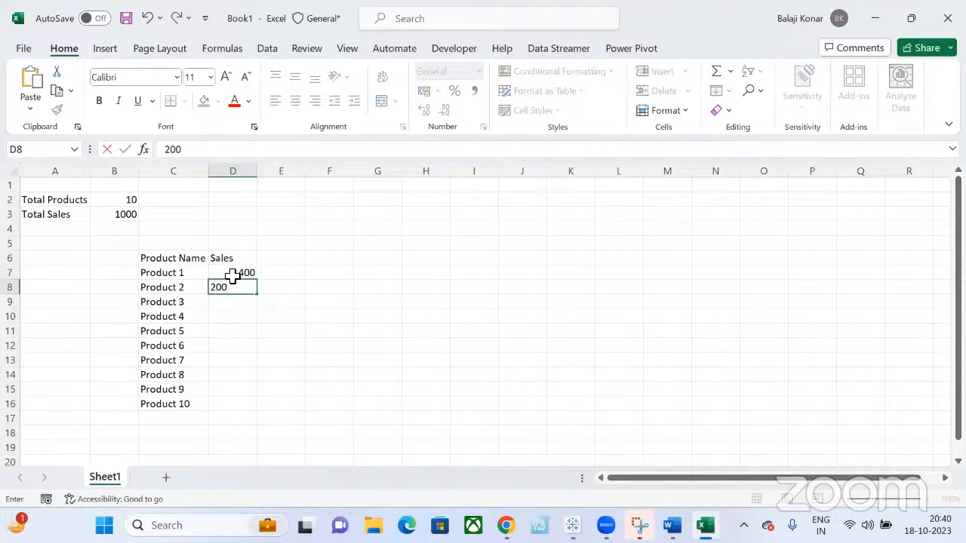
pyautogui.press('Return')
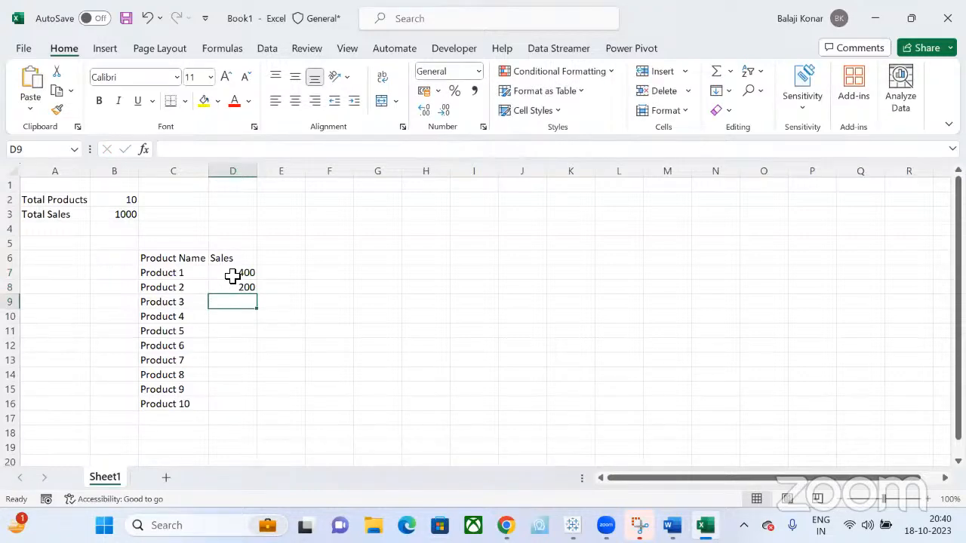
pyautogui.write('200')
pyautogui.press('Return')
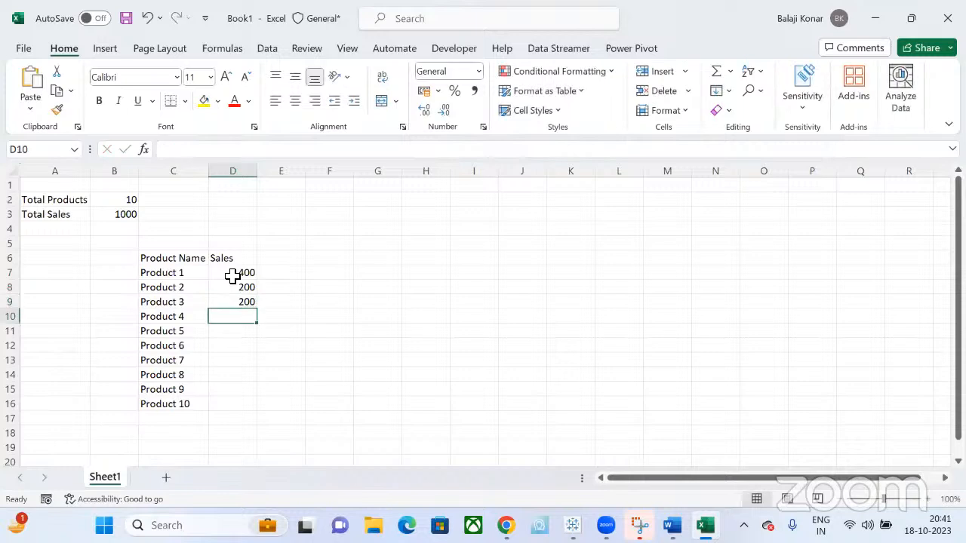
# Step: Change the sales of Product 2 in D8 to 250 and of Product 3 in D9 to 150
pyautogui.click(244, 287)
pyautogui.write('250')
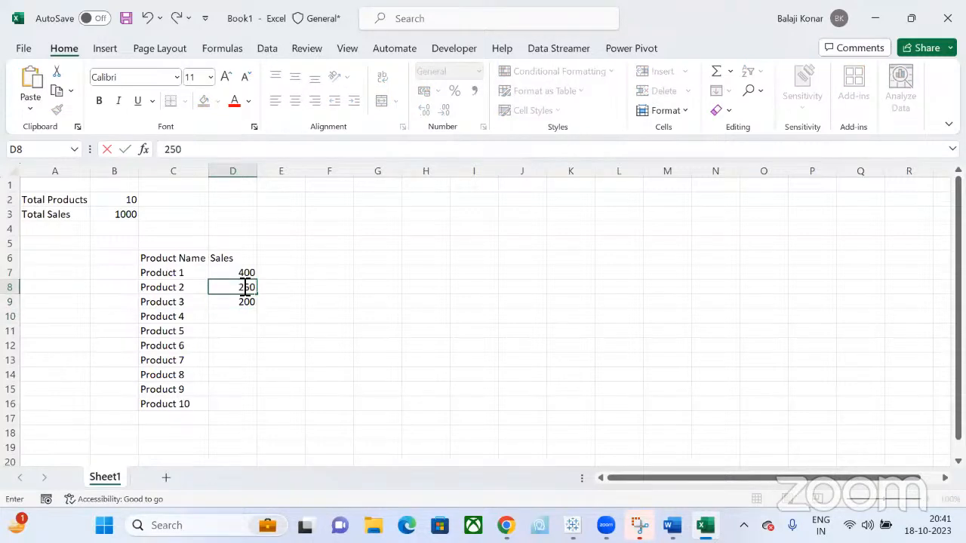
pyautogui.press('Return')
pyautogui.write('150')
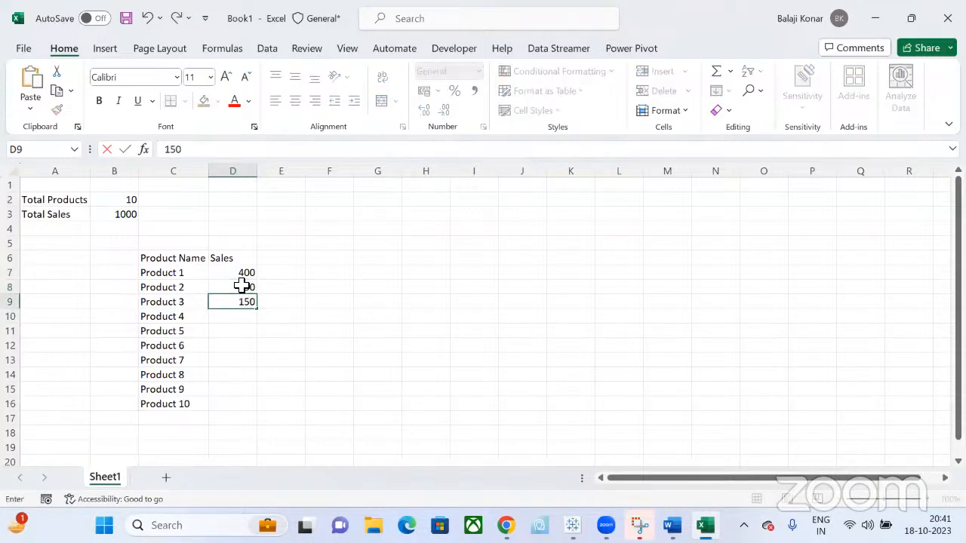
pyautogui.press('Return')
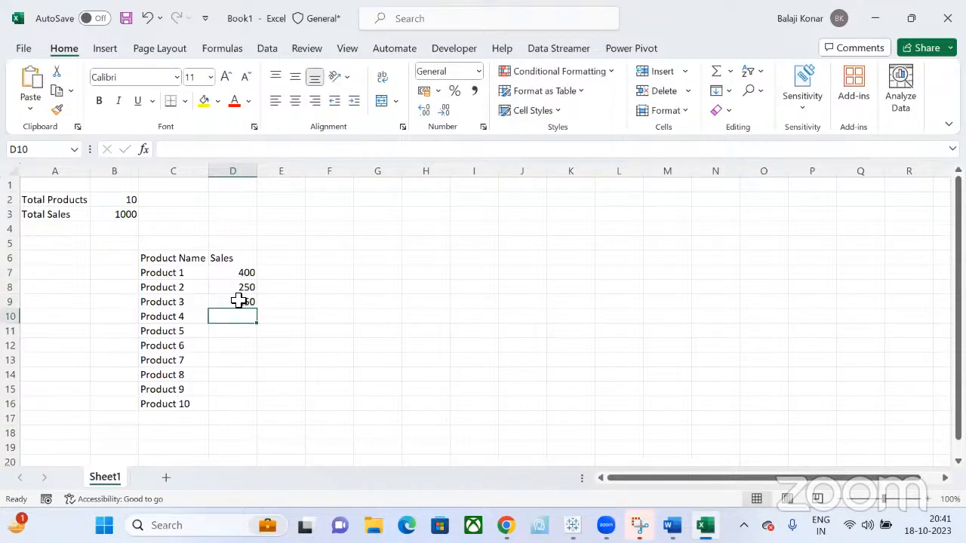
# Step: Enter the sales values 50, 40 and 60 for Products 4 to 6 in D10:D12
pyautogui.write('1')
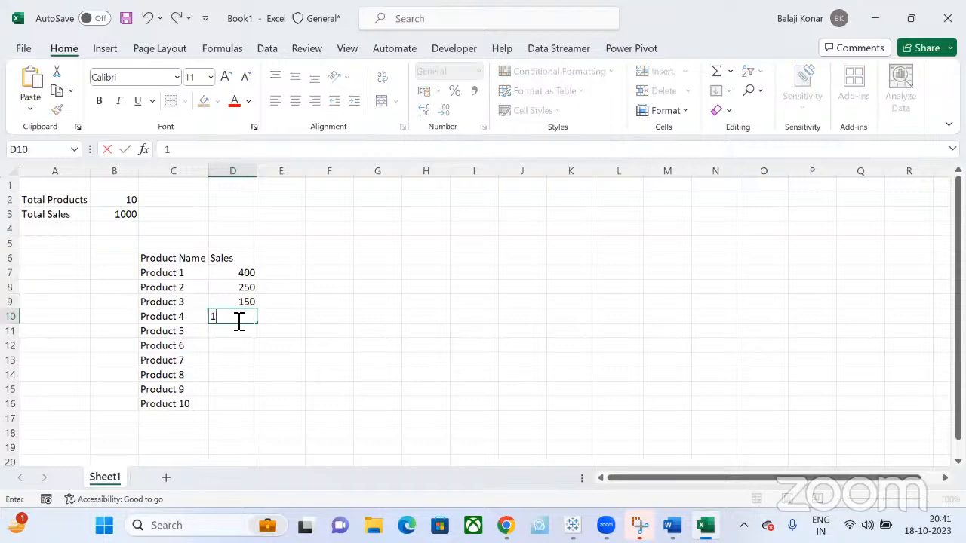
pyautogui.press('BackSpace')
pyautogui.write('50')
pyautogui.press('Return')
pyautogui.write('40')
pyautogui.press('Return')
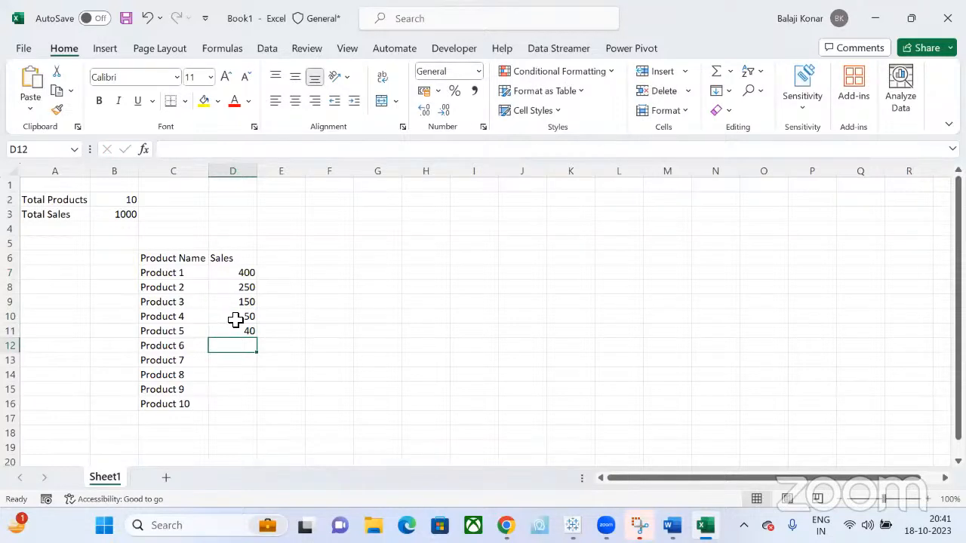
pyautogui.write('60')
pyautogui.press('Return')
pyautogui.write('\\')
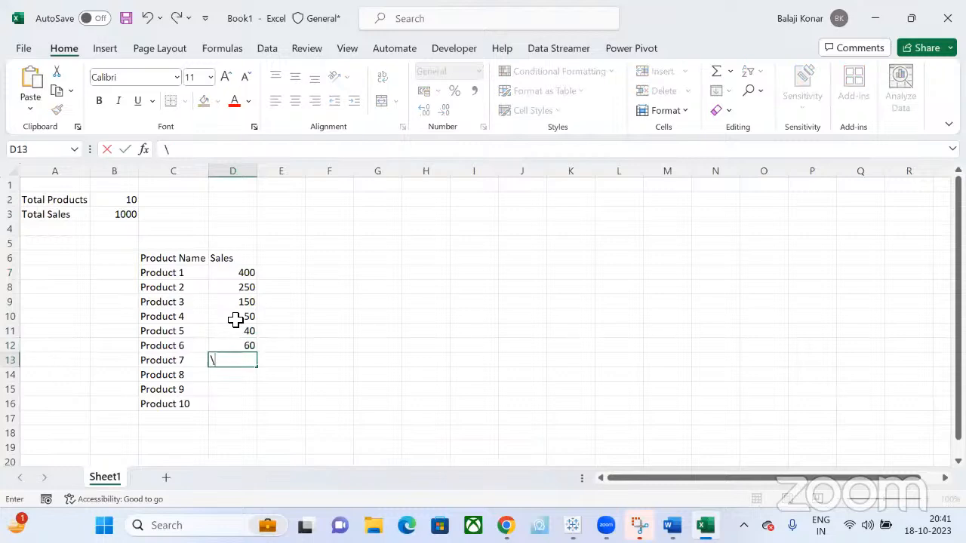
pyautogui.press('BackSpace')
pyautogui.press('Return')
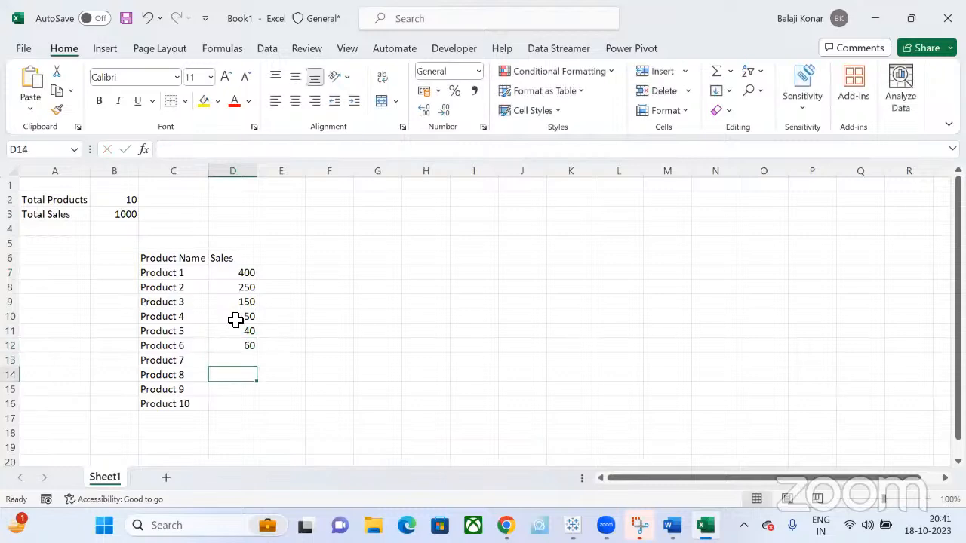
# Step: Change Product 6's sales in D12 to 30 and enter 20 for Products 7 and 8 in D13:D14
pyautogui.click(246, 272)
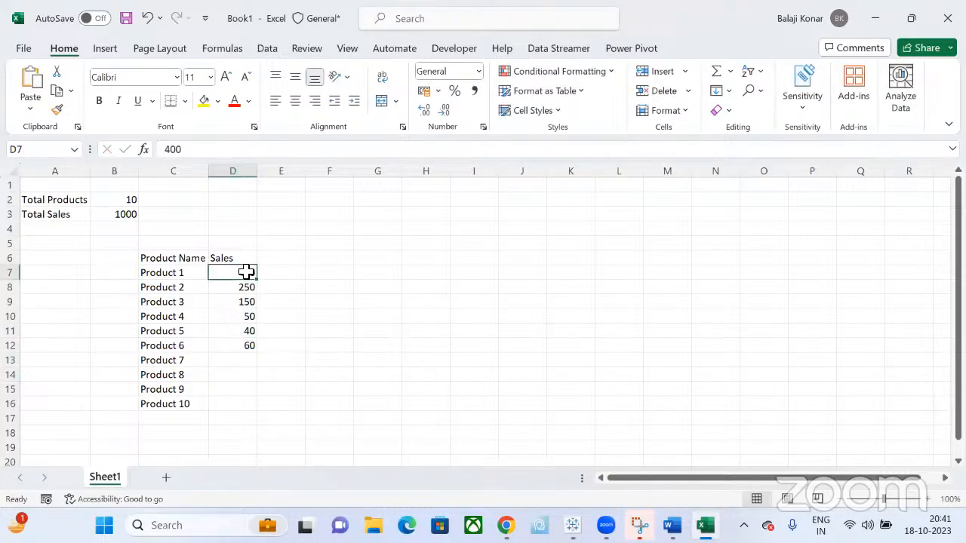
pyautogui.click(246, 347)
pyautogui.write('30')
pyautogui.press('Return')
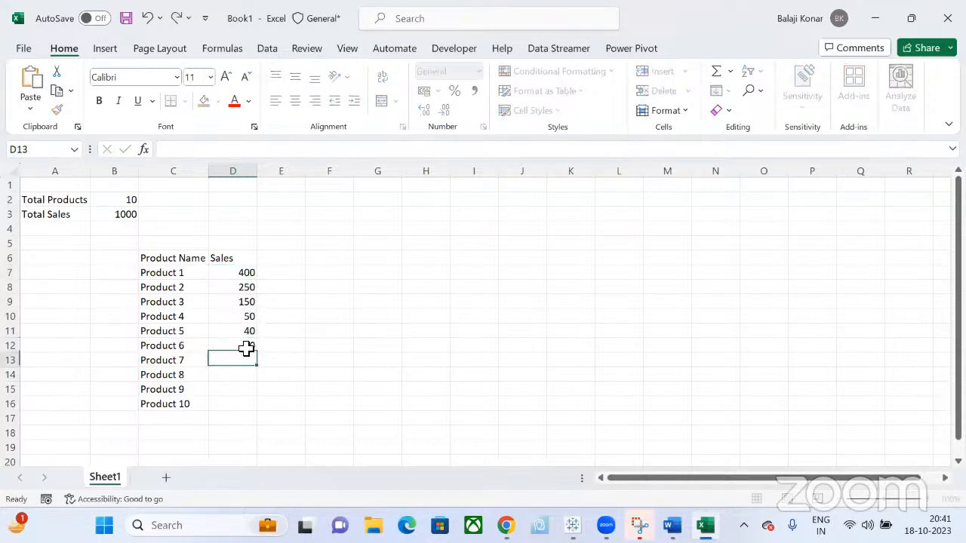
pyautogui.write('2')
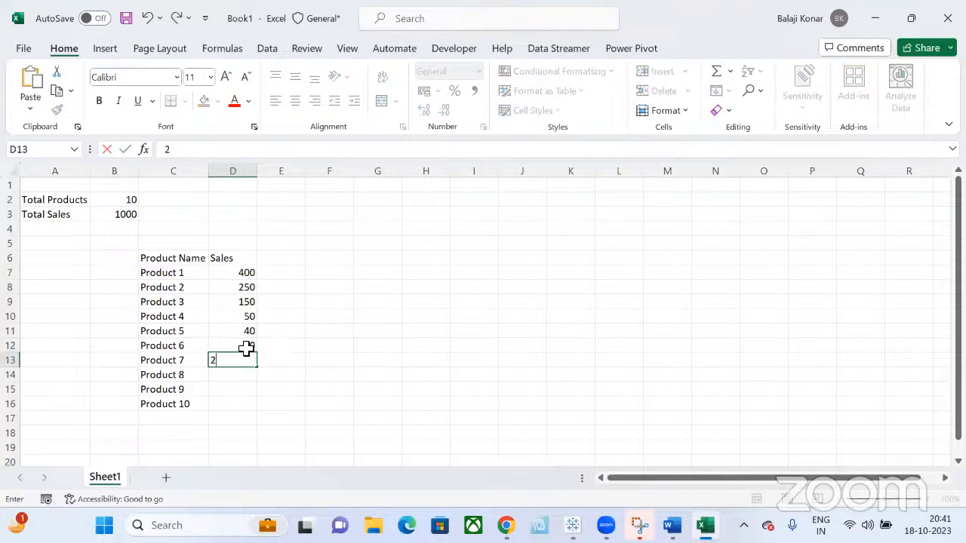
pyautogui.write('0')
pyautogui.press('Return')
pyautogui.write('20')
pyautogui.press('Return')
pyautogui.write('\\')
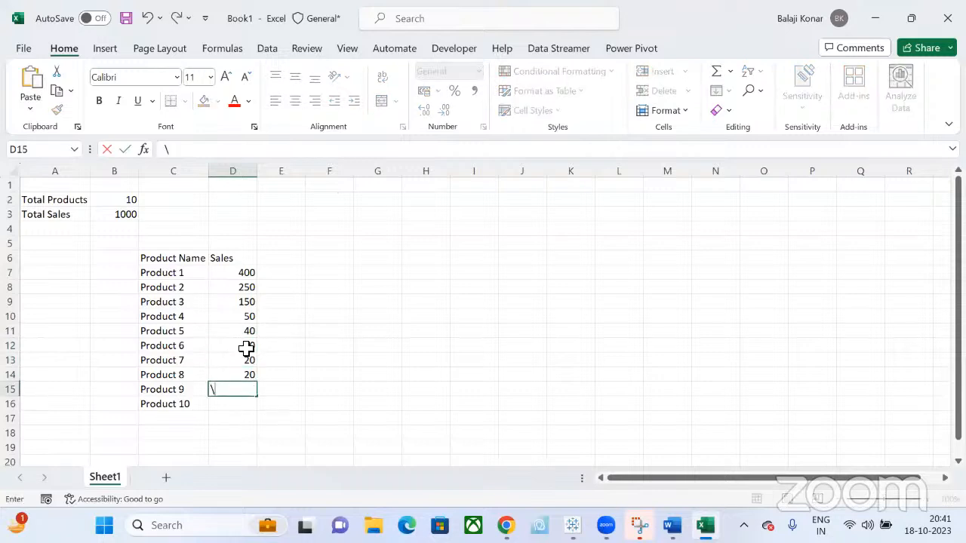
pyautogui.press('BackSpace')
pyautogui.press('Return')
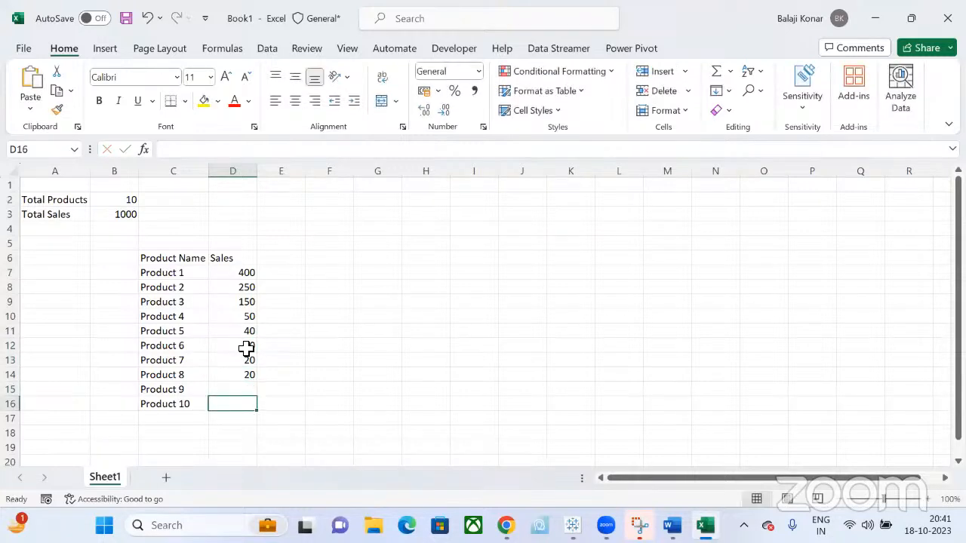
# Step: Check the sum of the sales in D7:D14 and enter 20 for Products 9 and 10 in D15:D16
pyautogui.moveTo(249, 279); pyautogui.dragTo(250, 375)
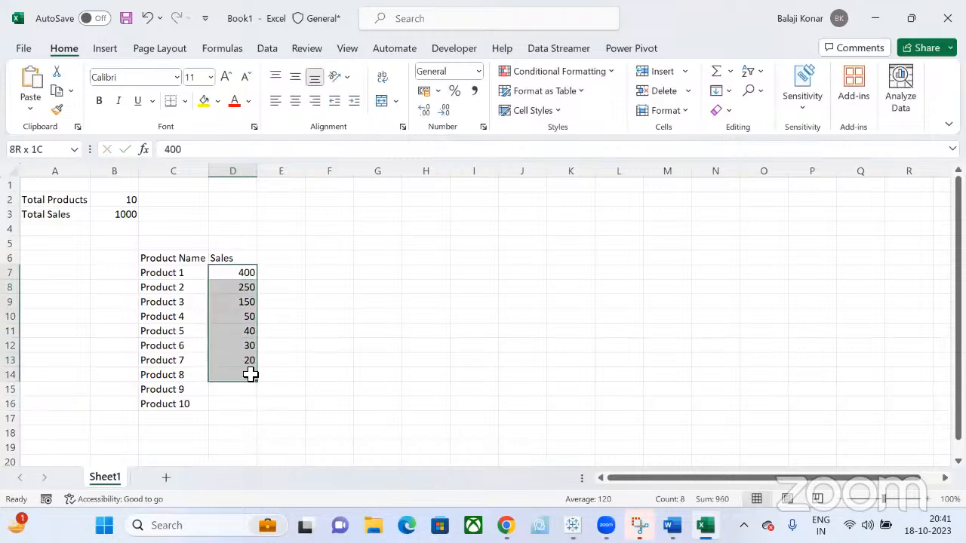
pyautogui.click(238, 389)
pyautogui.write('20')
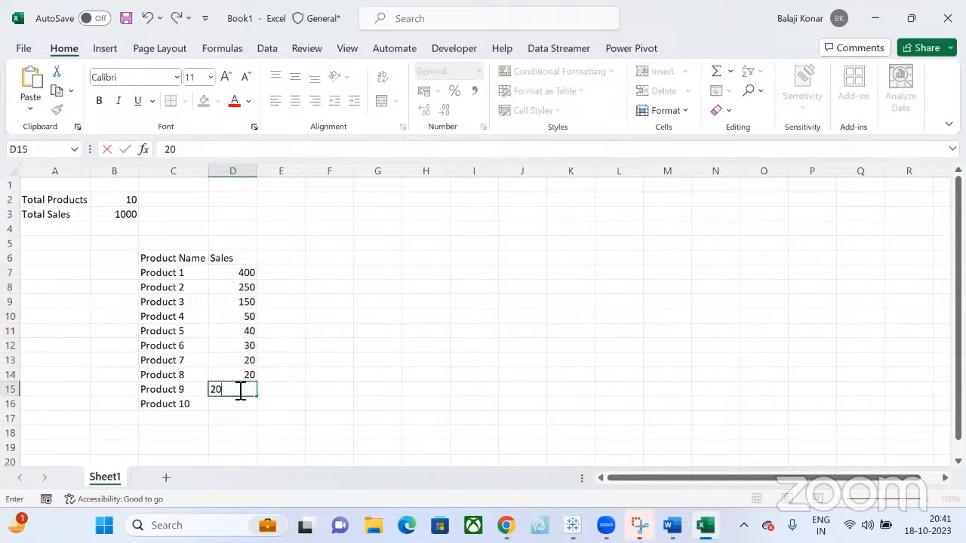
pyautogui.press('Return')
pyautogui.write('20')
pyautogui.press('Return')
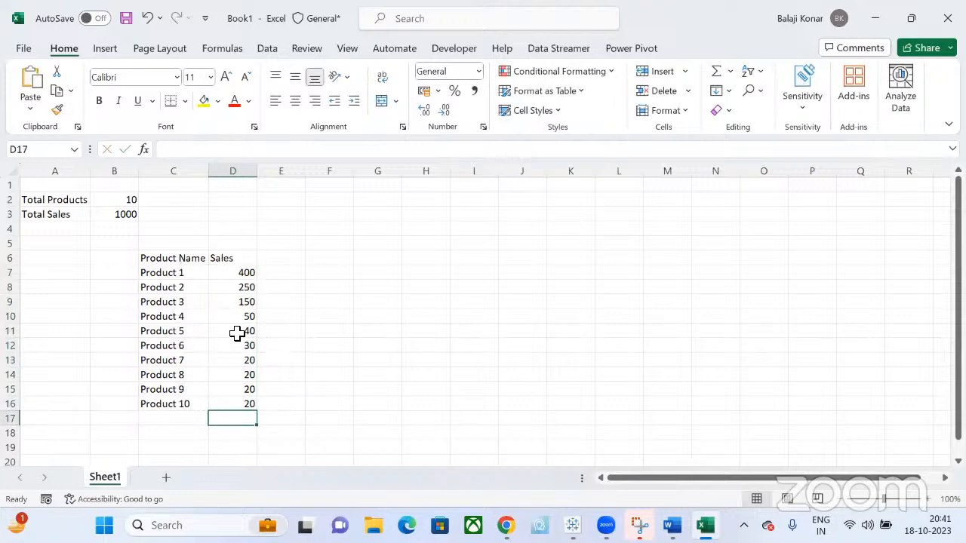
# Step: Review the Total Sales value in B3 and enter 800 in F3
pyautogui.click(130, 217)
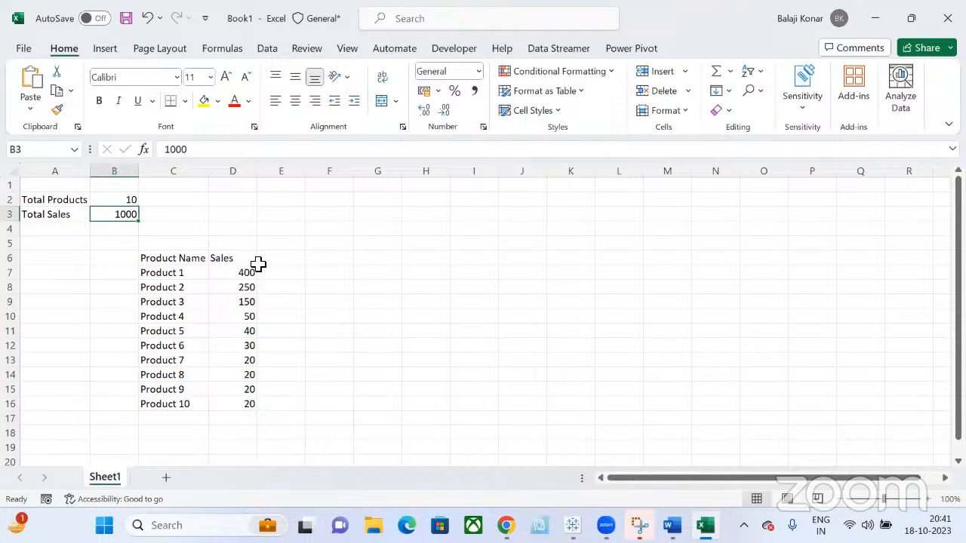
pyautogui.click(327, 221)
pyautogui.write('800\\')
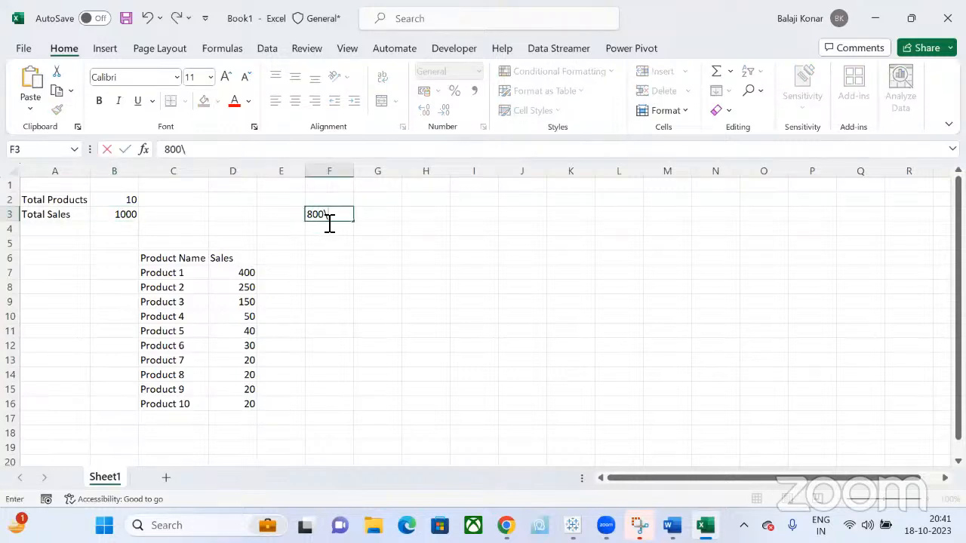
pyautogui.press('BackSpace')
pyautogui.press('Return')
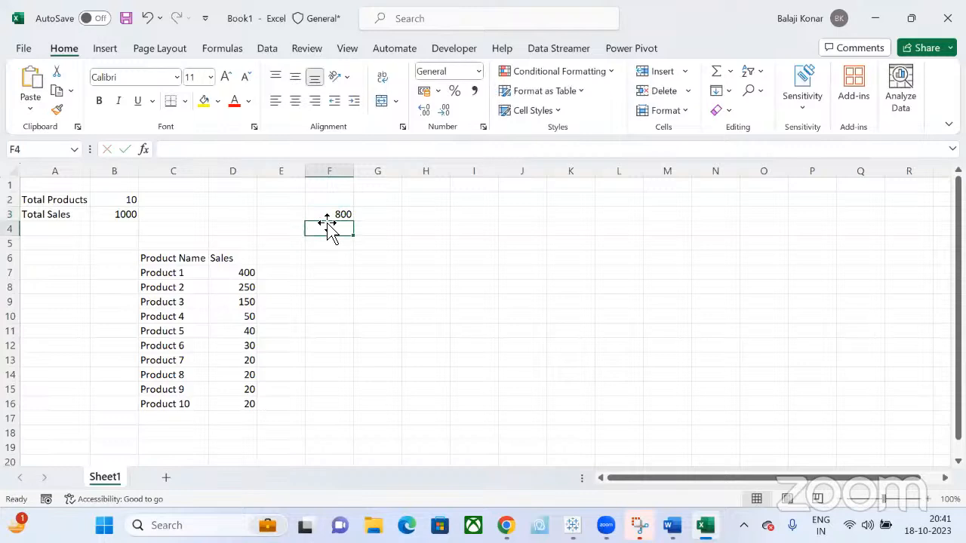
# Step: Enter =D7 in E7 to start the running total of sales with Product 1
pyautogui.click(285, 276)
pyautogui.write('=')
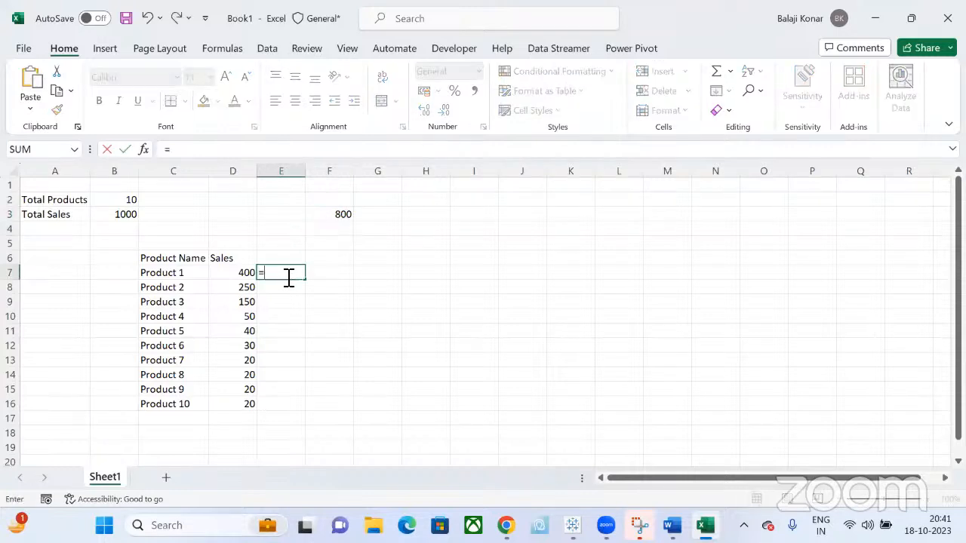
pyautogui.click(243, 274)
pyautogui.press('Return')
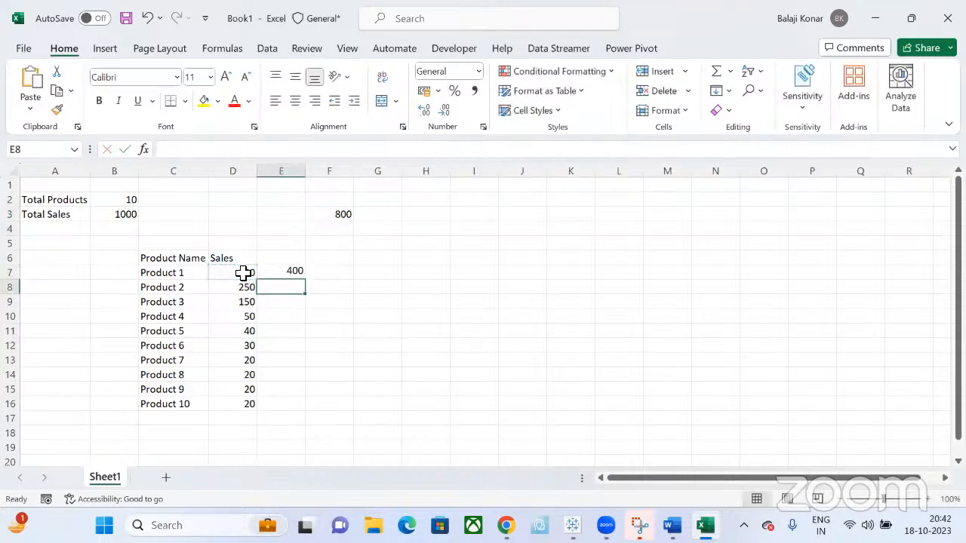
# Step: Enter the running-total formula =E7+D8 in E8 and fill it down through E16
pyautogui.write('=')
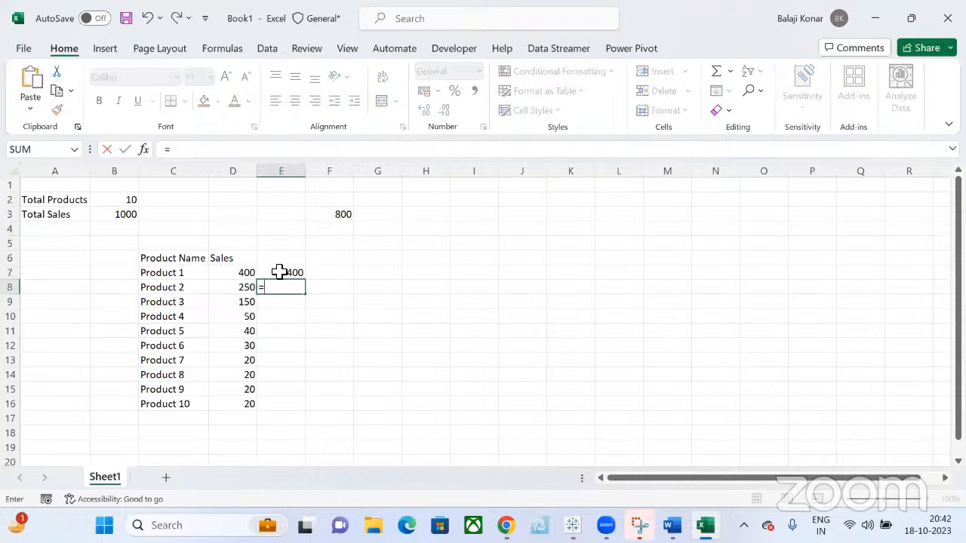
pyautogui.click(279, 271)
pyautogui.write('+')
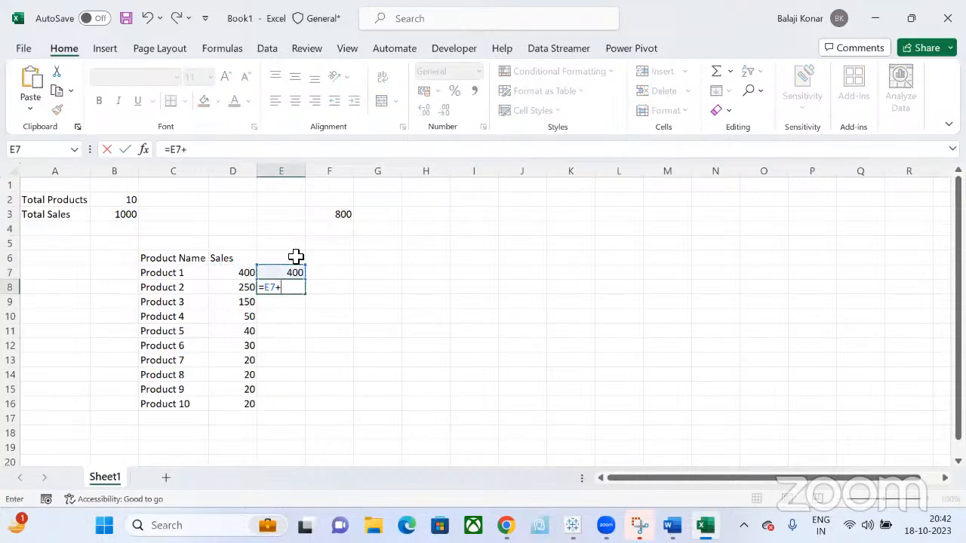
pyautogui.click(245, 287)
pyautogui.press('Return')
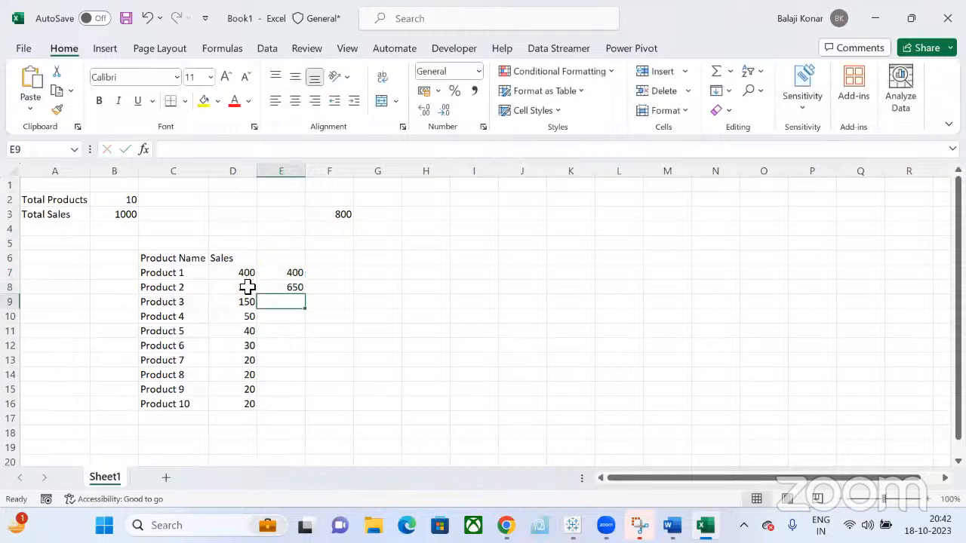
pyautogui.click(292, 287)
pyautogui.moveTo(304, 293); pyautogui.dragTo(291, 406)
pyautogui.click(356, 377)
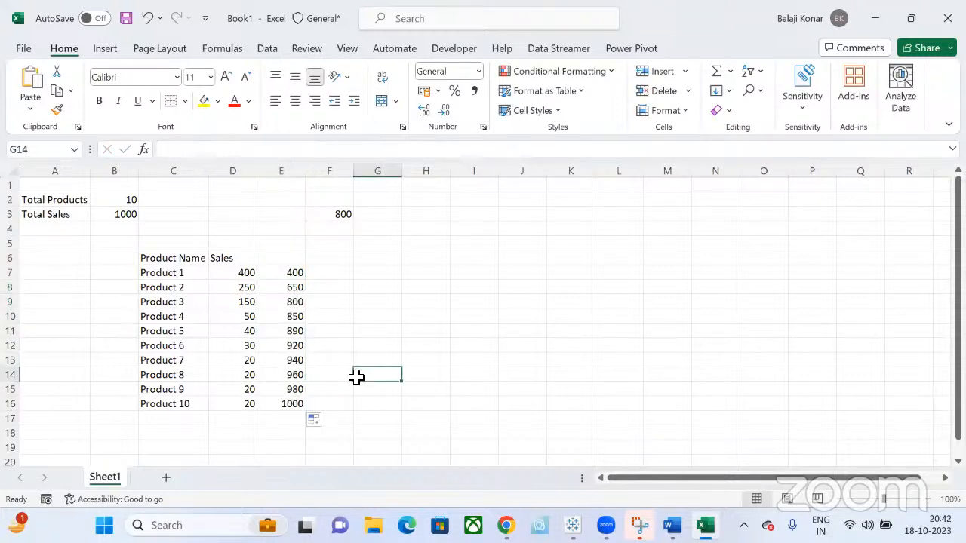
# Step: Check the running-total formulas in E7:E9 and examine the rows of Products 1 to 3
pyautogui.click(267, 276)
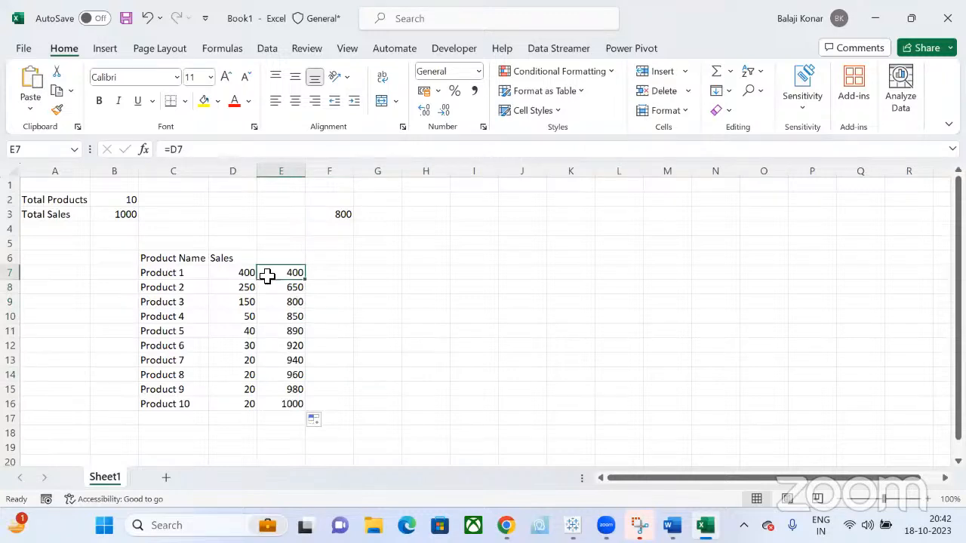
pyautogui.press('Down')
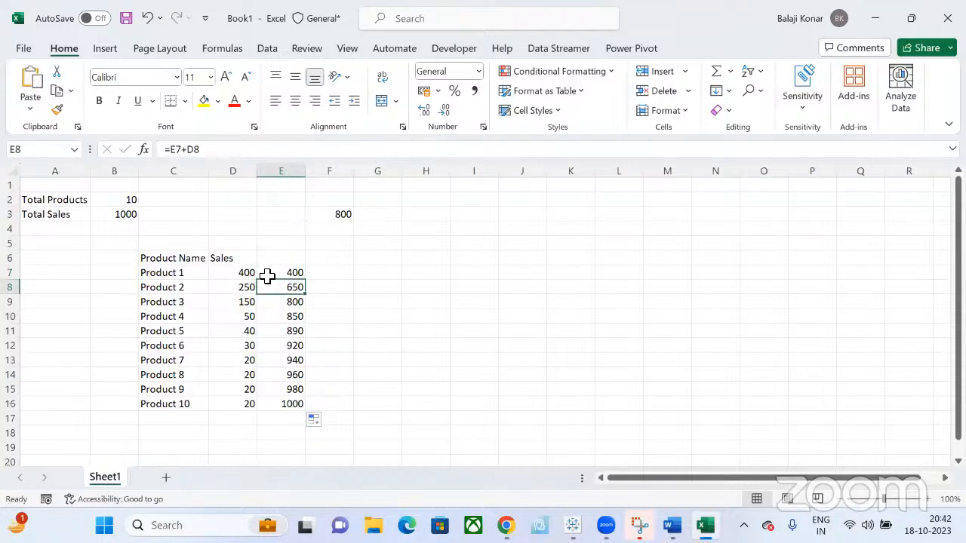
pyautogui.click(298, 302)
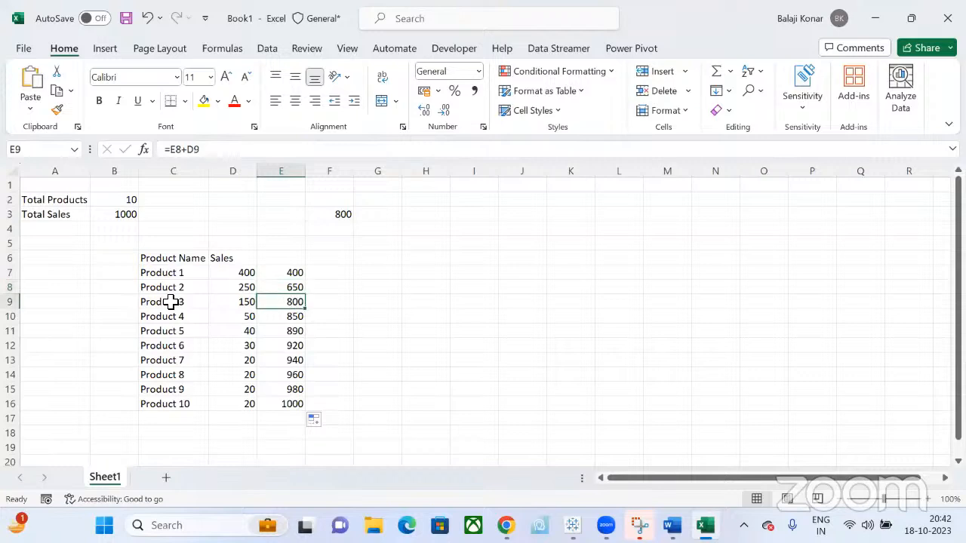
pyautogui.moveTo(166, 276); pyautogui.dragTo(291, 304)
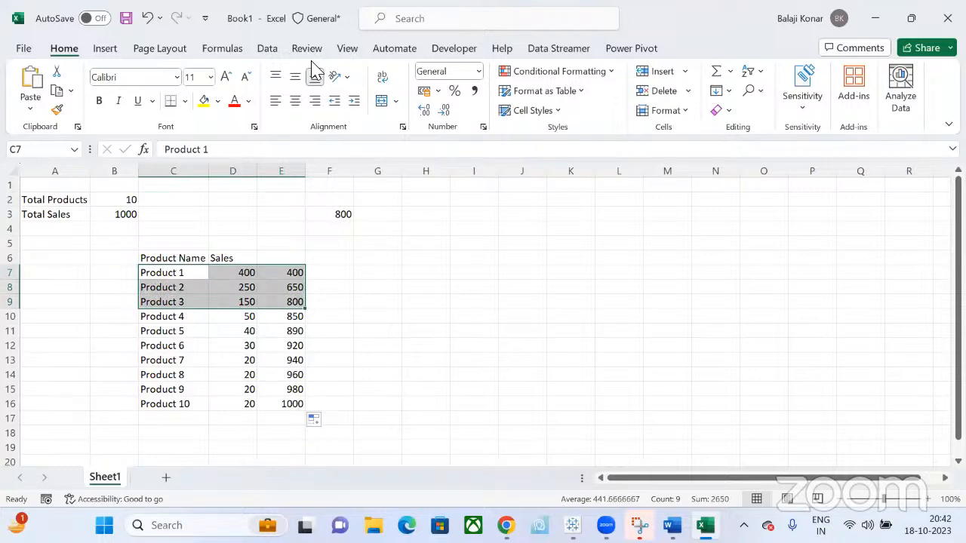
pyautogui.click(304, 246)
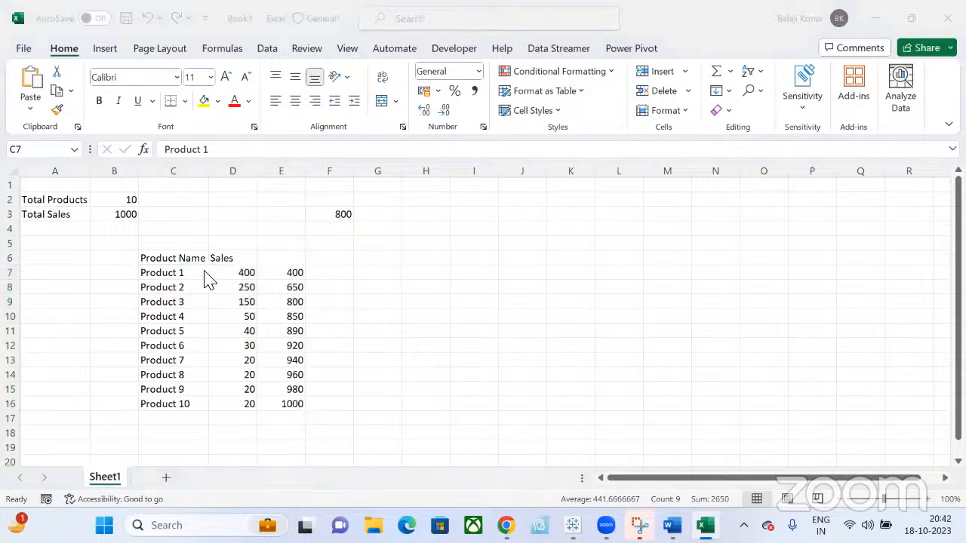
pyautogui.click(158, 269)
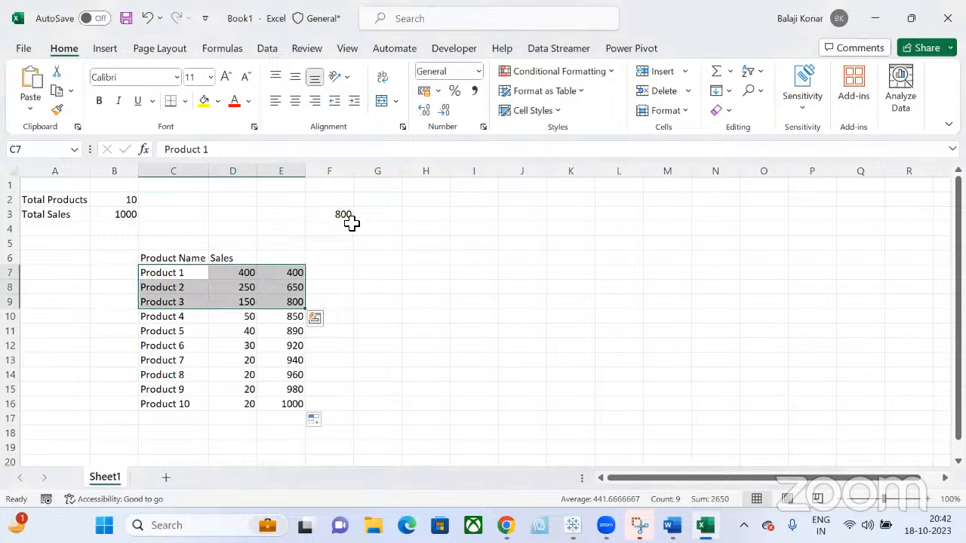
# Step: Enter 80% in G3 as the share of total sales
pyautogui.click(390, 219)
pyautogui.write('80')
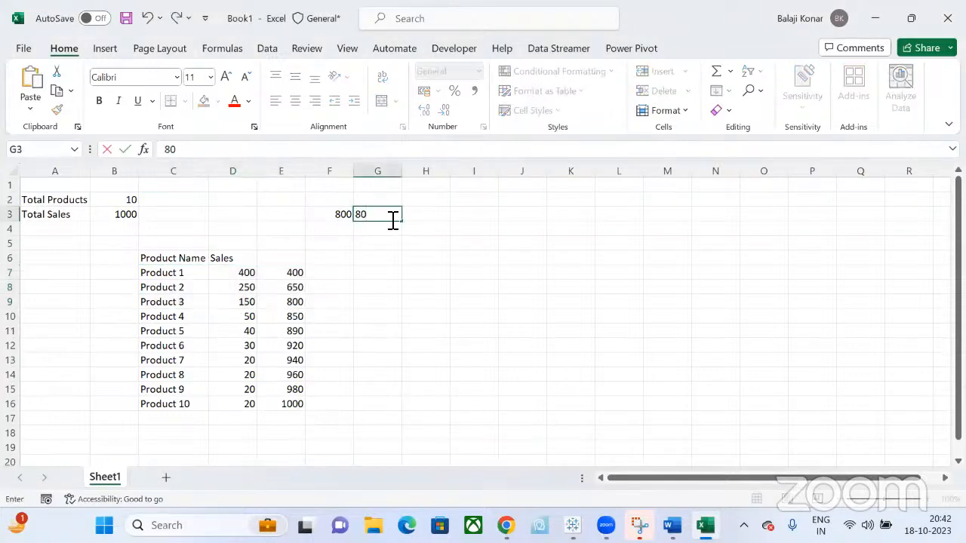
pyautogui.write('%')
pyautogui.press('Return')
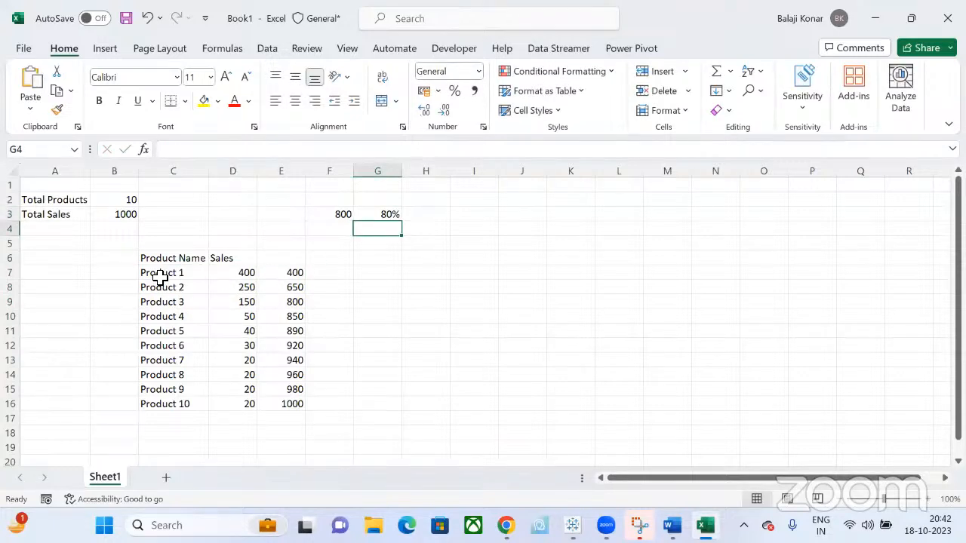
# Step: Review the rows of the first three products and enter 30% in G2 as their share of total products
pyautogui.moveTo(159, 279); pyautogui.dragTo(299, 287)
pyautogui.click(298, 303)
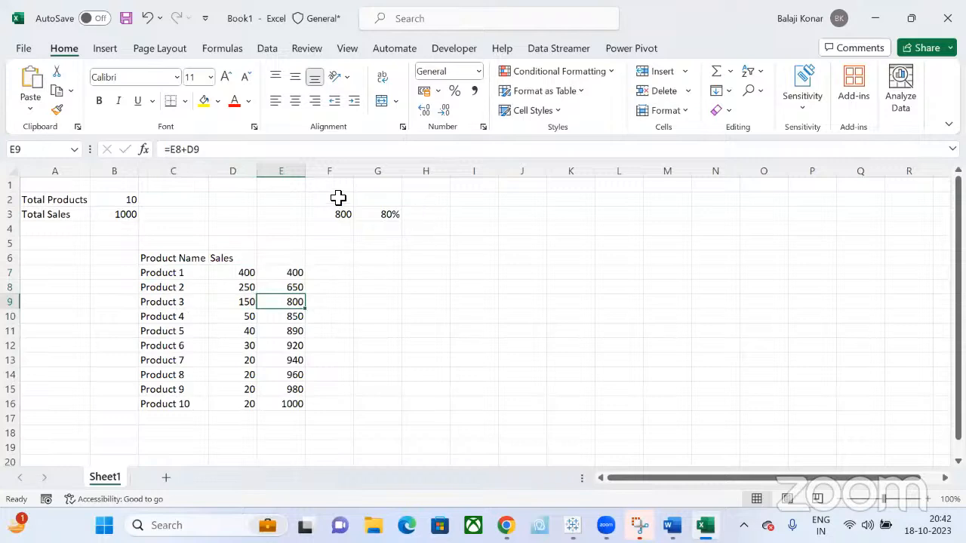
pyautogui.click(379, 201)
pyautogui.write('3')
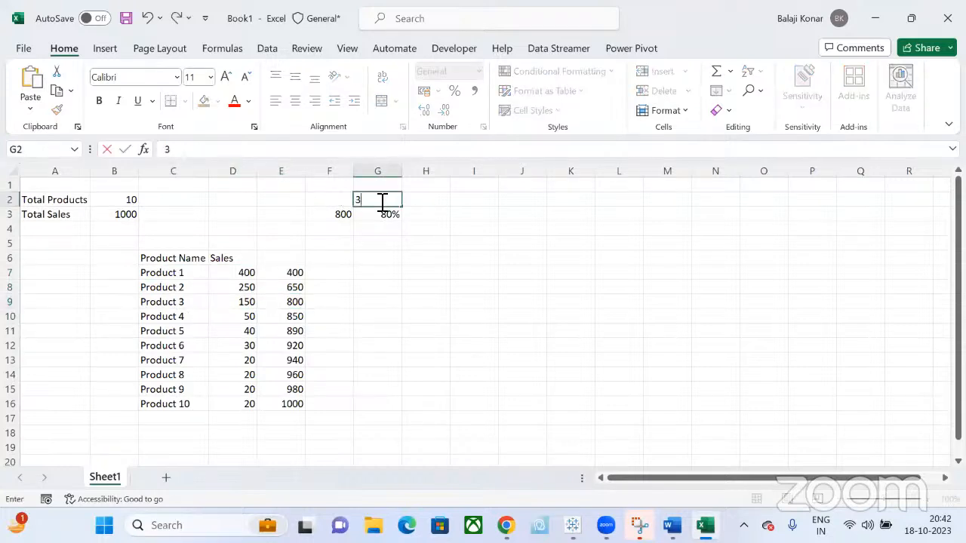
pyautogui.write('0%')
pyautogui.press('Return')
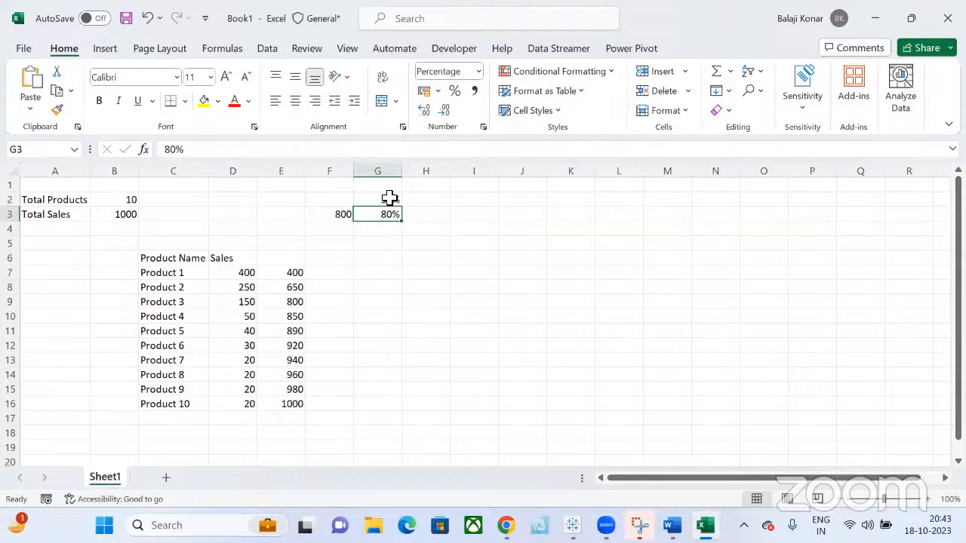
# Step: Enter the label Pareto Analysis in I2
pyautogui.click(490, 199)
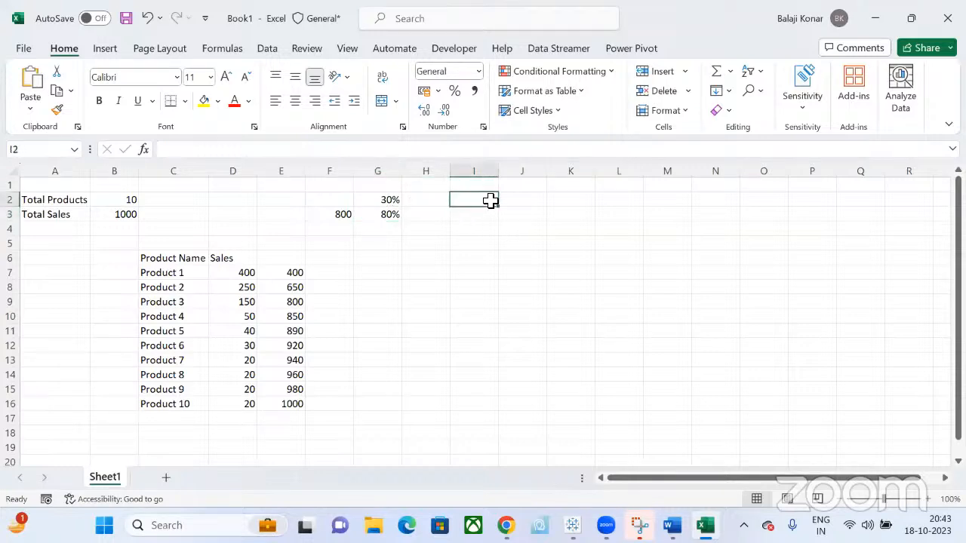
pyautogui.write('Pareto')
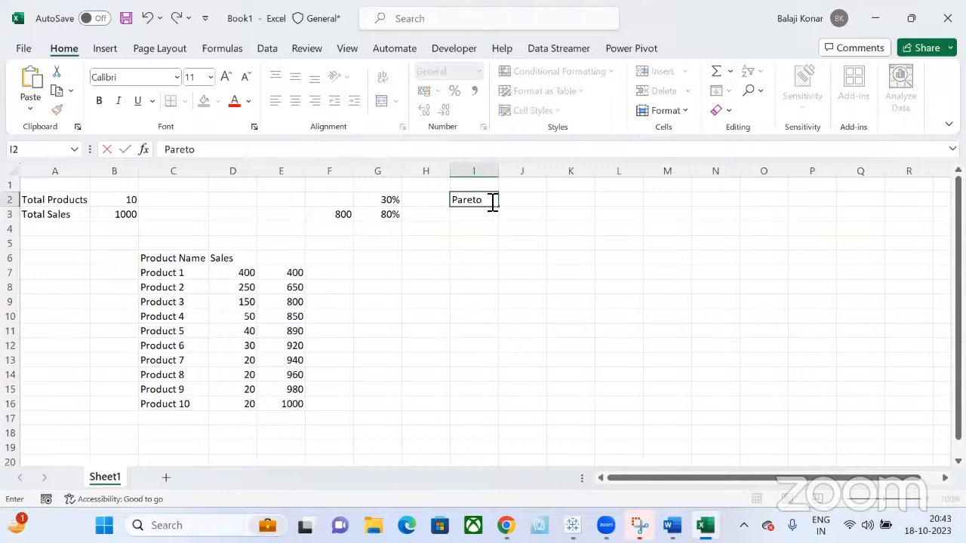
pyautogui.write(' Analysis')
pyautogui.click(480, 313)
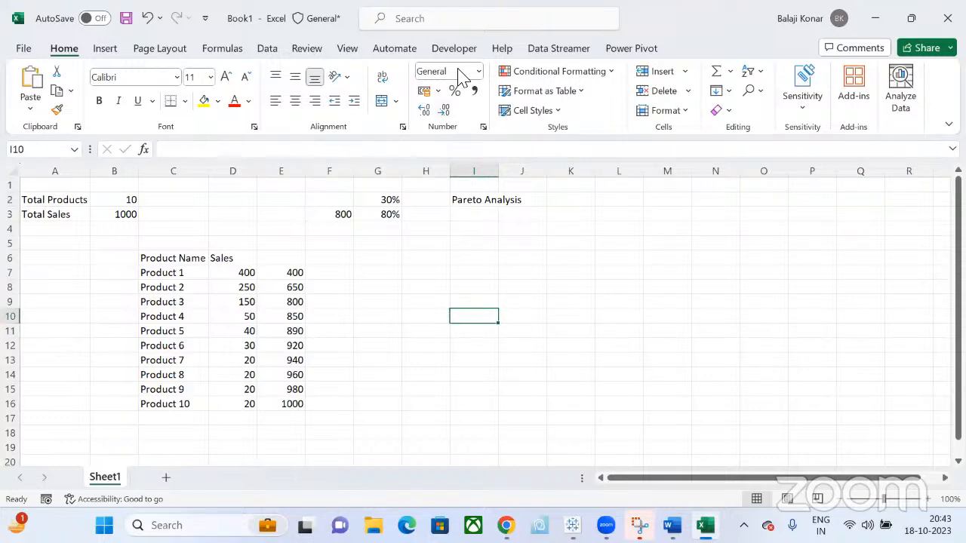
pyautogui.click(421, 215)
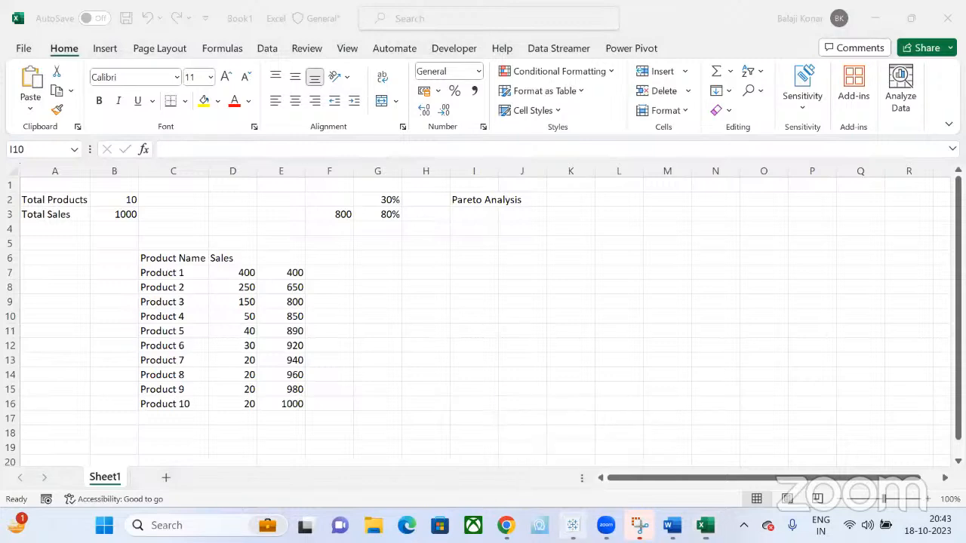
# Step: Switch to Tableau and place Product Name on Columns of the Pareto Chart sheet, adding all members
pyautogui.click(572, 525)
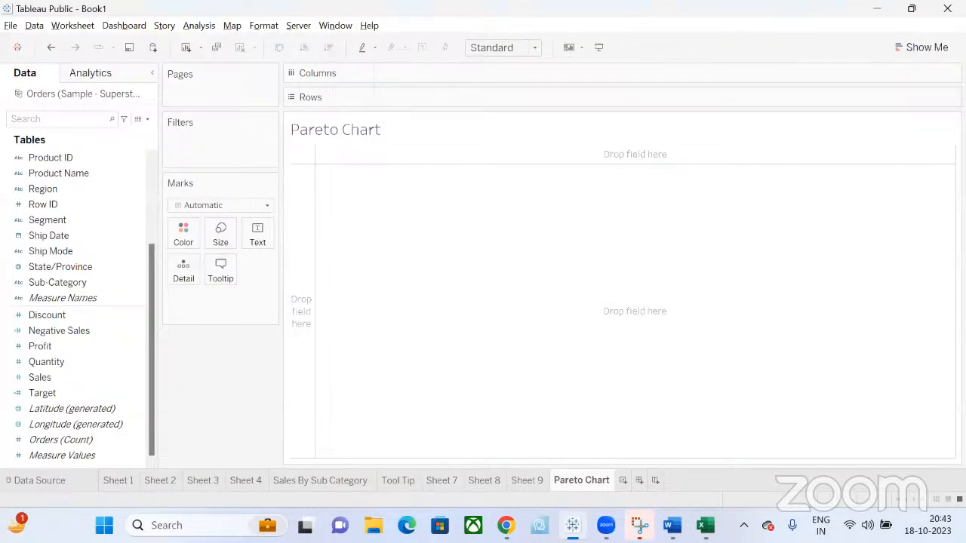
pyautogui.click(73, 377)
pyautogui.click(75, 361)
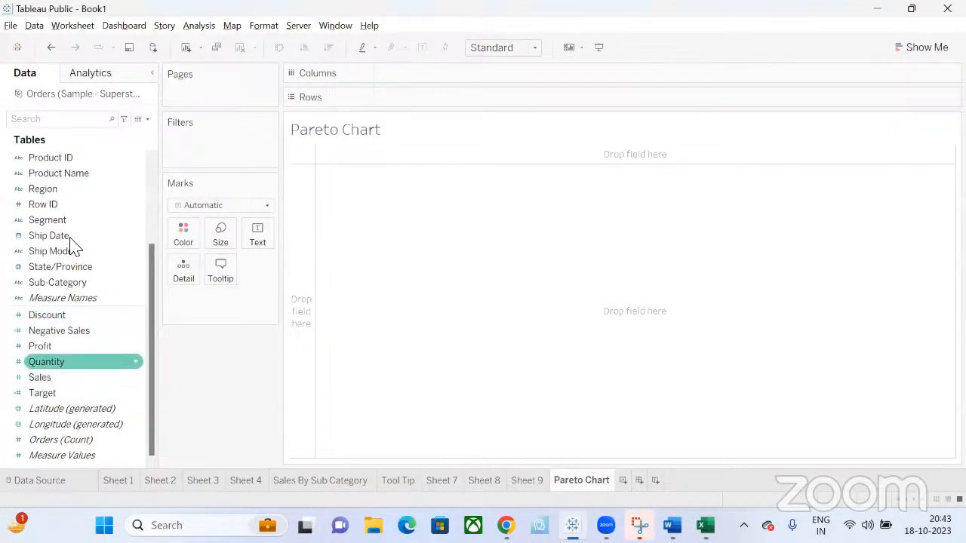
pyautogui.scroll(3, 73, 245)
pyautogui.moveTo(73, 251); pyautogui.dragTo(442, 81)
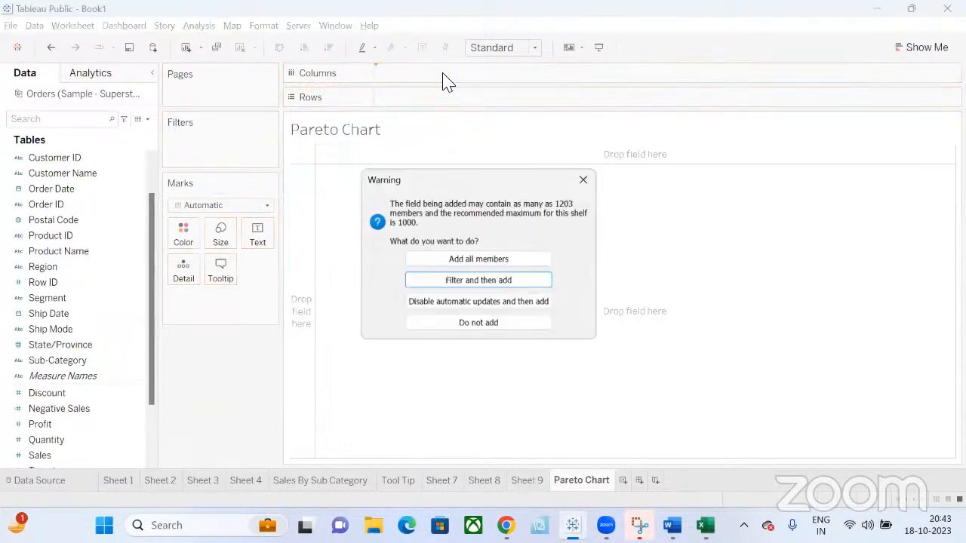
pyautogui.click(444, 261)
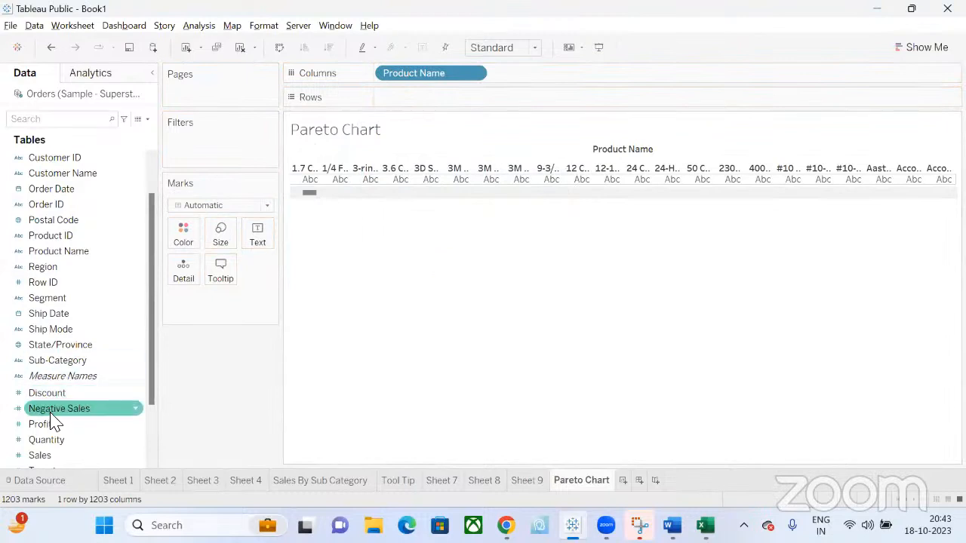
# Step: Place Sales on Rows and sort the products in descending order of sales
pyautogui.moveTo(53, 455); pyautogui.dragTo(468, 102)
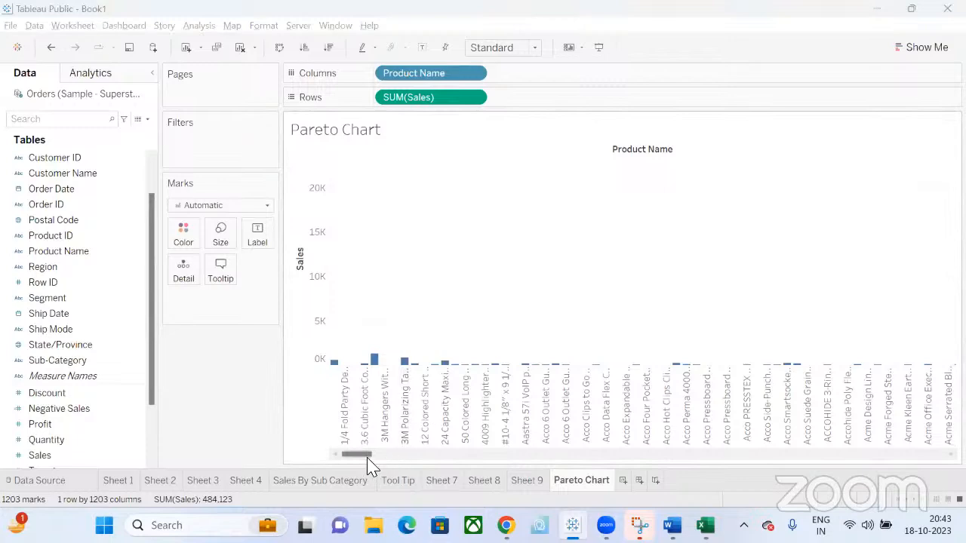
pyautogui.moveTo(369, 455); pyautogui.dragTo(249, 449)
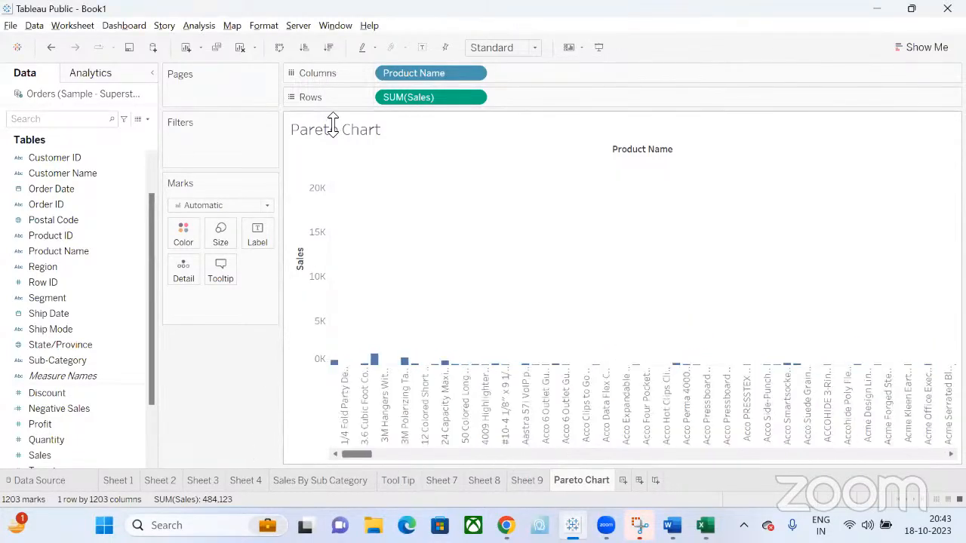
pyautogui.click(328, 48)
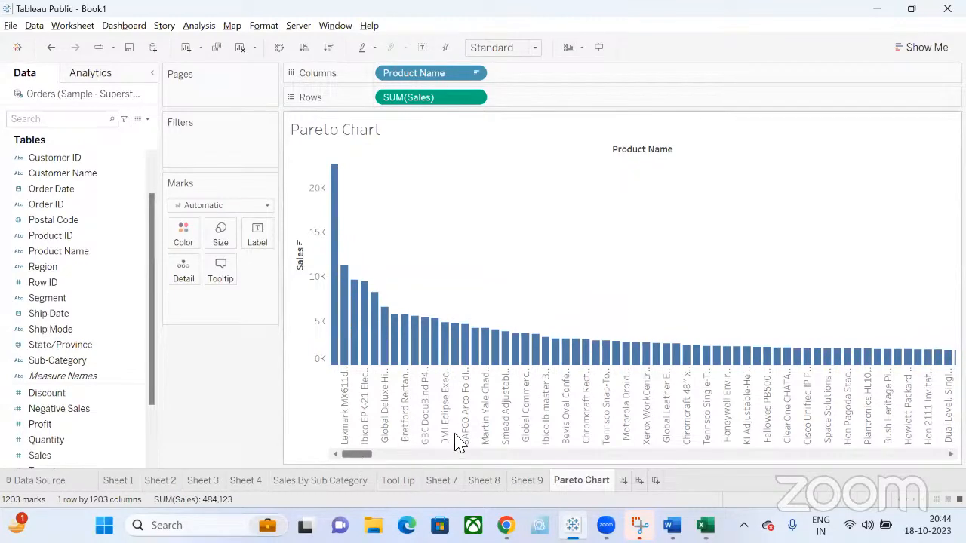
# Step: Look along the sorted bars and set the chart's view size to Fit Width
pyautogui.moveTo(455, 433); pyautogui.dragTo(345, 452)
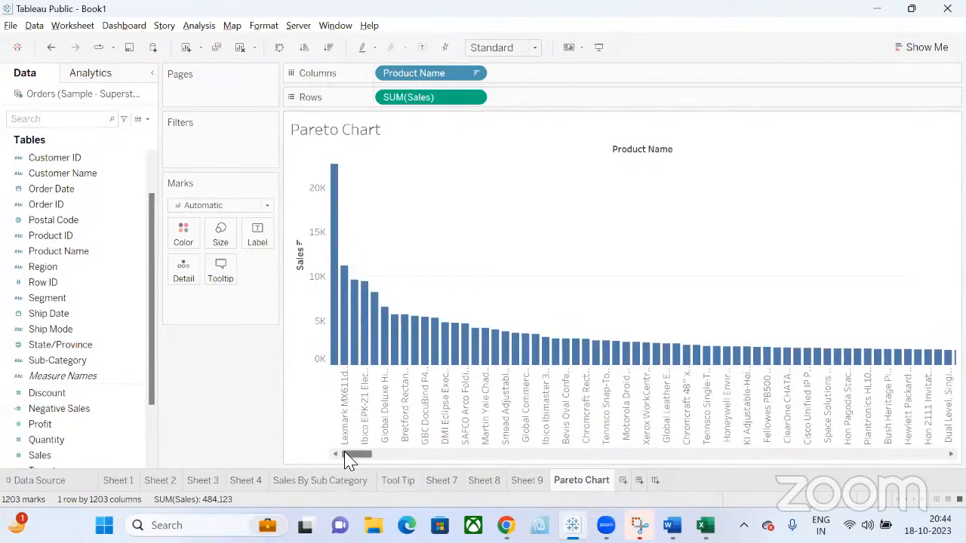
pyautogui.click(533, 49)
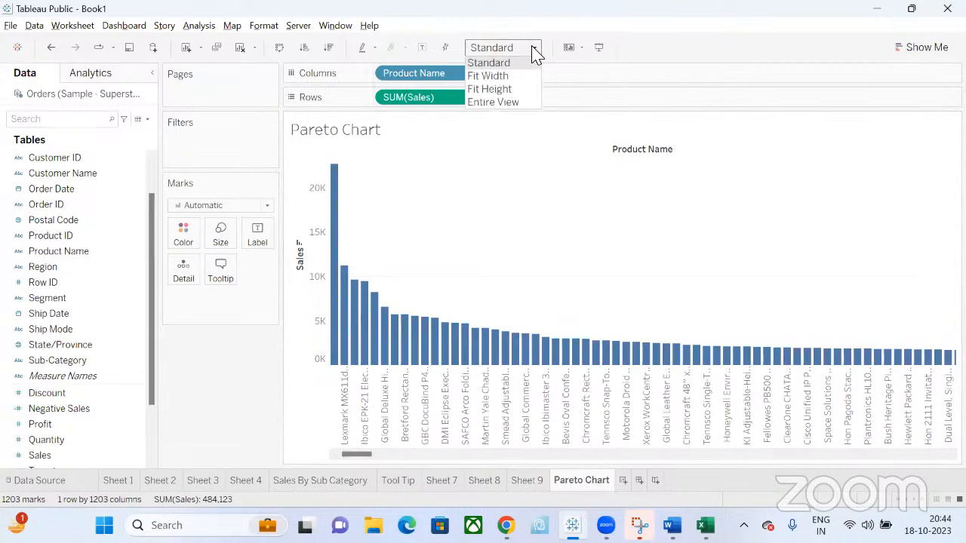
pyautogui.click(515, 78)
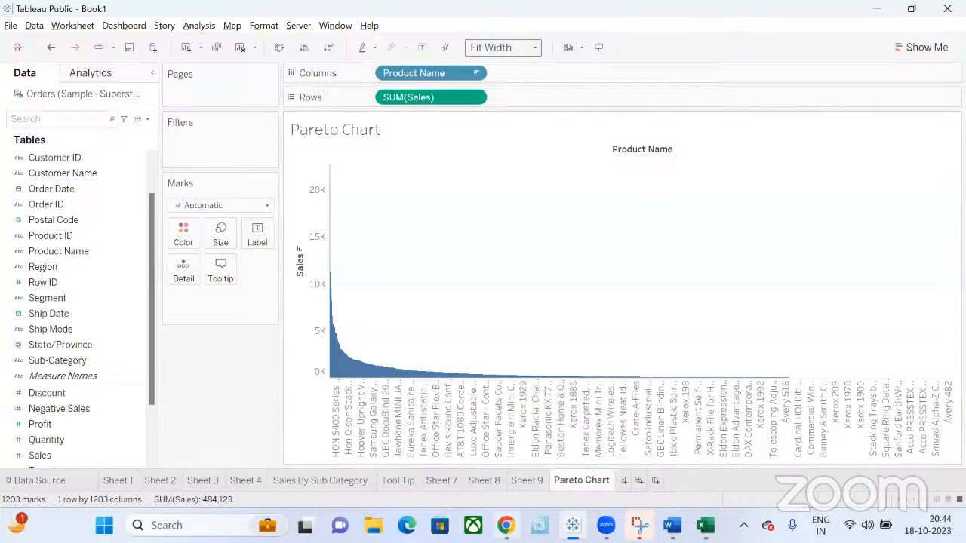
# Step: Switch to Chrome and search Google for "pareto chart" in a new browser tab
pyautogui.moveTo(506, 525)
pyautogui.click(506, 453)
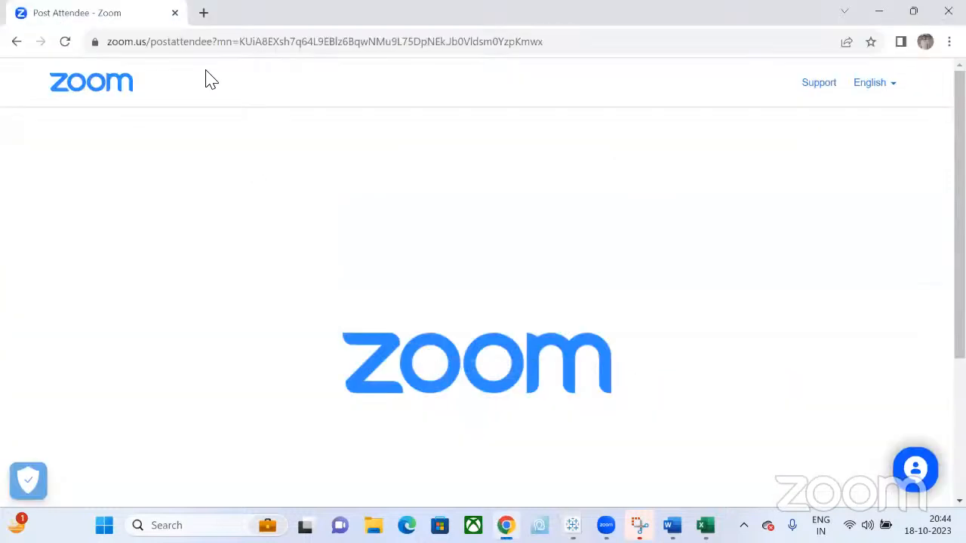
pyautogui.click(203, 12)
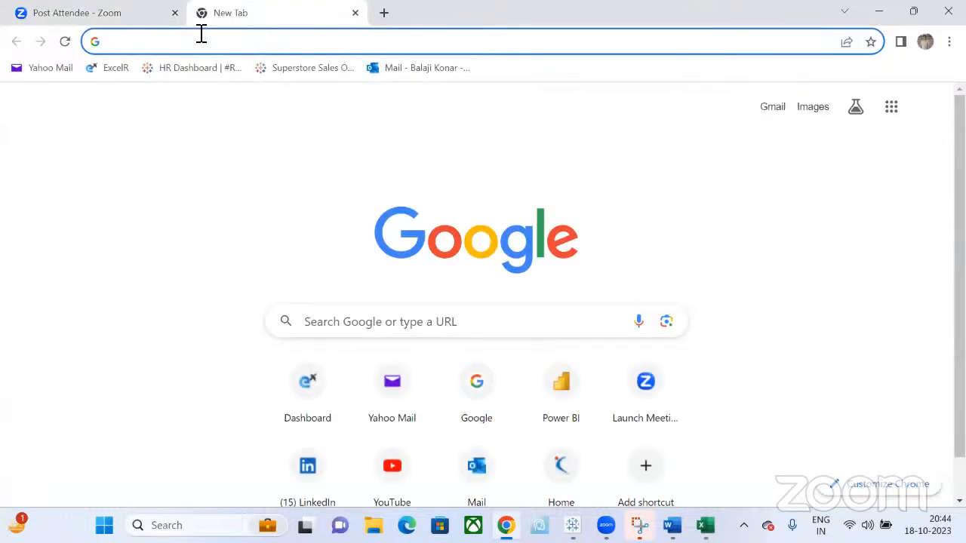
pyautogui.write('paret')
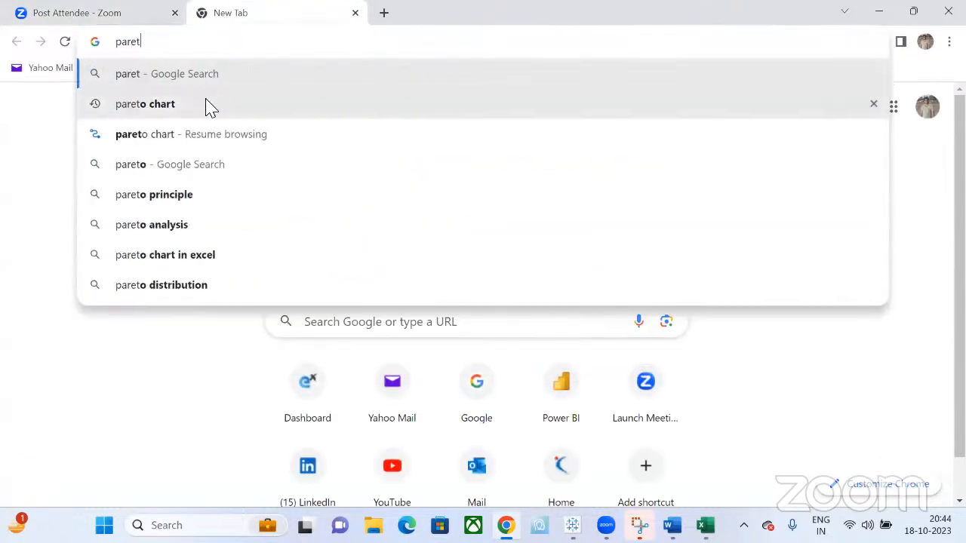
pyautogui.click(166, 107)
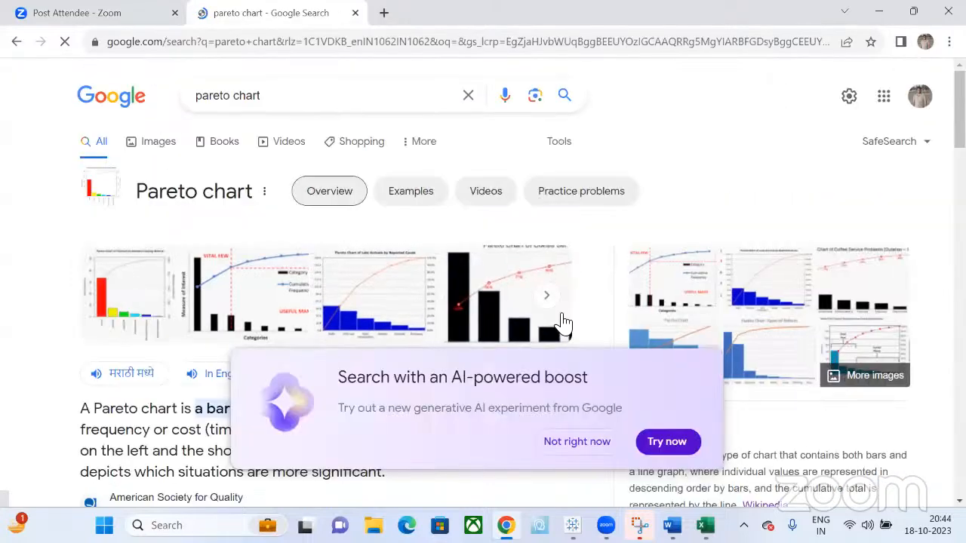
# Step: Examine the example Pareto charts in Google's search results and image results
pyautogui.scroll(-2, 595, 253)
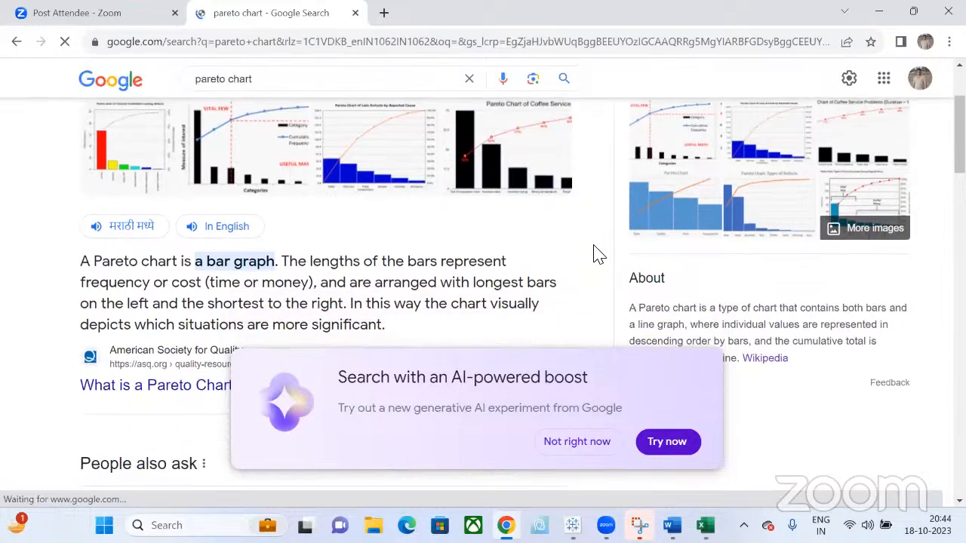
pyautogui.scroll(2, 596, 253)
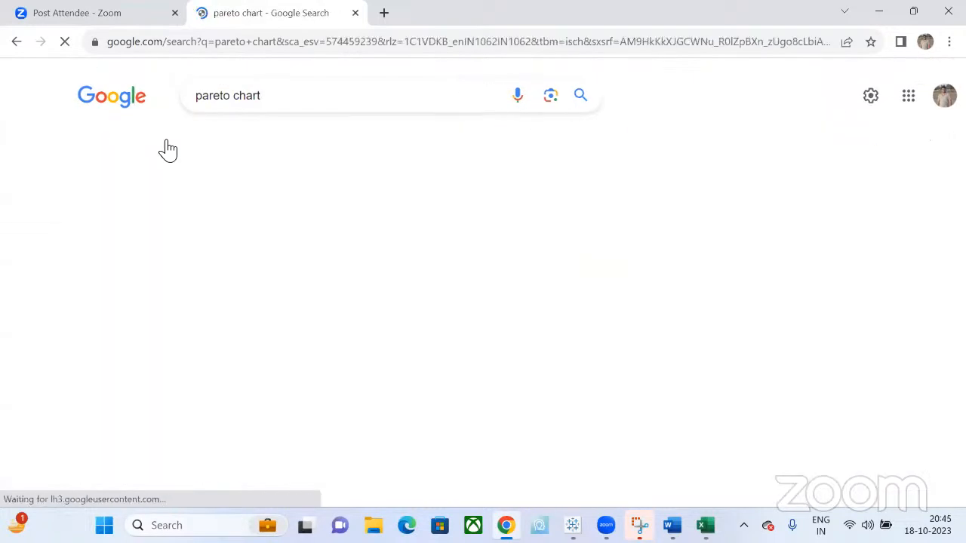
pyautogui.scroll(-3, 326, 364)
pyautogui.scroll(-8, 326, 364)
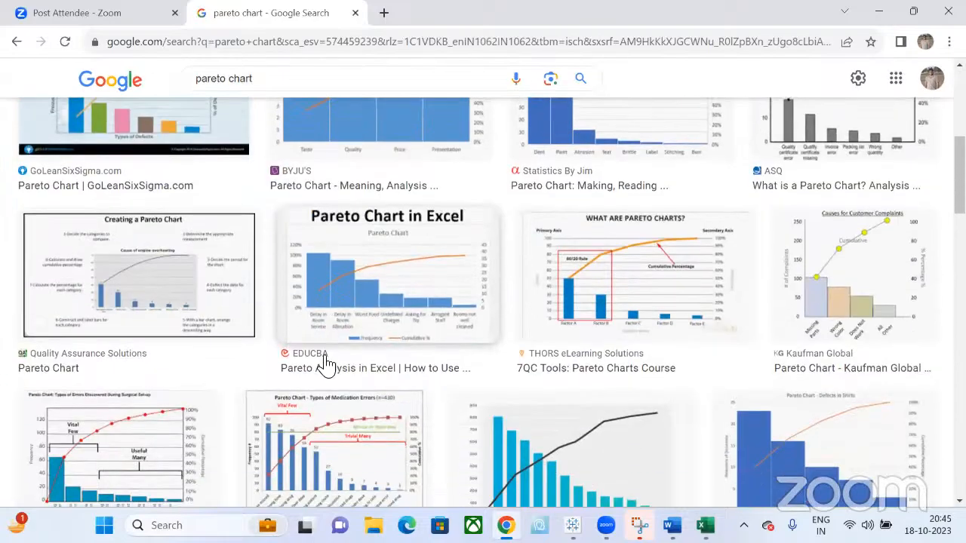
pyautogui.scroll(-12, 326, 364)
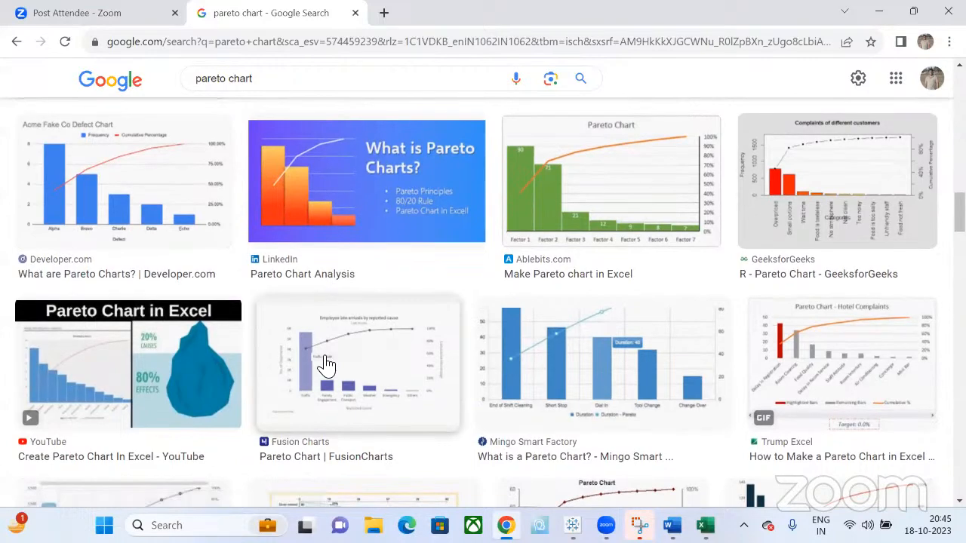
pyautogui.scroll(-5, 326, 364)
pyautogui.scroll(-2, 325, 364)
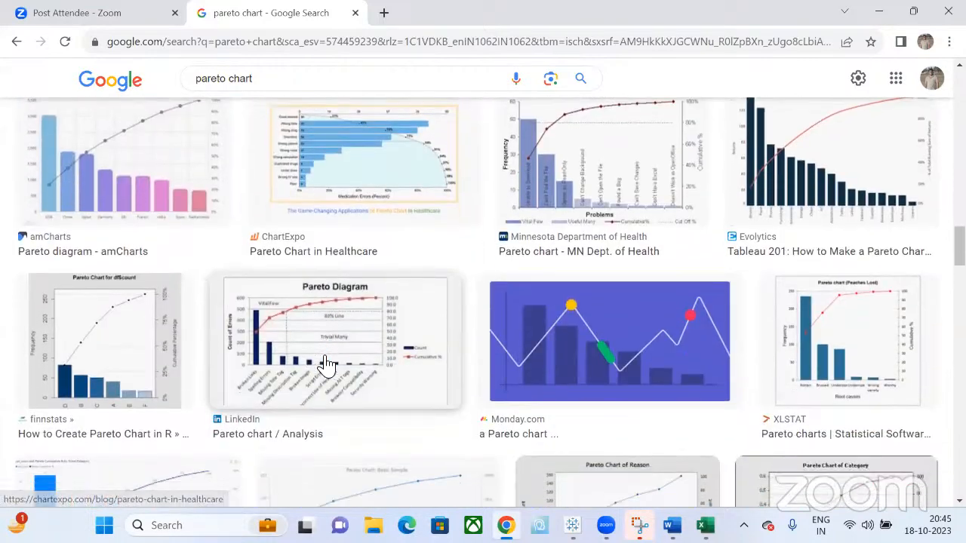
pyautogui.scroll(-3, 326, 364)
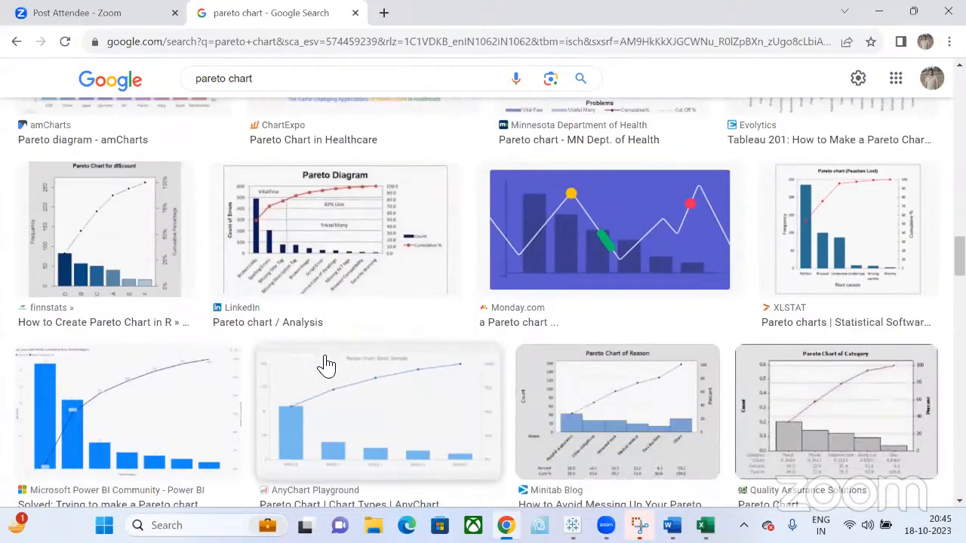
pyautogui.scroll(1, 326, 364)
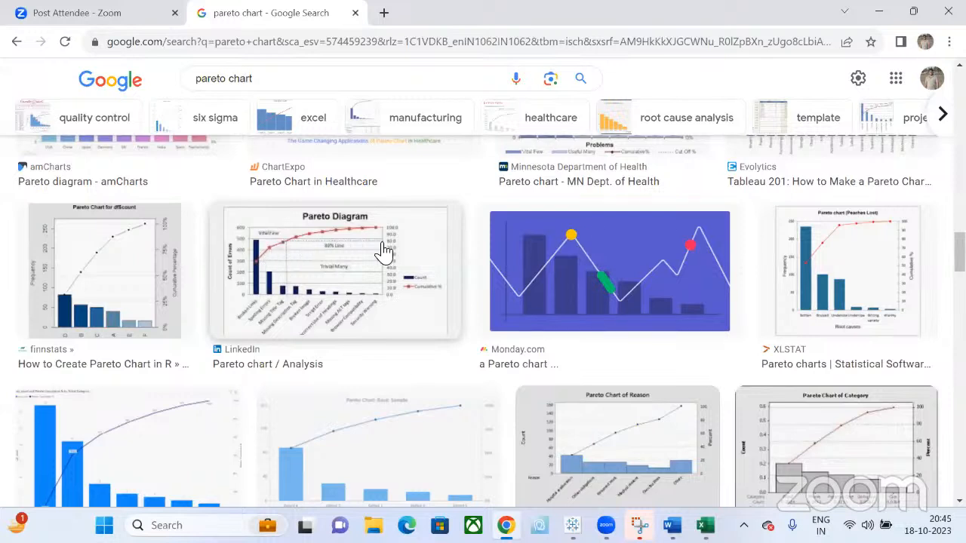
# Step: Search Google Images for "pareto chart in tableau" and open The Information Lab's chart of sales versus customers
pyautogui.click(394, 82)
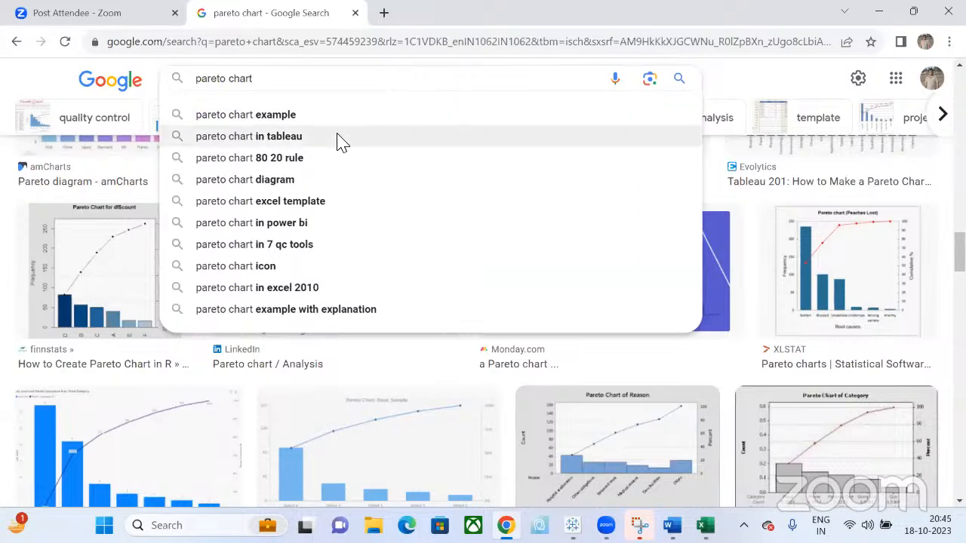
pyautogui.click(339, 141)
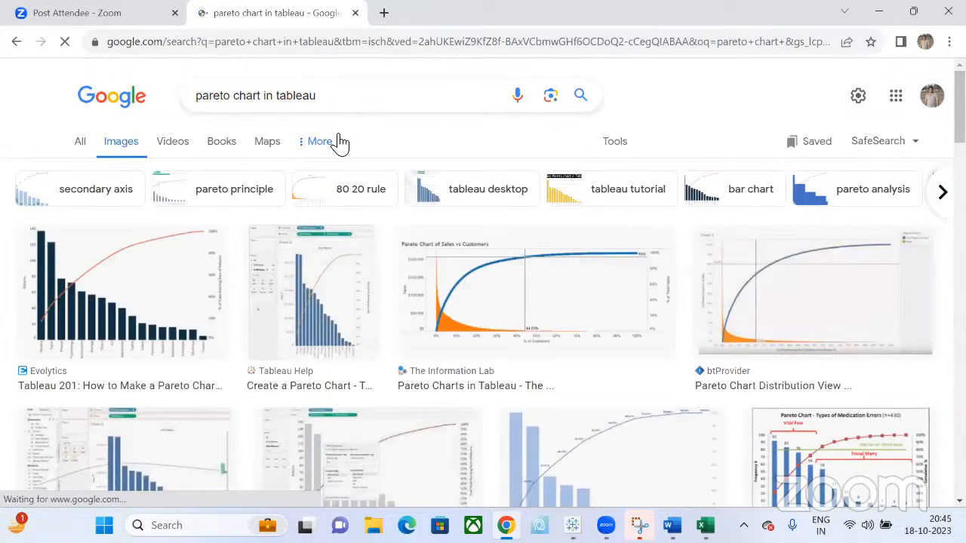
pyautogui.click(461, 296)
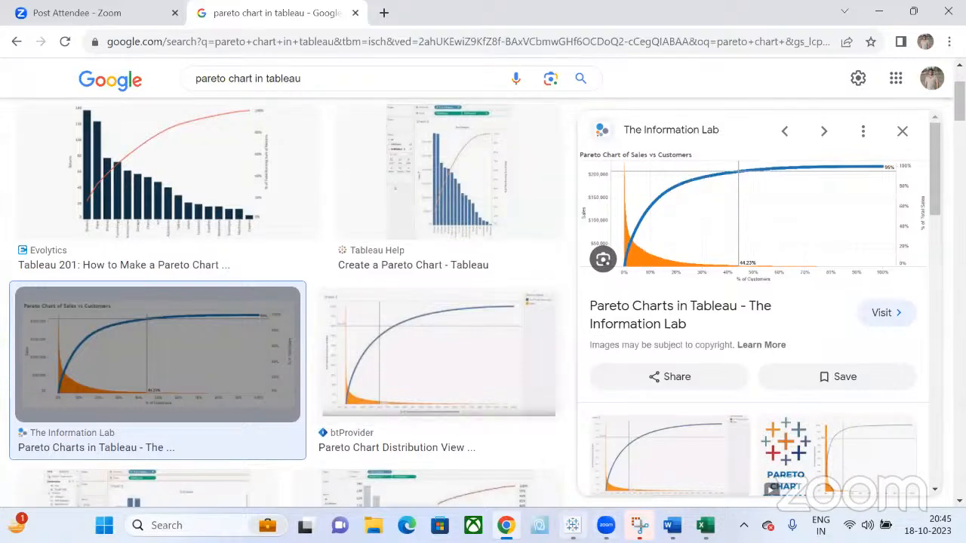
# Step: Switch to the Excel workbook and enter the heading "Cummulative sales" in cell E6
pyautogui.hotkey('alt', 'Tab')
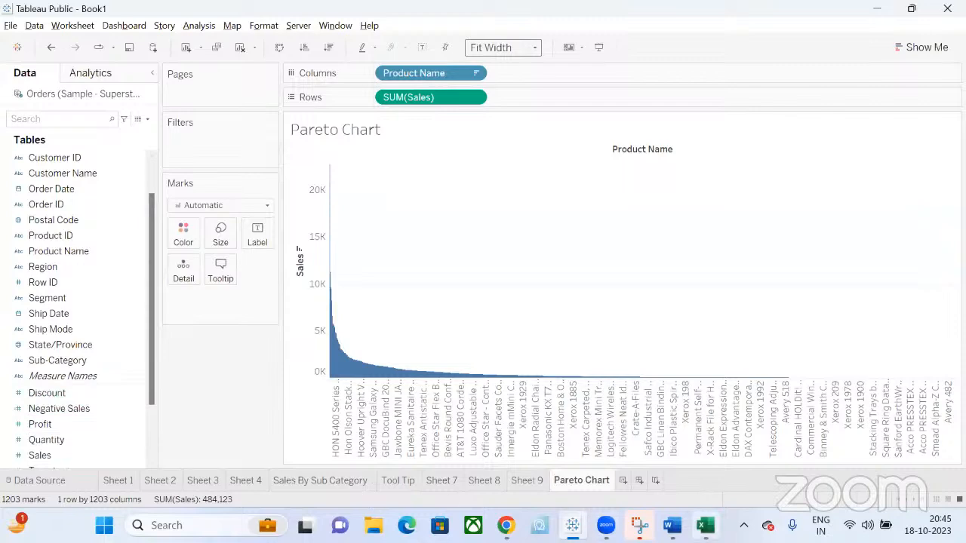
pyautogui.click(705, 525)
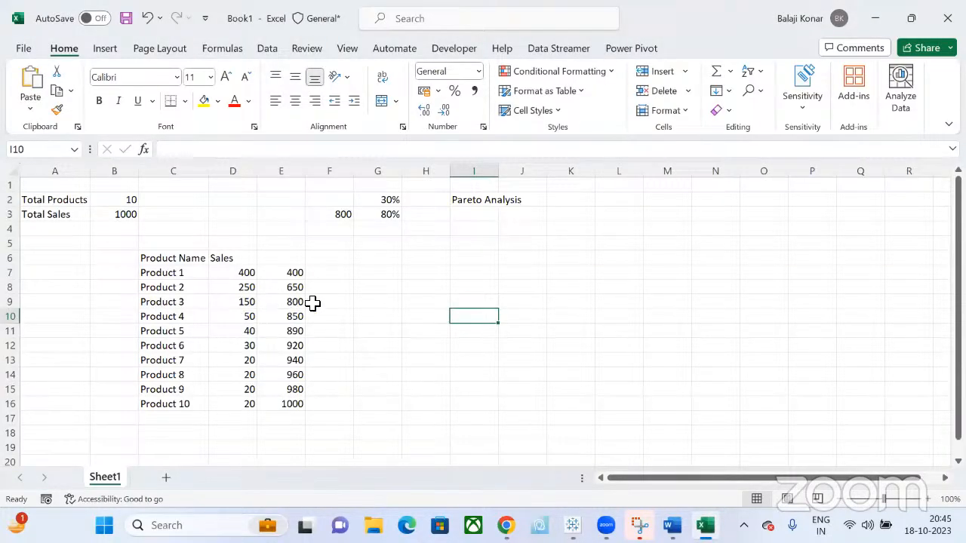
pyautogui.click(291, 261)
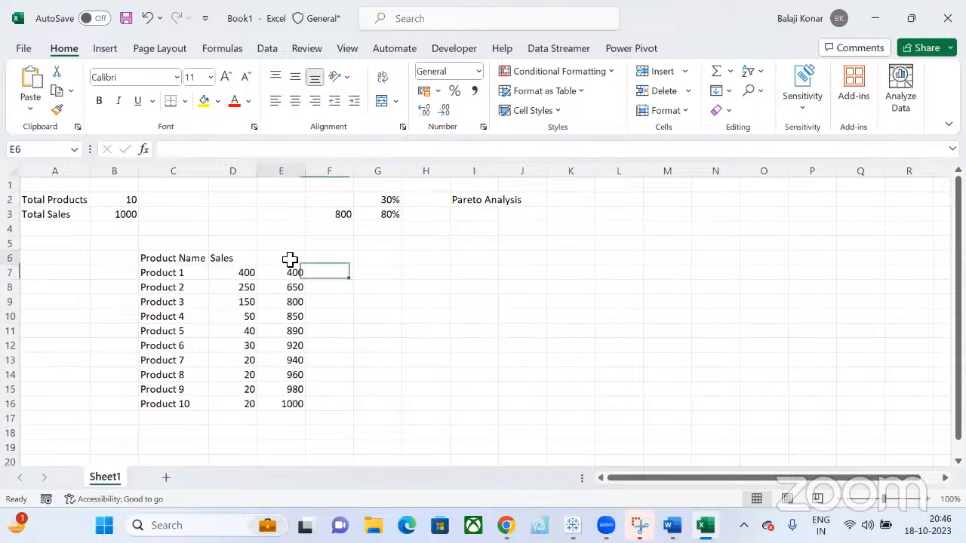
pyautogui.write('Cummulative sales')
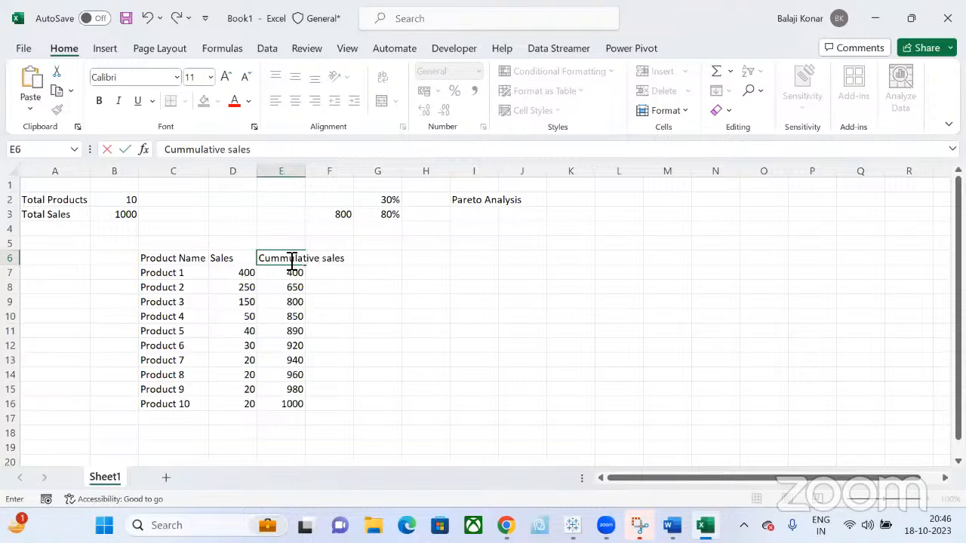
# Step: Enter =E7/$E$16 in F7, fill it down to F16 for all ten products, and format the results as percentages
pyautogui.click(310, 287)
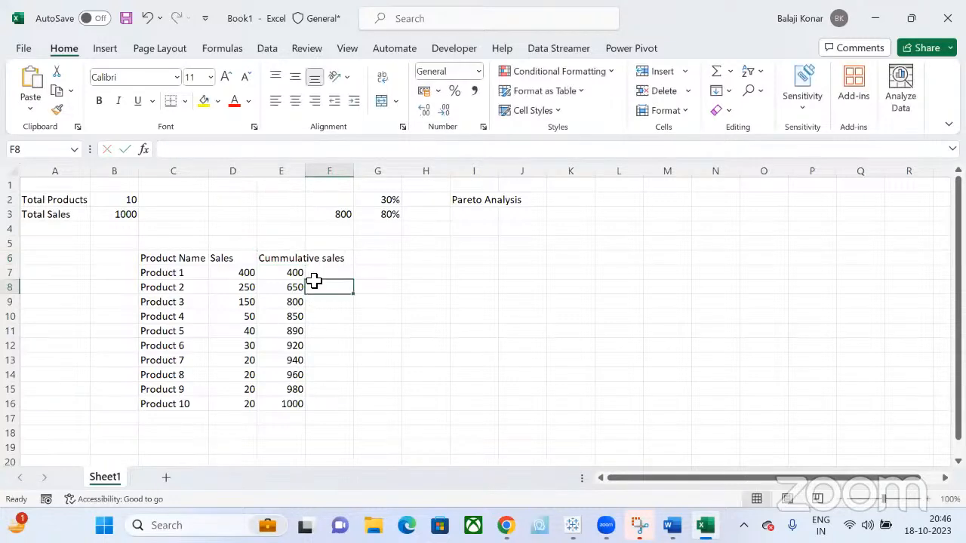
pyautogui.click(318, 275)
pyautogui.write('=')
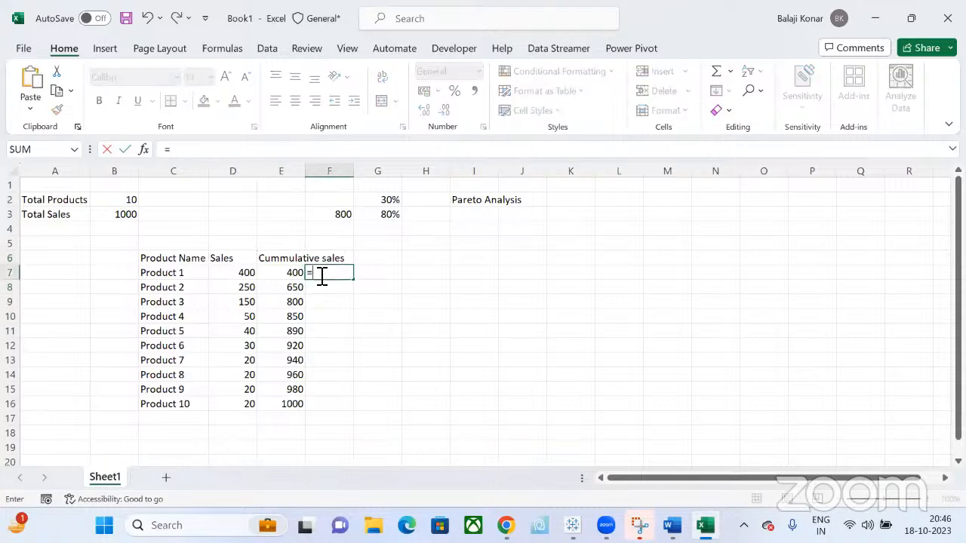
pyautogui.click(291, 275)
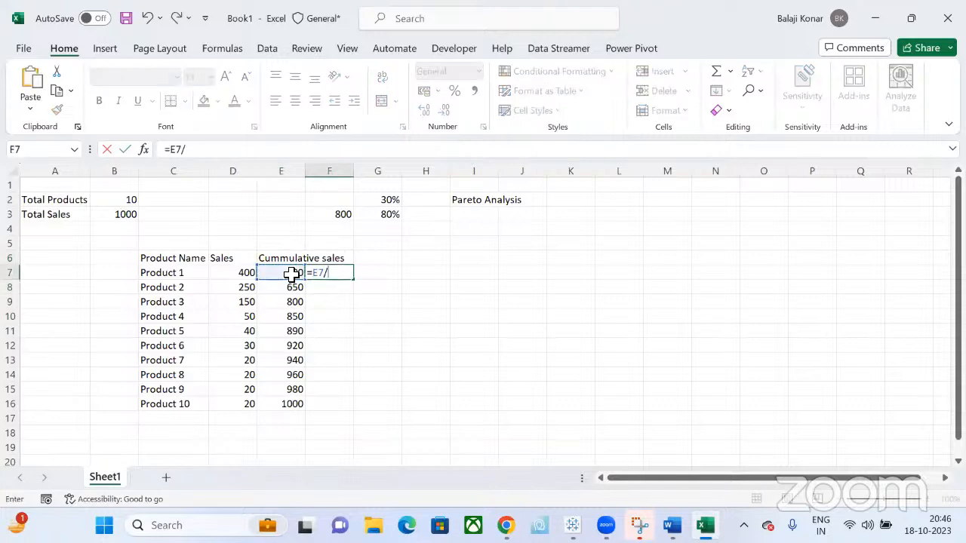
pyautogui.click(283, 405)
pyautogui.press('F4')
pyautogui.press('Return')
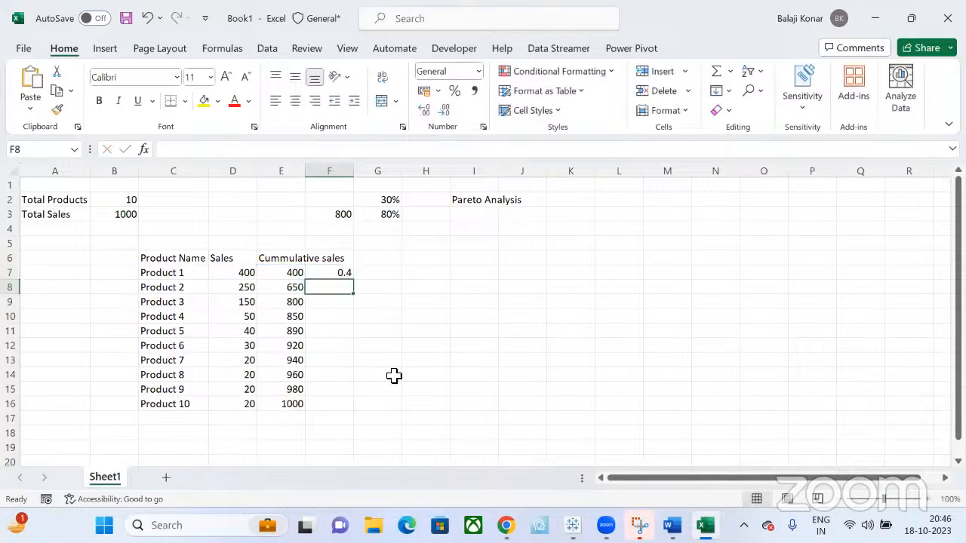
pyautogui.click(345, 273)
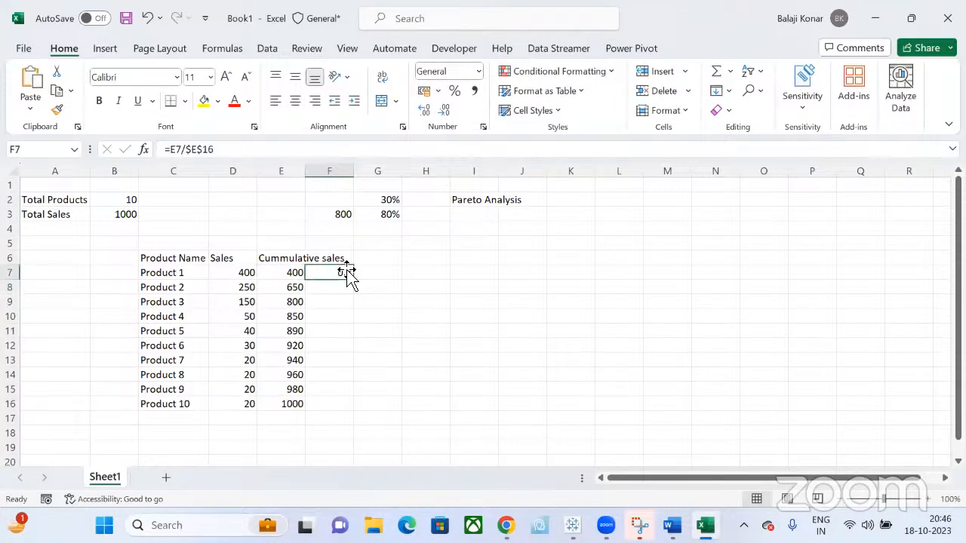
pyautogui.moveTo(354, 280); pyautogui.dragTo(348, 408)
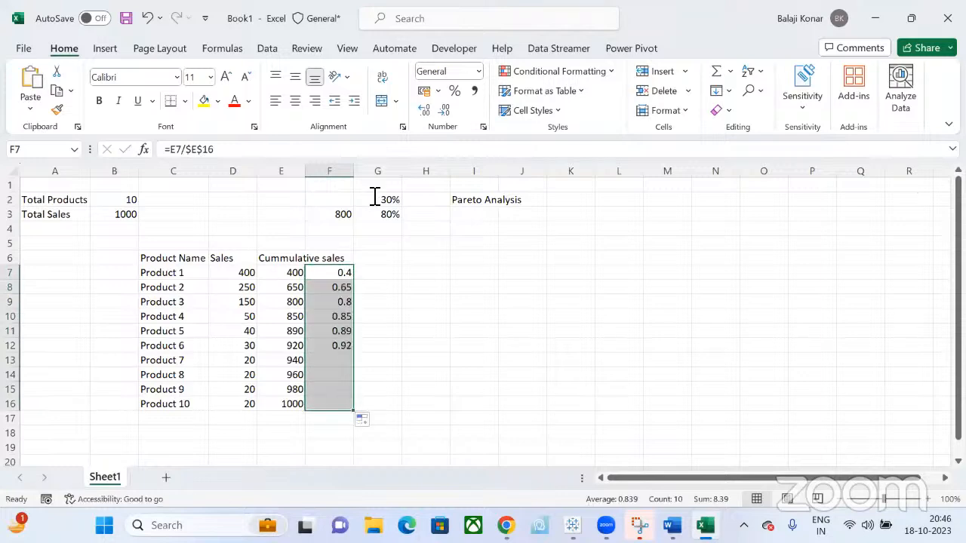
pyautogui.click(454, 92)
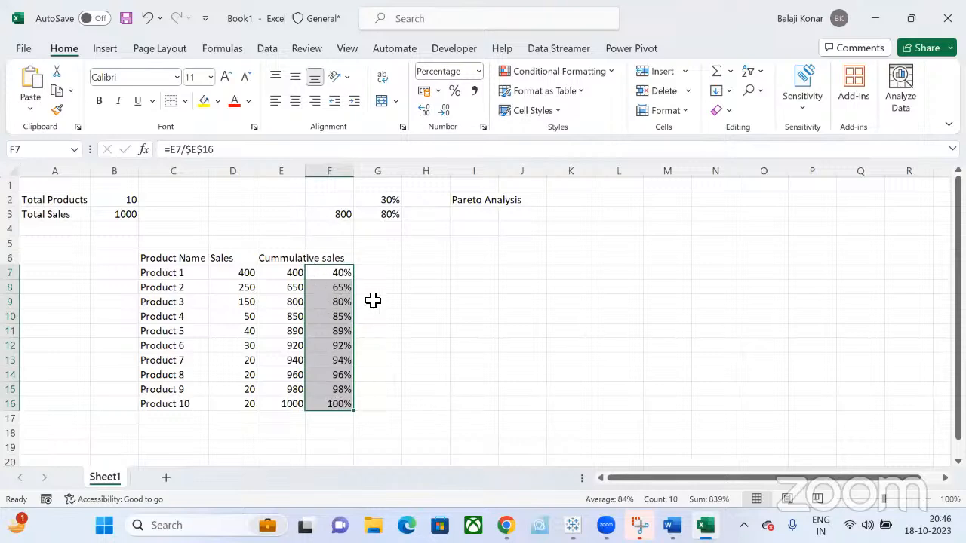
# Step: Switch to Tableau and try adding a second Sales measure to Rows with a Difference From table calculation
pyautogui.hotkey('alt', 'Tab')
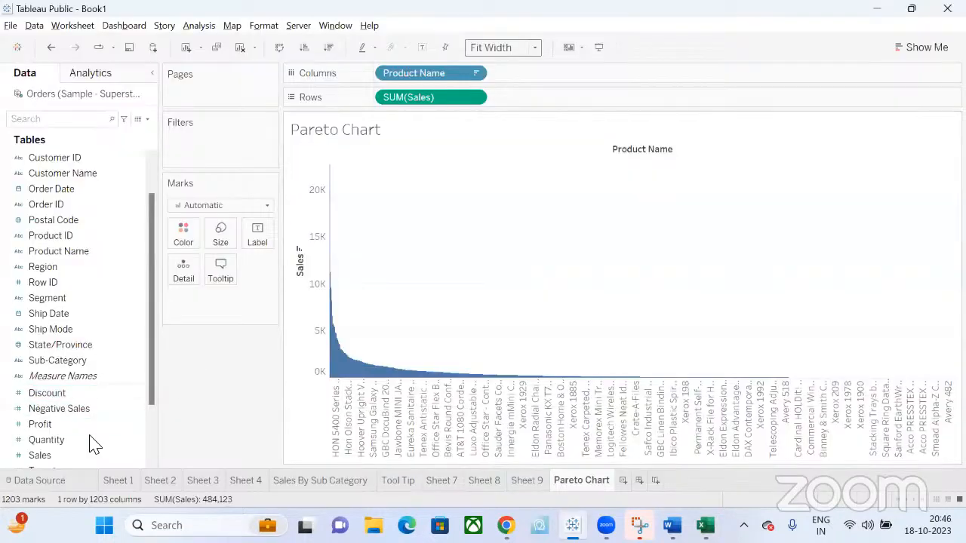
pyautogui.moveTo(45, 456); pyautogui.dragTo(534, 103)
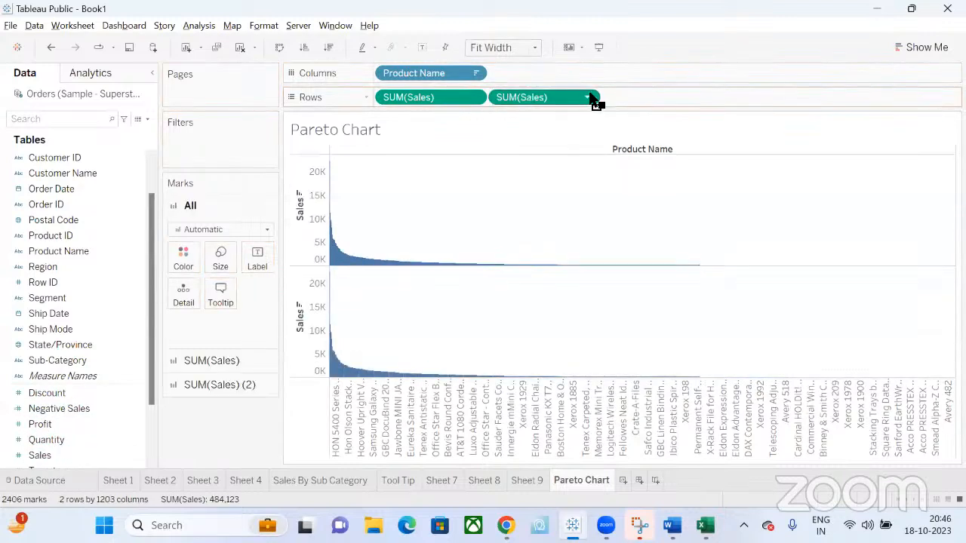
pyautogui.click(589, 97)
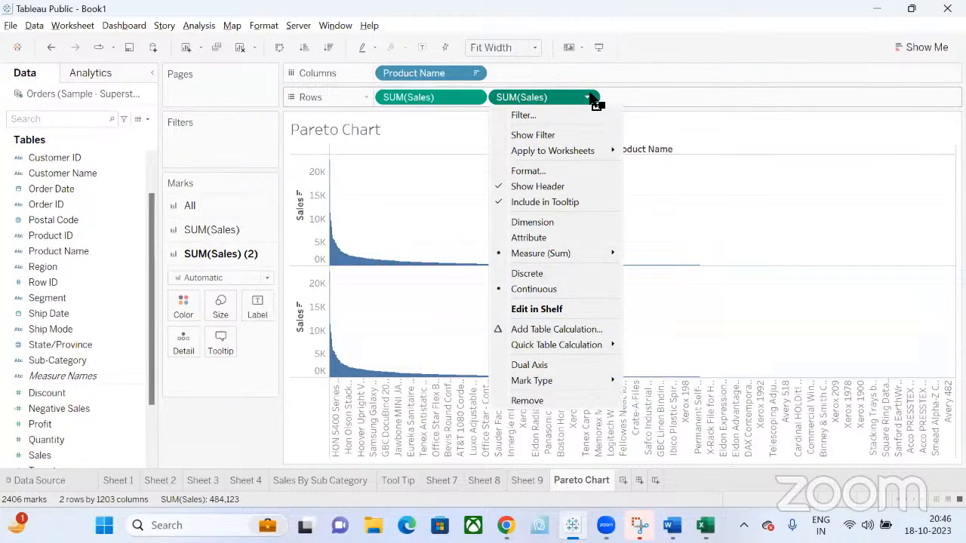
pyautogui.moveTo(539, 345)
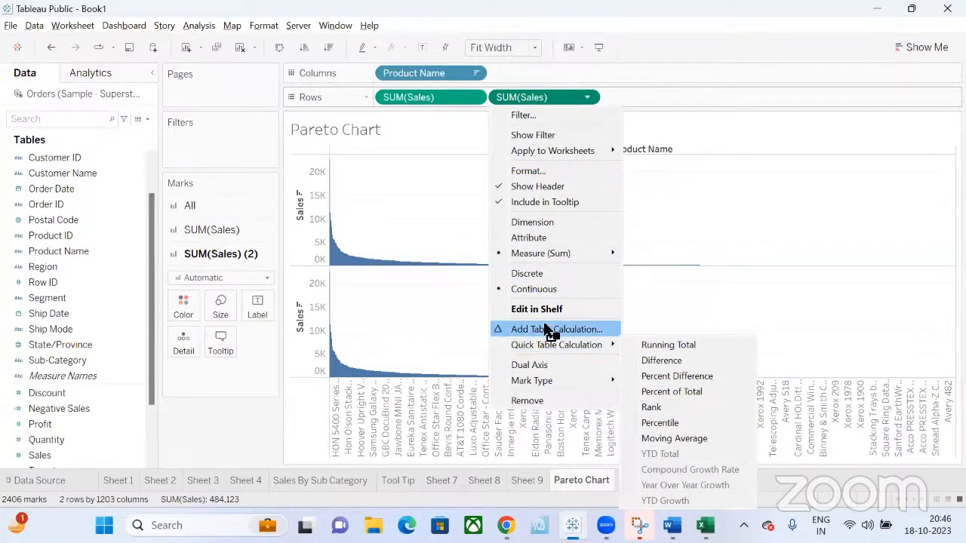
pyautogui.click(546, 329)
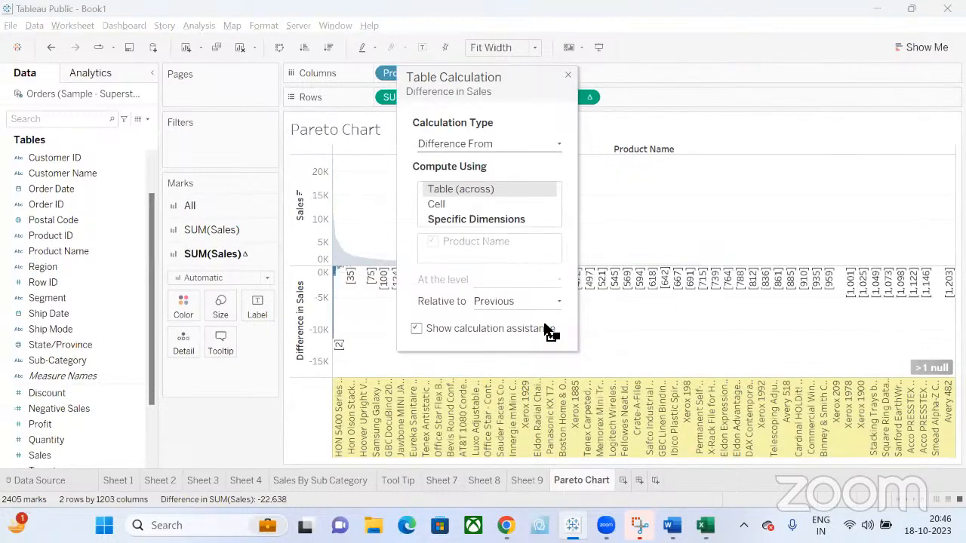
pyautogui.click(568, 78)
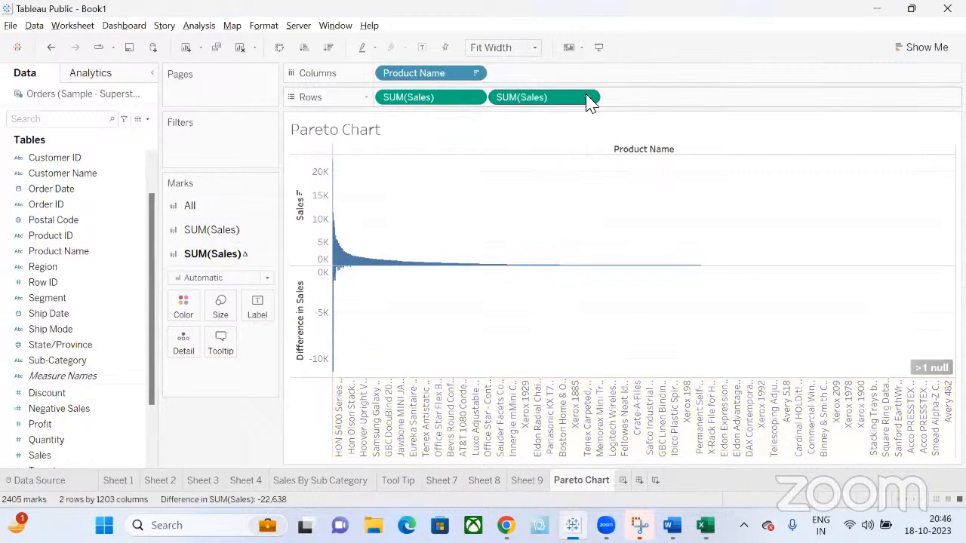
pyautogui.click(587, 96)
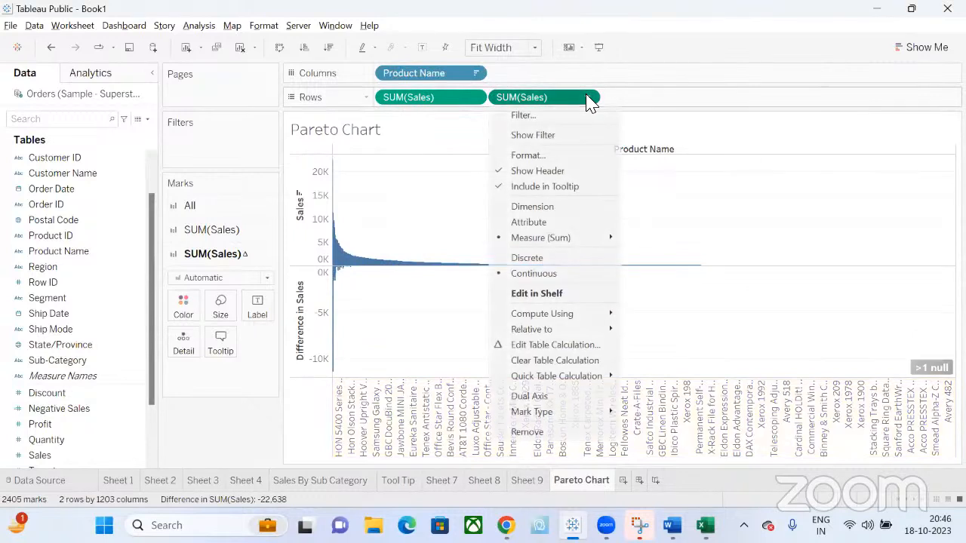
pyautogui.click(556, 345)
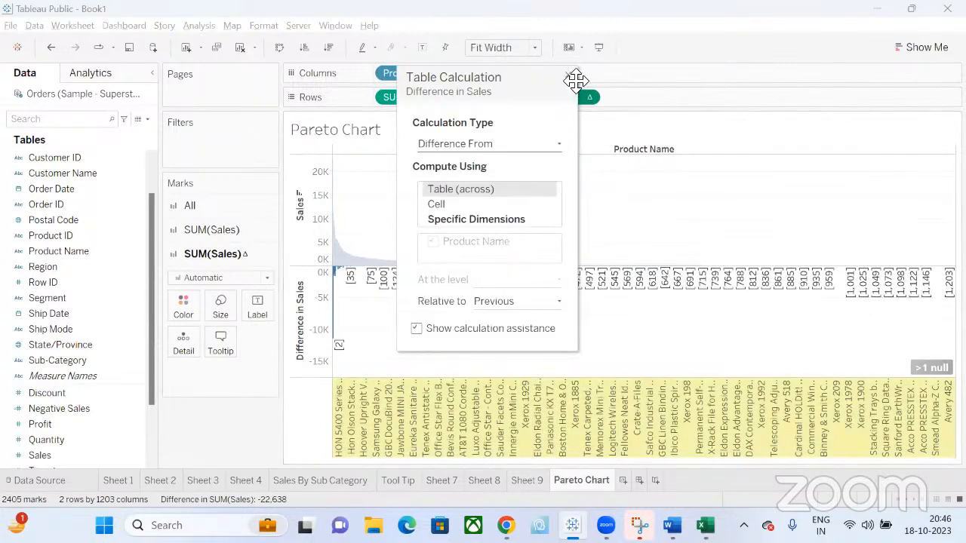
pyautogui.click(567, 78)
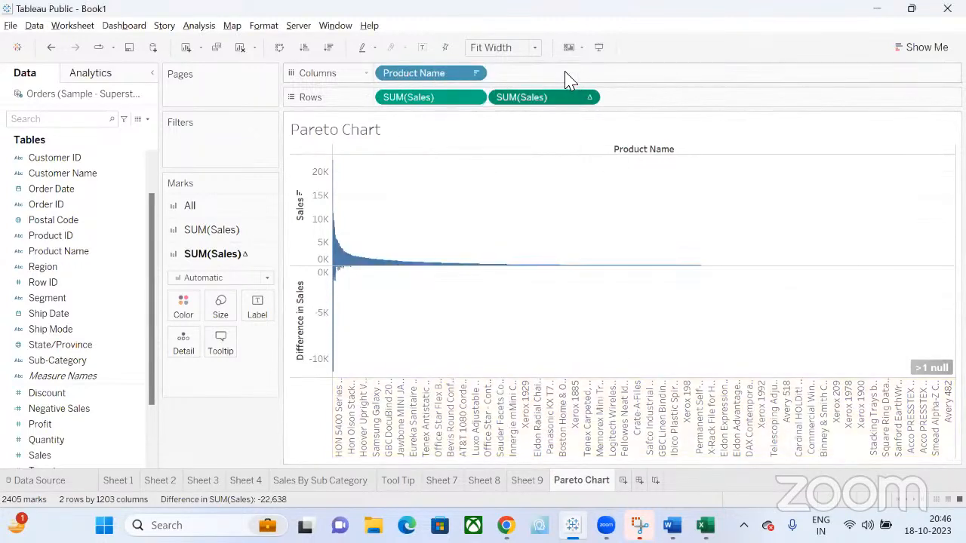
# Step: Store the second Sales calculation as a field in the data source and remove it from Rows
pyautogui.moveTo(411, 151); pyautogui.dragTo(40, 282)
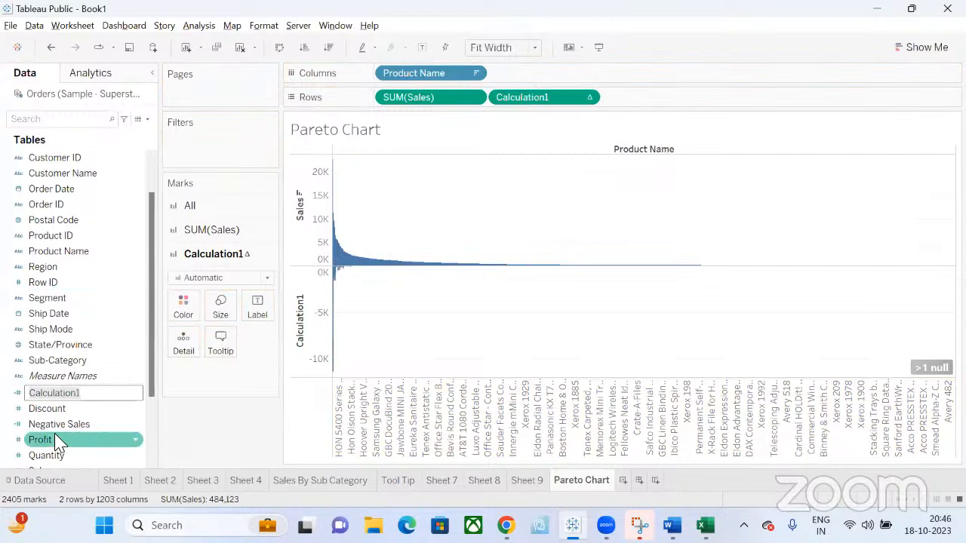
pyautogui.press('Return')
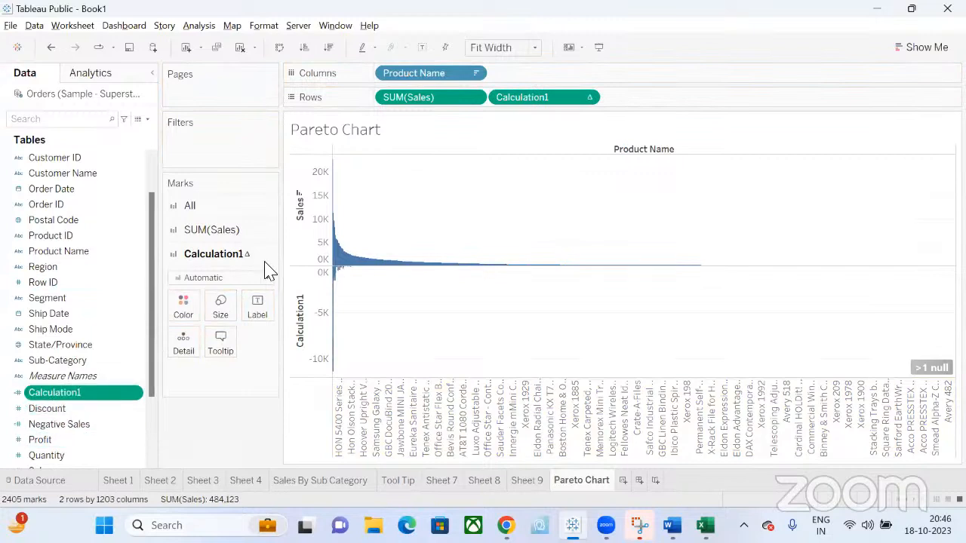
pyautogui.click(579, 97)
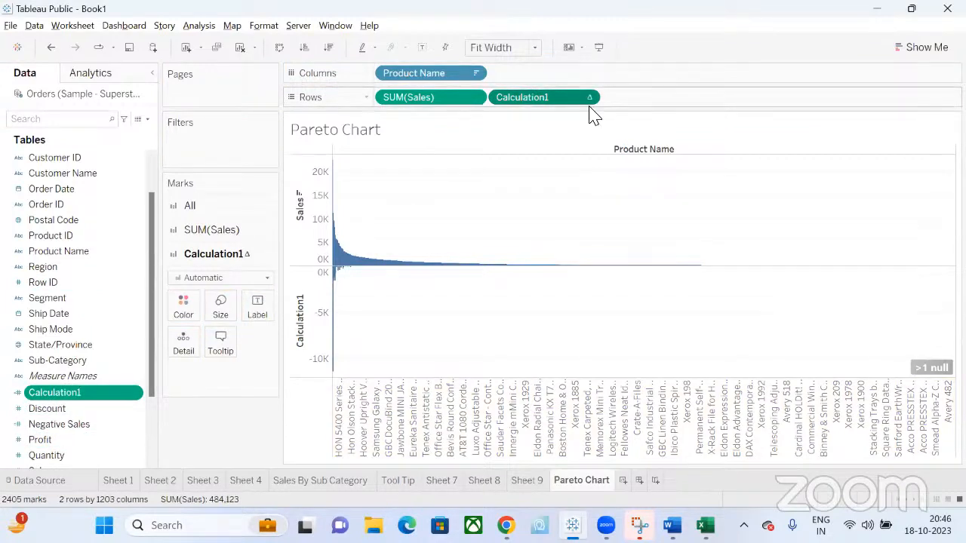
pyautogui.click(589, 98)
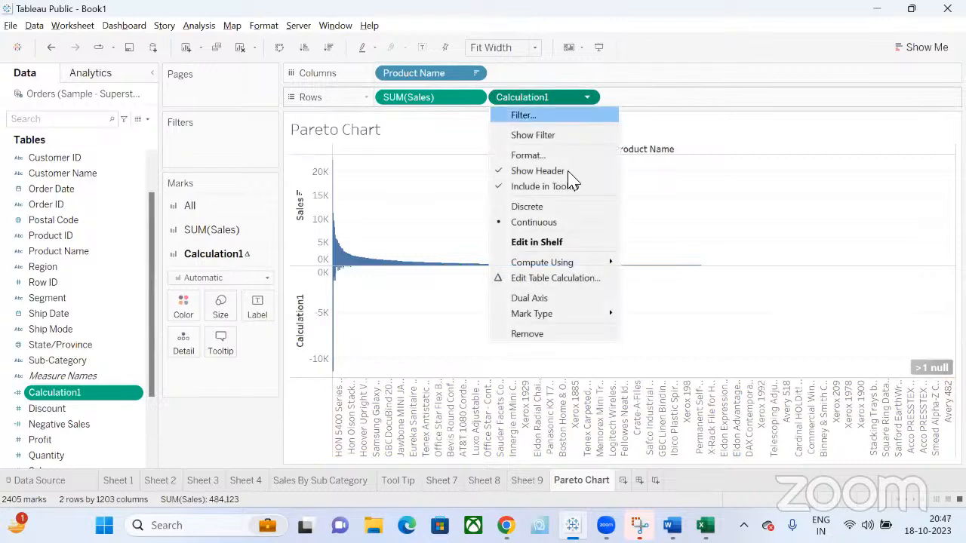
pyautogui.click(529, 333)
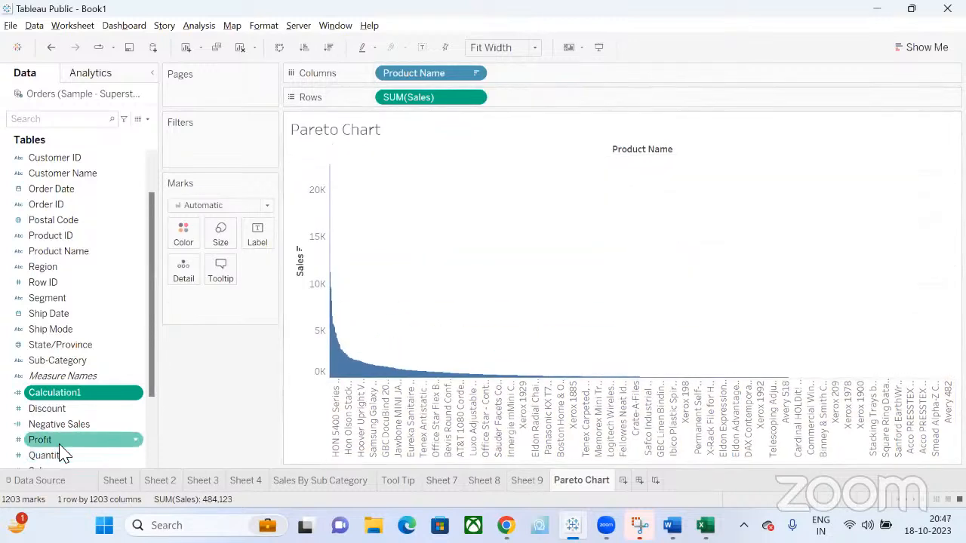
# Step: Add a second Sales measure to Rows with a Running Total (Sum) table calculation using Specific Dimensions, with Product Name deselected
pyautogui.scroll(-3, 64, 449)
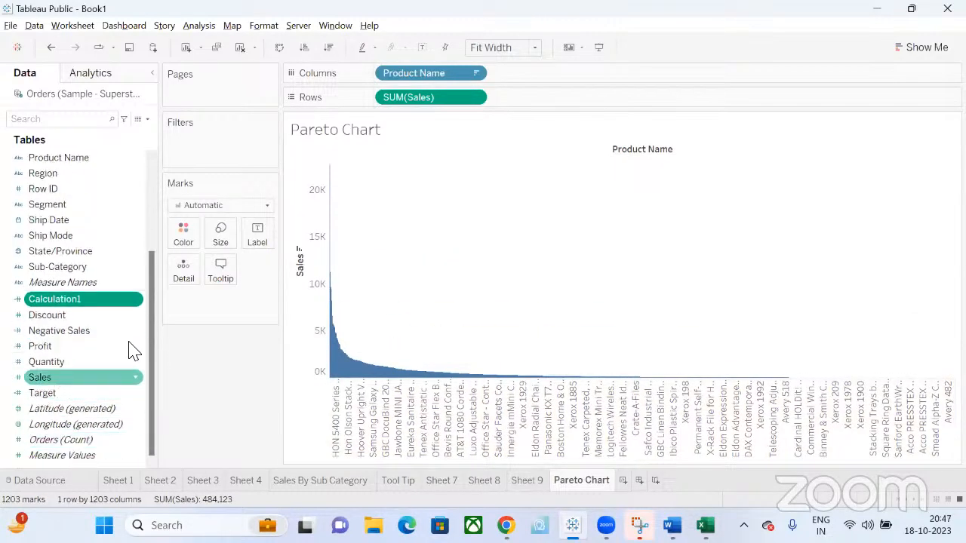
pyautogui.moveTo(132, 351); pyautogui.dragTo(578, 112)
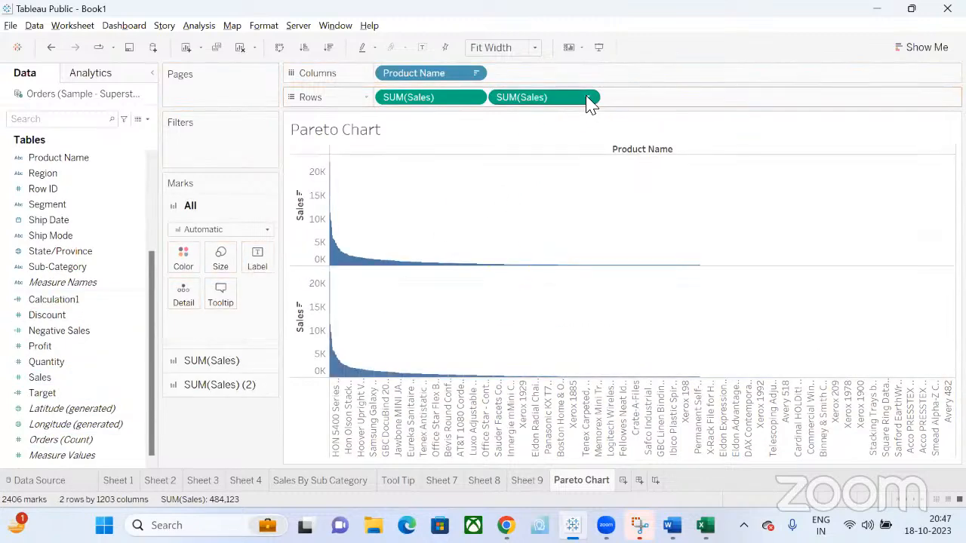
pyautogui.click(588, 97)
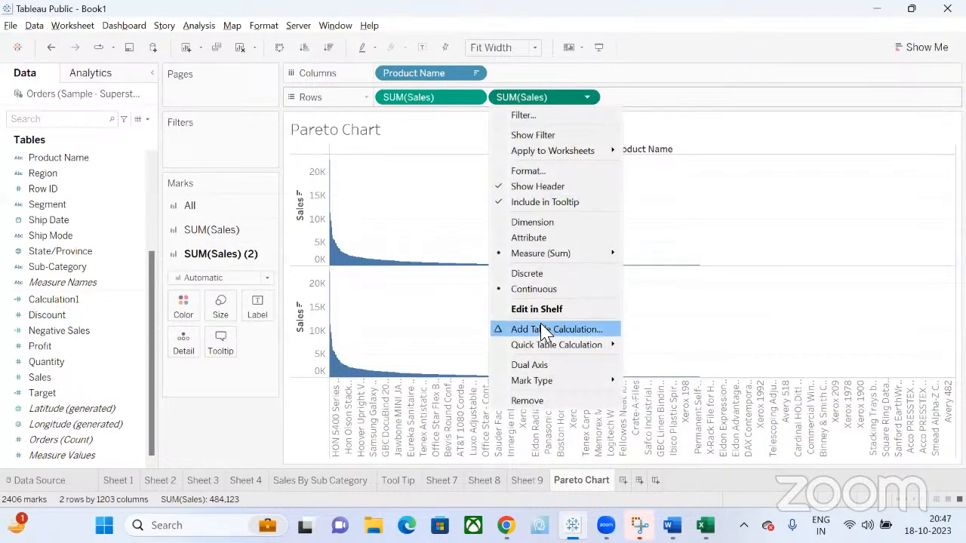
pyautogui.click(545, 332)
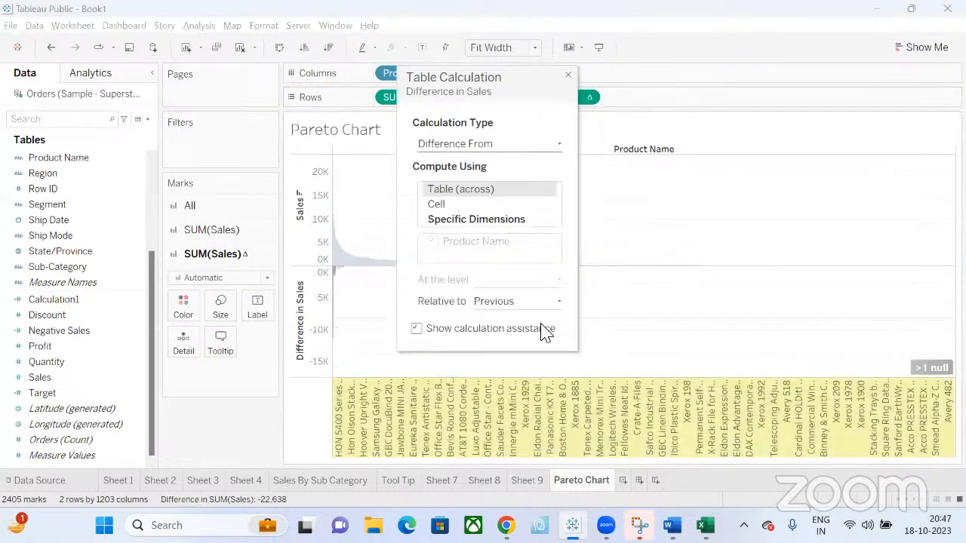
pyautogui.click(516, 145)
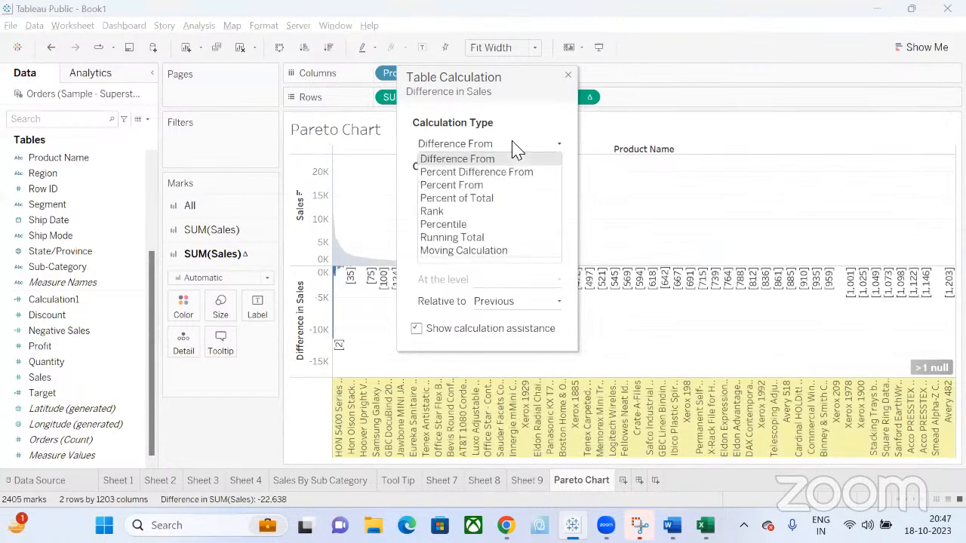
pyautogui.click(474, 237)
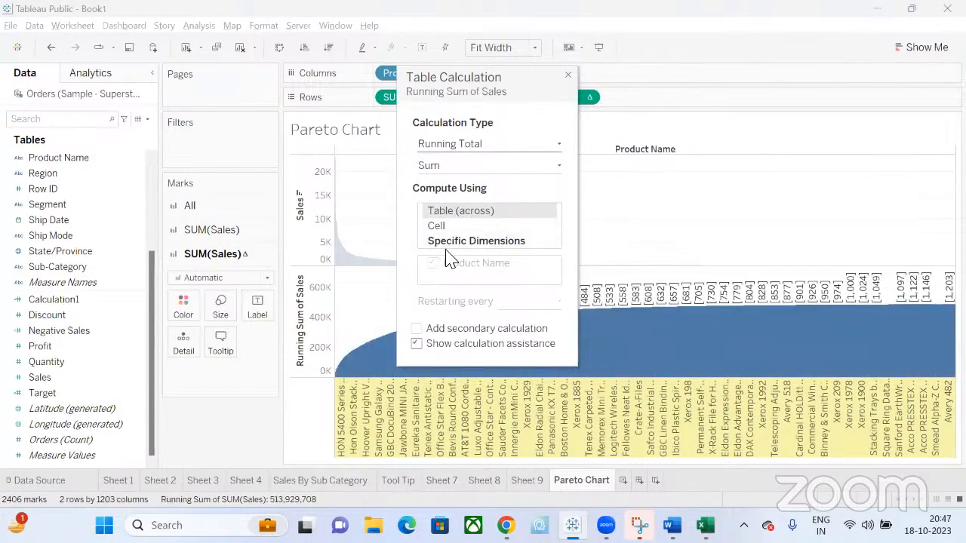
pyautogui.click(455, 242)
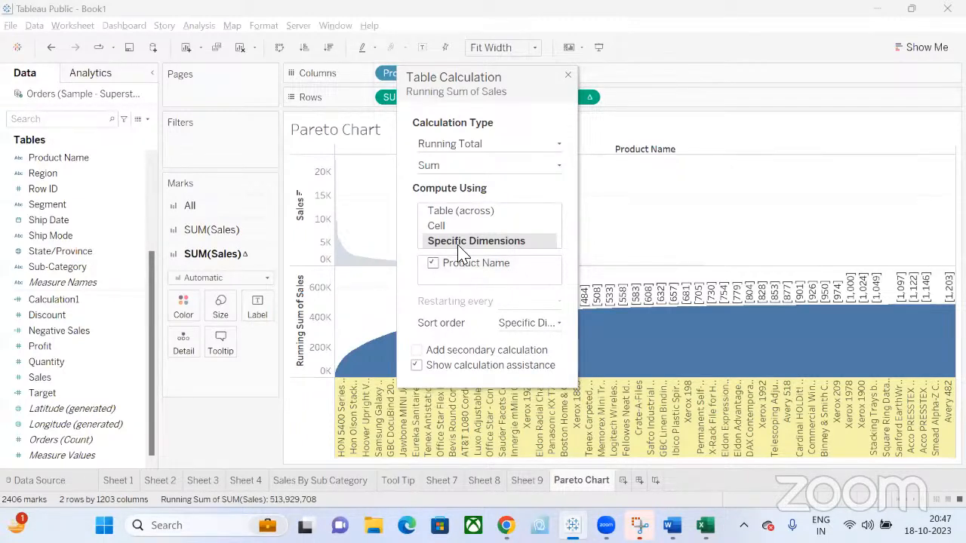
pyautogui.click(433, 264)
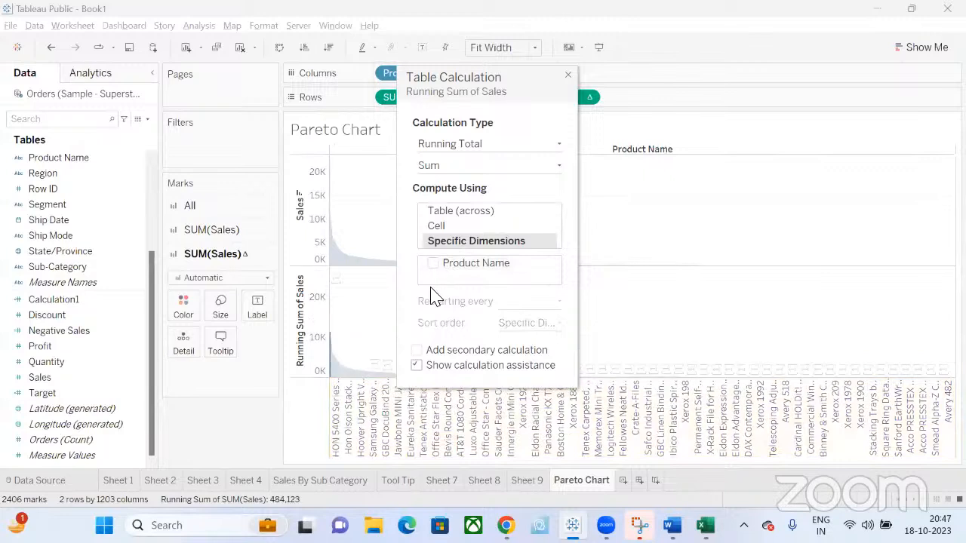
# Step: Add a Percent of Total secondary calculation using Specific Dimensions on Product Name, and reselect Product Name for the primary running total
pyautogui.click(415, 351)
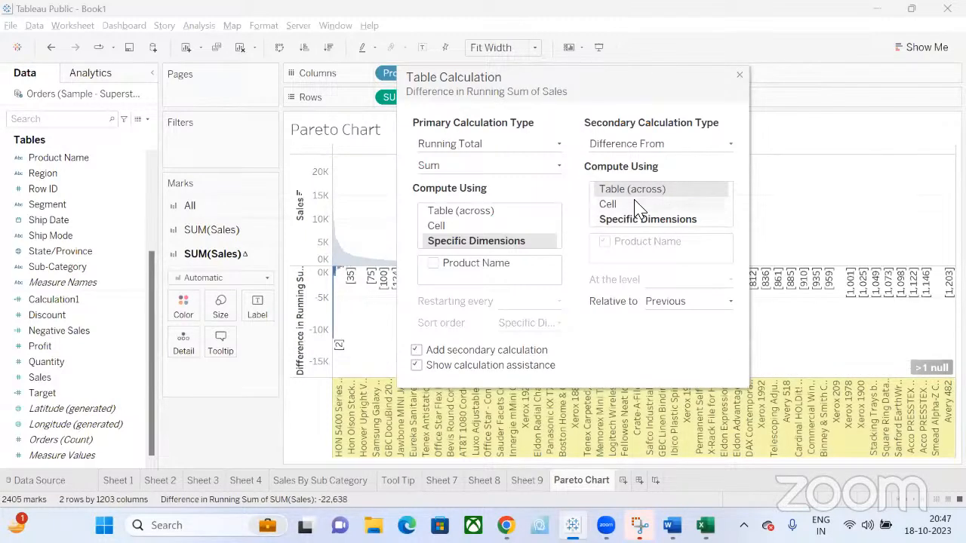
pyautogui.click(659, 148)
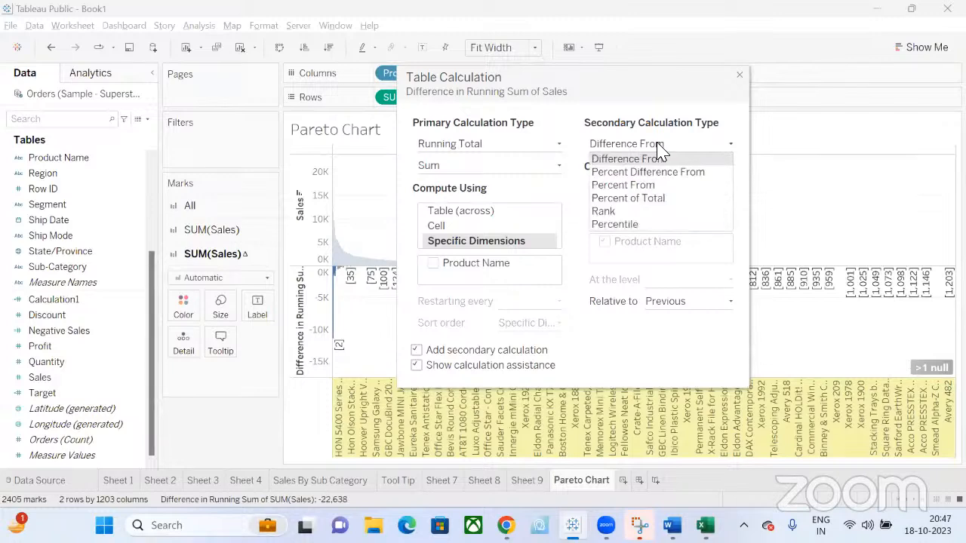
pyautogui.click(653, 198)
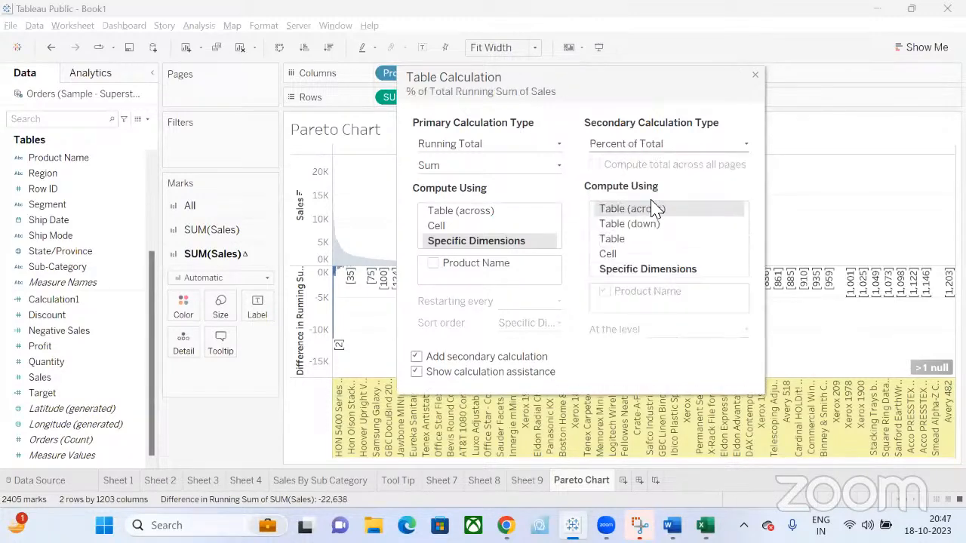
pyautogui.click(626, 270)
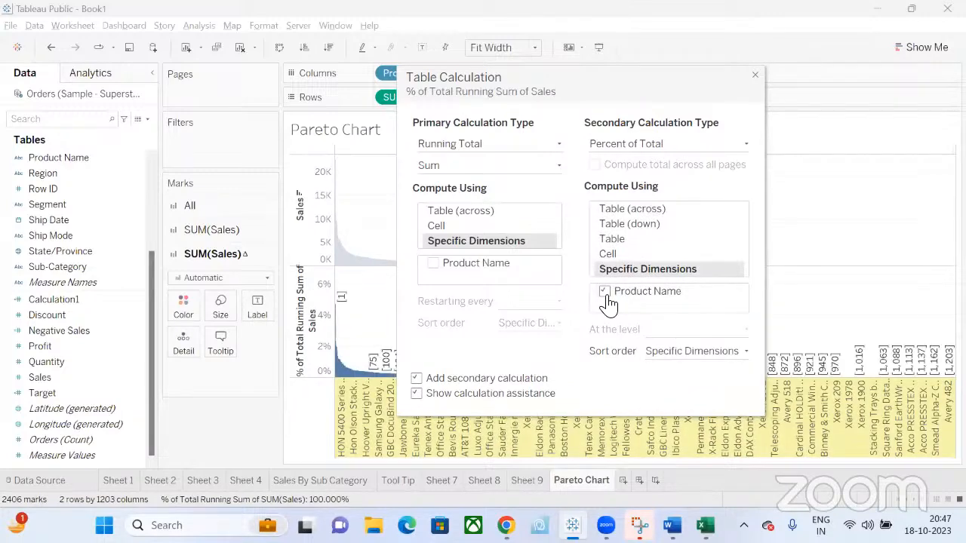
pyautogui.click(437, 265)
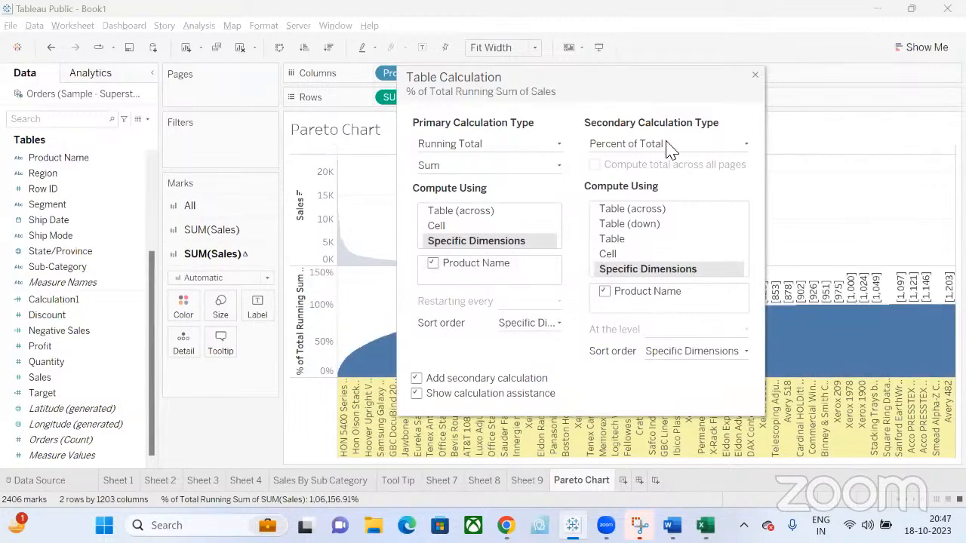
pyautogui.click(755, 77)
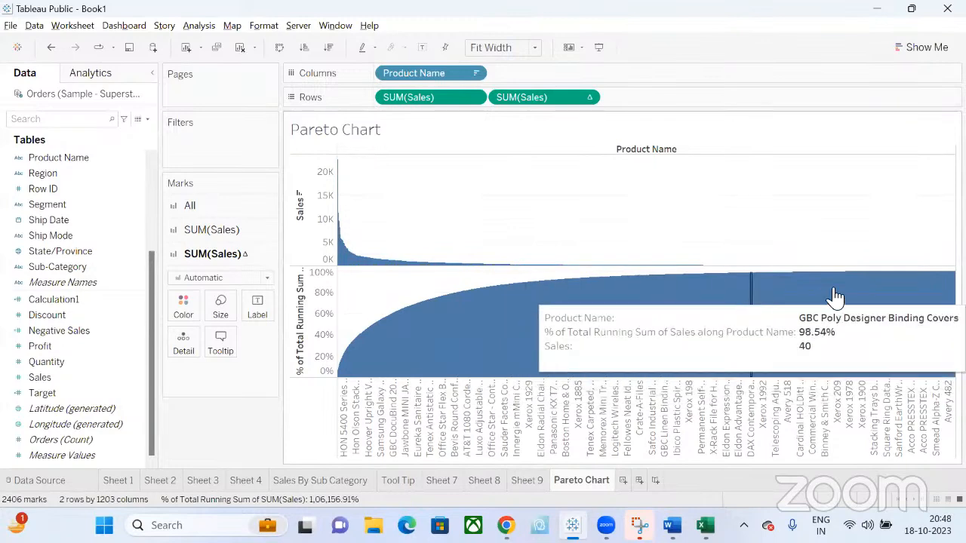
# Step: Make the running-percentage axis a dual axis with Sales and set the plain Sales marks to Bar
pyautogui.rightClick(306, 316)
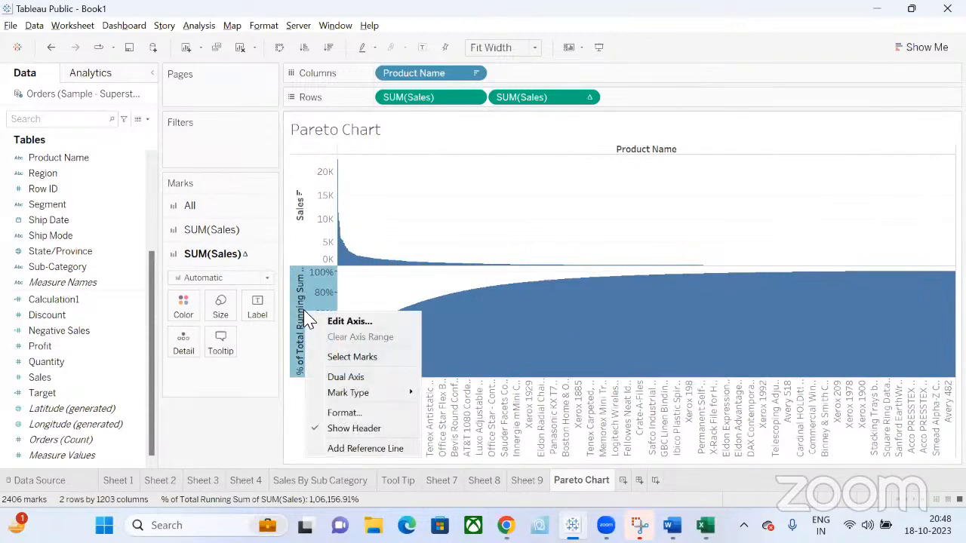
pyautogui.click(352, 377)
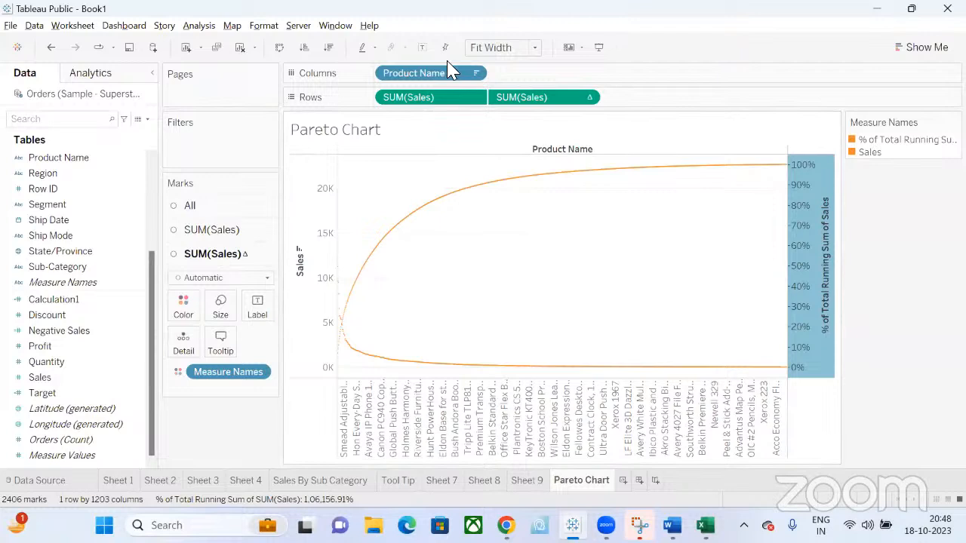
pyautogui.click(229, 231)
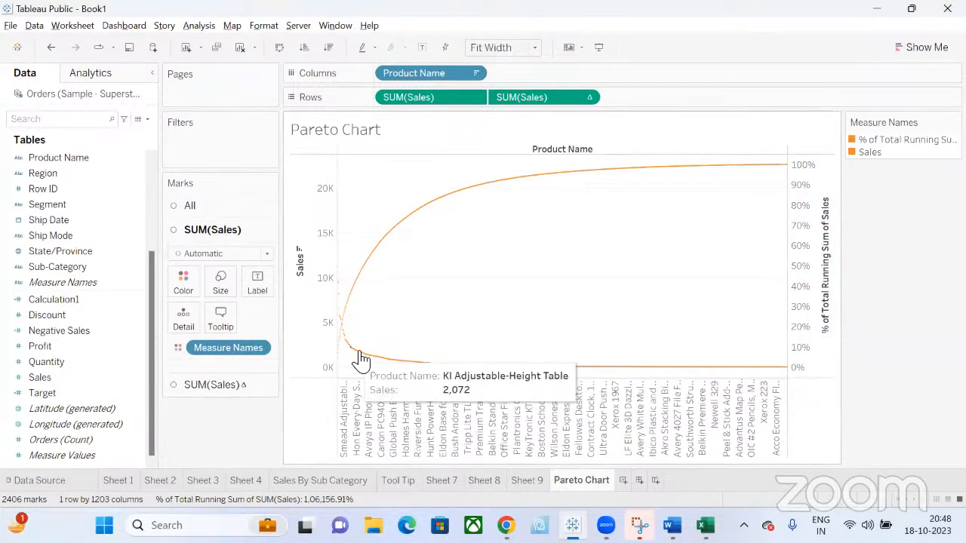
pyautogui.click(226, 256)
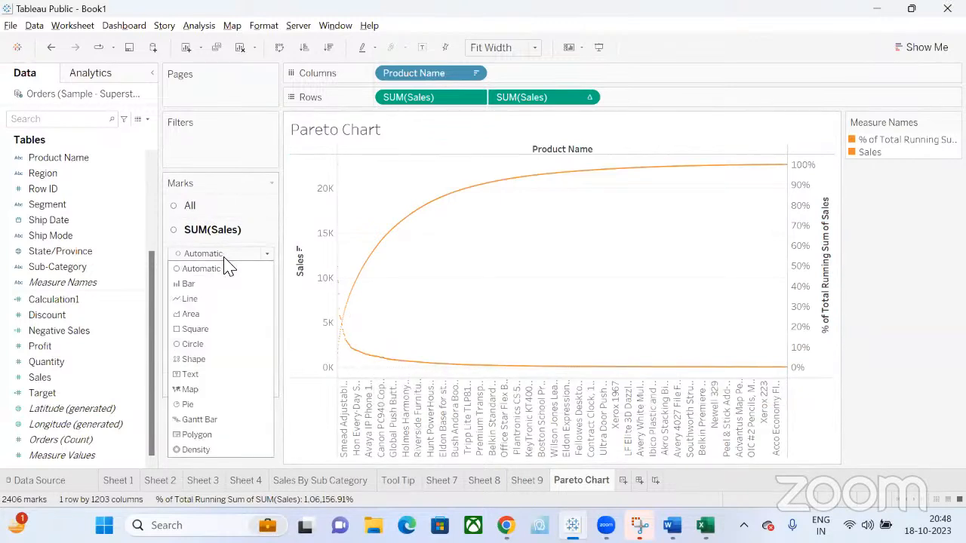
pyautogui.click(217, 285)
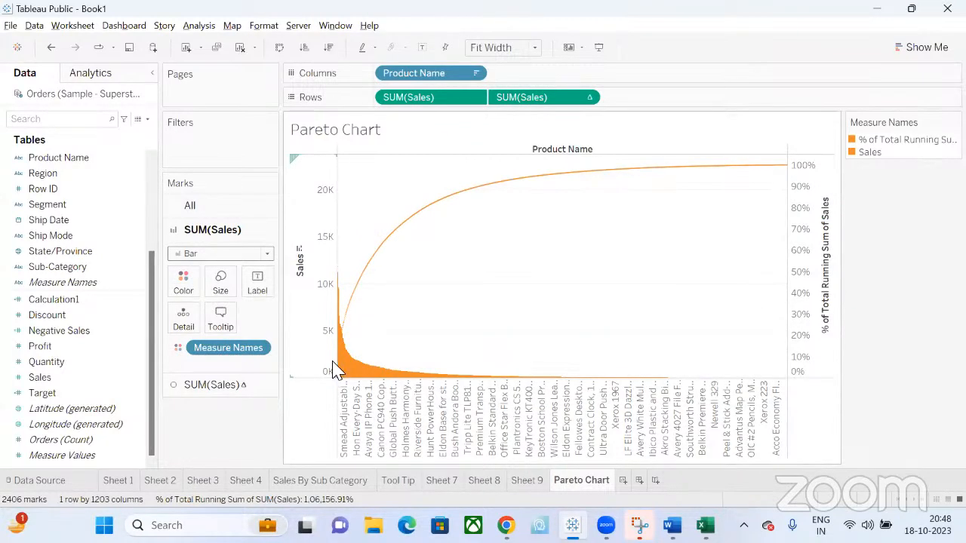
# Step: Set the mark type of the cumulative percentage Sales measure to Line
pyautogui.click(230, 388)
pyautogui.click(230, 278)
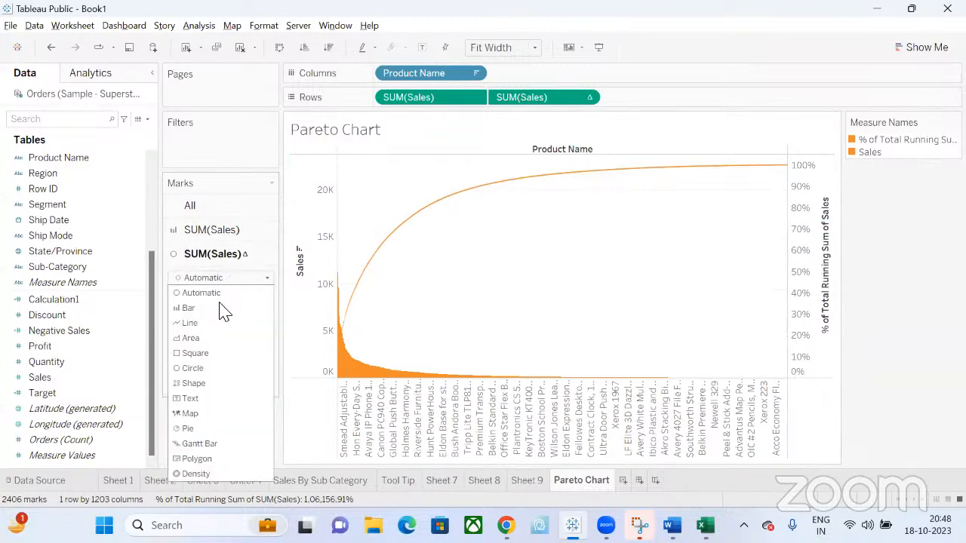
pyautogui.click(215, 324)
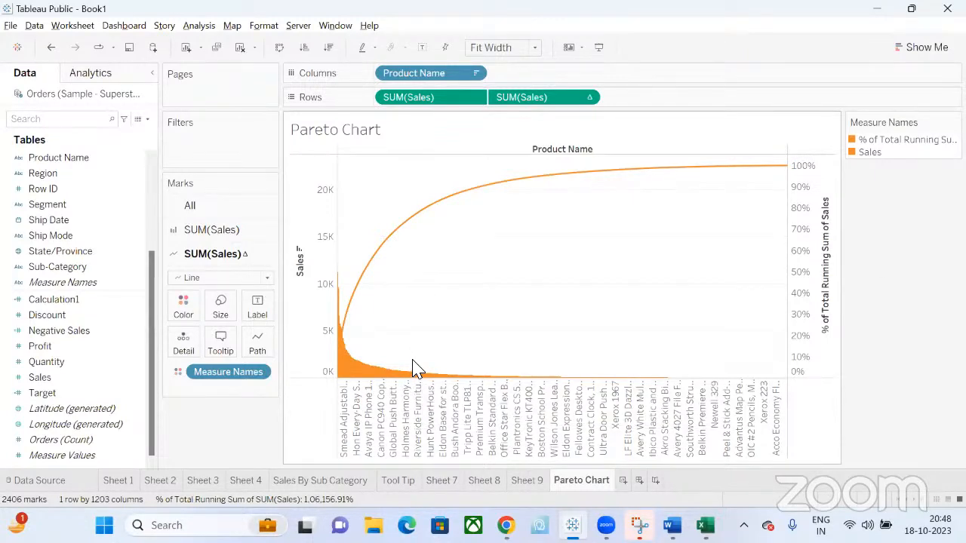
# Step: Highlight the bars of the top-selling products to examine their share of sales, and clear the selection
pyautogui.moveTo(412, 362); pyautogui.dragTo(298, 385)
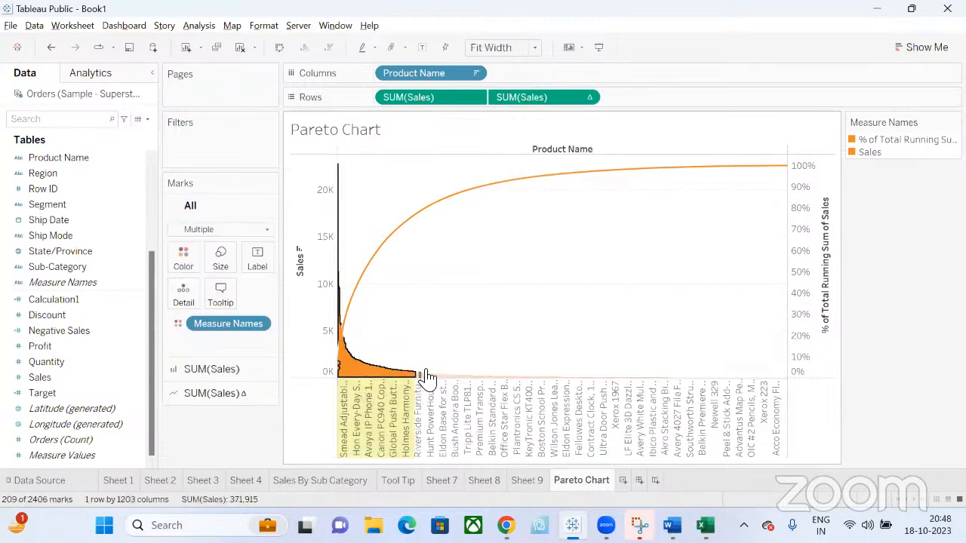
pyautogui.moveTo(408, 228)
pyautogui.moveTo(431, 381); pyautogui.dragTo(325, 381)
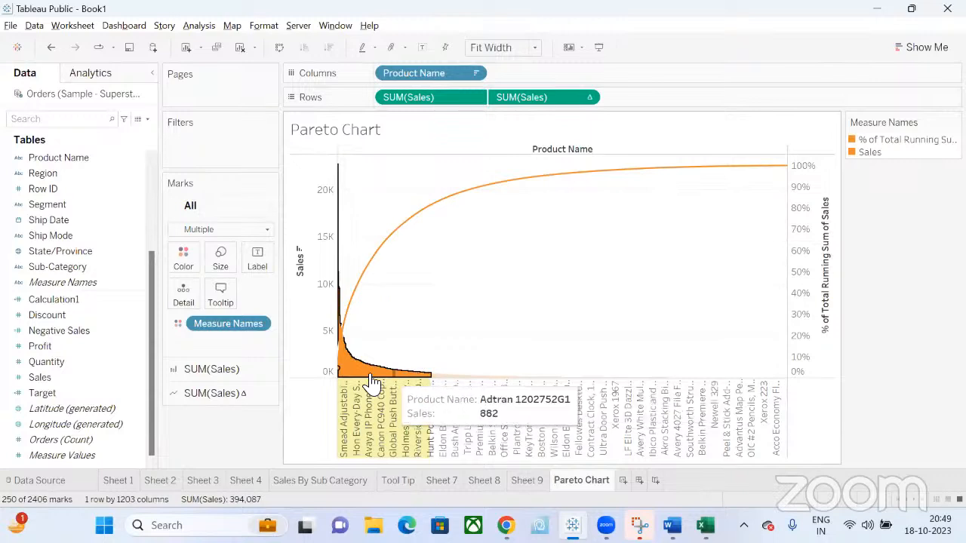
pyautogui.click(467, 306)
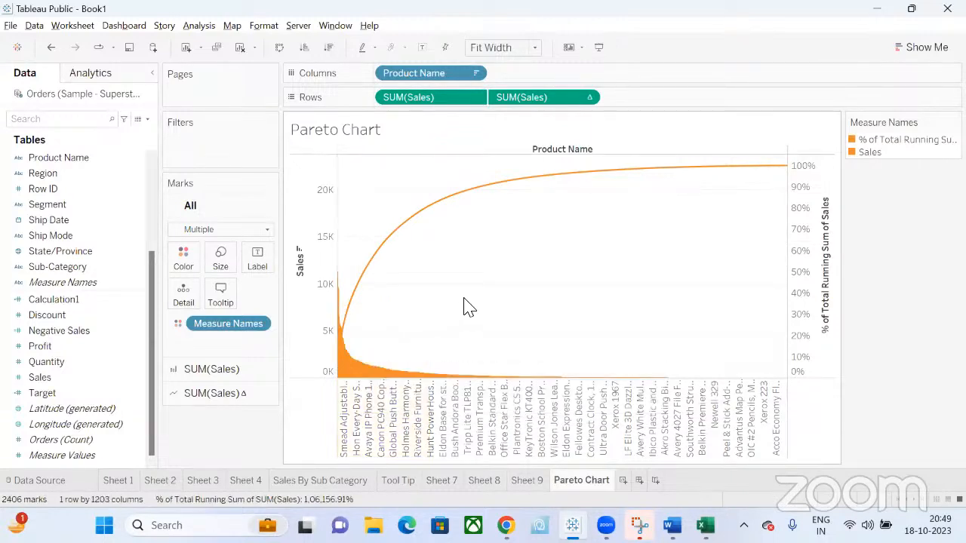
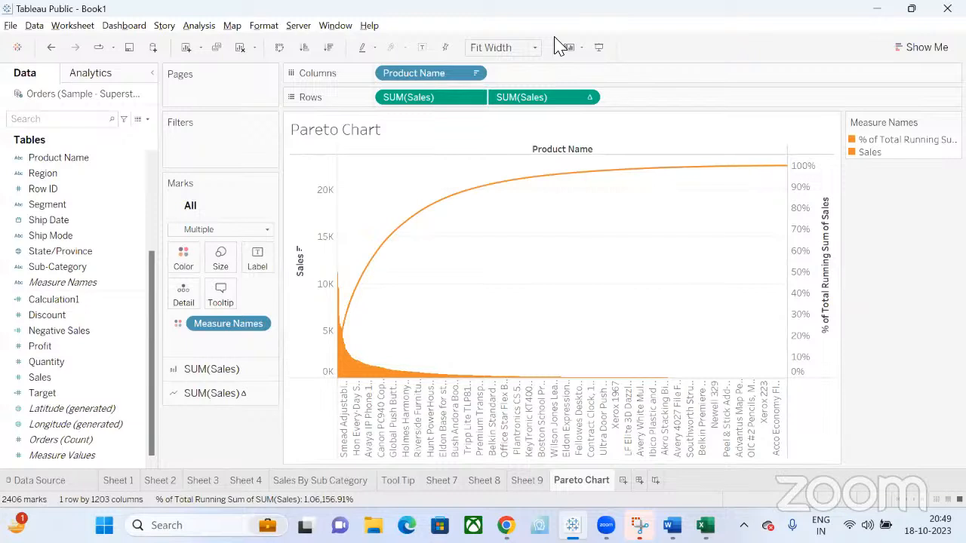
# Step: Add a constant line at 0.8 on the cumulative percentage Sales axis
pyautogui.click(107, 77)
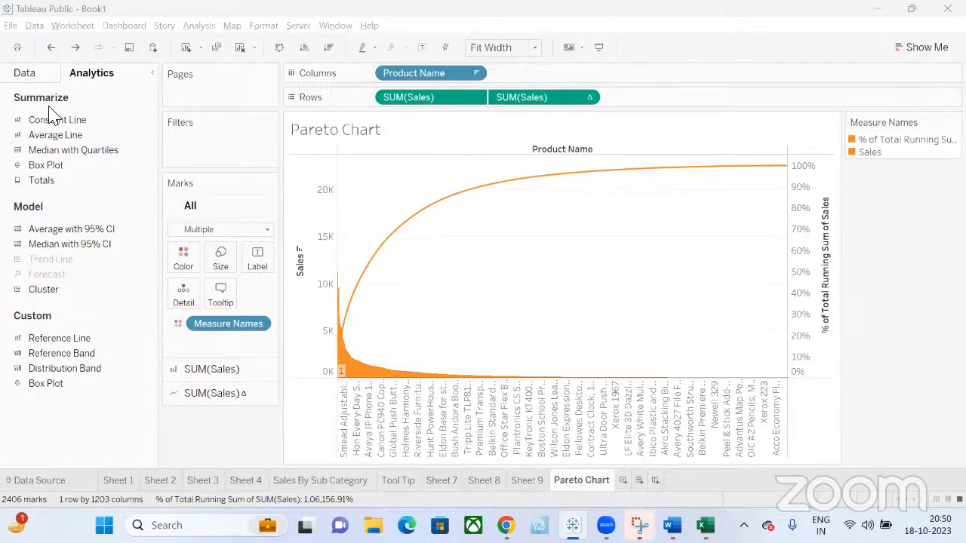
pyautogui.moveTo(74, 125); pyautogui.dragTo(402, 231)
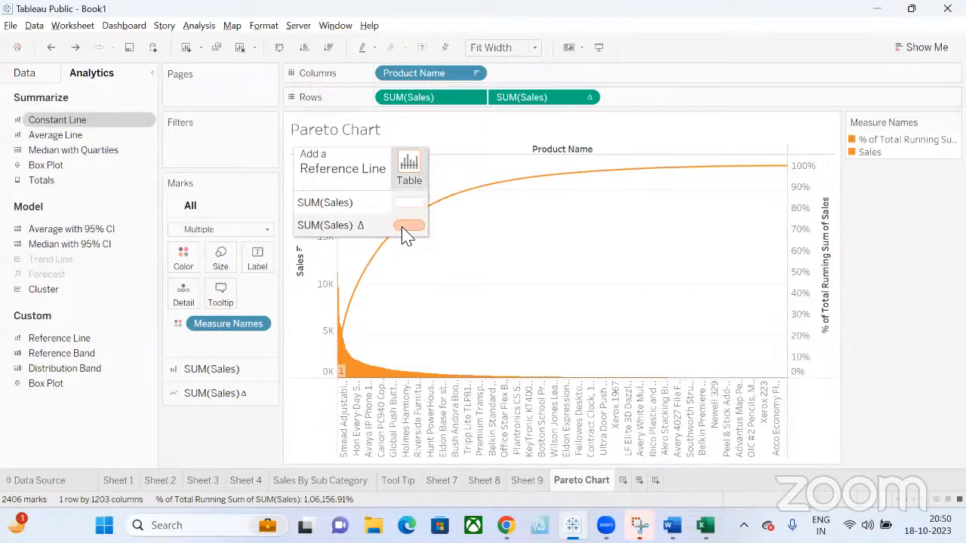
pyautogui.moveTo(403, 235); pyautogui.dragTo(402, 235)
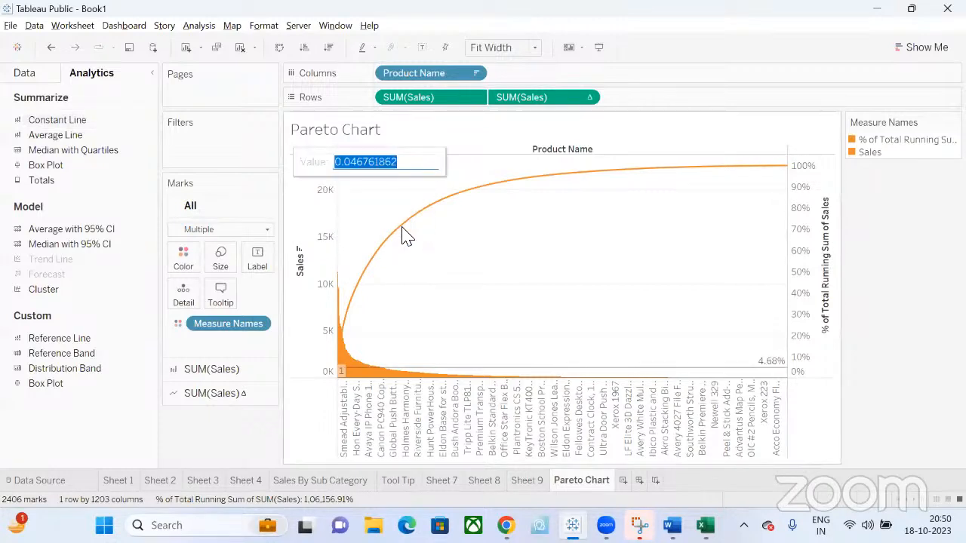
pyautogui.write('0.8')
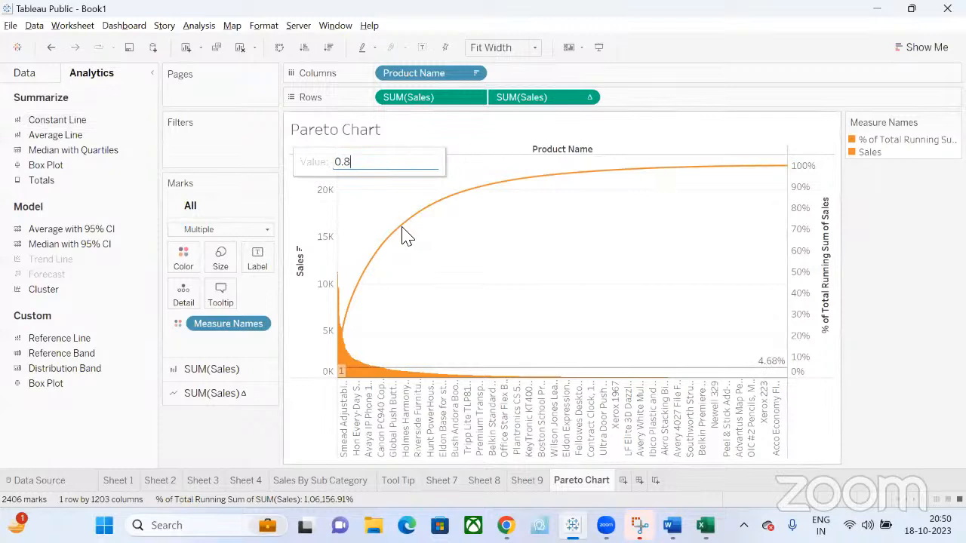
pyautogui.press('Return')
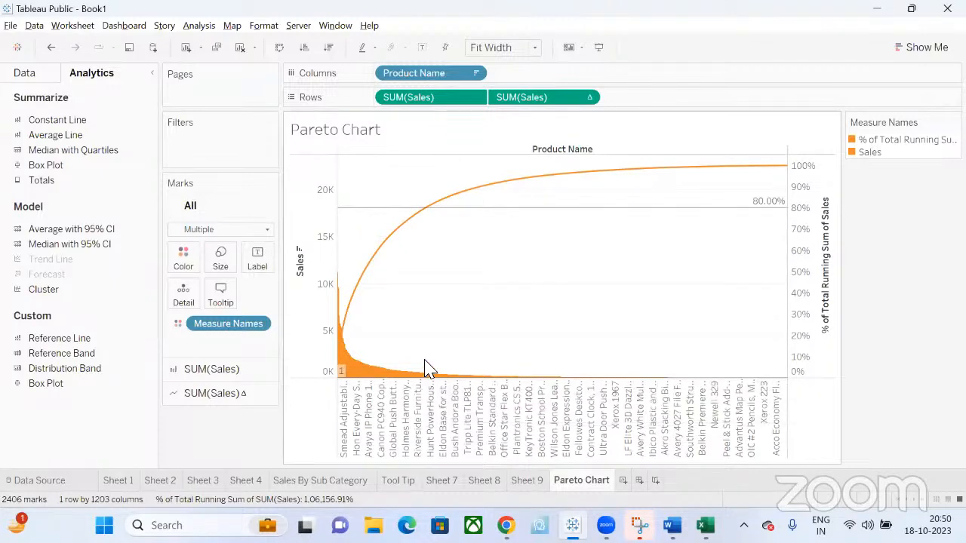
# Step: Select the product bars up to where the cumulative curve meets the 80% line to examine them, and deselect them
pyautogui.moveTo(427, 370); pyautogui.dragTo(317, 388)
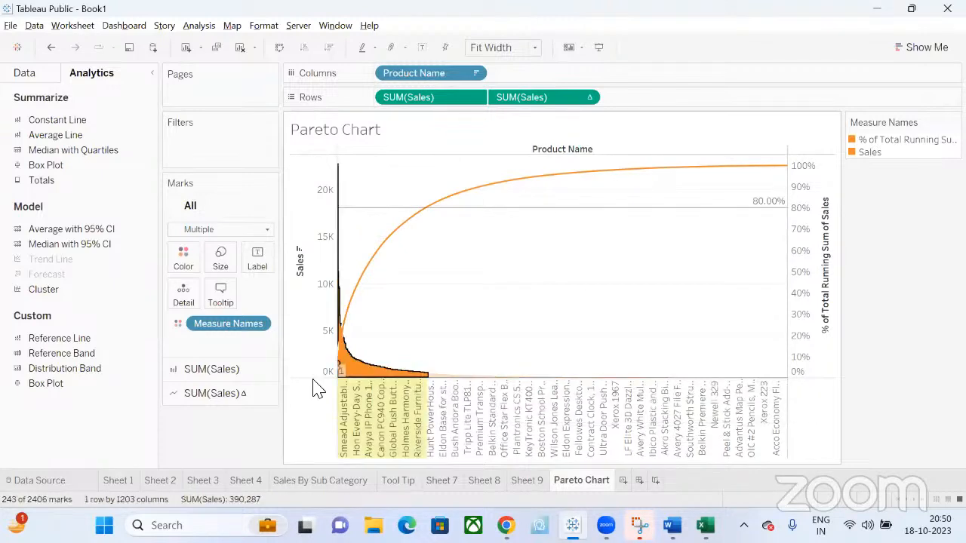
pyautogui.click(494, 289)
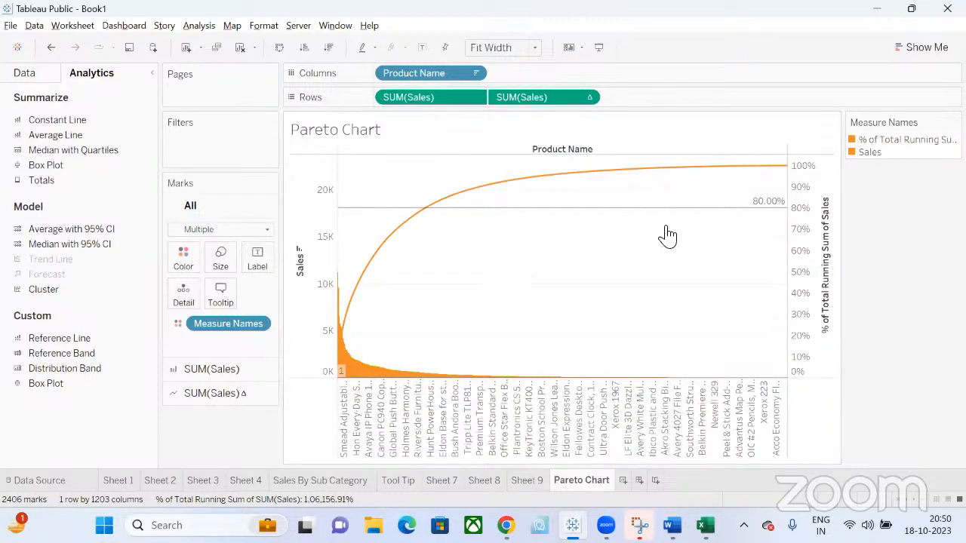
pyautogui.click(586, 75)
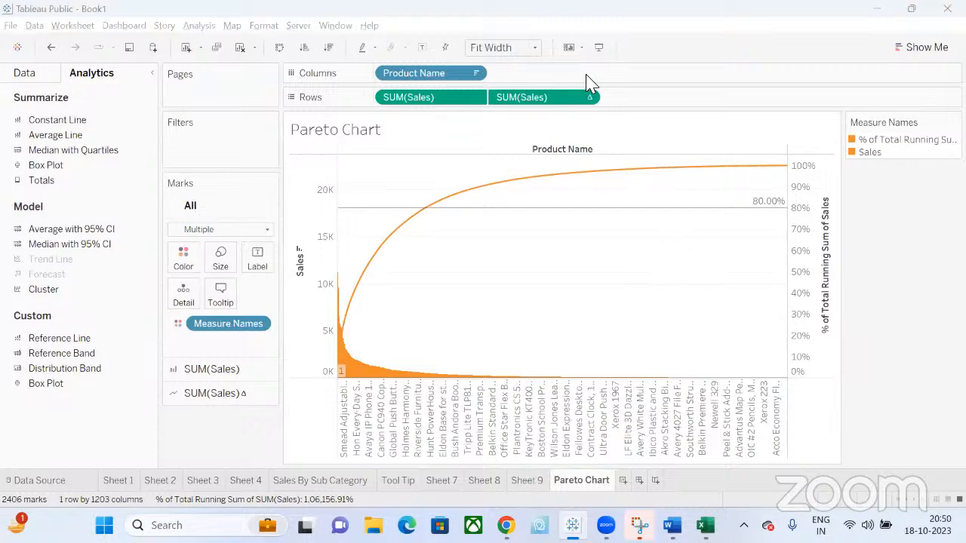